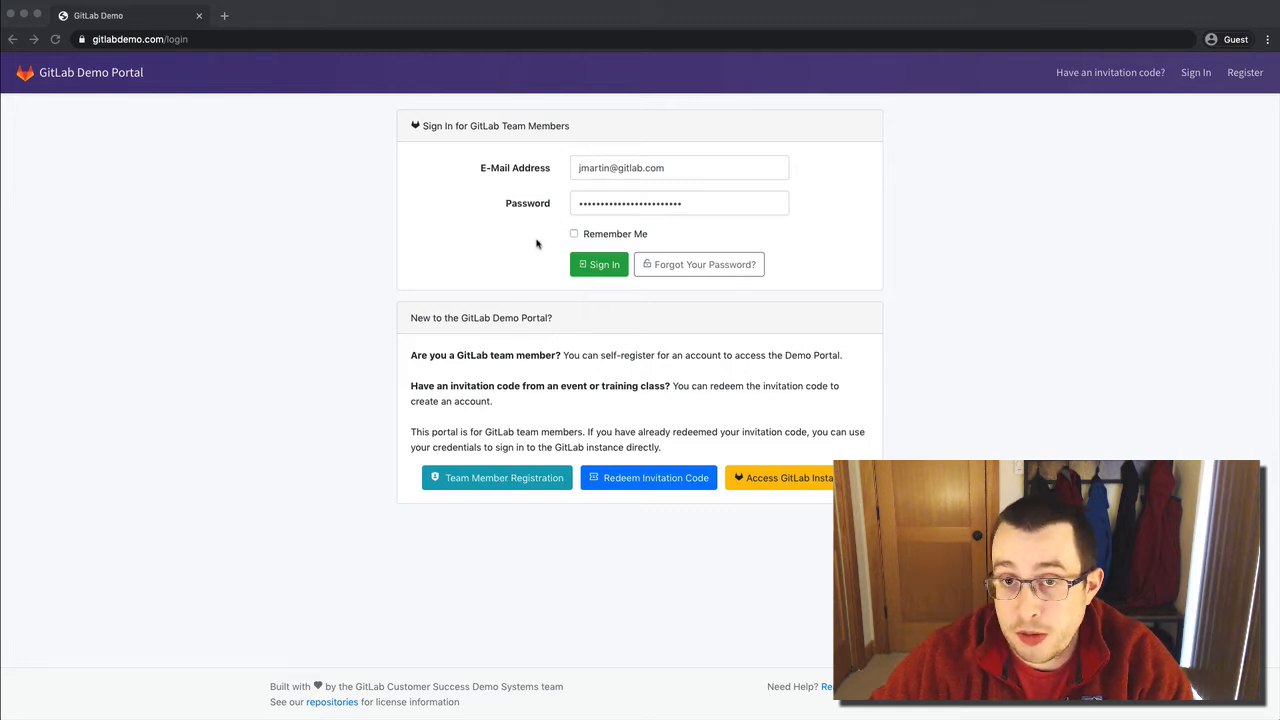
# - Sign in to the GitLab Demo Portal with the prefilled credentials and open the Demo Data Designer's environments list
pyautogui.click(607, 275)
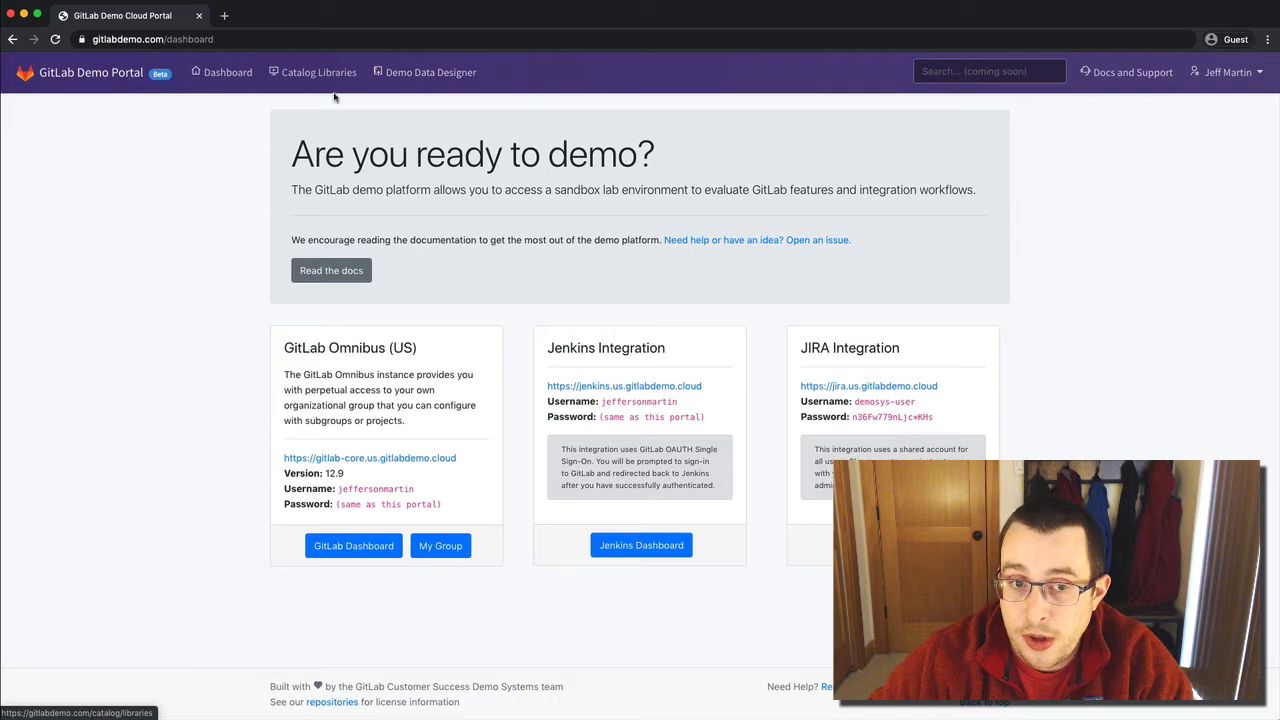
pyautogui.click(470, 84)
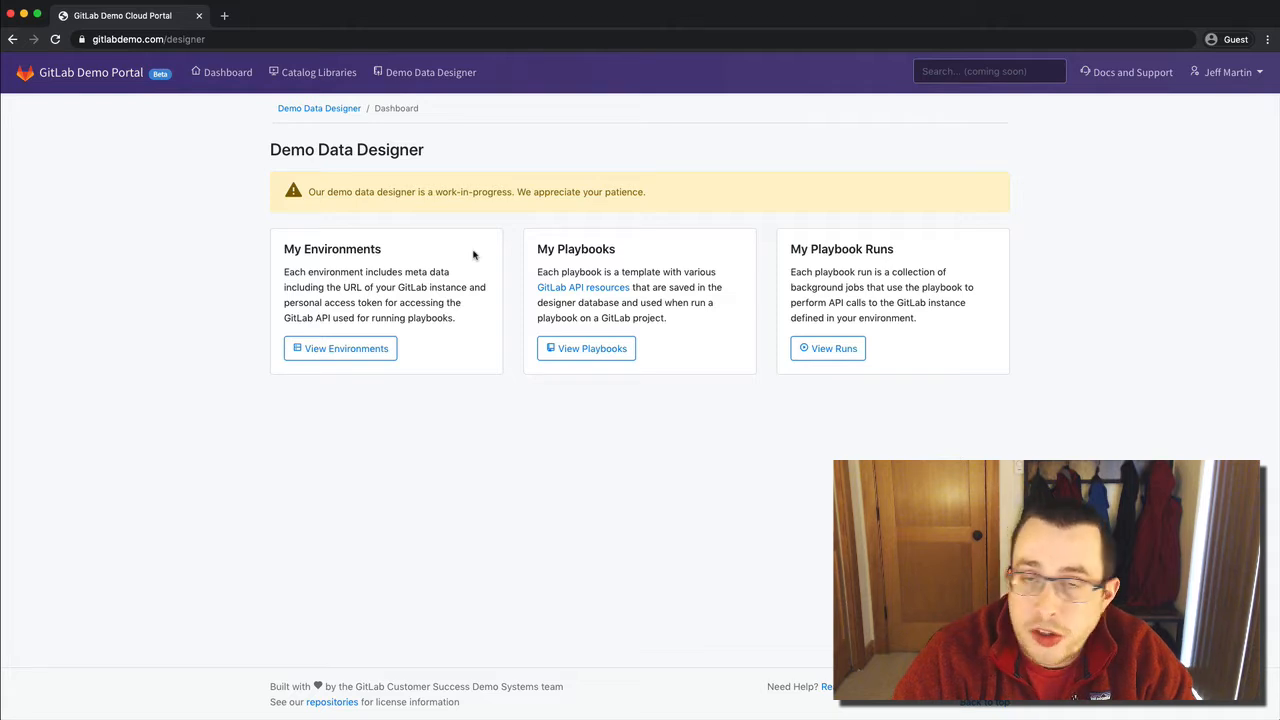
pyautogui.click(343, 348)
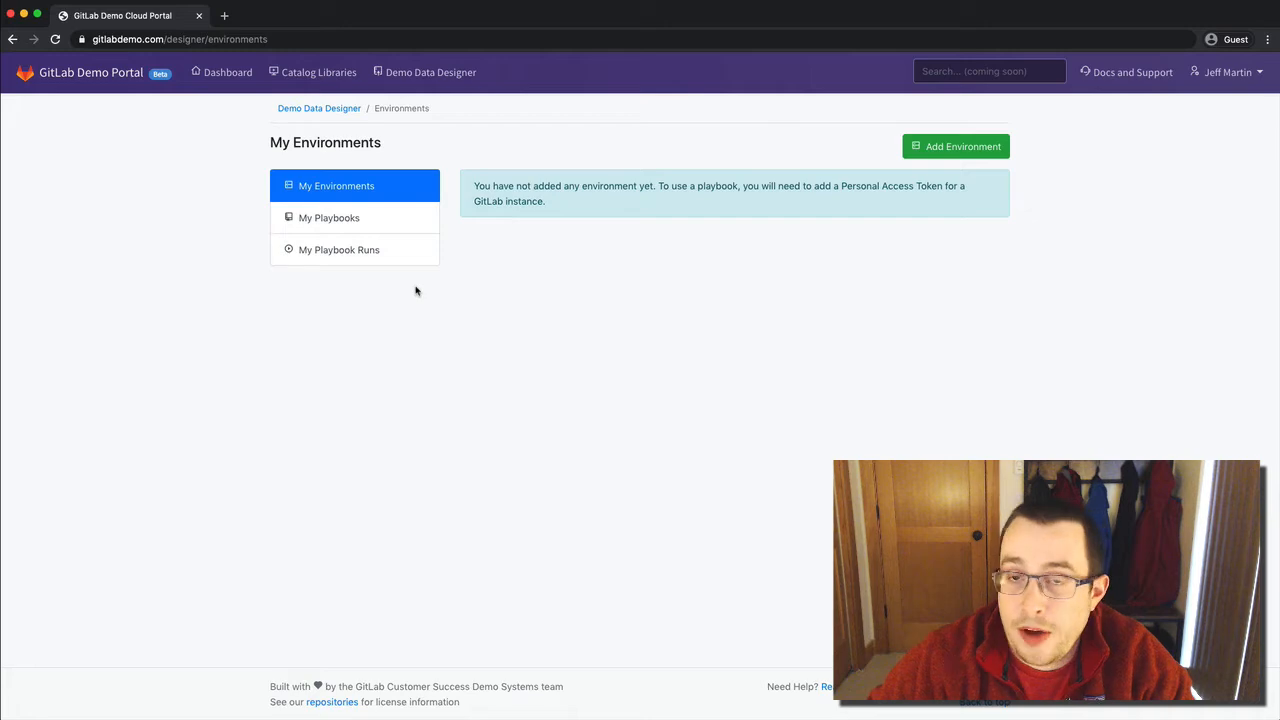
# - Start adding a new environment and name it "Demo Cloud - " followed by the account owner's first name
pyautogui.click(963, 147)
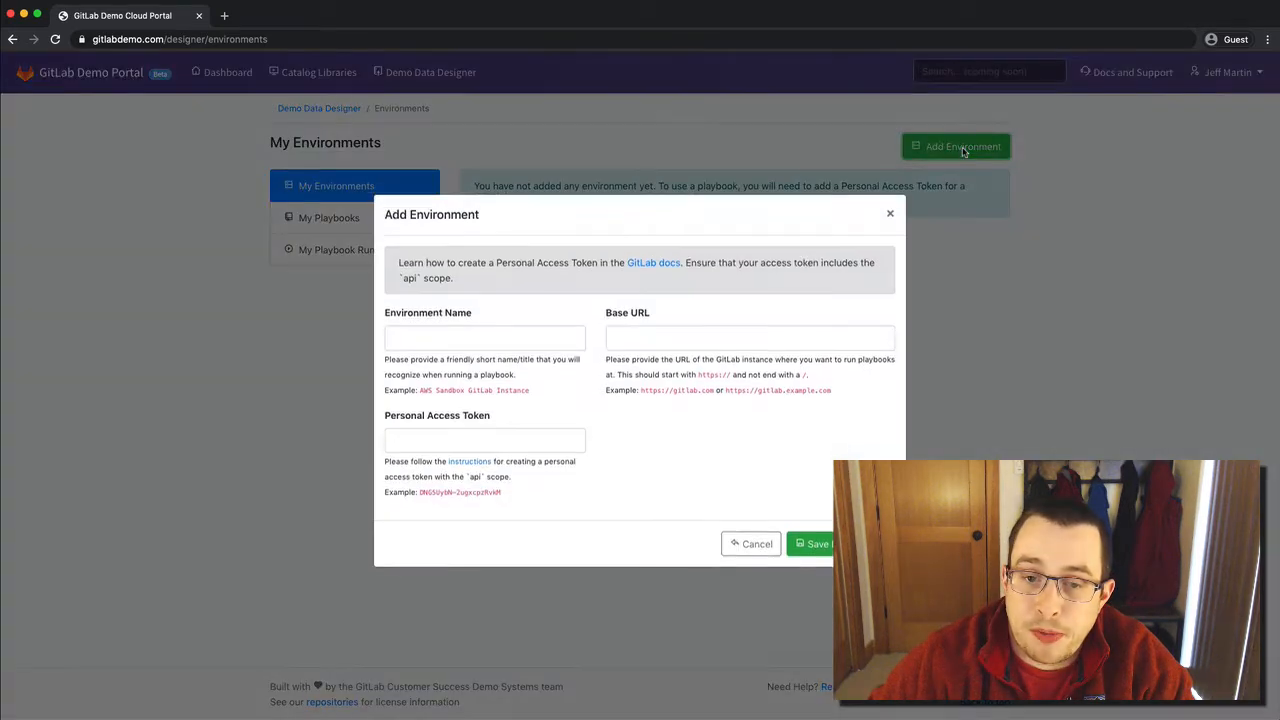
pyautogui.click(551, 341)
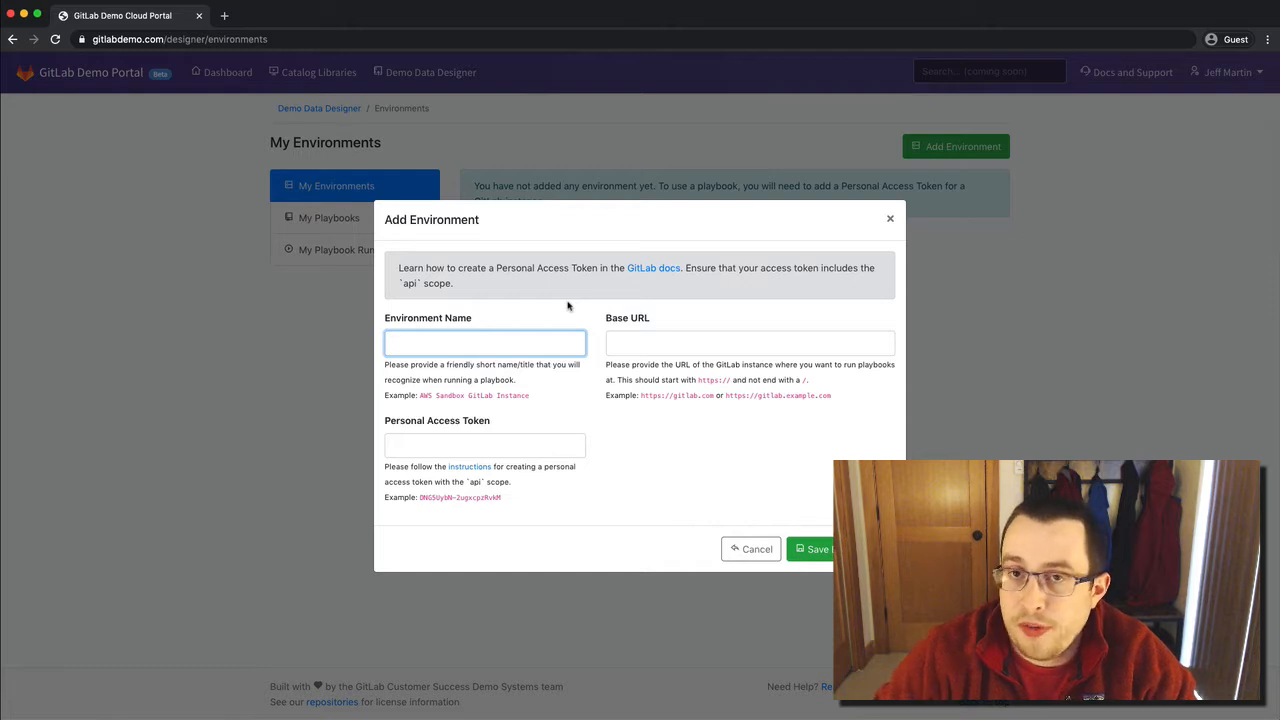
pyautogui.write('Dem')
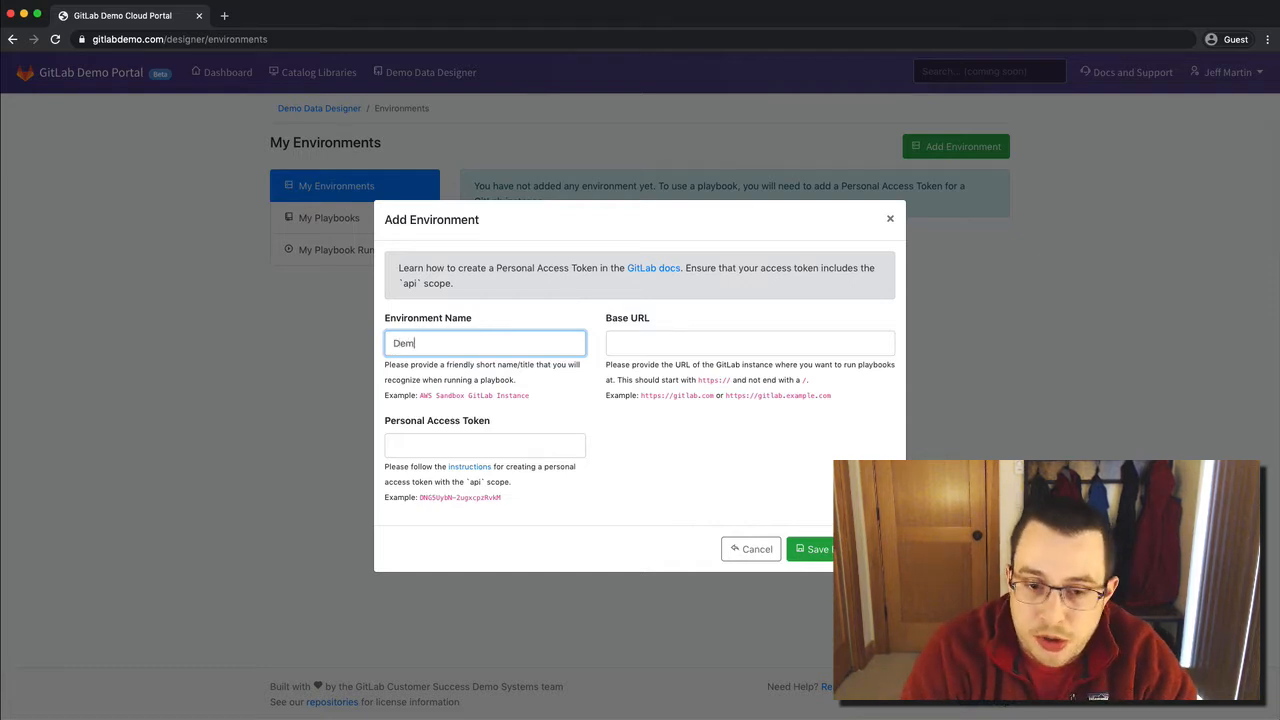
pyautogui.write('o Cloud - Jeff')
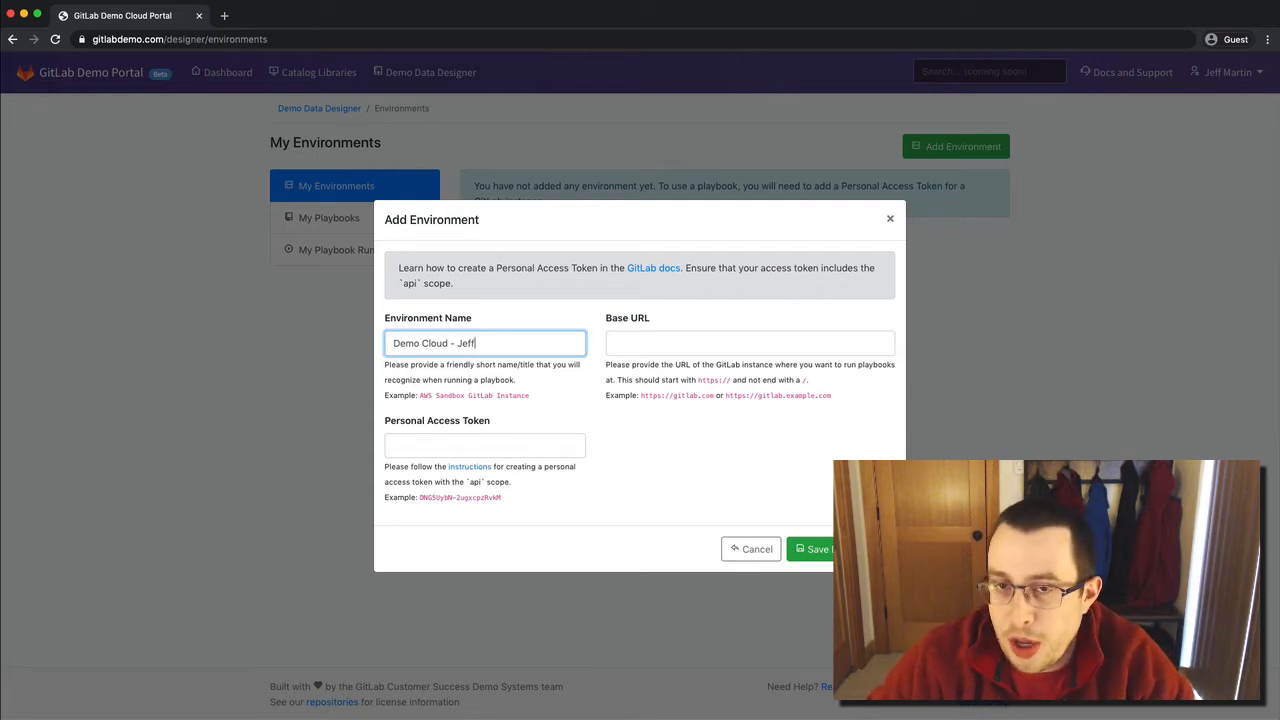
pyautogui.click(690, 349)
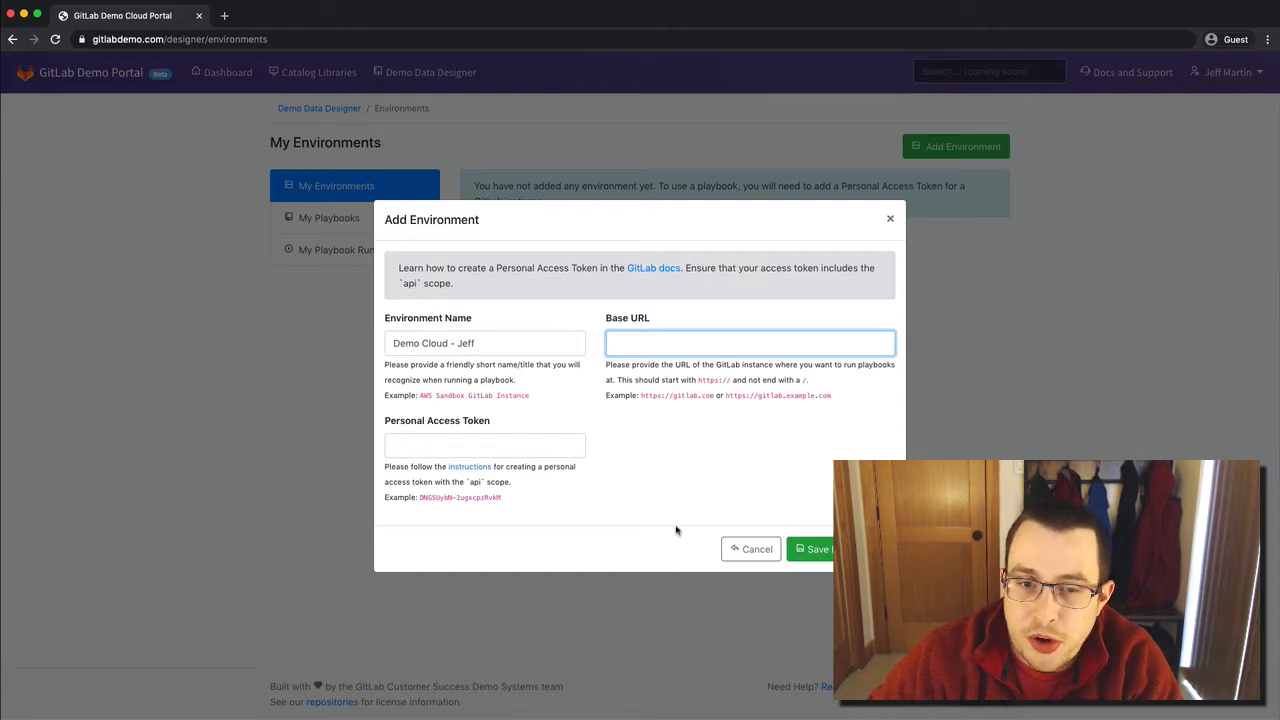
pyautogui.click(579, 162)
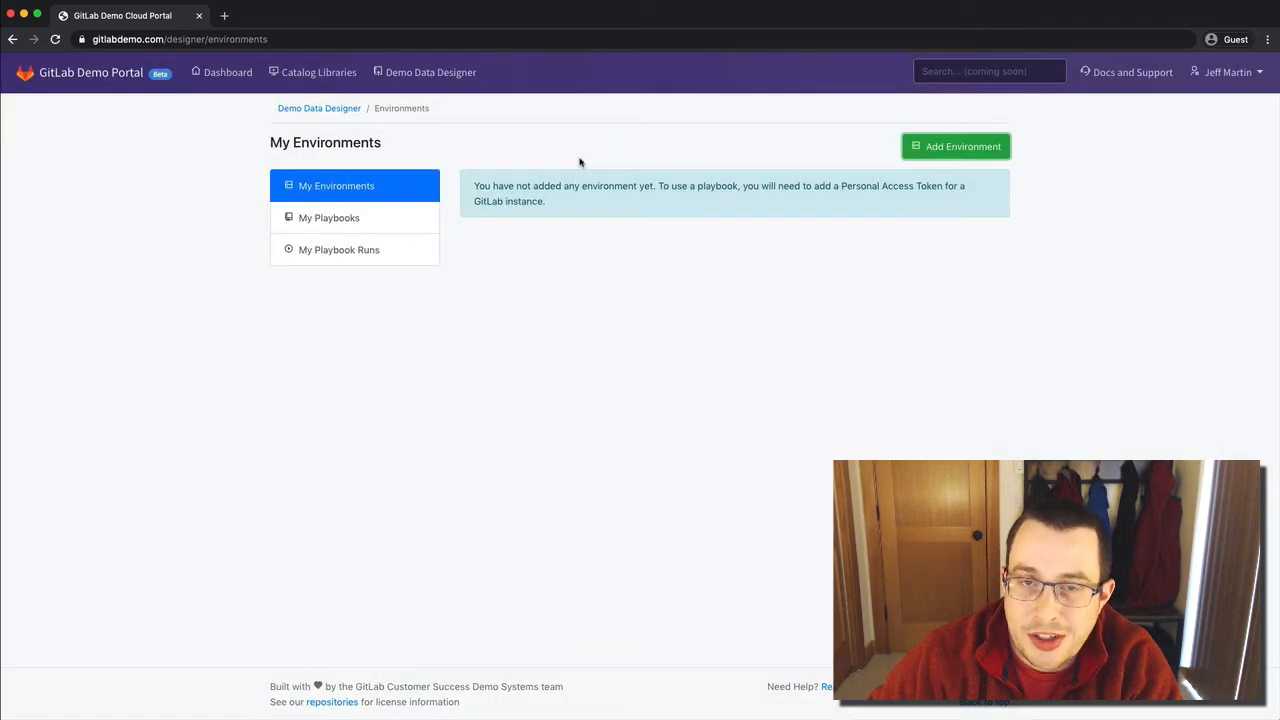
pyautogui.click(1006, 152)
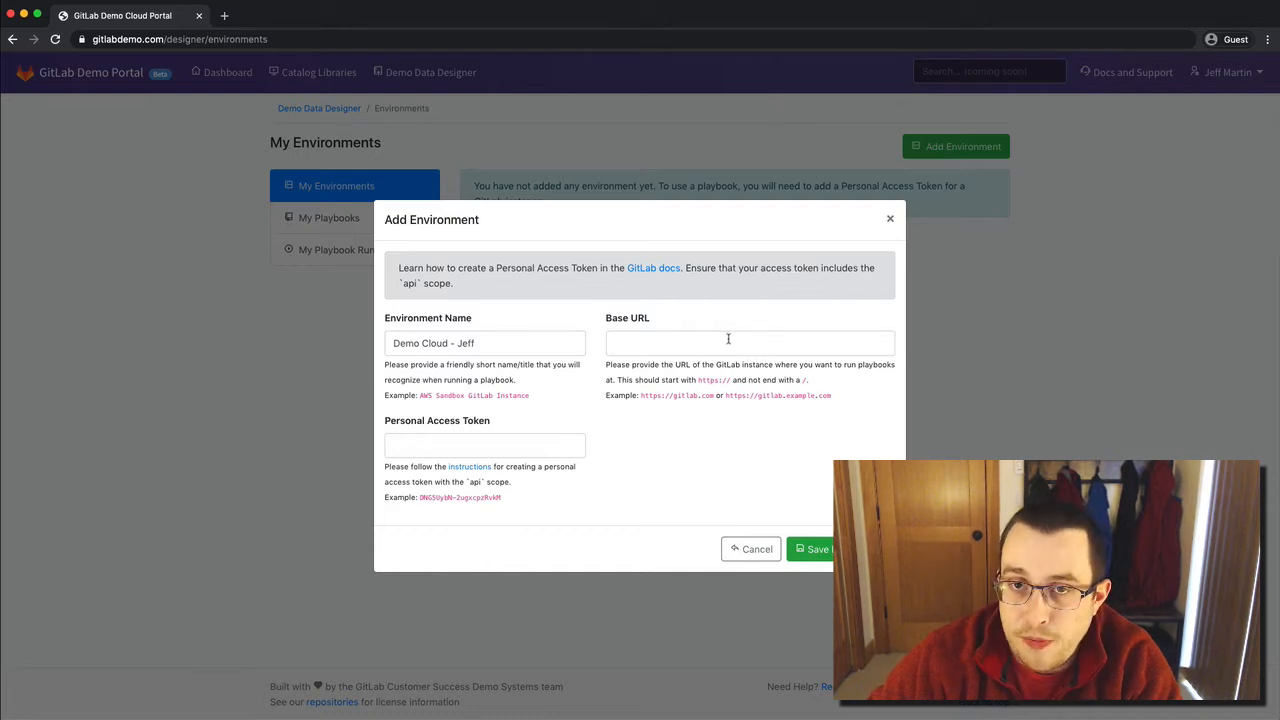
# - Leave the environment form, open the portal dashboard in a new browser tab and copy the GitLab Omnibus (US) instance's link address
pyautogui.click(699, 157)
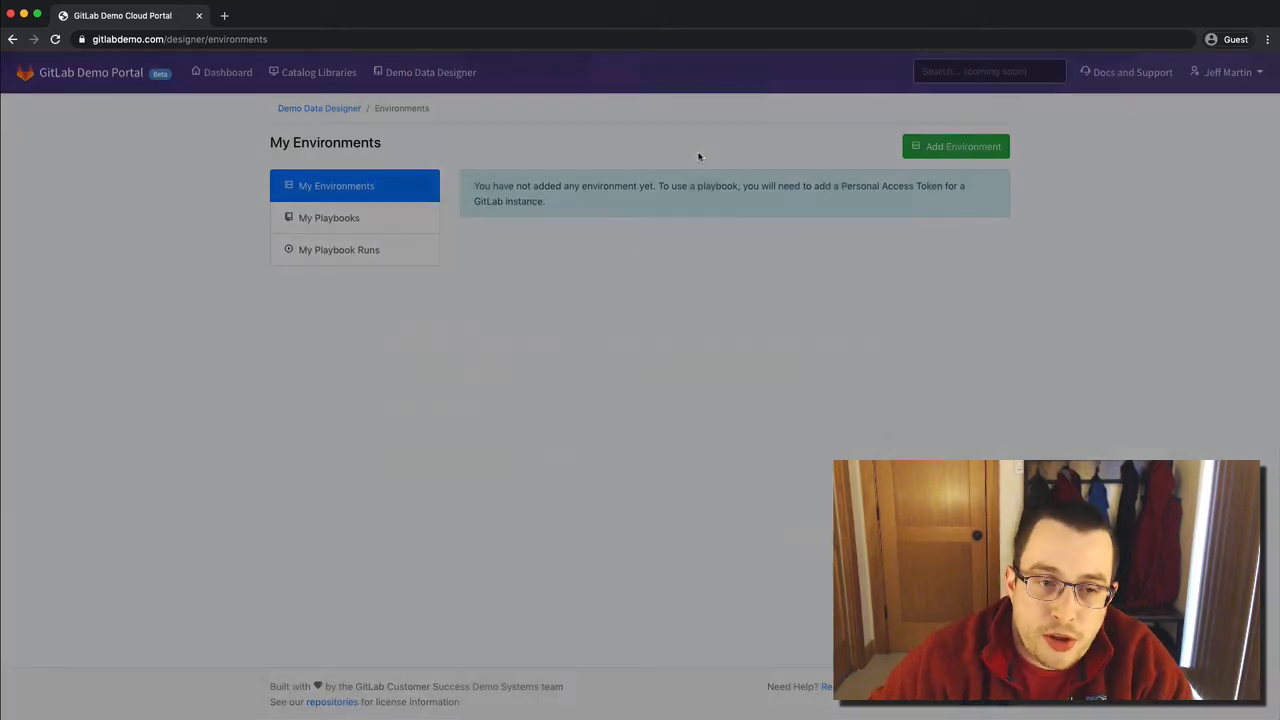
pyautogui.rightClick(223, 80)
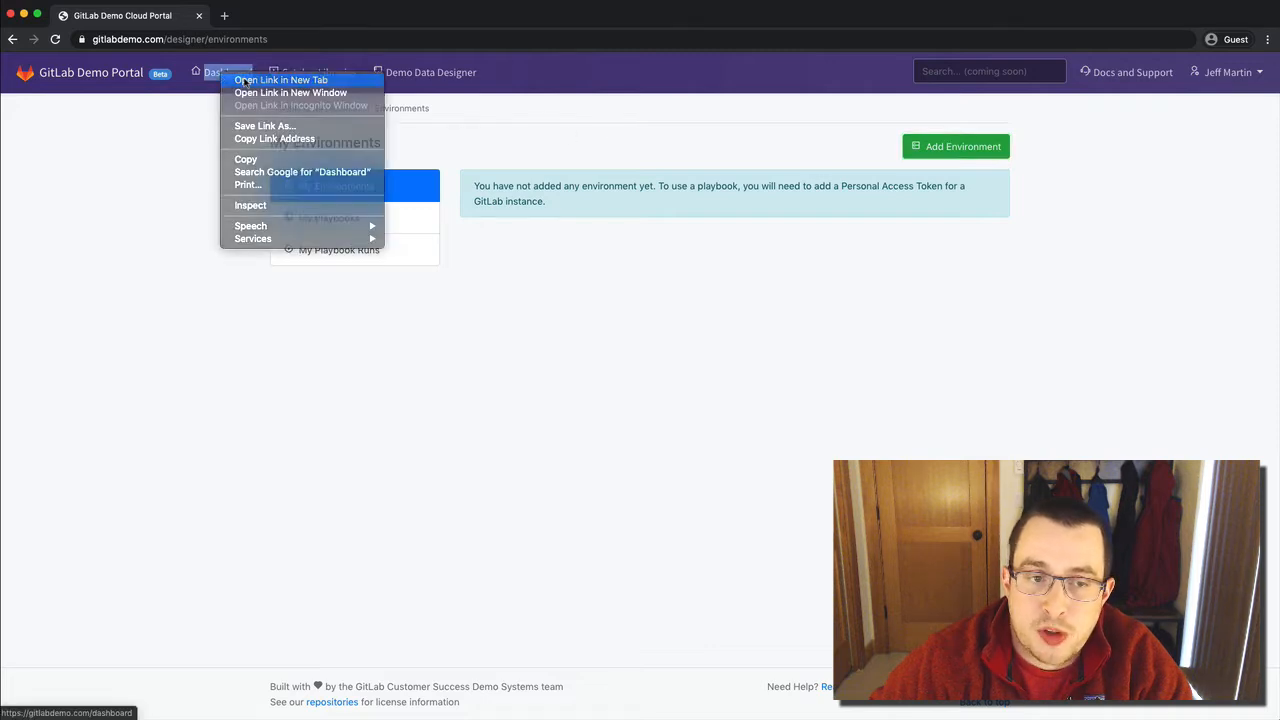
pyautogui.click(262, 78)
pyautogui.click(287, 17)
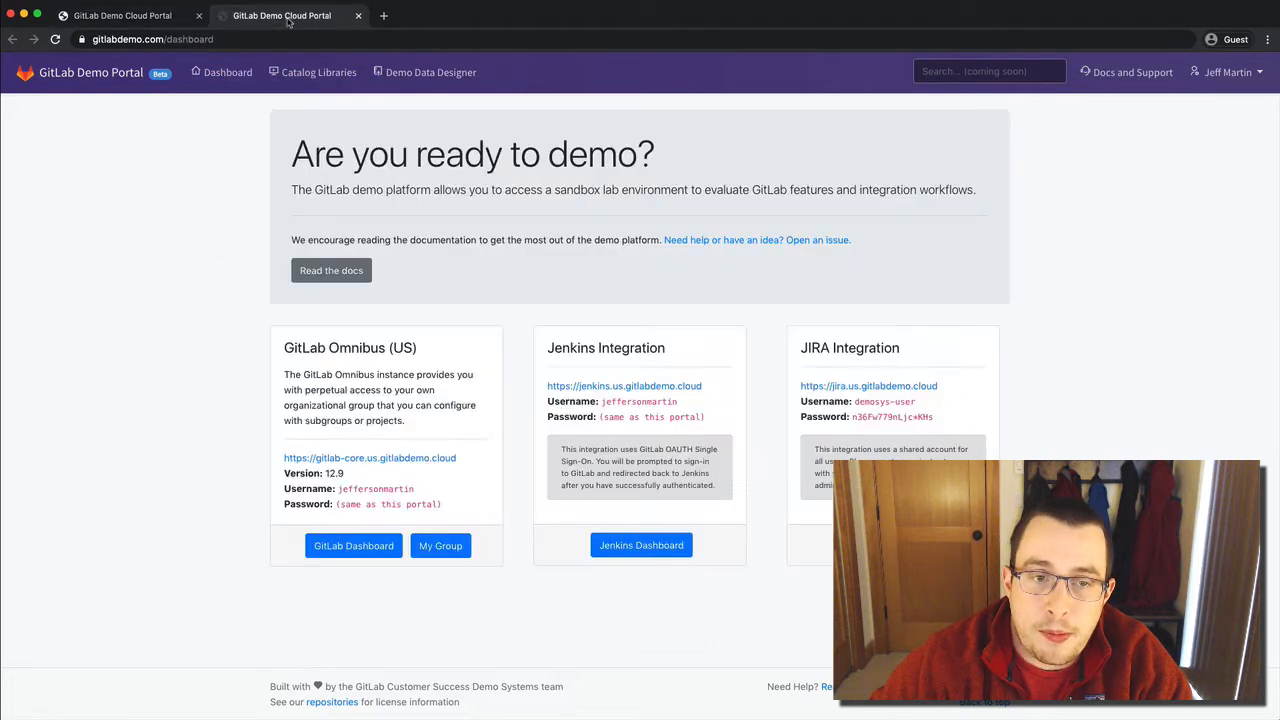
pyautogui.rightClick(353, 466)
pyautogui.click(390, 526)
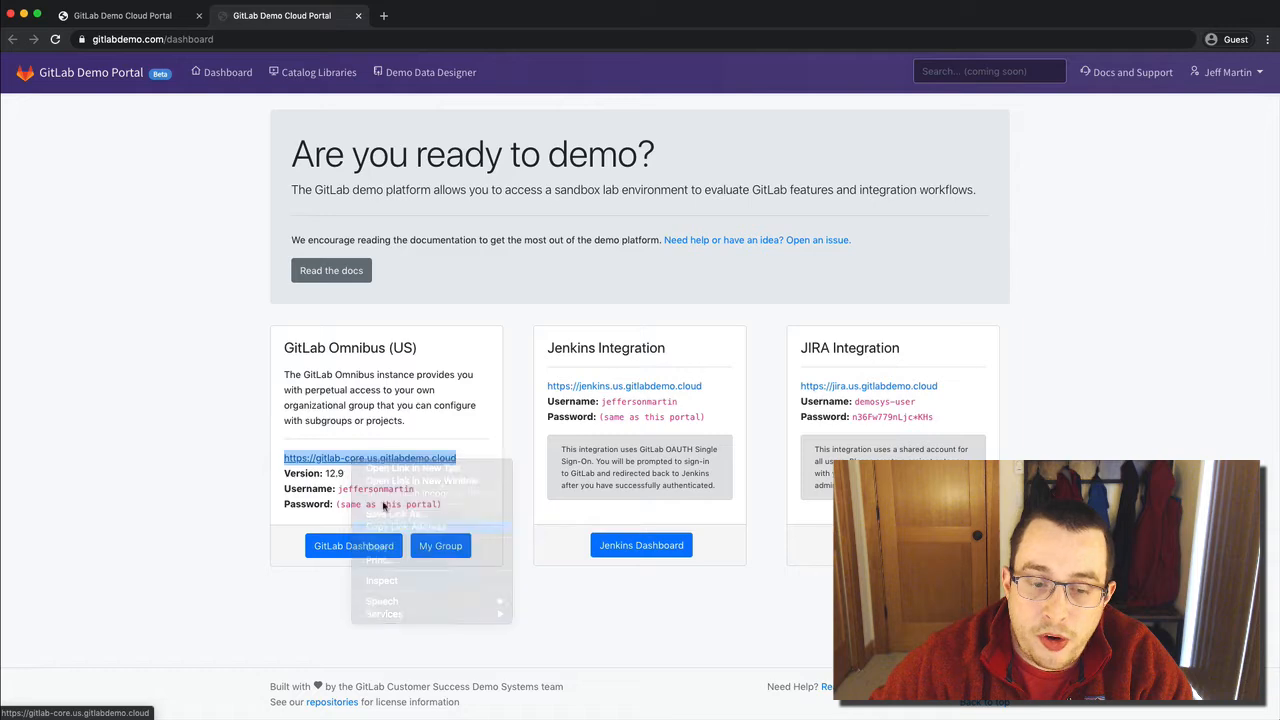
pyautogui.click(150, 15)
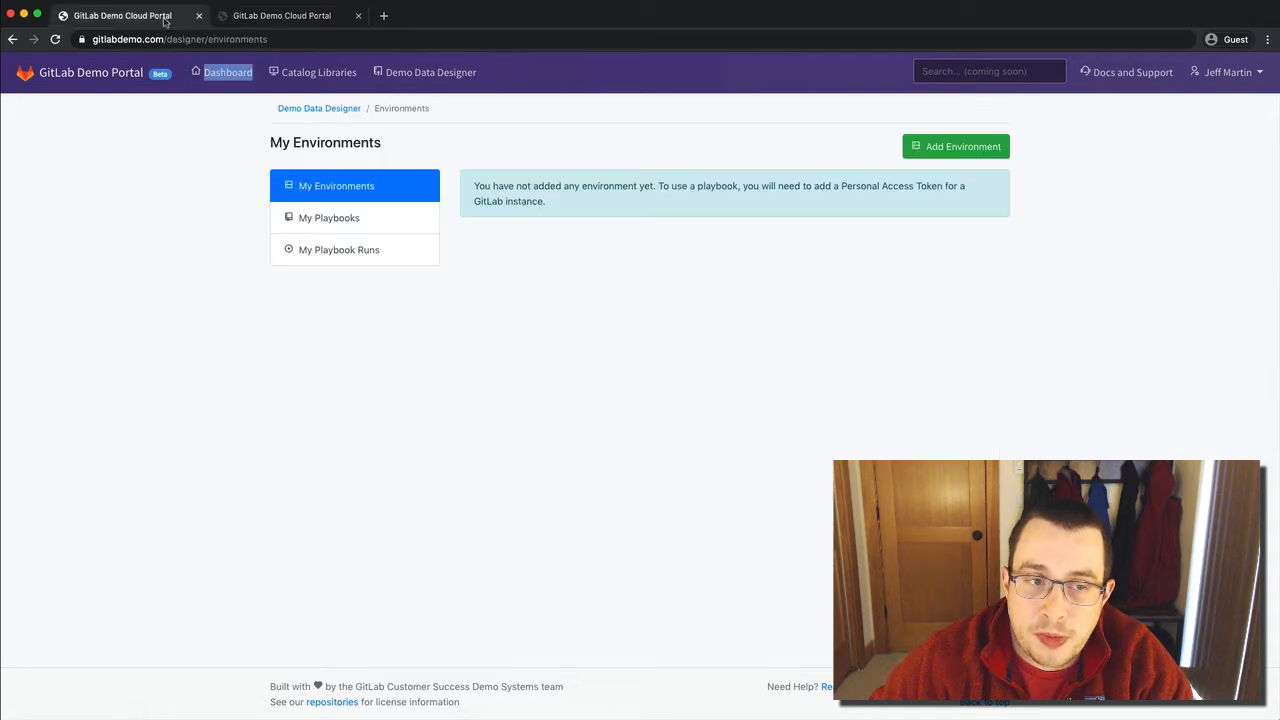
pyautogui.click(982, 147)
pyautogui.click(666, 345)
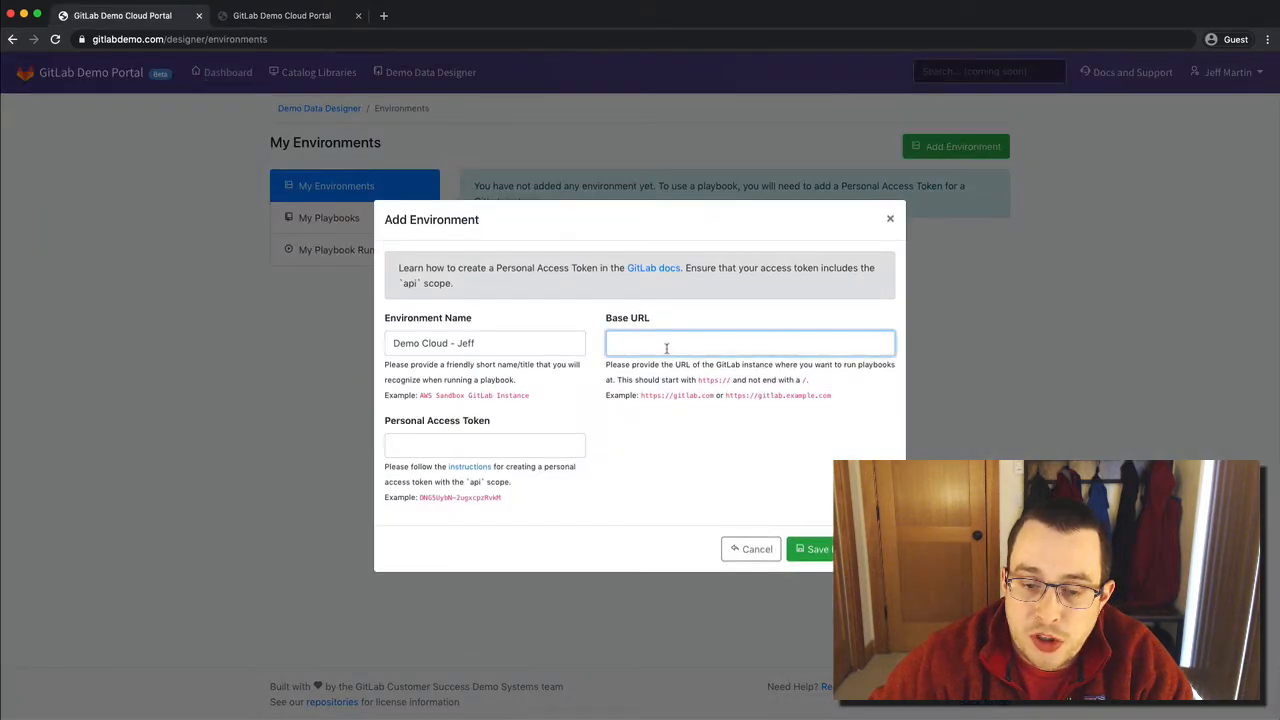
pyautogui.press('super+v')
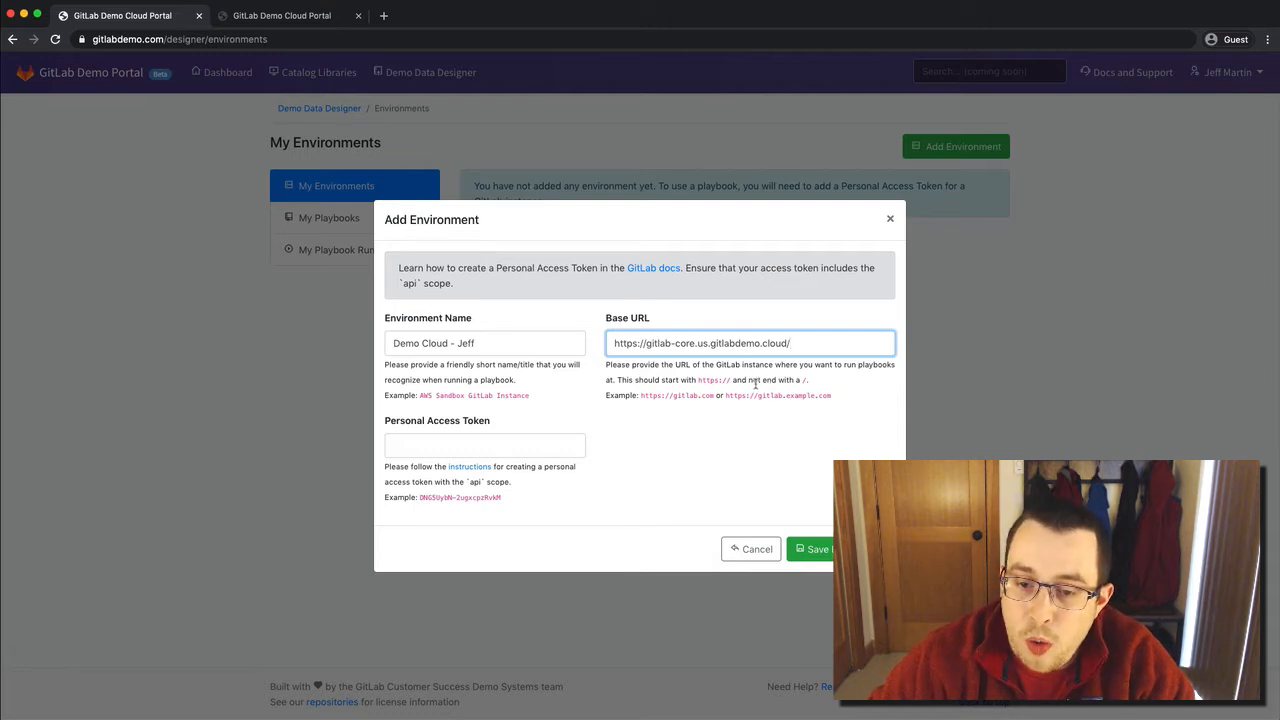
pyautogui.moveTo(750, 383); pyautogui.dragTo(810, 383)
pyautogui.click(812, 340)
pyautogui.press('BackSpace')
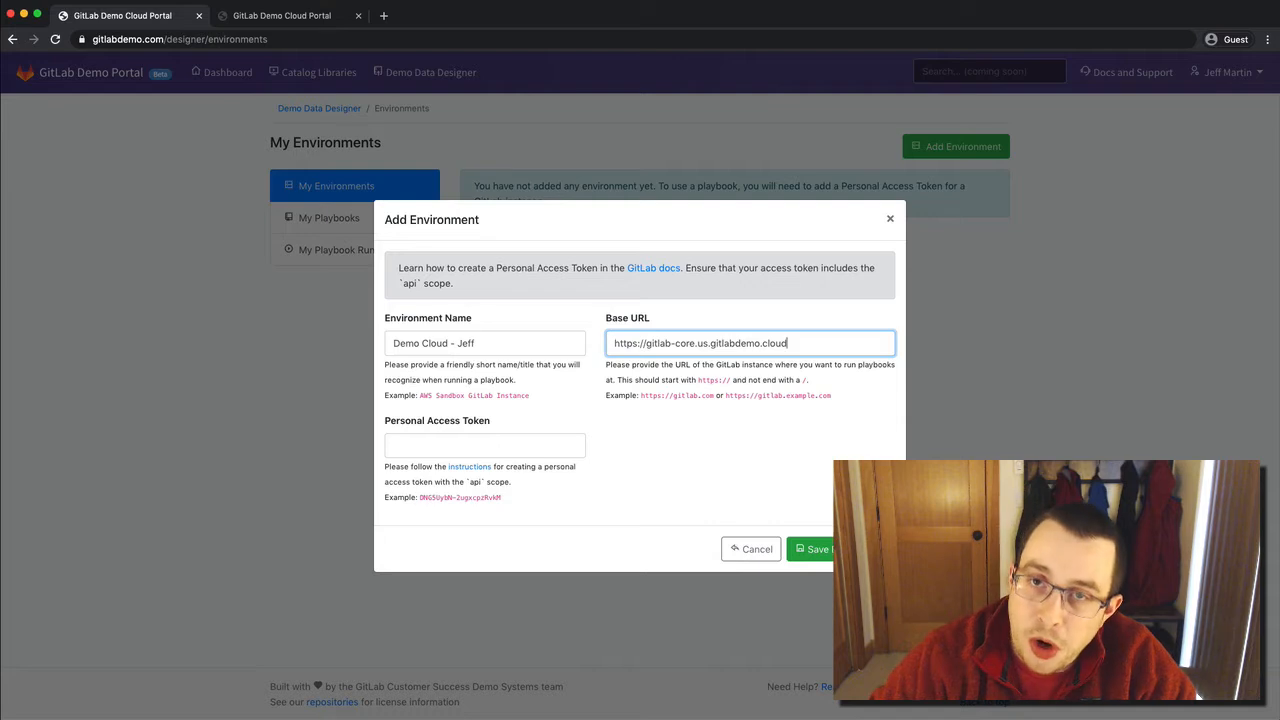
# - Open the personal access token instructions from the environment form in a new tab and review the steps for creating a token
pyautogui.click(515, 446)
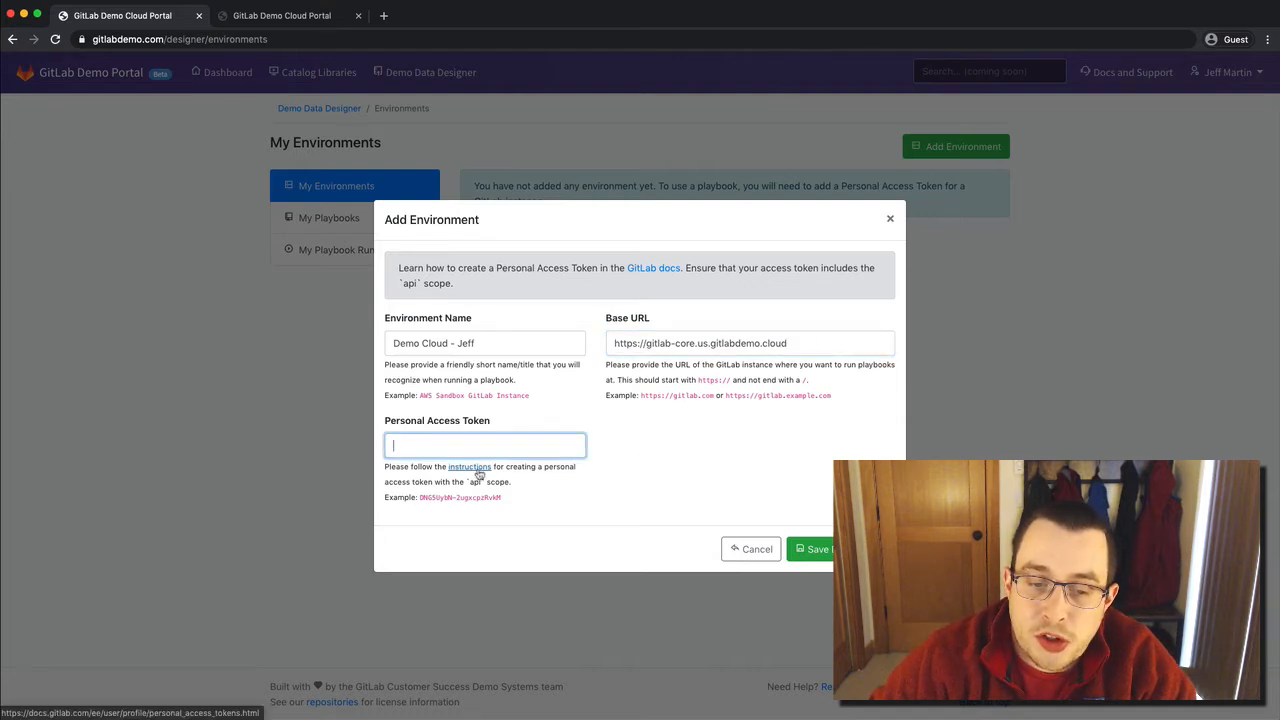
pyautogui.keyDown('super'); pyautogui.click(478, 468); pyautogui.keyUp('super')
pyautogui.click(436, 18)
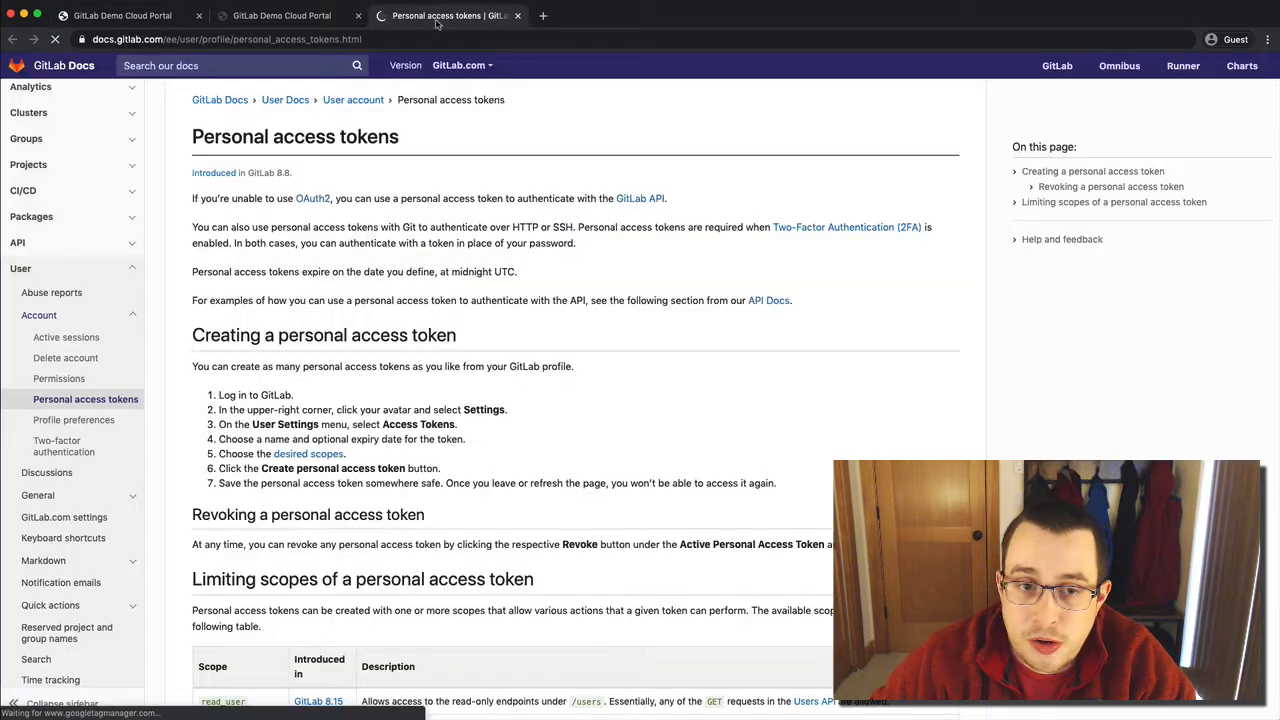
pyautogui.scroll(-2, 360, 300)
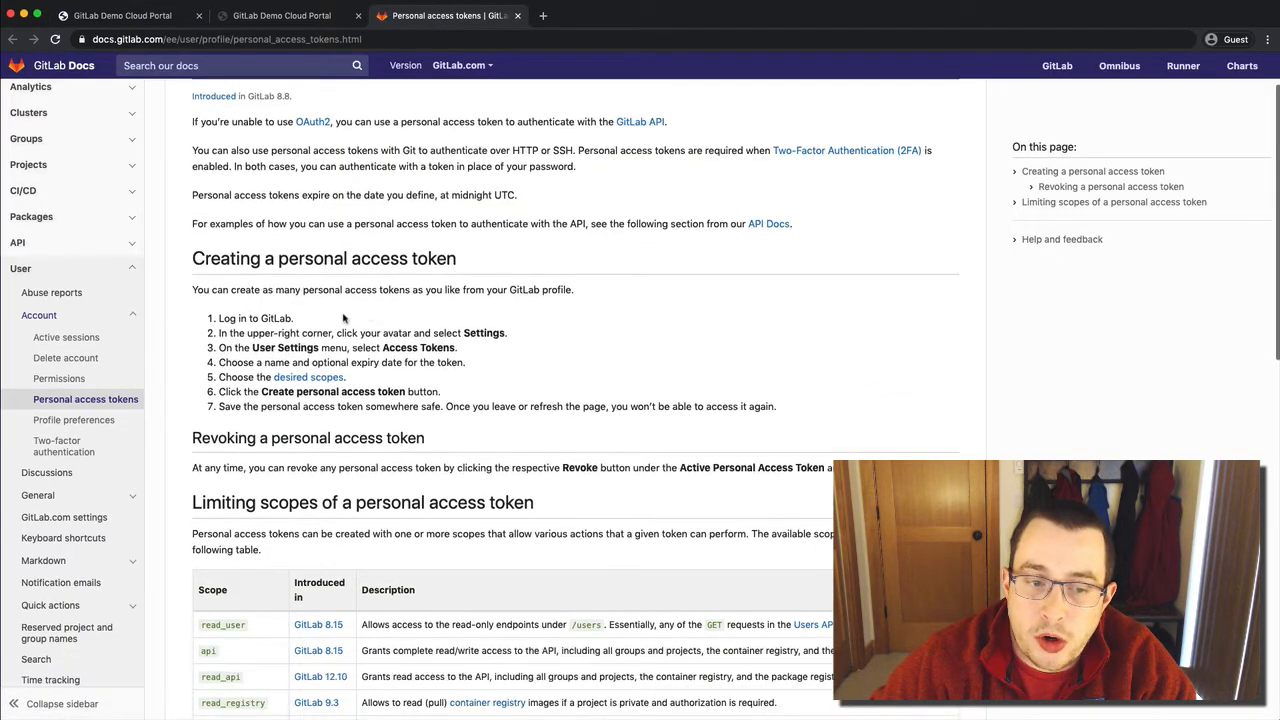
pyautogui.scroll(1, 343, 318)
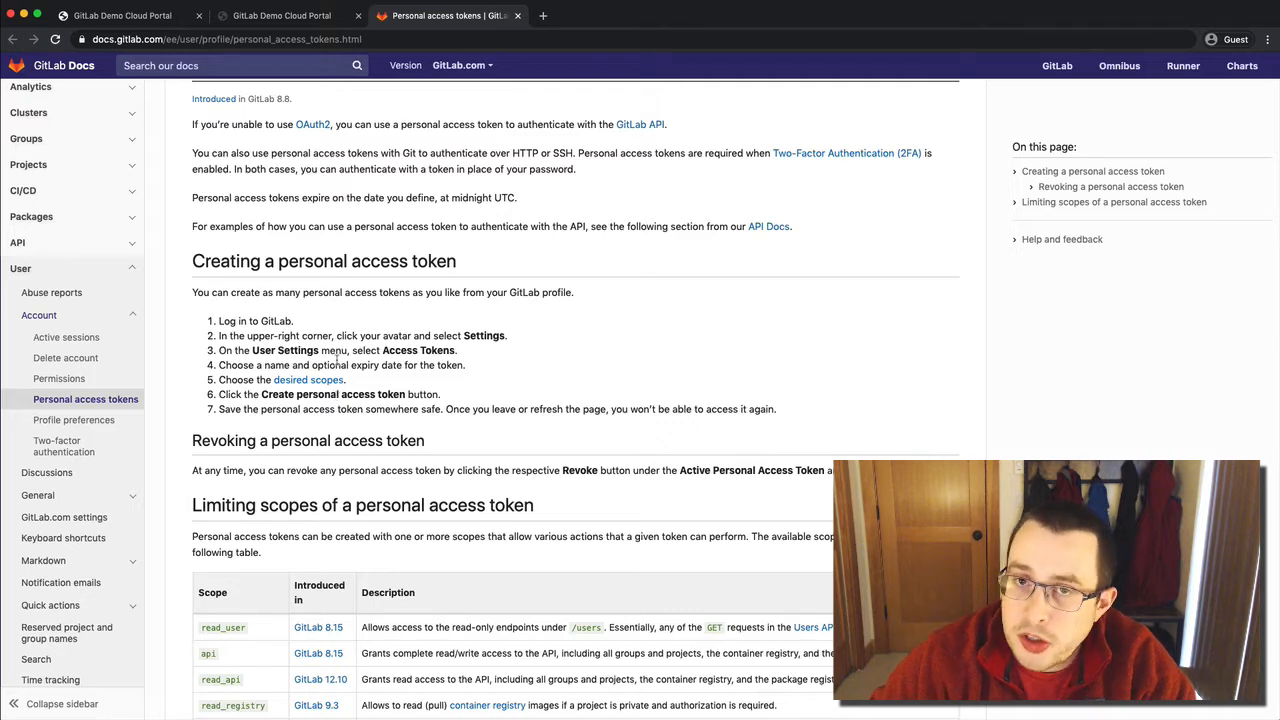
# - Open the GitLab Omnibus (US) instance's dashboard in a new browser tab from the portal dashboard
pyautogui.click(295, 28)
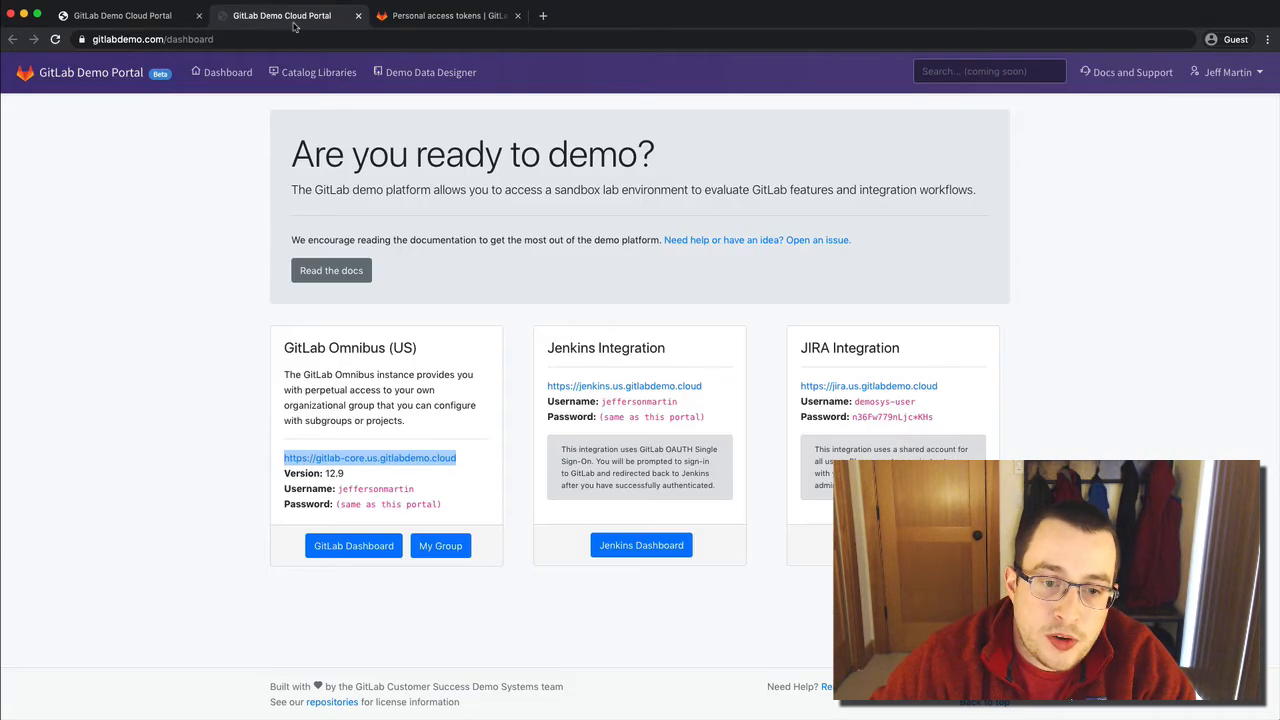
pyautogui.rightClick(354, 557)
pyautogui.click(392, 565)
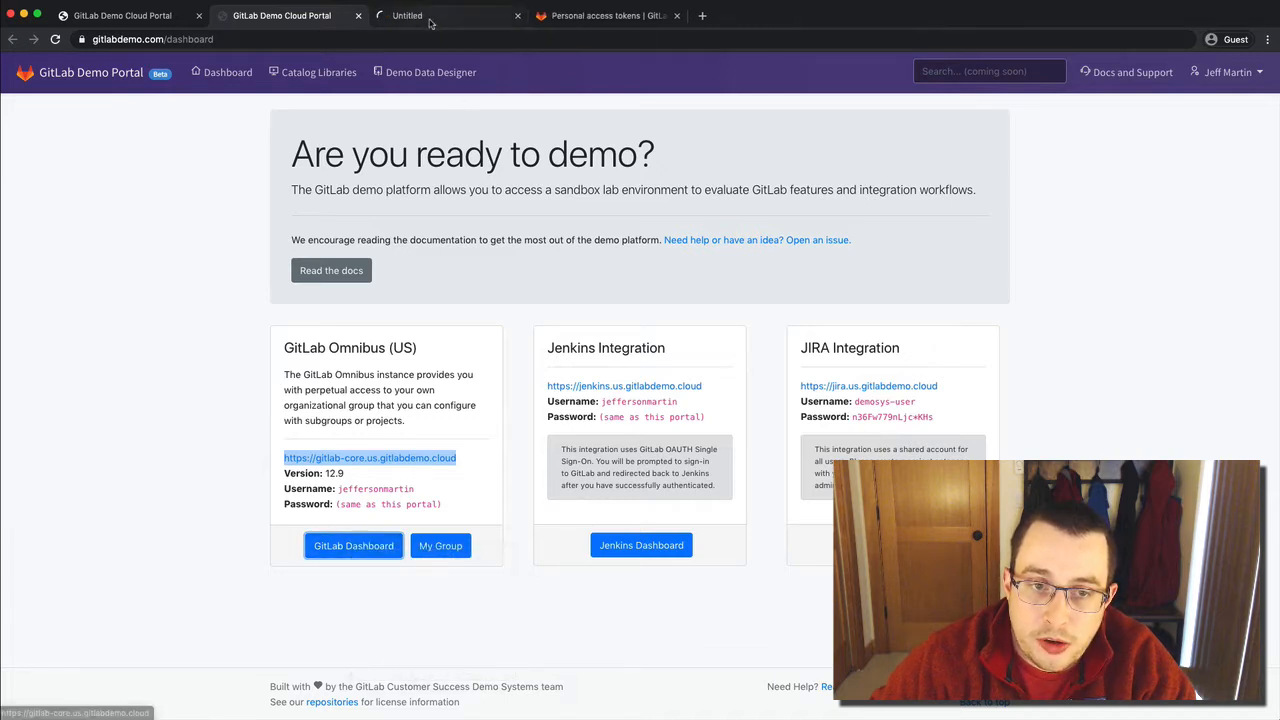
pyautogui.click(430, 18)
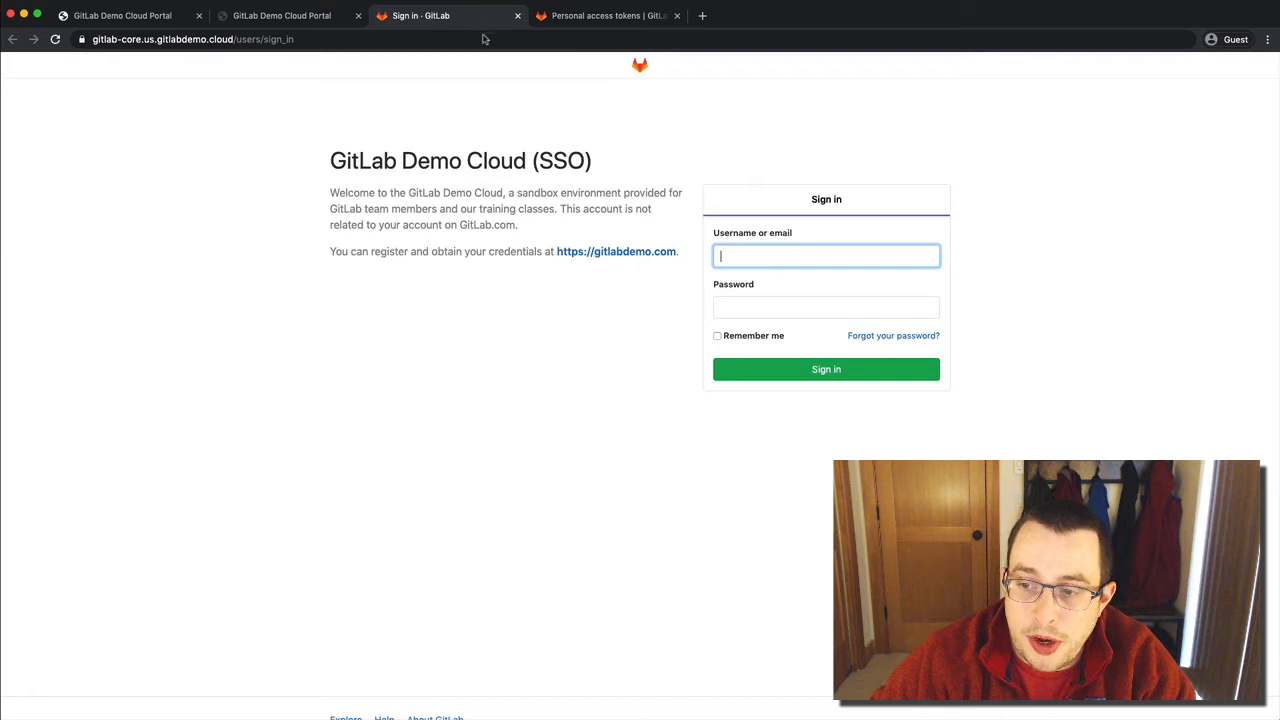
# - Copy the GitLab Omnibus (US) account's username from the portal dashboard into the GitLab Demo Cloud sign-in form
pyautogui.click(278, 22)
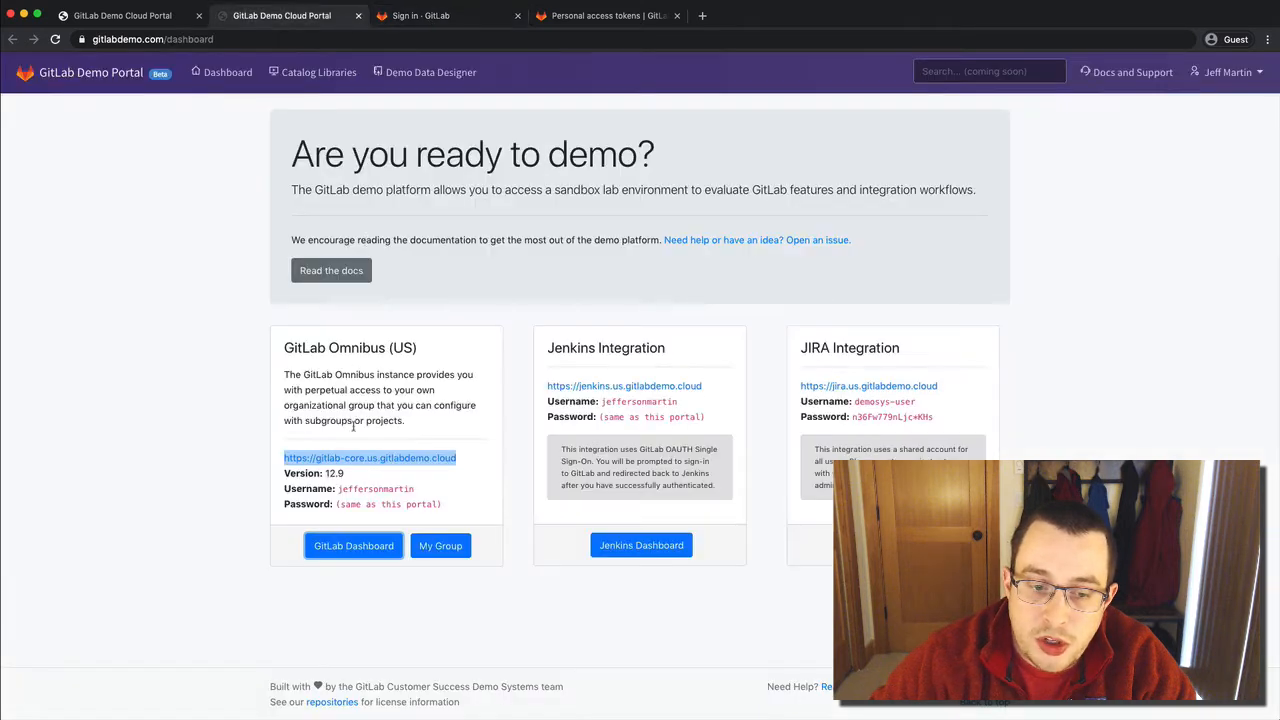
pyautogui.doubleClick(362, 489)
pyautogui.press('super+c')
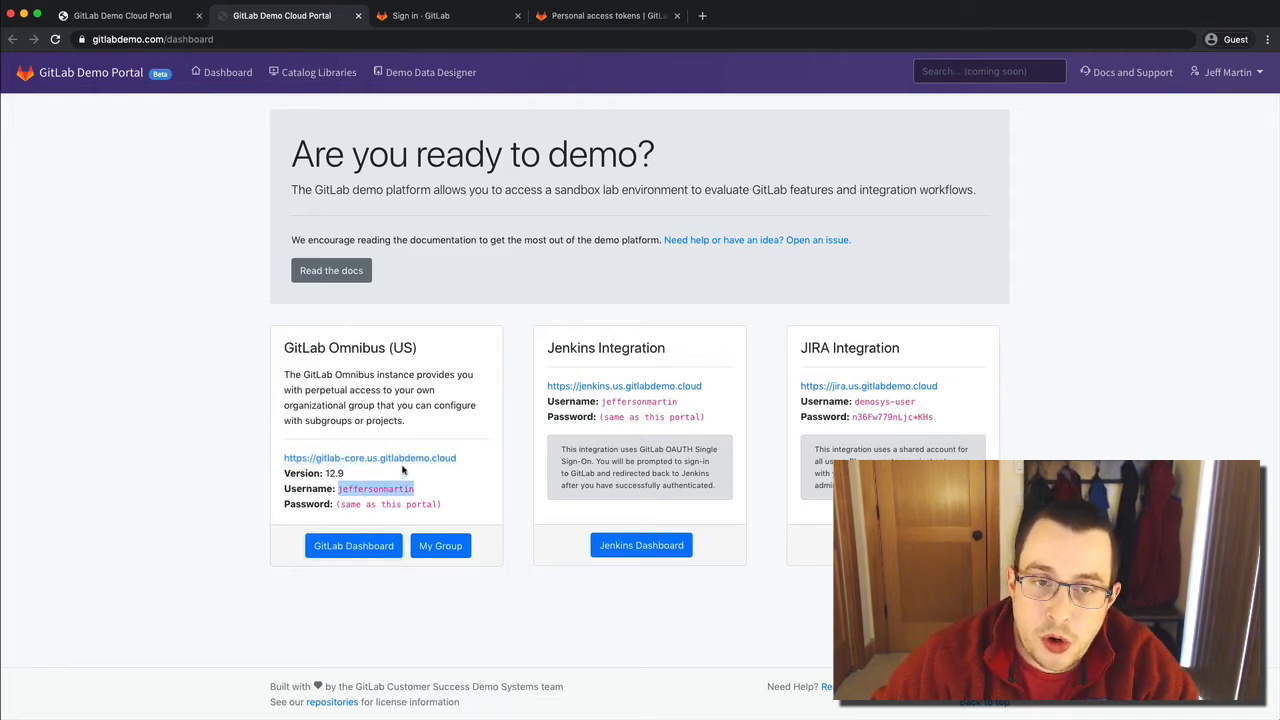
pyautogui.click(463, 12)
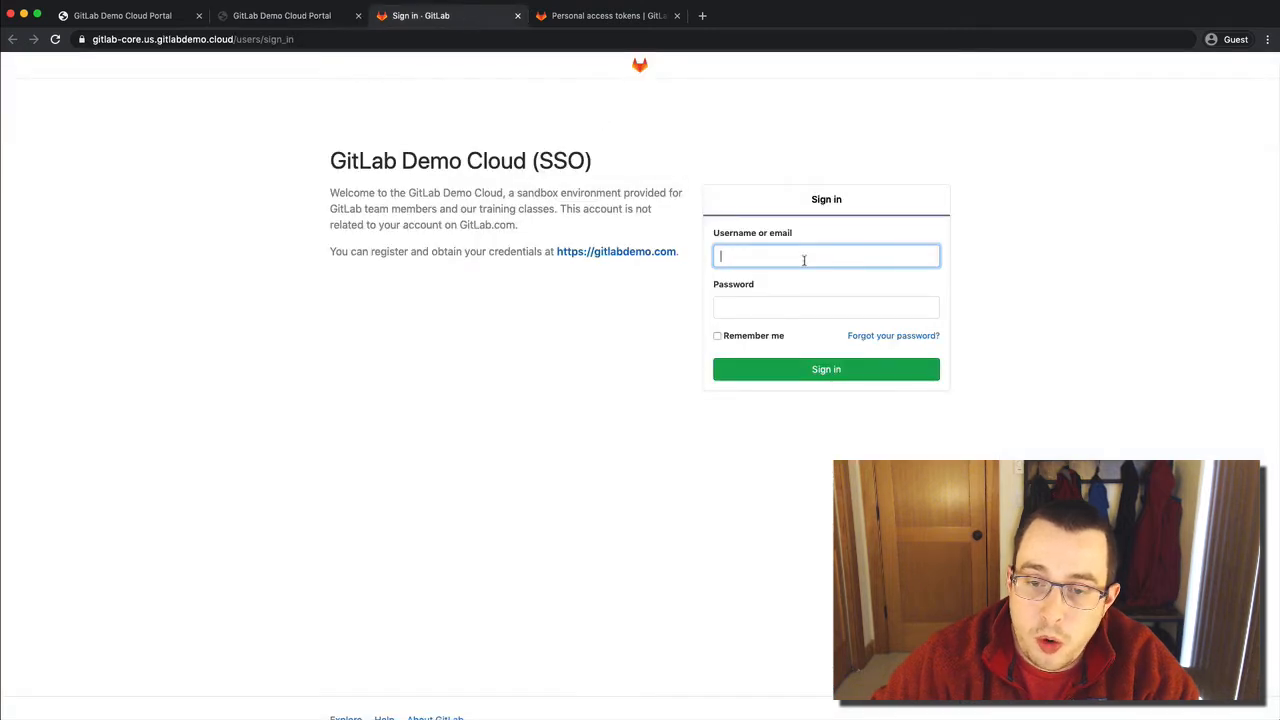
pyautogui.press('super+v')
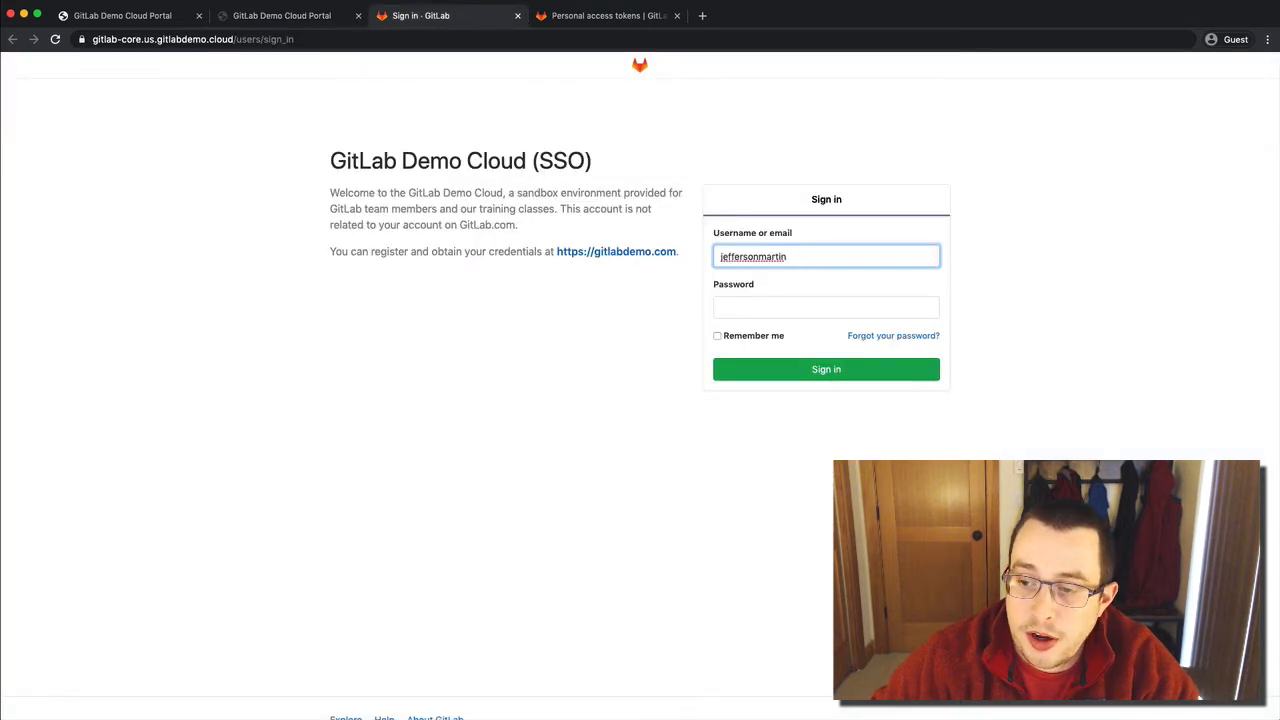
# - Enter the account password, enable Remember me and sign in to the GitLab Demo Cloud
pyautogui.click(857, 304)
pyautogui.press('super+v')
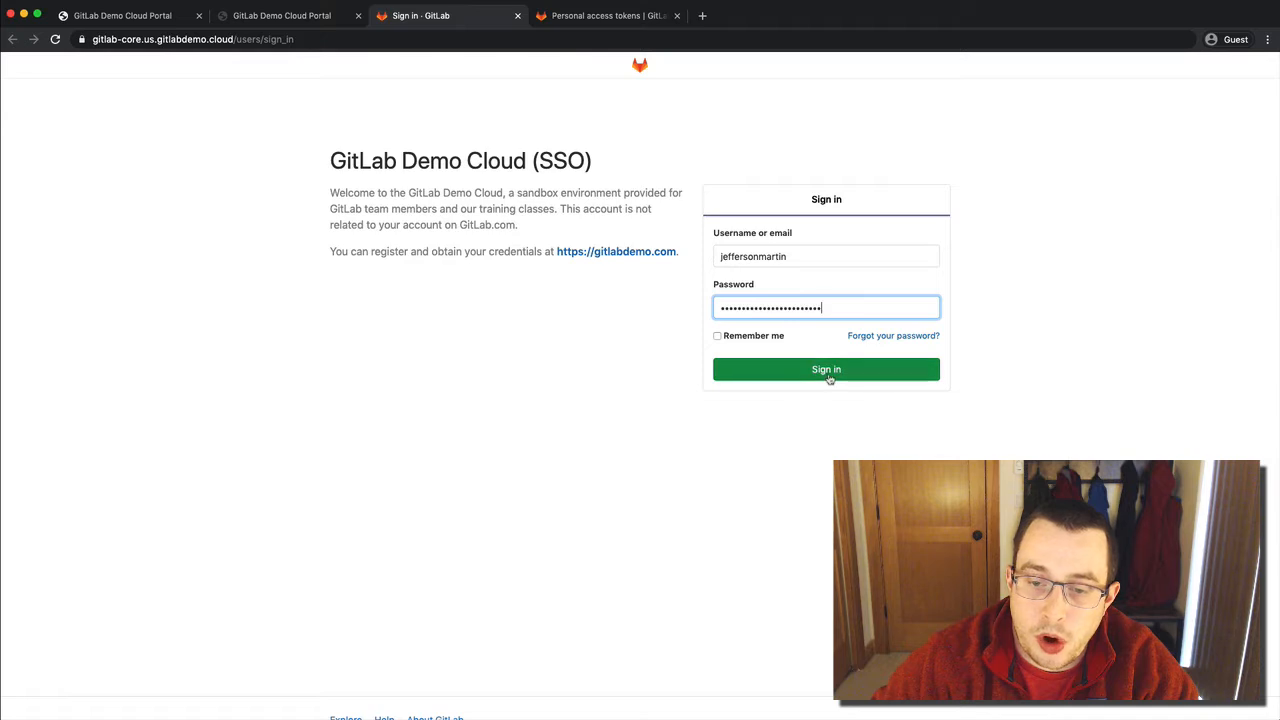
pyautogui.click(777, 341)
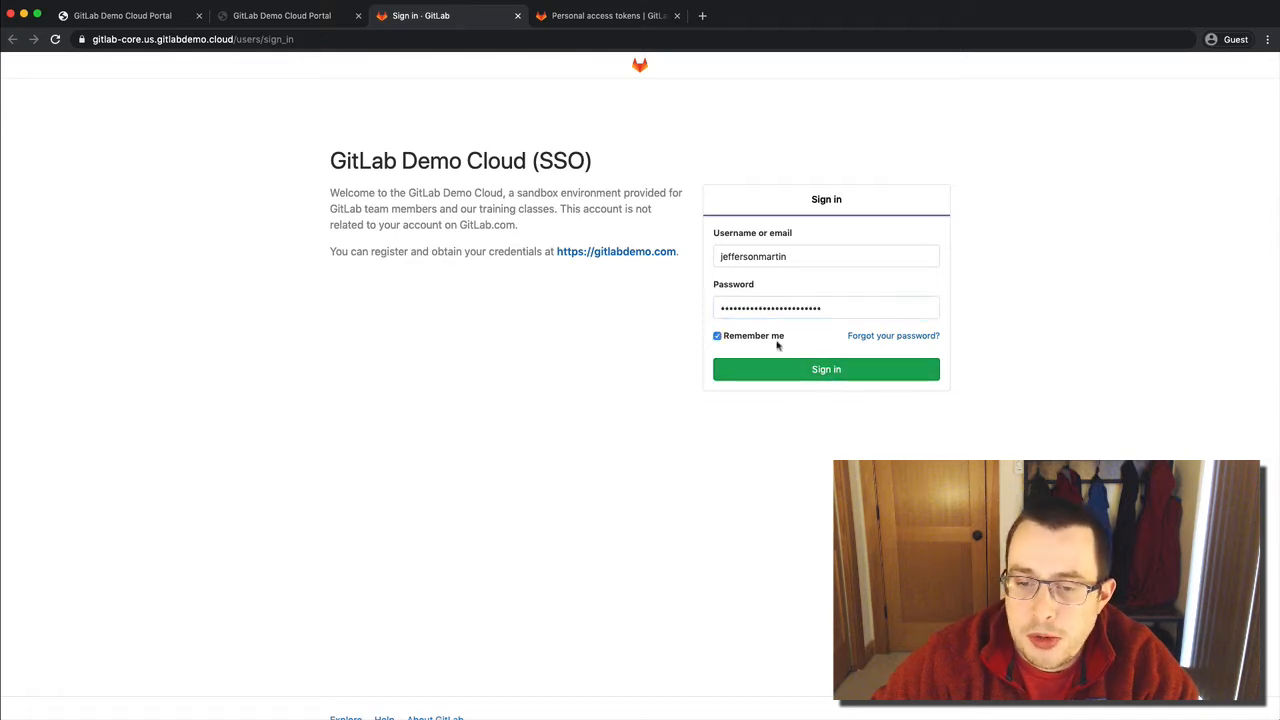
pyautogui.click(845, 372)
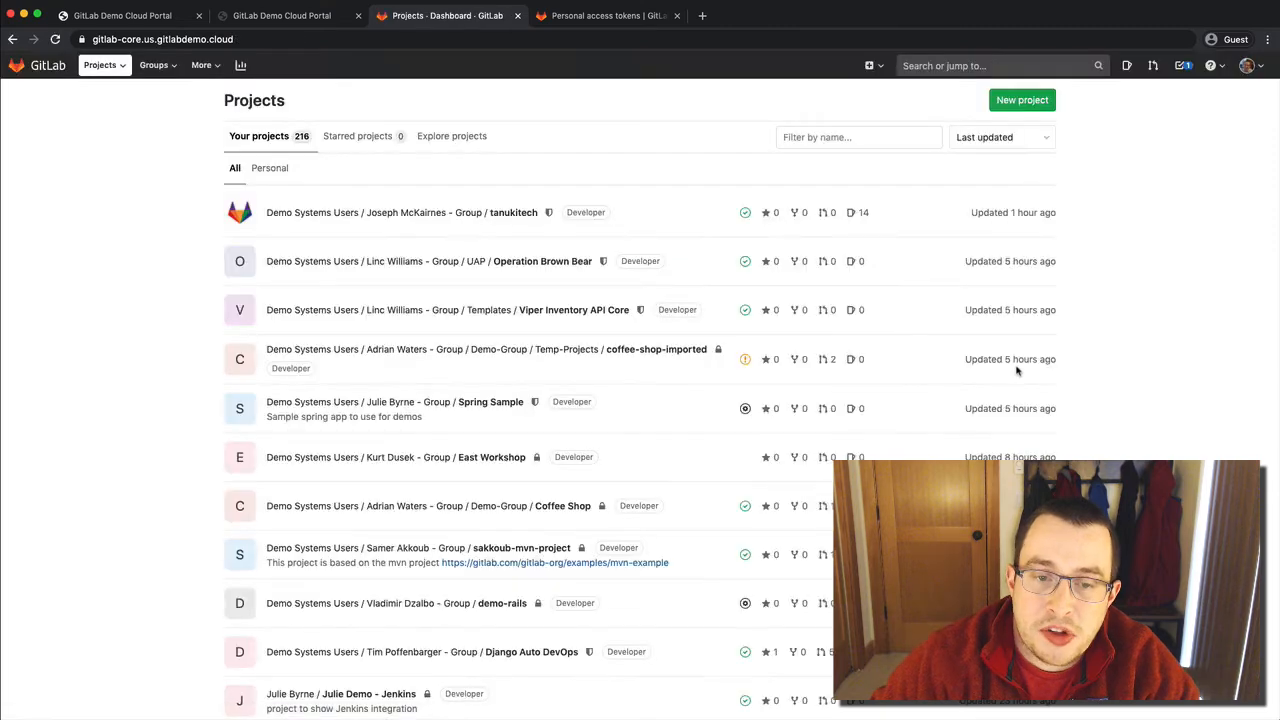
# - Search your groups for the account owner's group by full name, and open that group from the portal dashboard's GitLab Omnibus (US) section
pyautogui.click(154, 65)
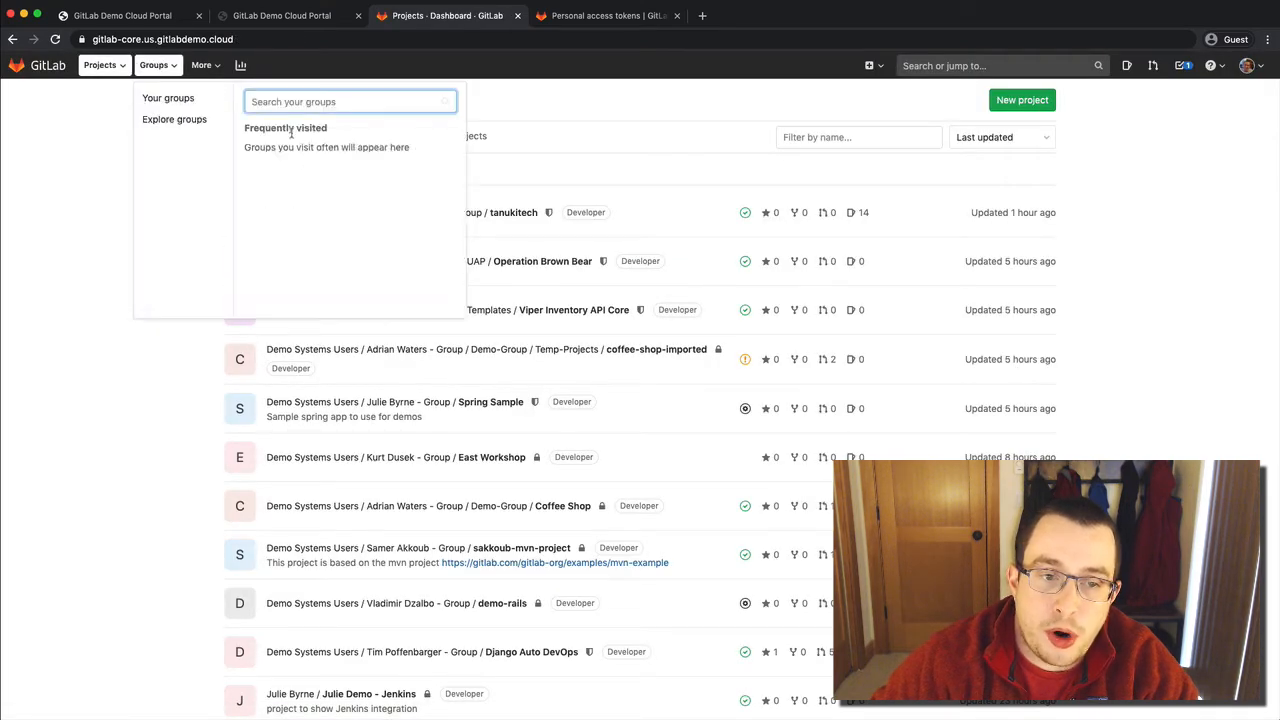
pyautogui.click(176, 98)
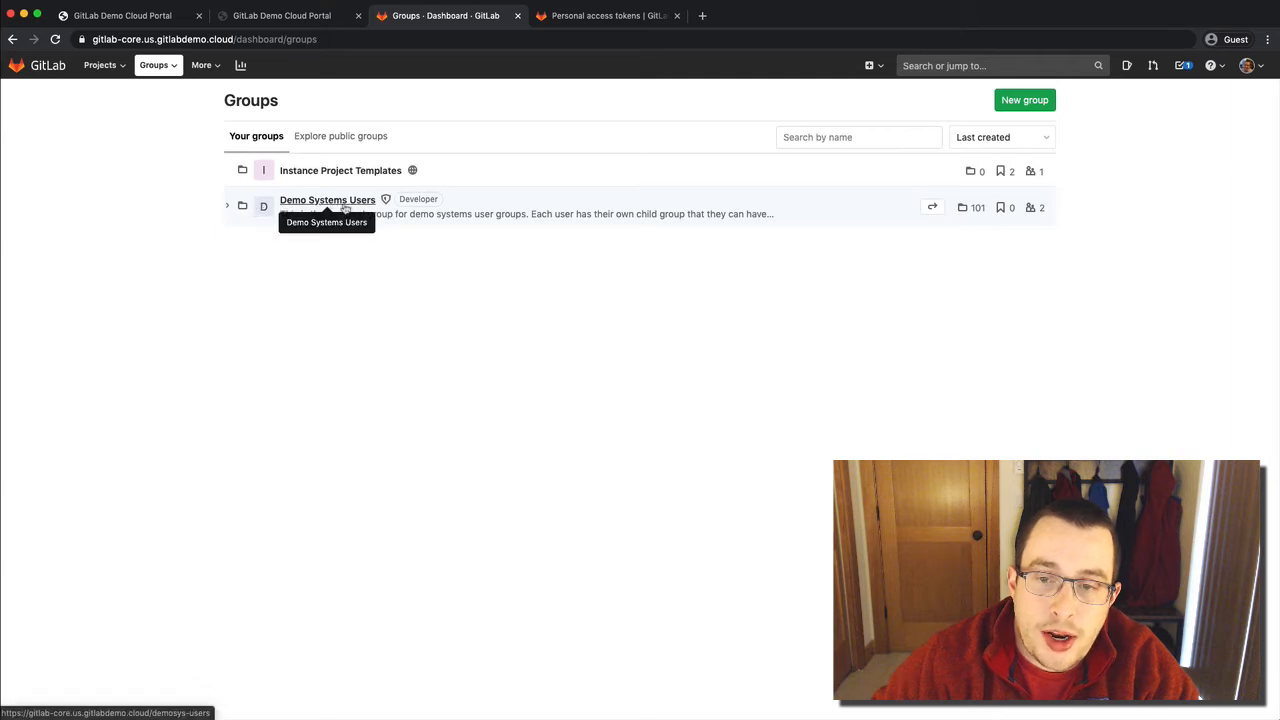
pyautogui.click(825, 141)
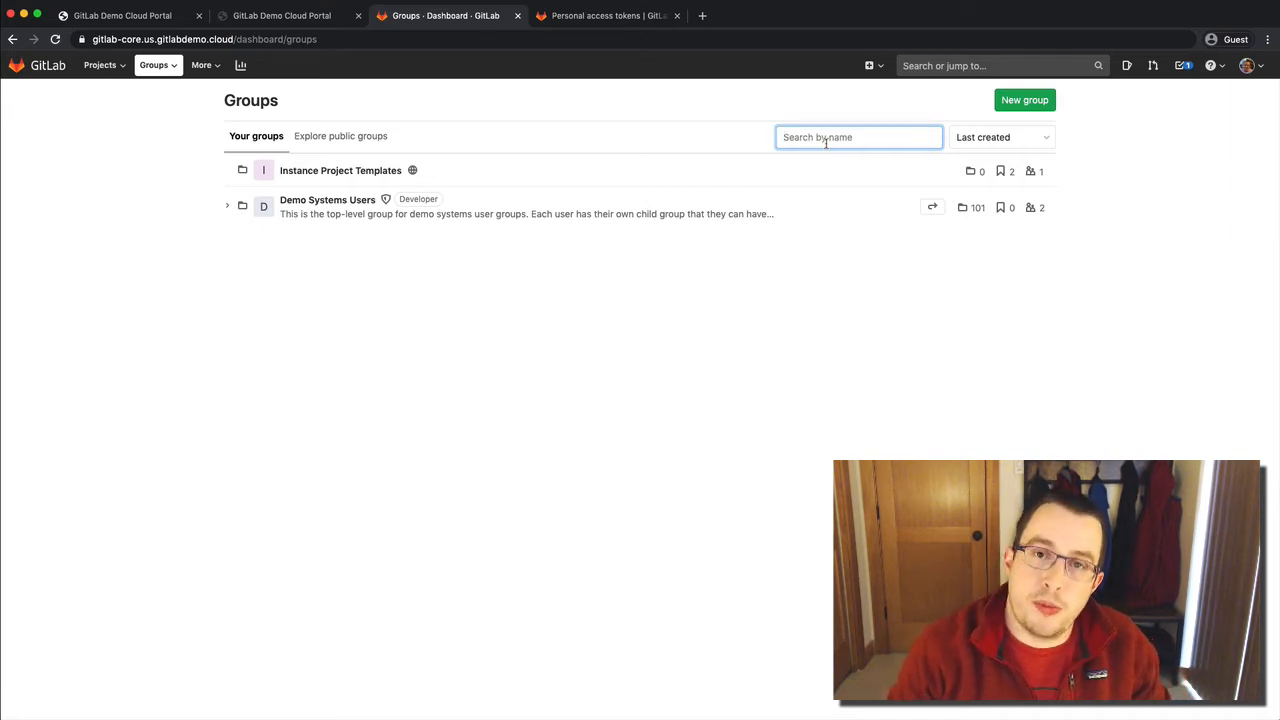
pyautogui.write('jeff martin')
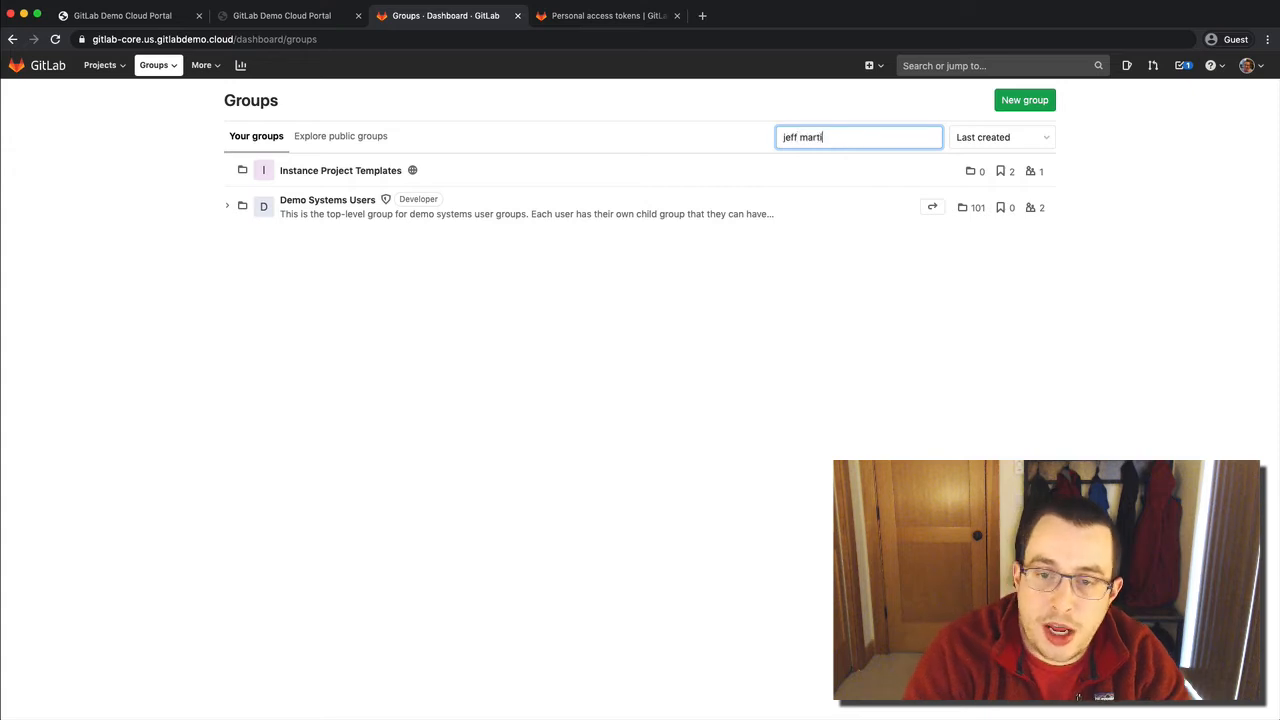
pyautogui.press('Return')
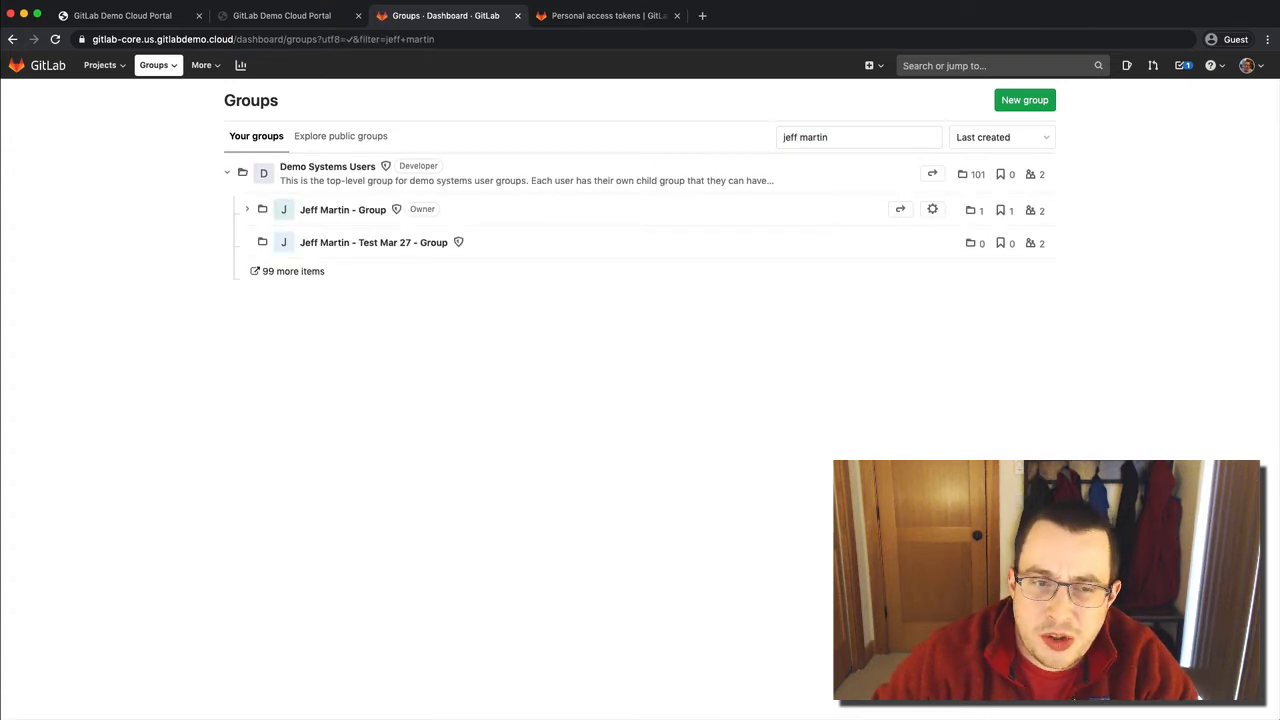
pyautogui.click(285, 16)
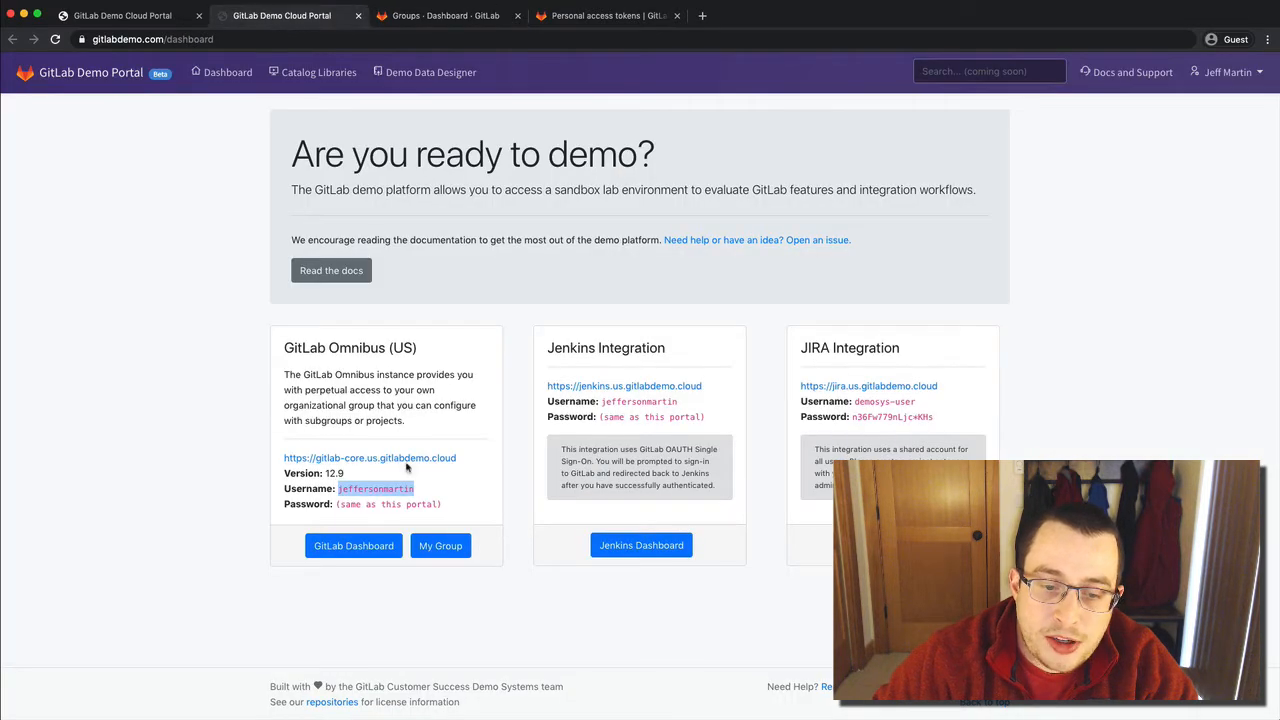
pyautogui.click(450, 545)
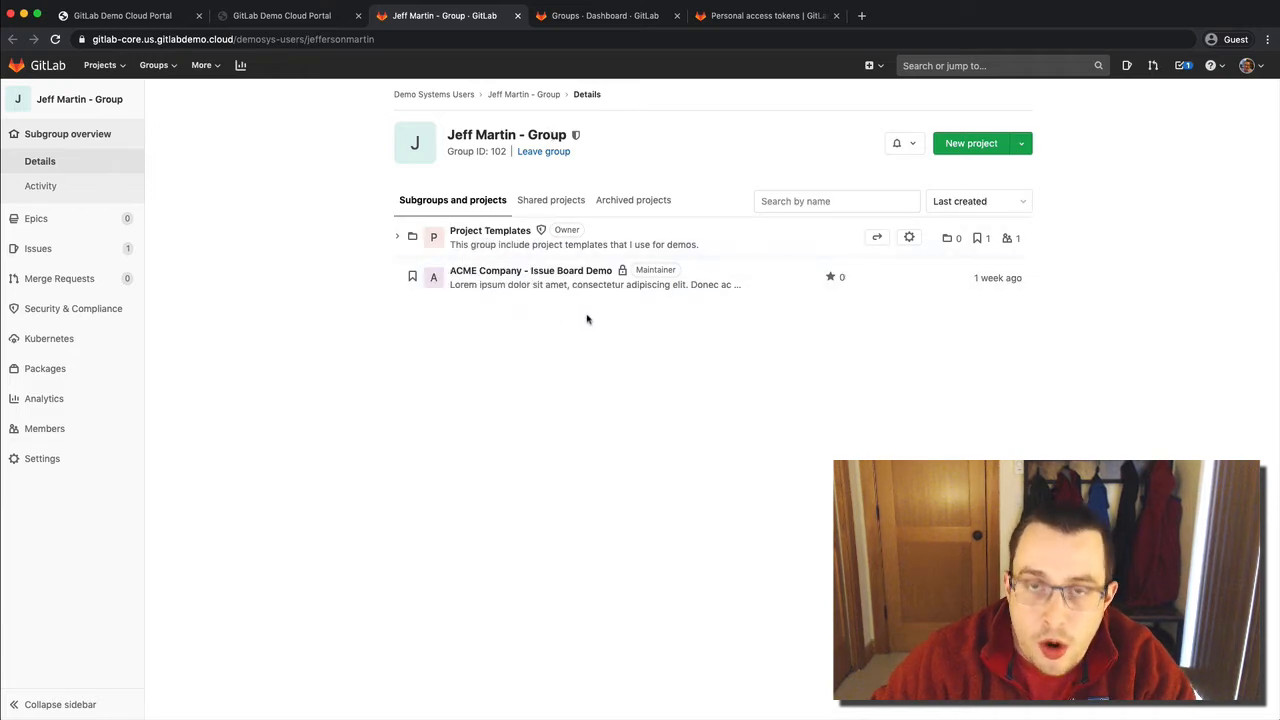
# - Create a personal access token named GitLab Demo Designer with the api scope in the GitLab user settings
pyautogui.click(1250, 68)
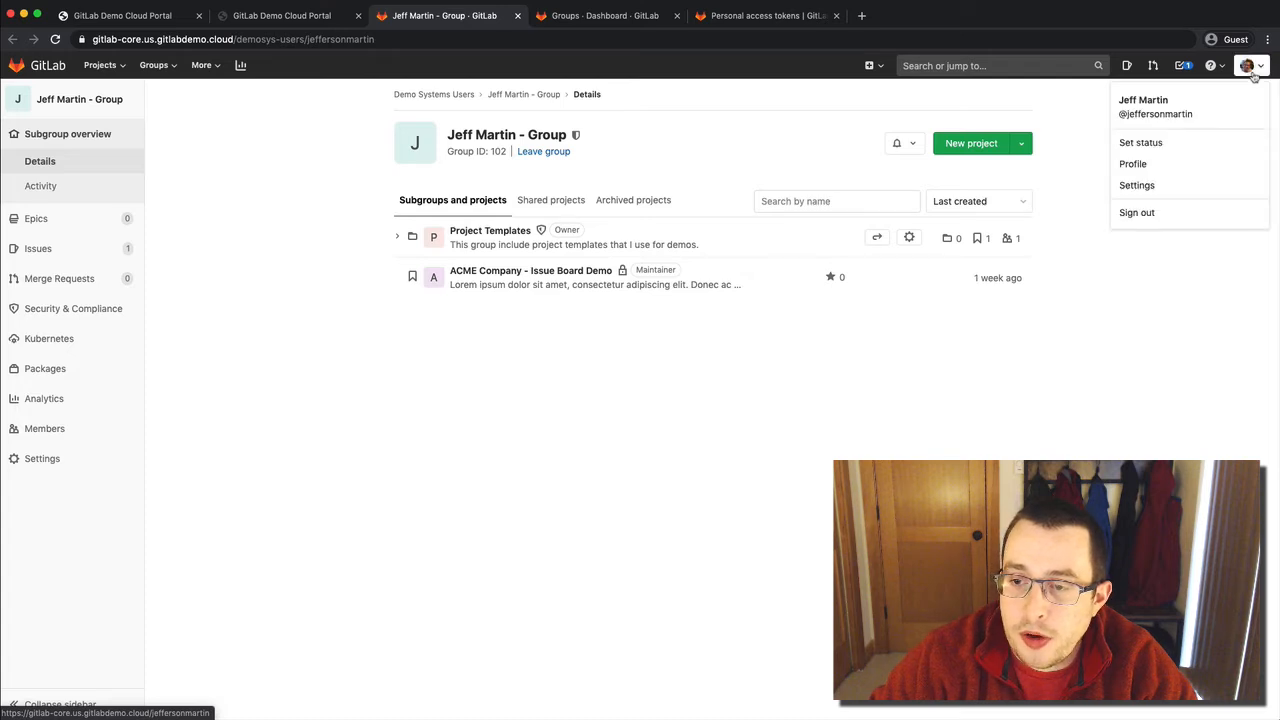
pyautogui.click(1137, 186)
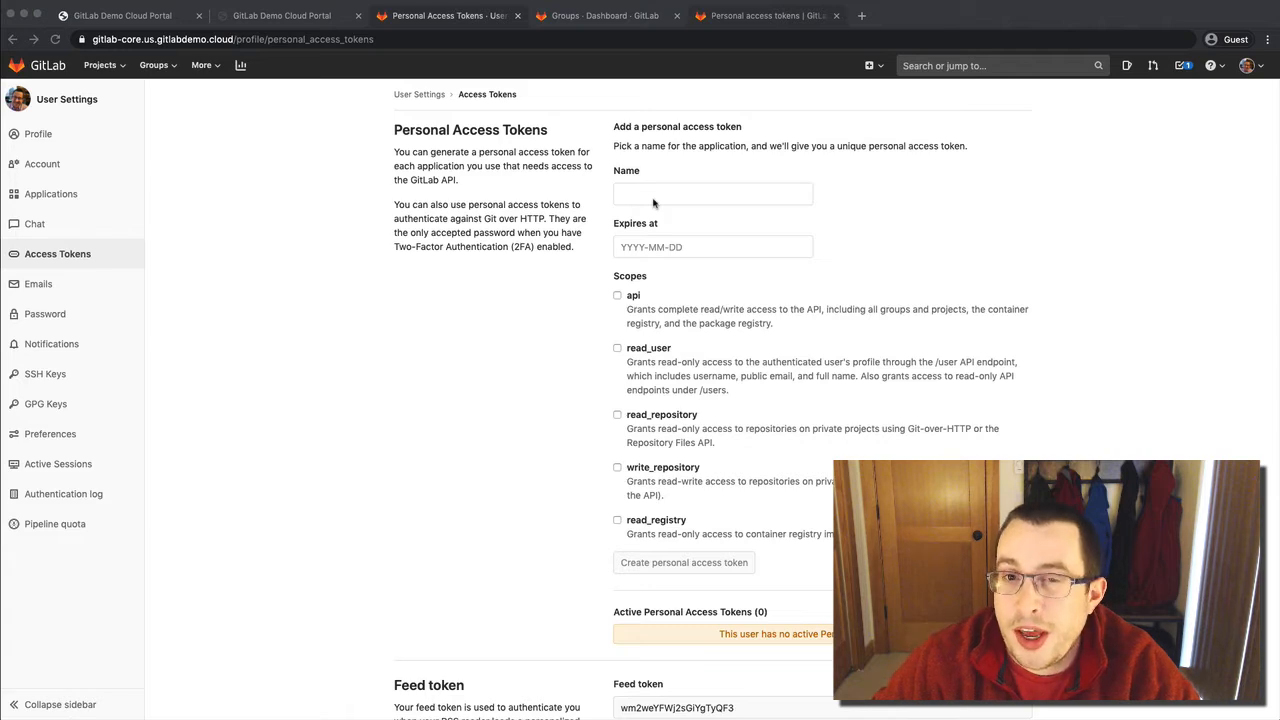
pyautogui.click(672, 197)
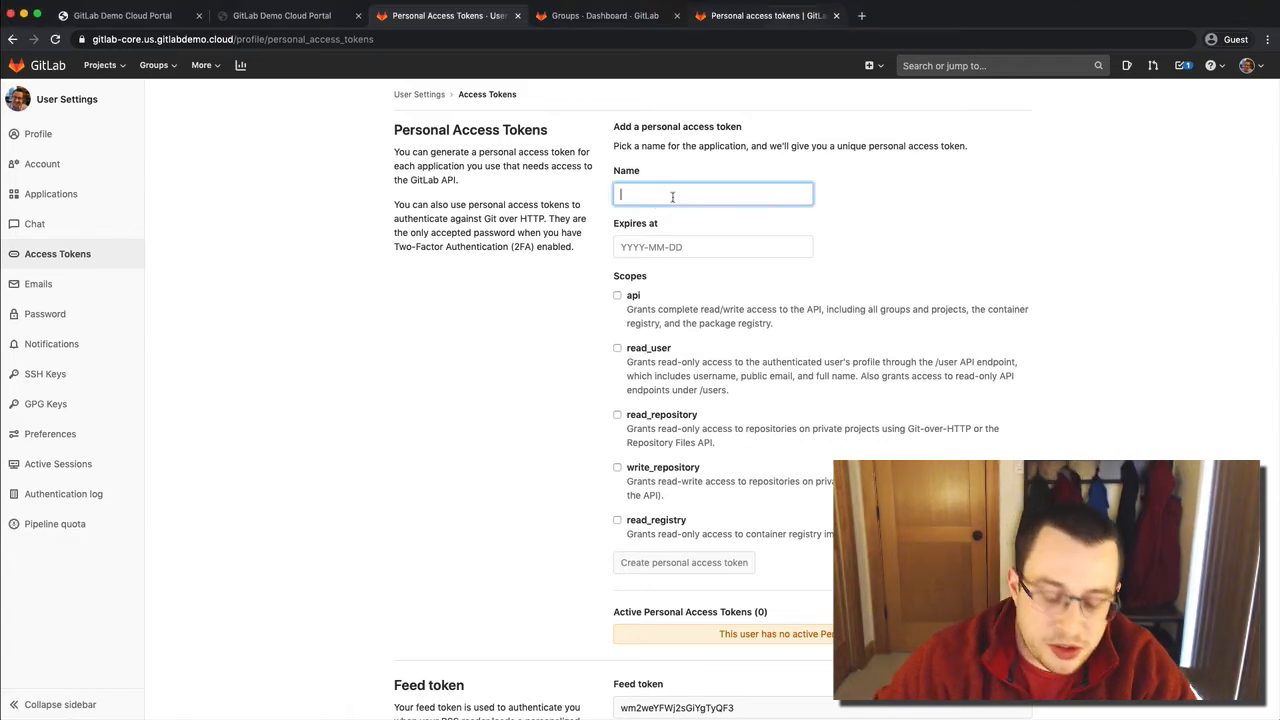
pyautogui.write('GitLab Demo')
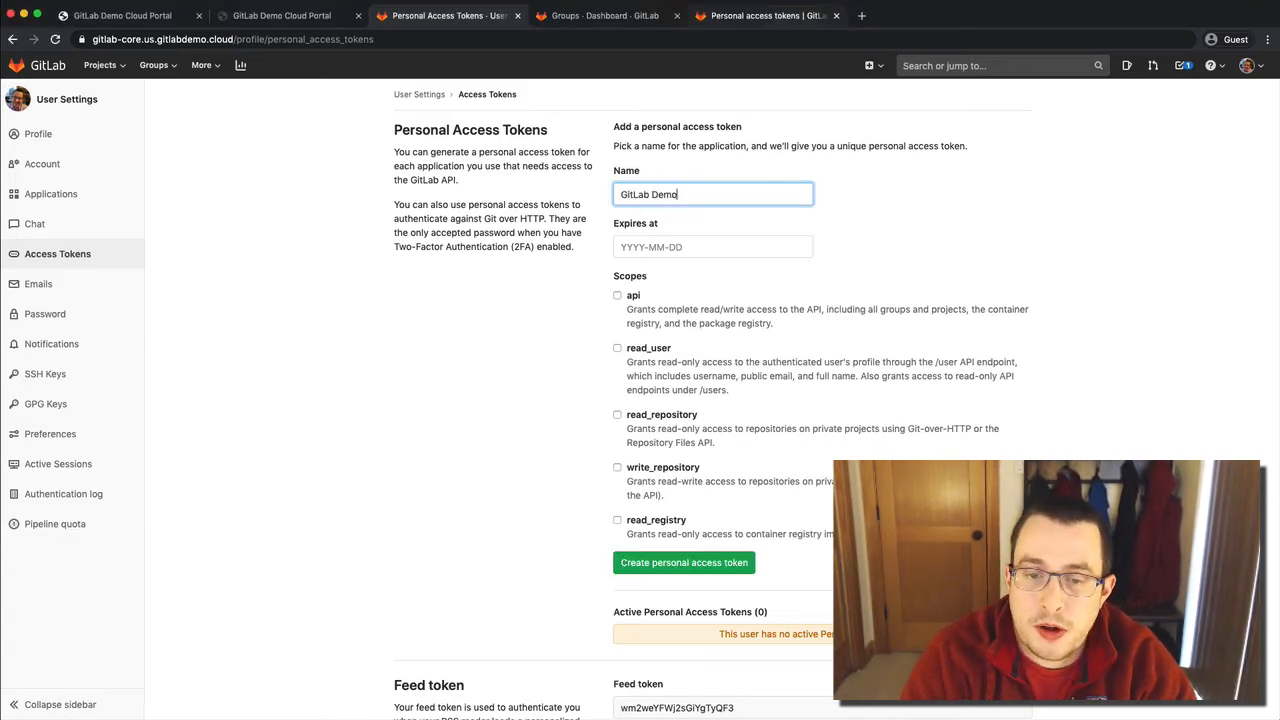
pyautogui.write(' Desisgn')
pyautogui.press('BackSpace')
pyautogui.press('BackSpace')
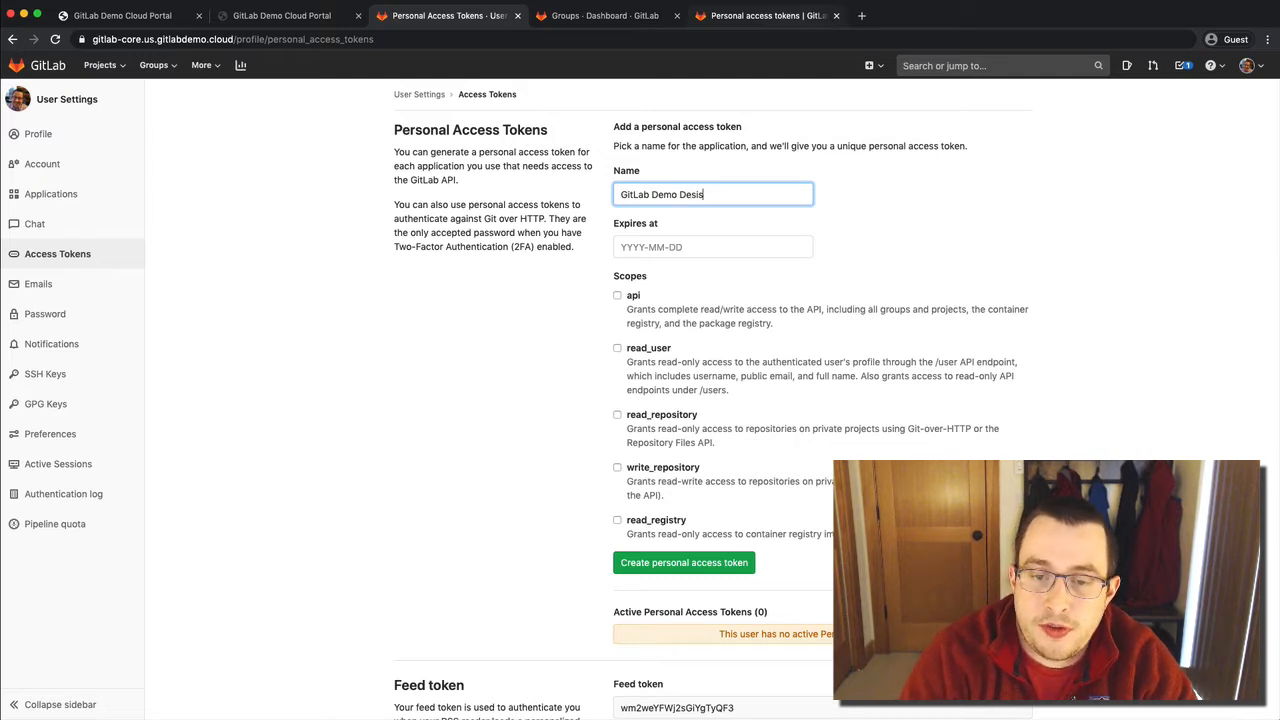
pyautogui.press('BackSpace')
pyautogui.write('gner')
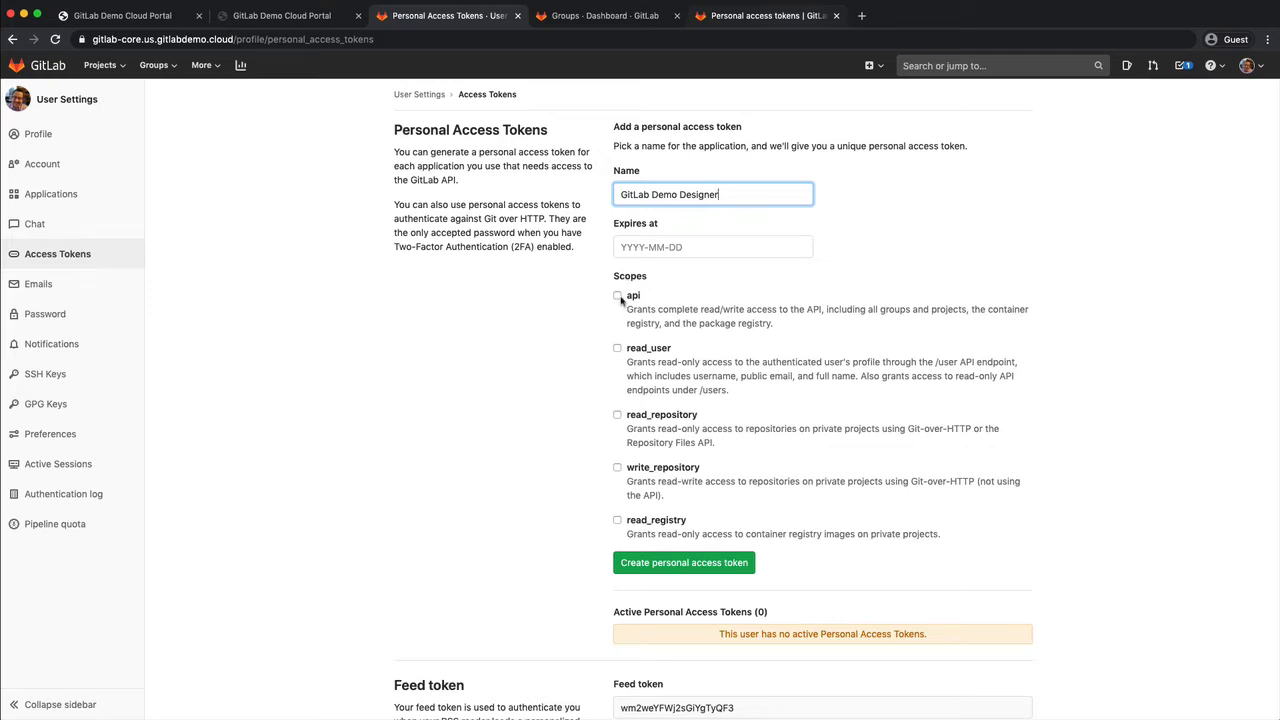
pyautogui.click(618, 296)
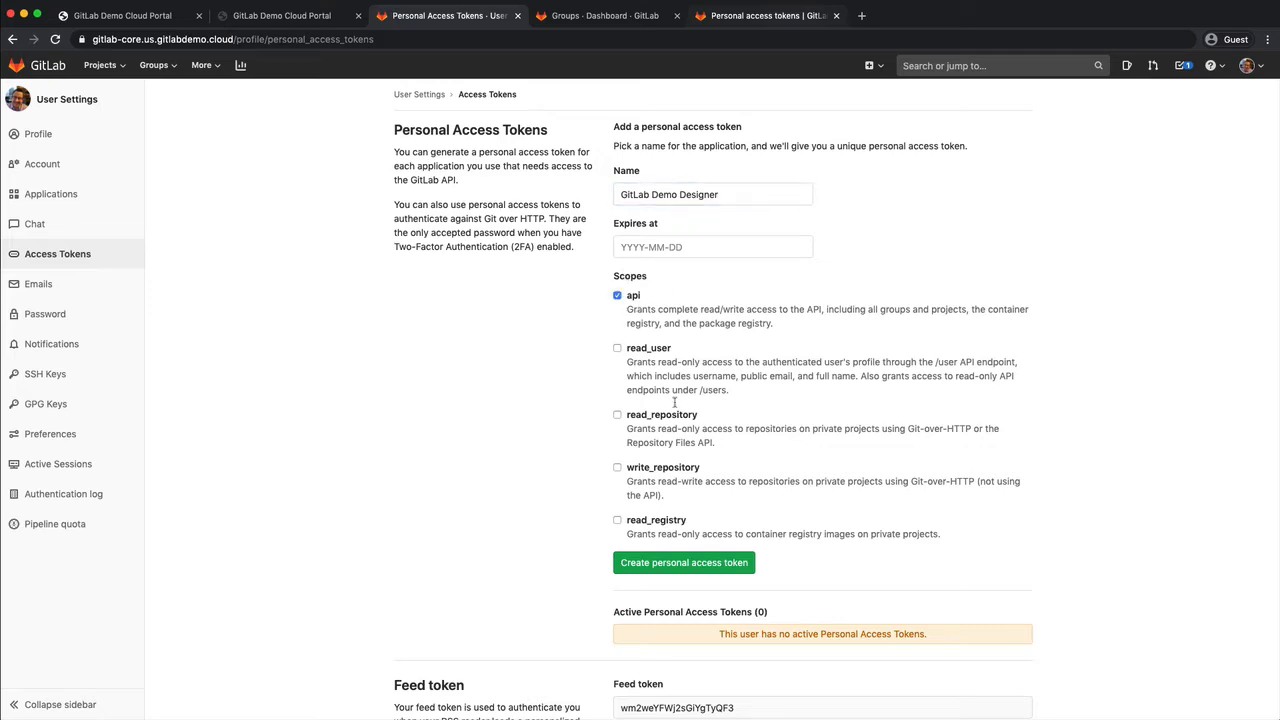
pyautogui.click(676, 566)
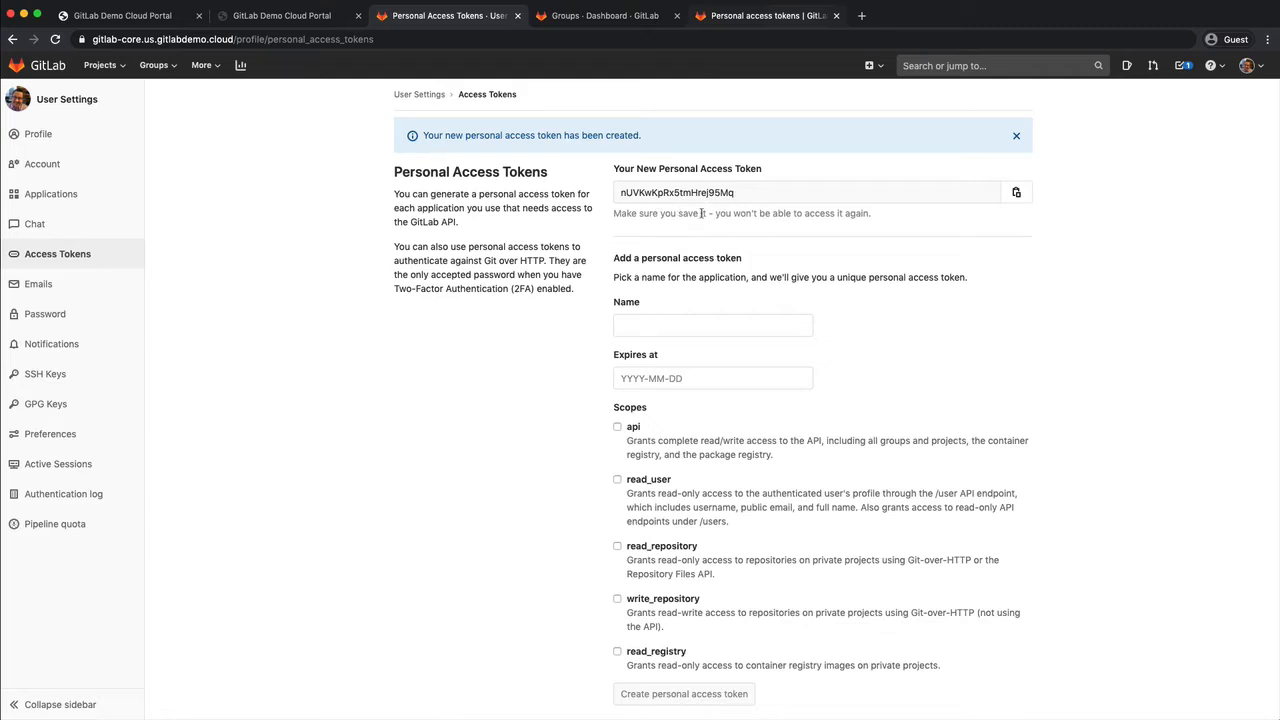
# - Copy the new personal access token into the Add Environment form, save the environment and review its namespaces and projects
pyautogui.click(1016, 196)
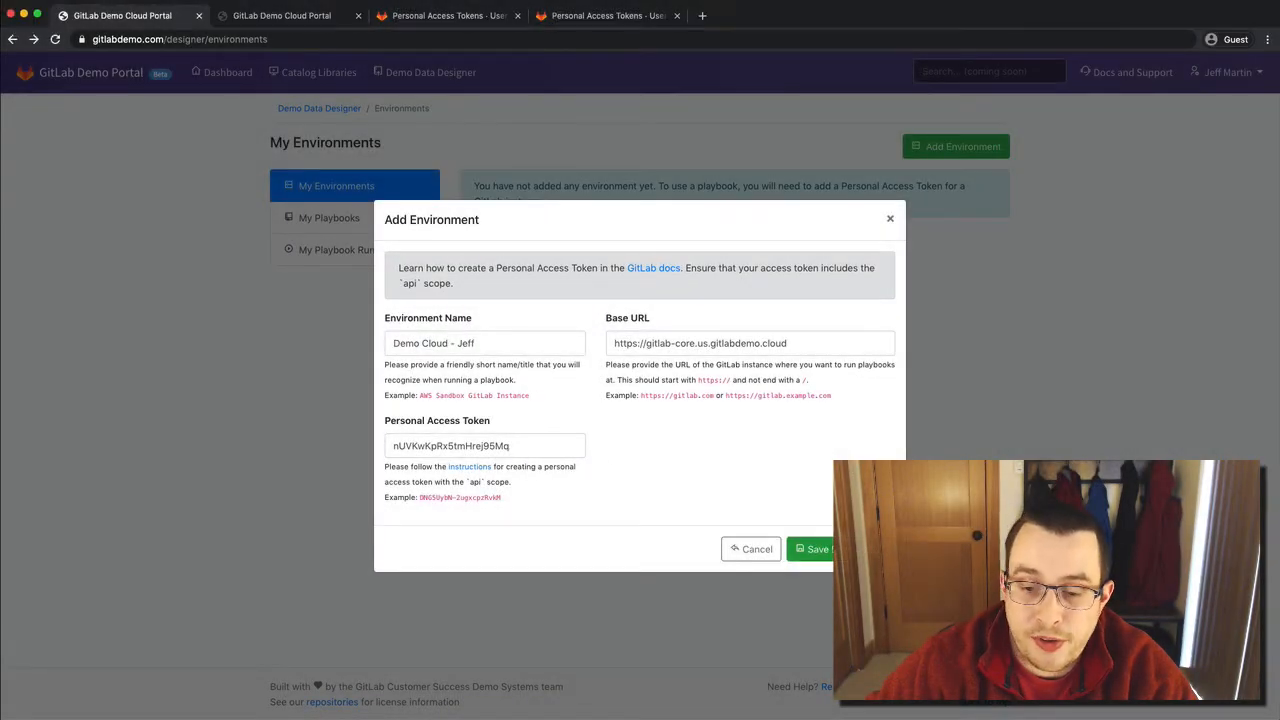
pyautogui.click(812, 549)
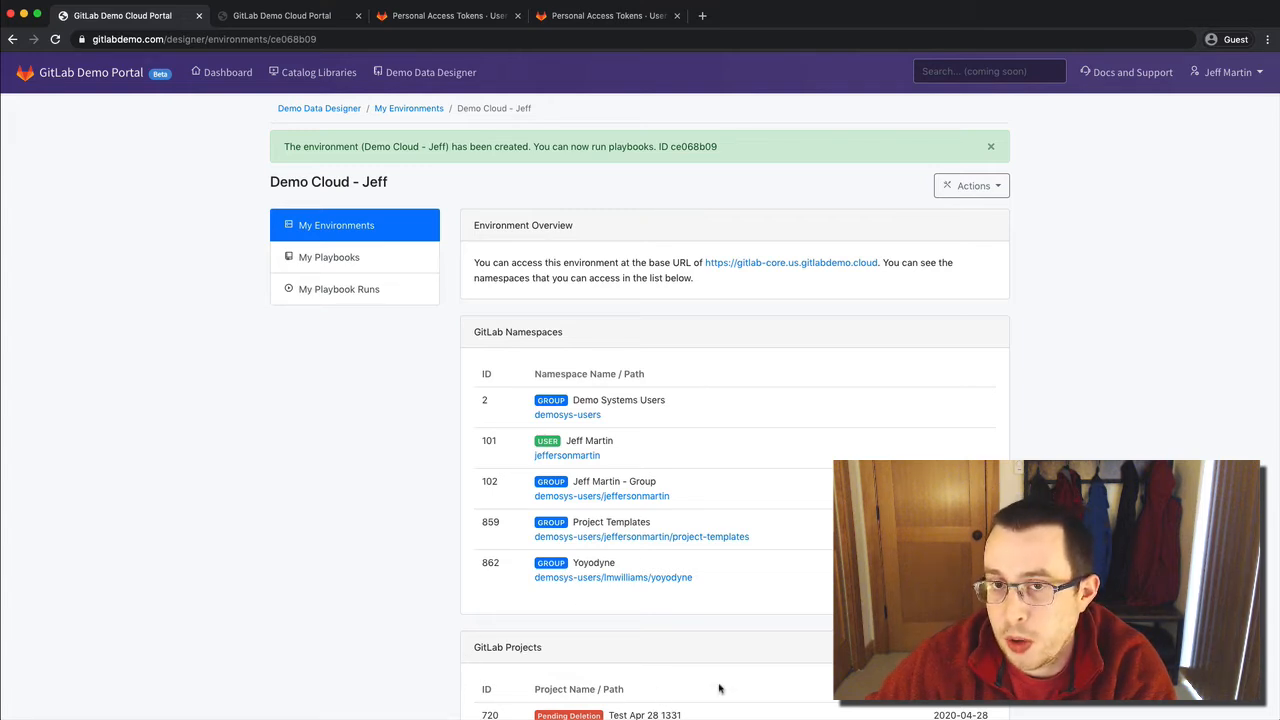
pyautogui.scroll(-5, 697, 688)
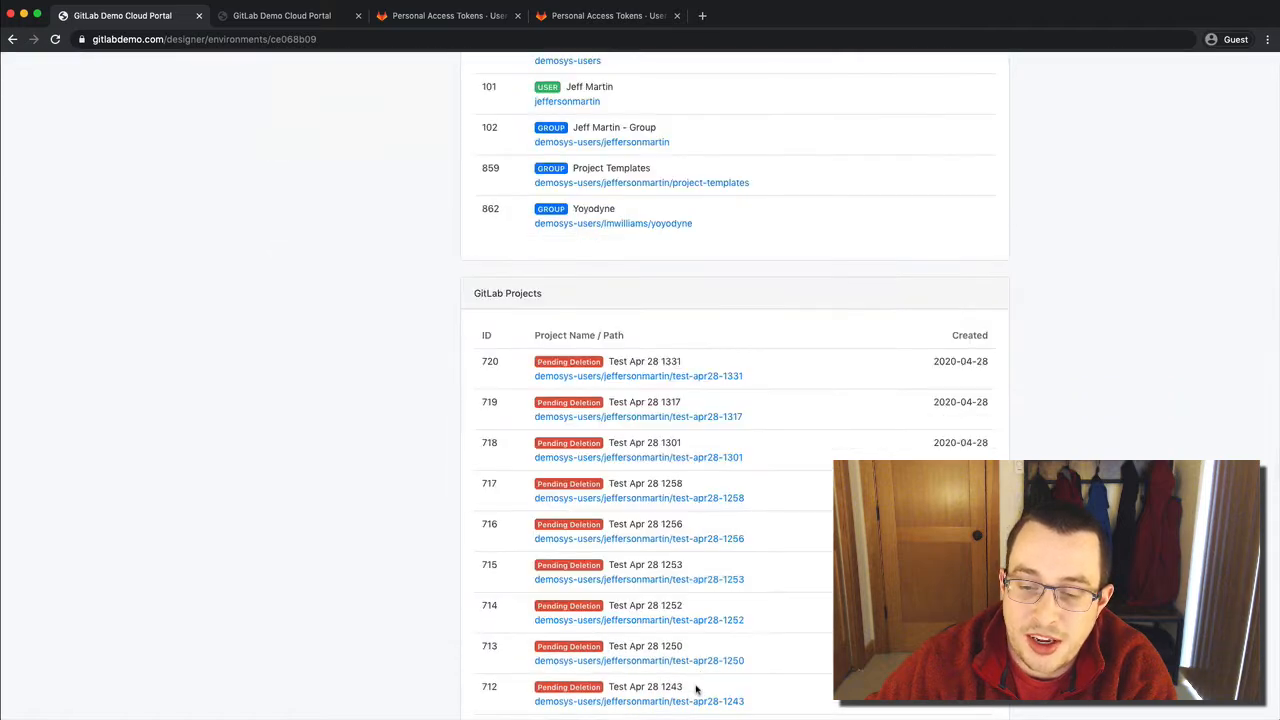
pyautogui.scroll(5, 697, 688)
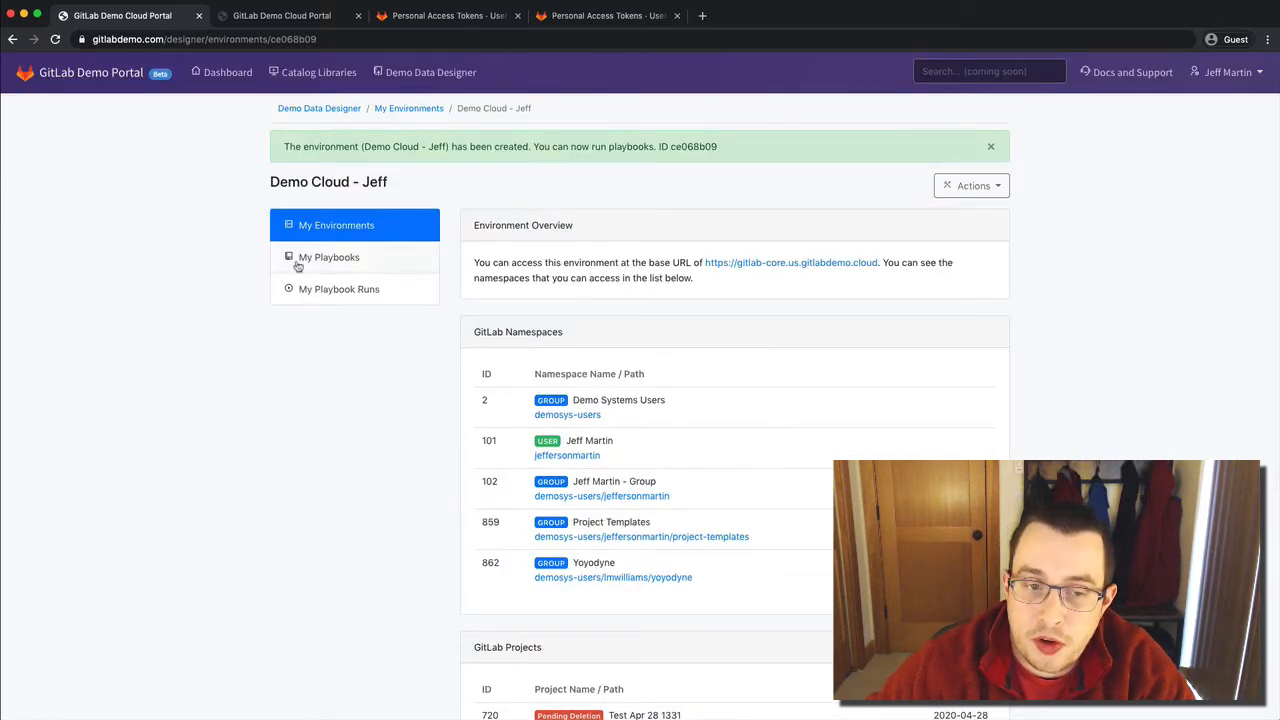
# - Start a new playbook in the Demo Data Designer and name it "Playbook Demo with Issue Boards"
pyautogui.click(367, 266)
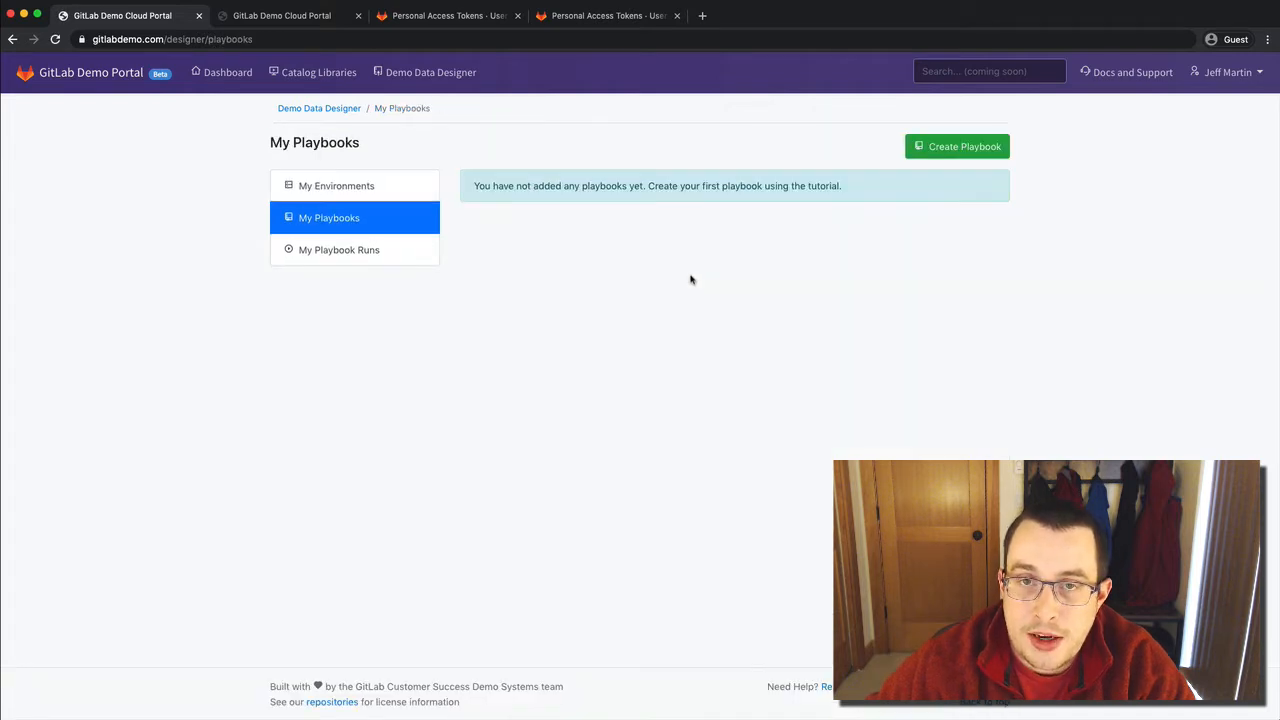
pyautogui.click(972, 148)
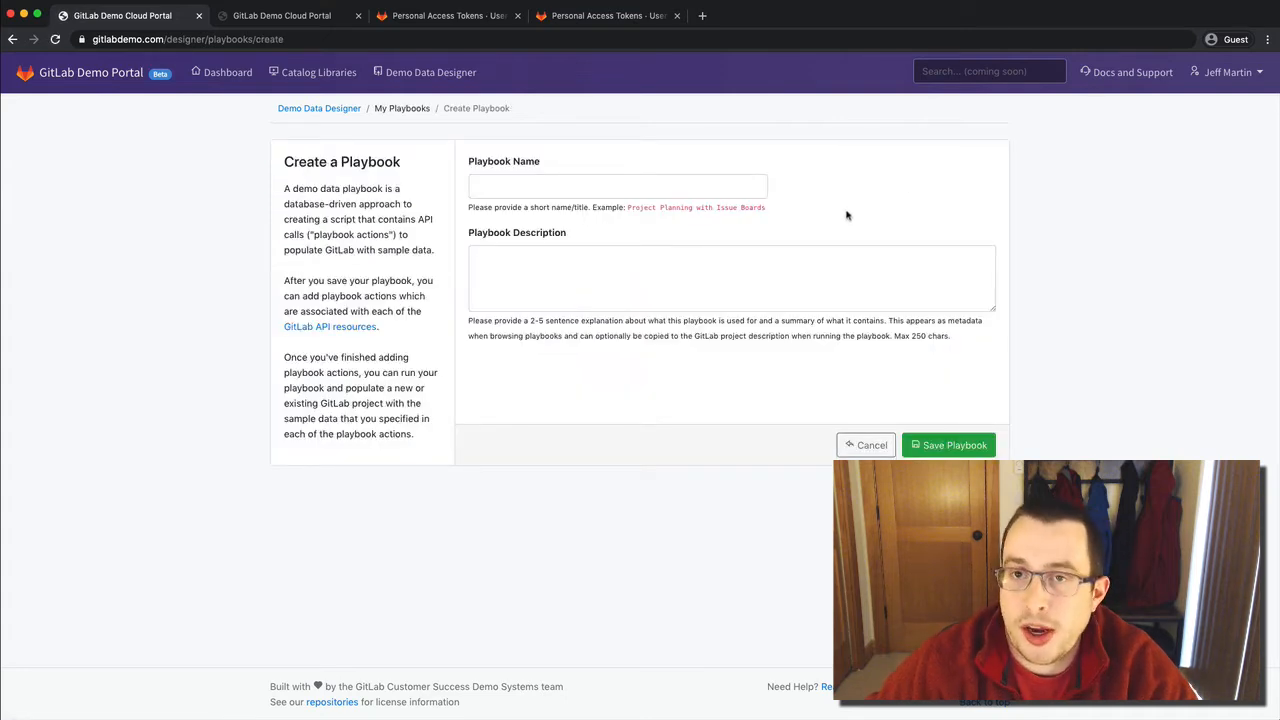
pyautogui.click(744, 193)
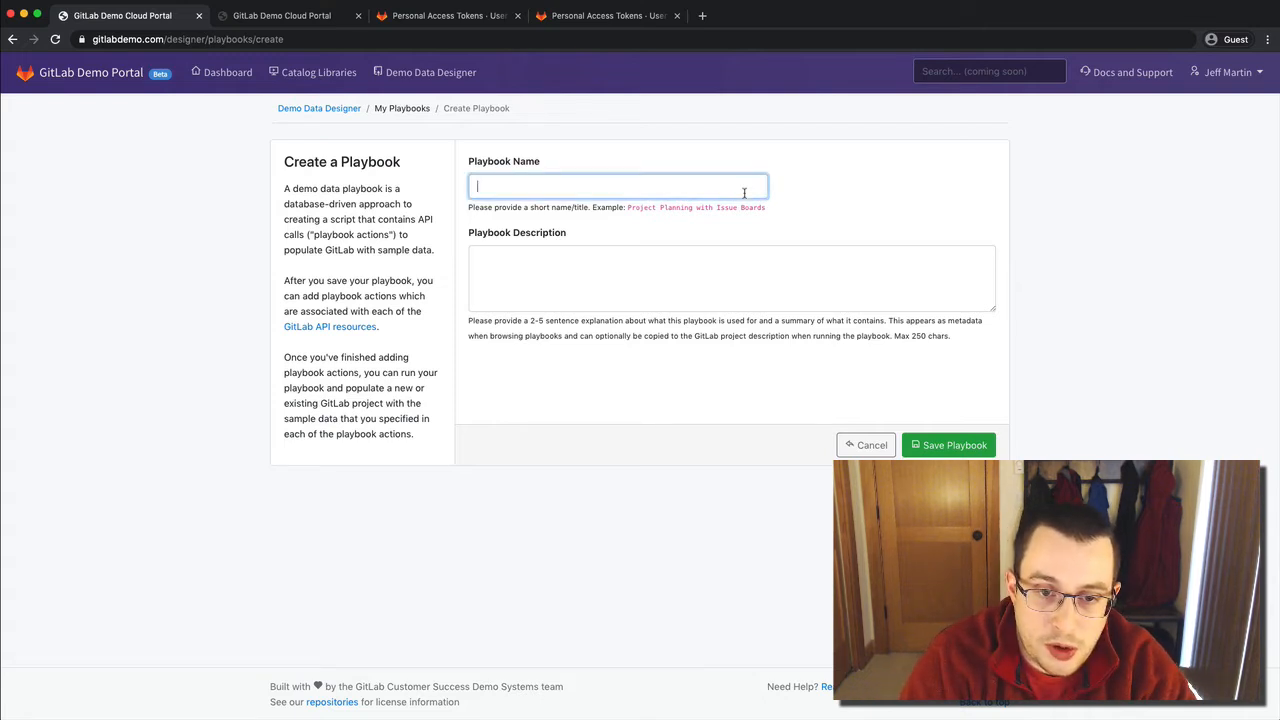
pyautogui.write('Playbook De')
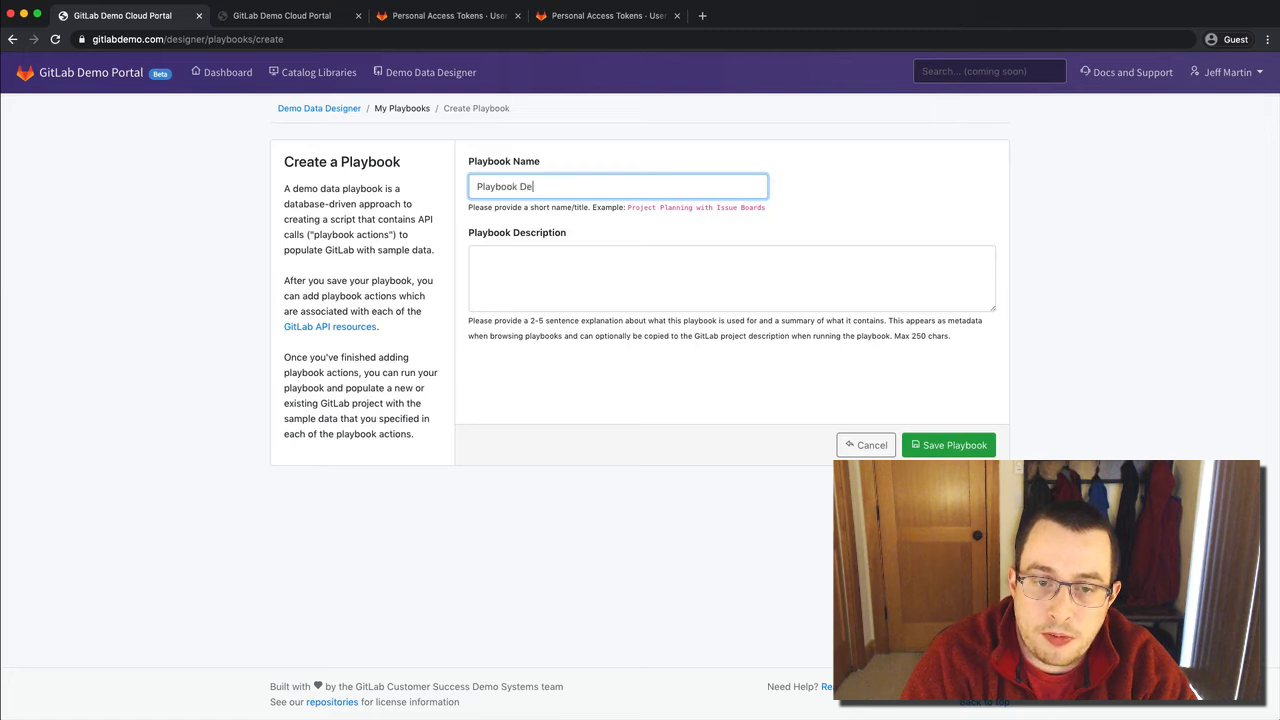
pyautogui.write('mo w')
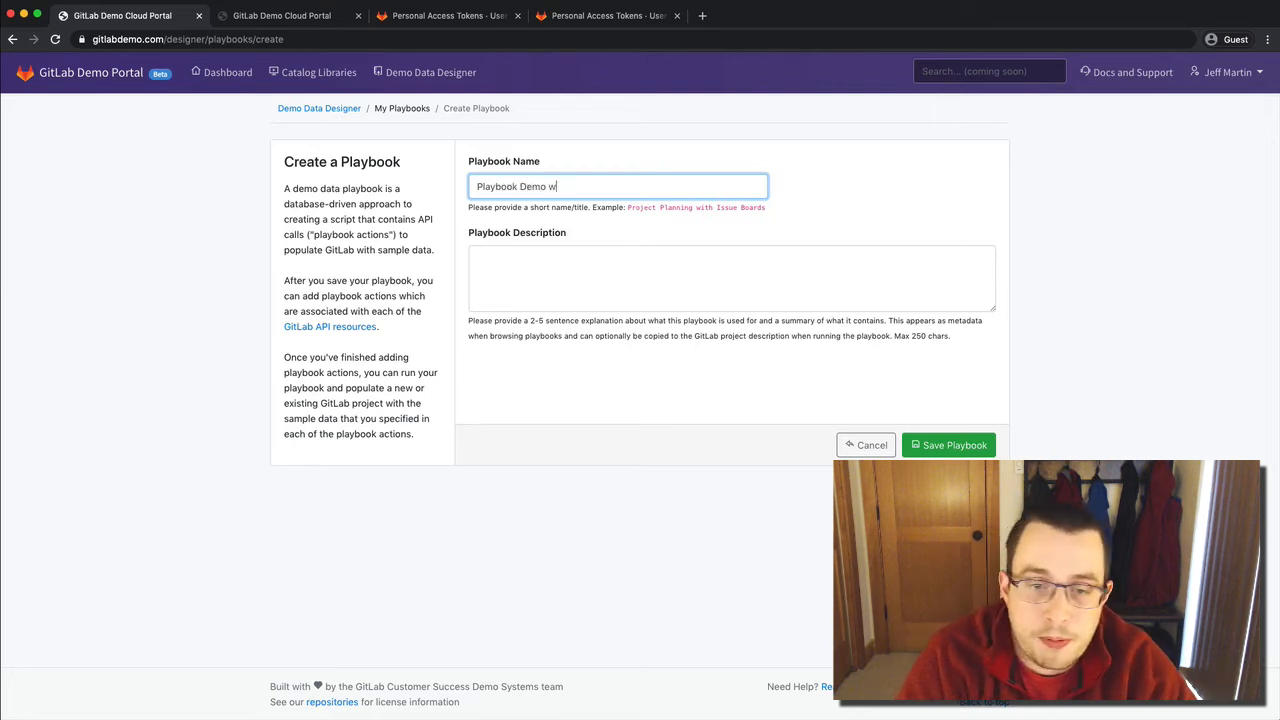
pyautogui.write('ith Issue Boards')
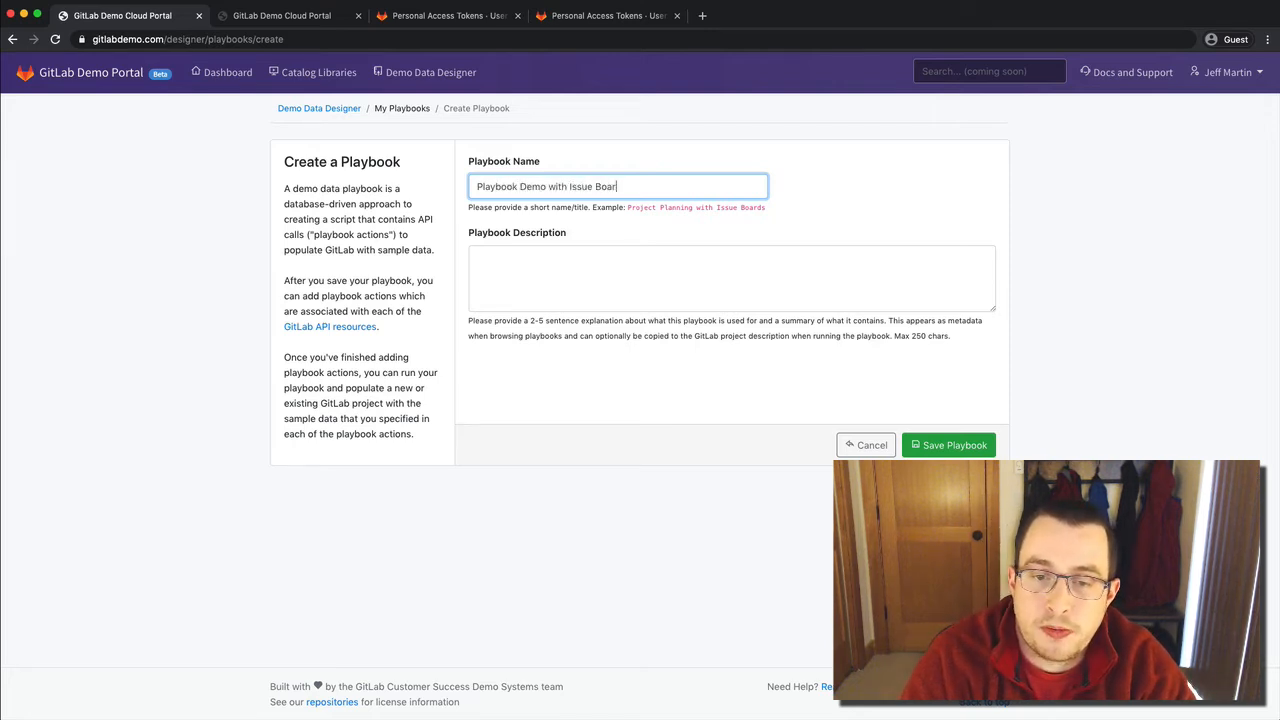
# - Enter "This is my sample project description." as the playbook description and save the playbook
pyautogui.press('Tab')
pyautogui.write('Thi sis')
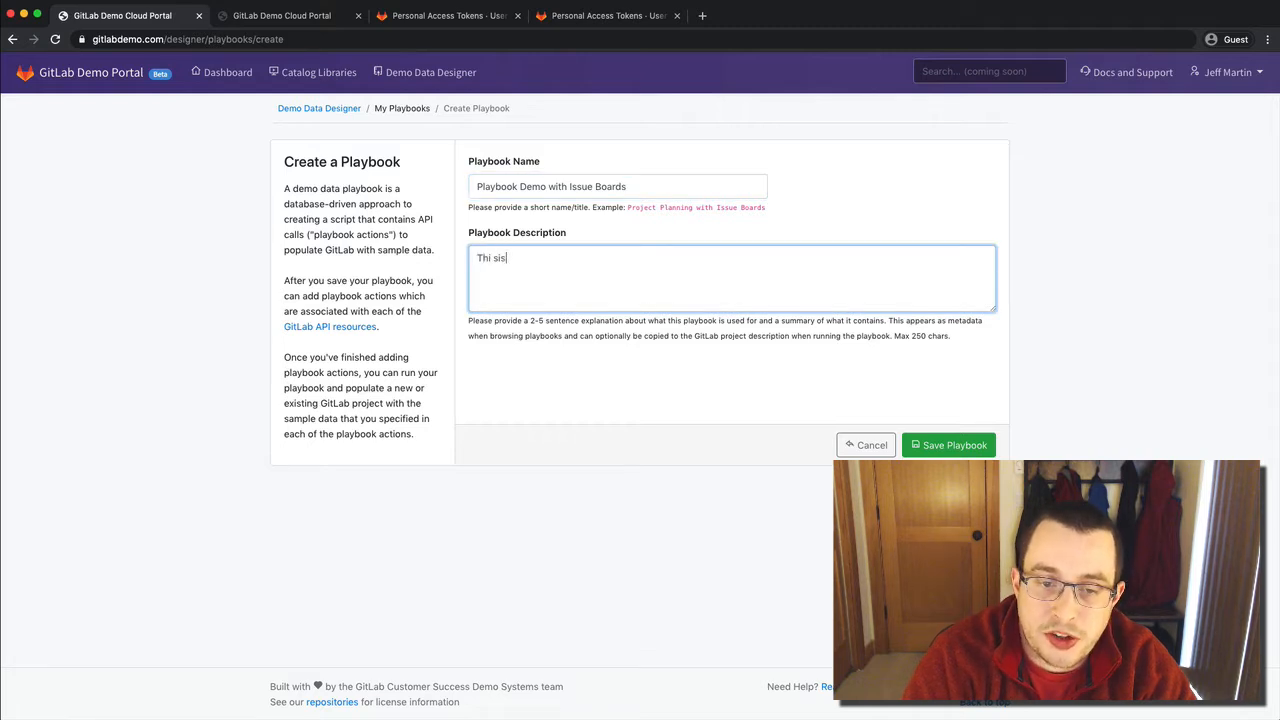
pyautogui.press('BackSpace')
pyautogui.press('BackSpace')
pyautogui.press('BackSpace')
pyautogui.press('BackSpace')
pyautogui.write('s is my')
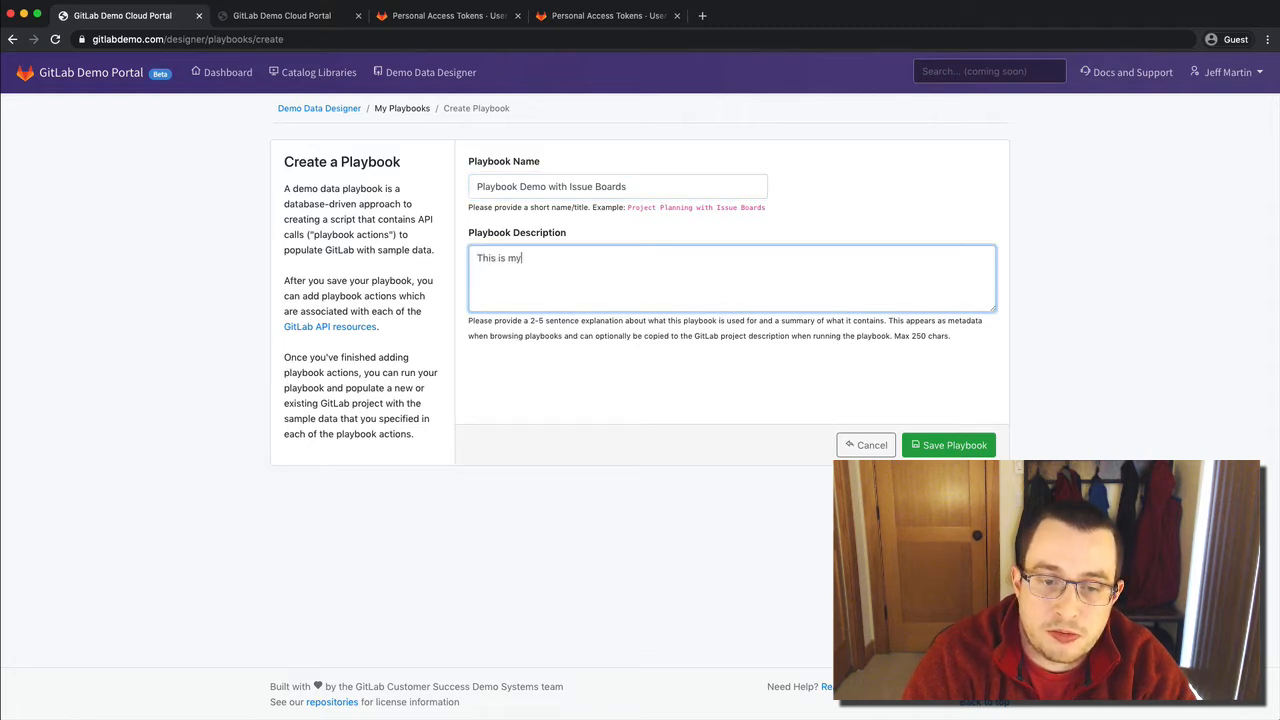
pyautogui.write(' sample project desc')
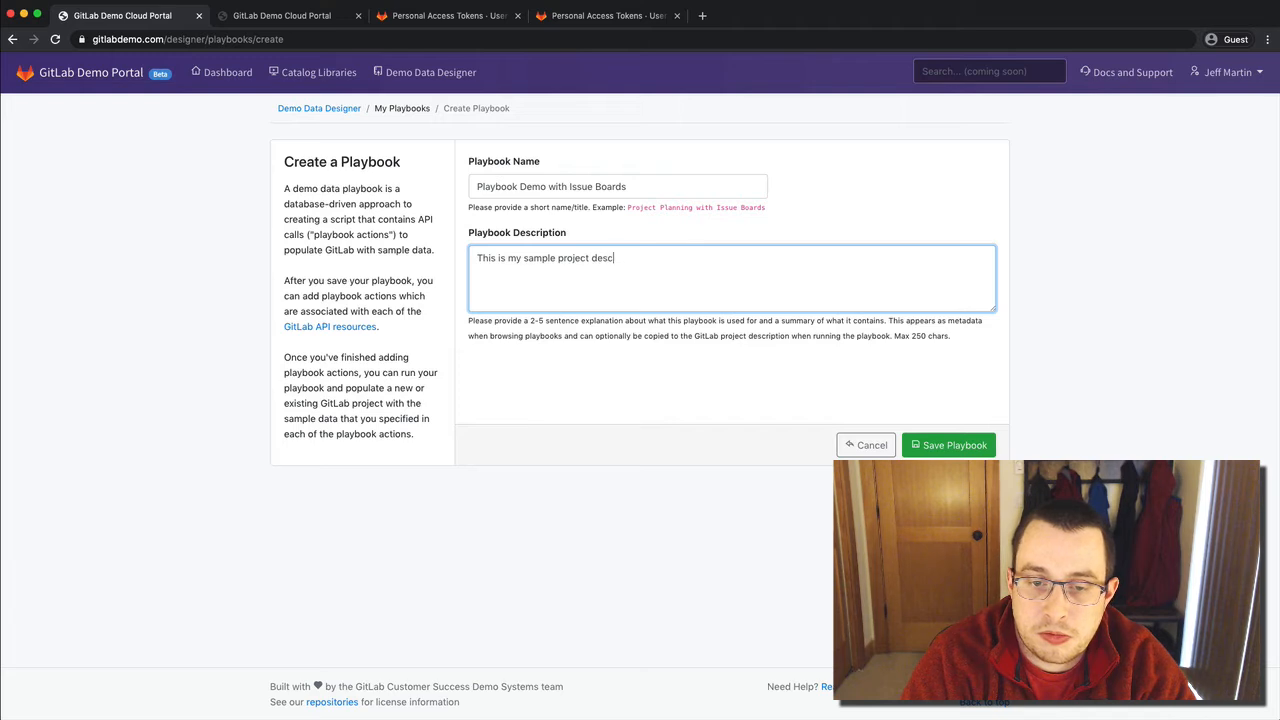
pyautogui.write('ription.')
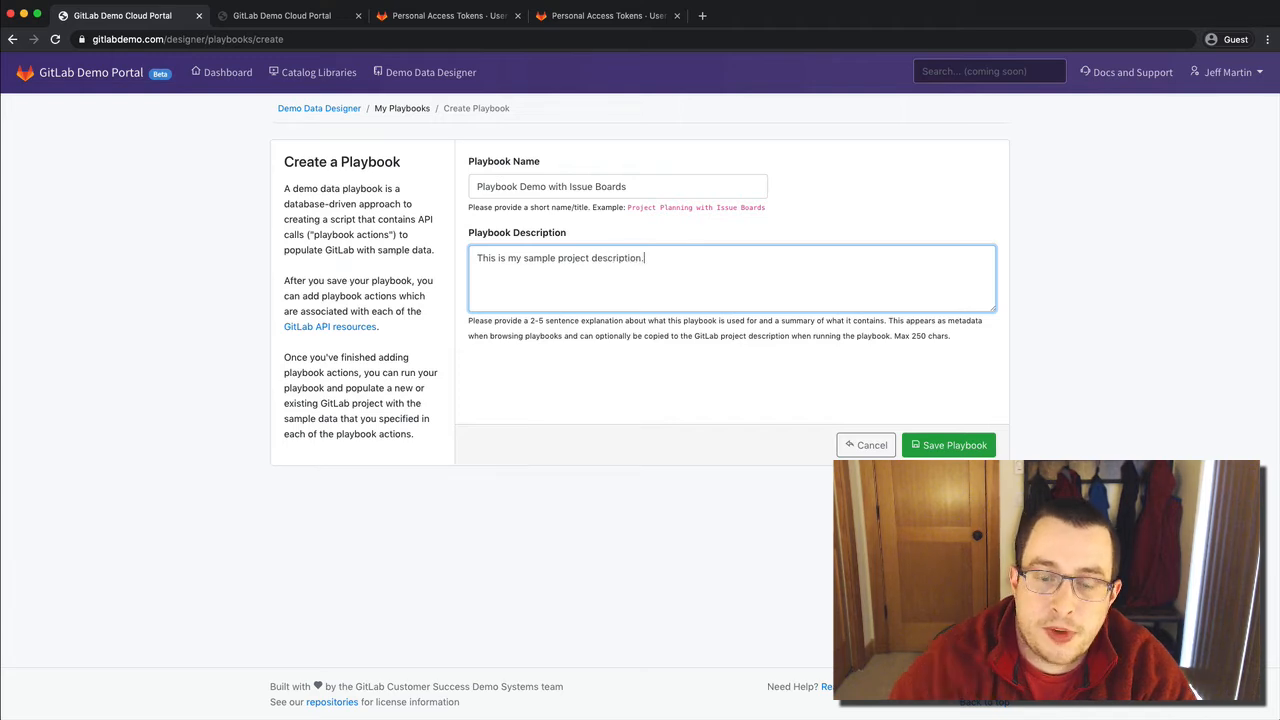
pyautogui.click(954, 447)
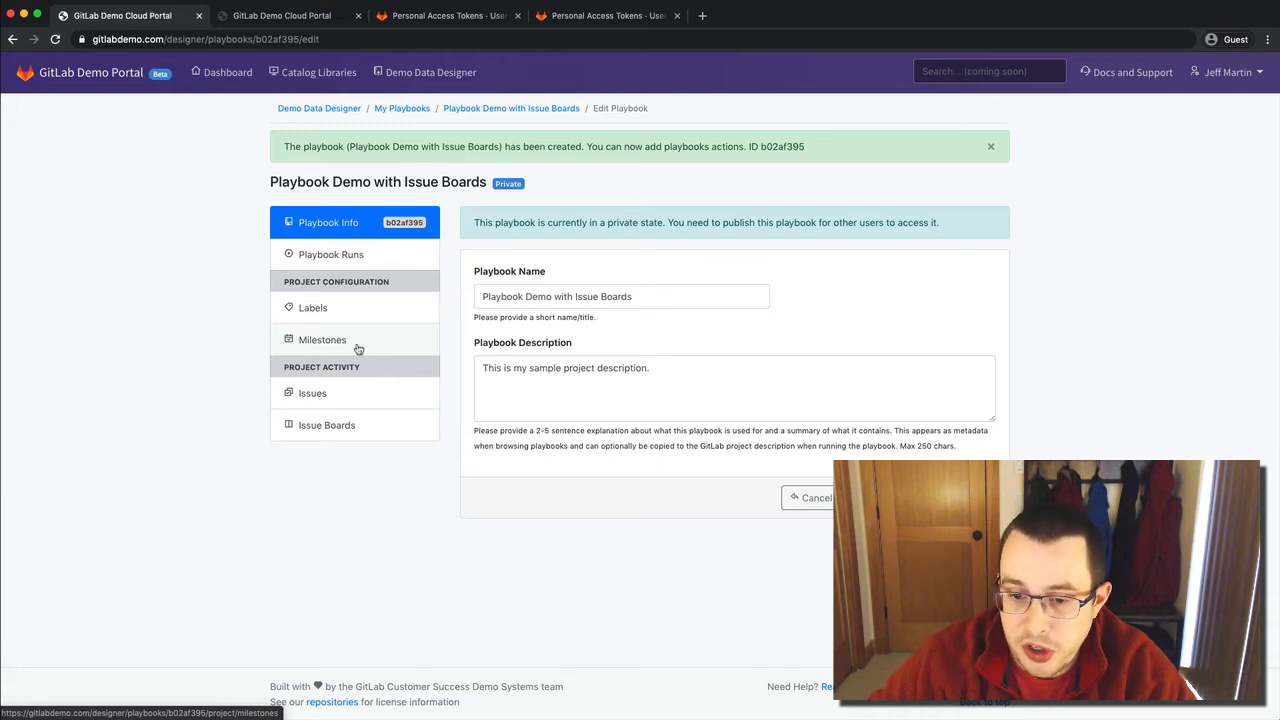
# - Create a project label named Backlog with the description "These are issues in the backlog." in the playbook
pyautogui.click(362, 311)
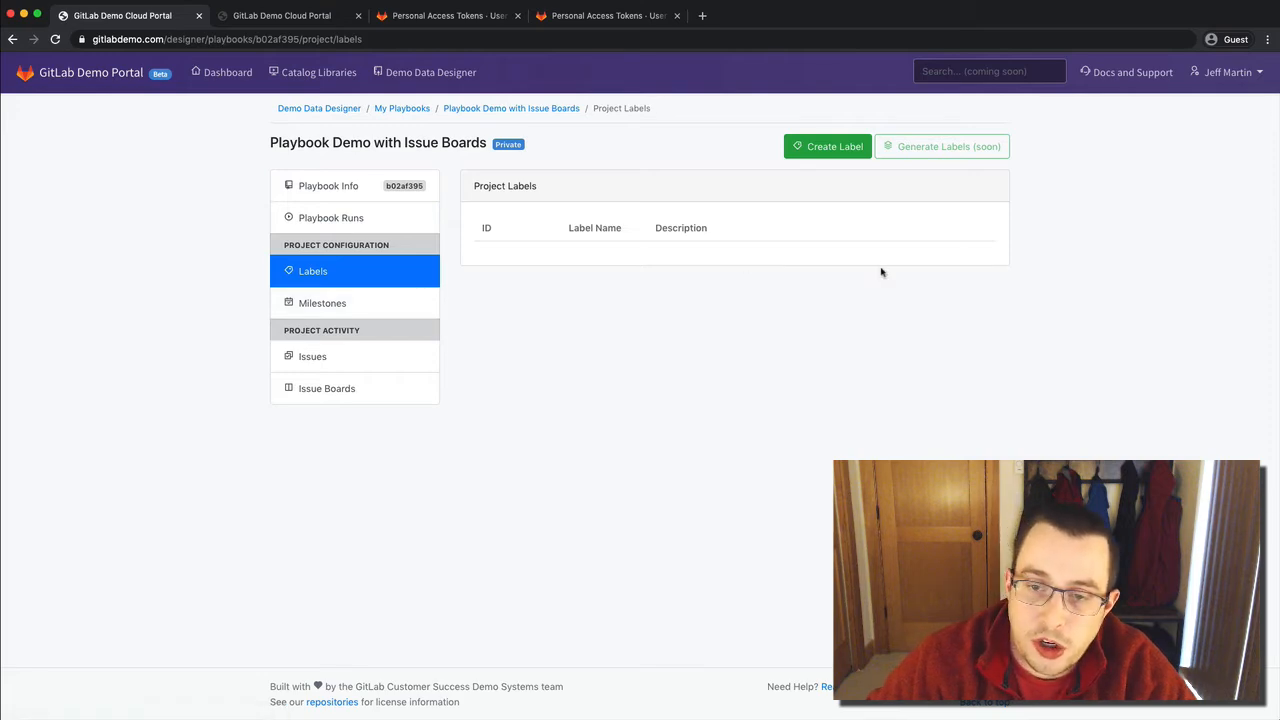
pyautogui.click(833, 149)
pyautogui.click(608, 359)
pyautogui.write('Ba')
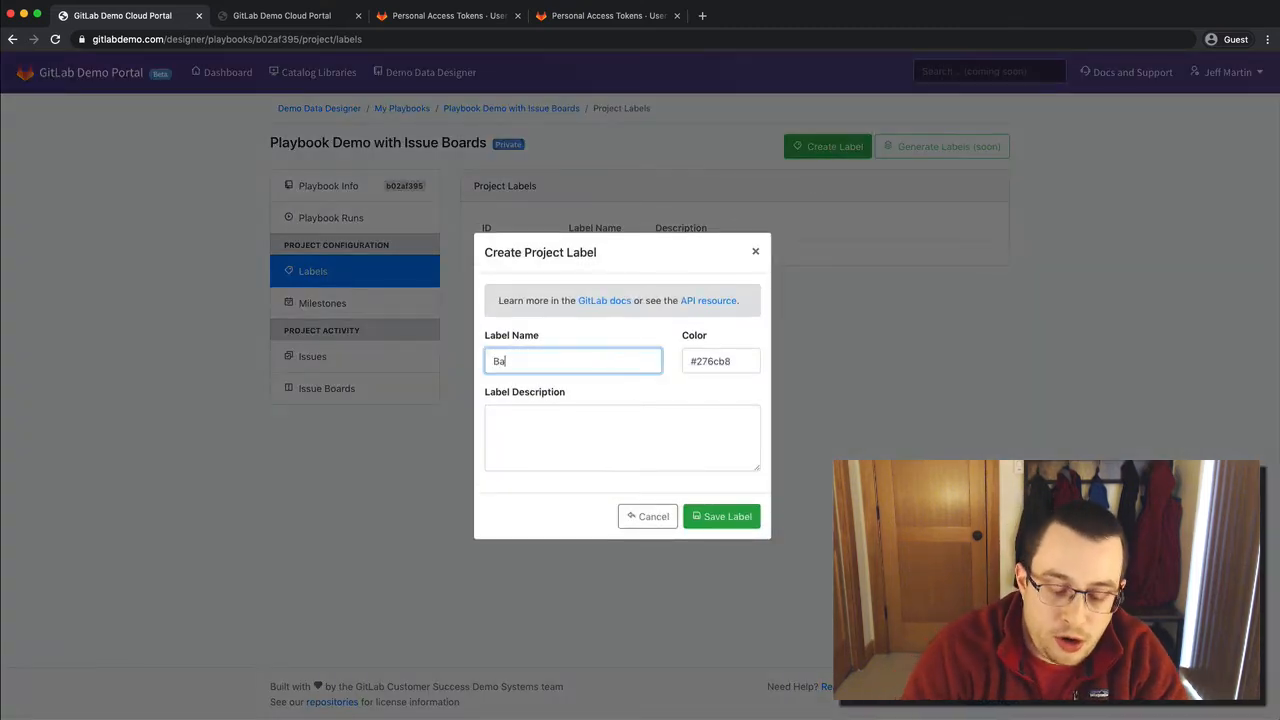
pyautogui.write('cklog')
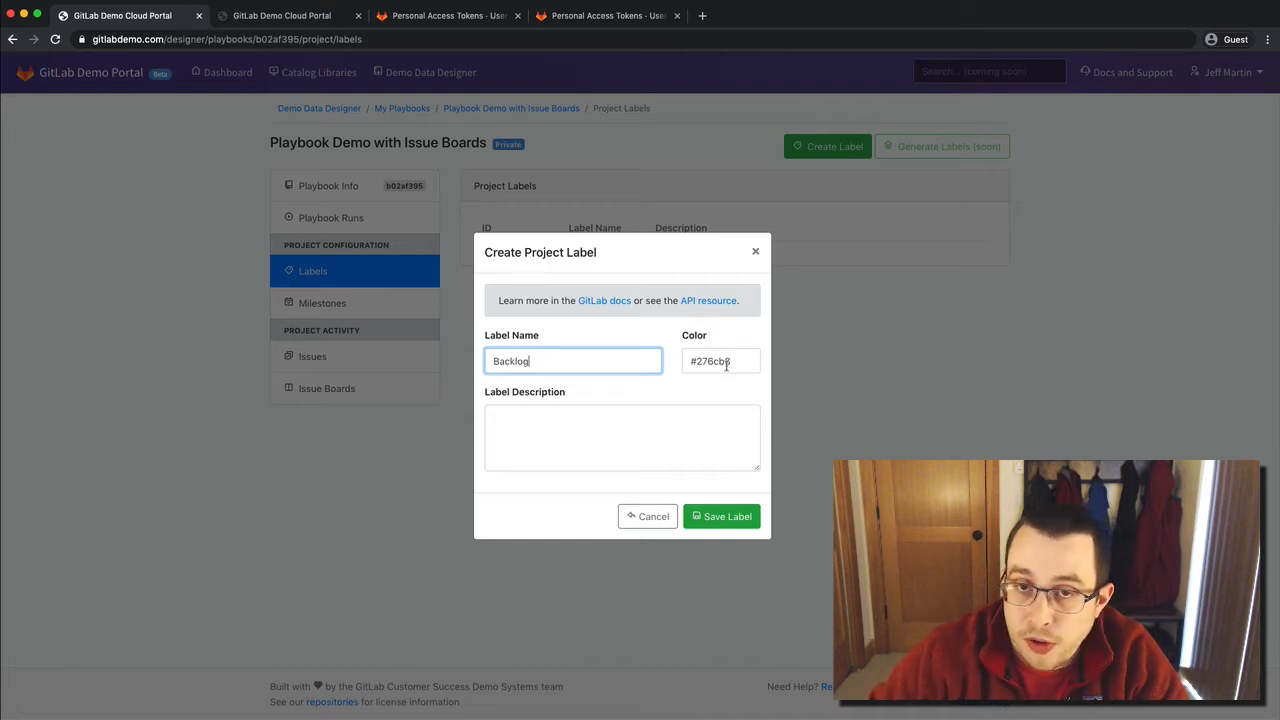
pyautogui.click(684, 434)
pyautogui.write('These ar')
pyautogui.write('e is')
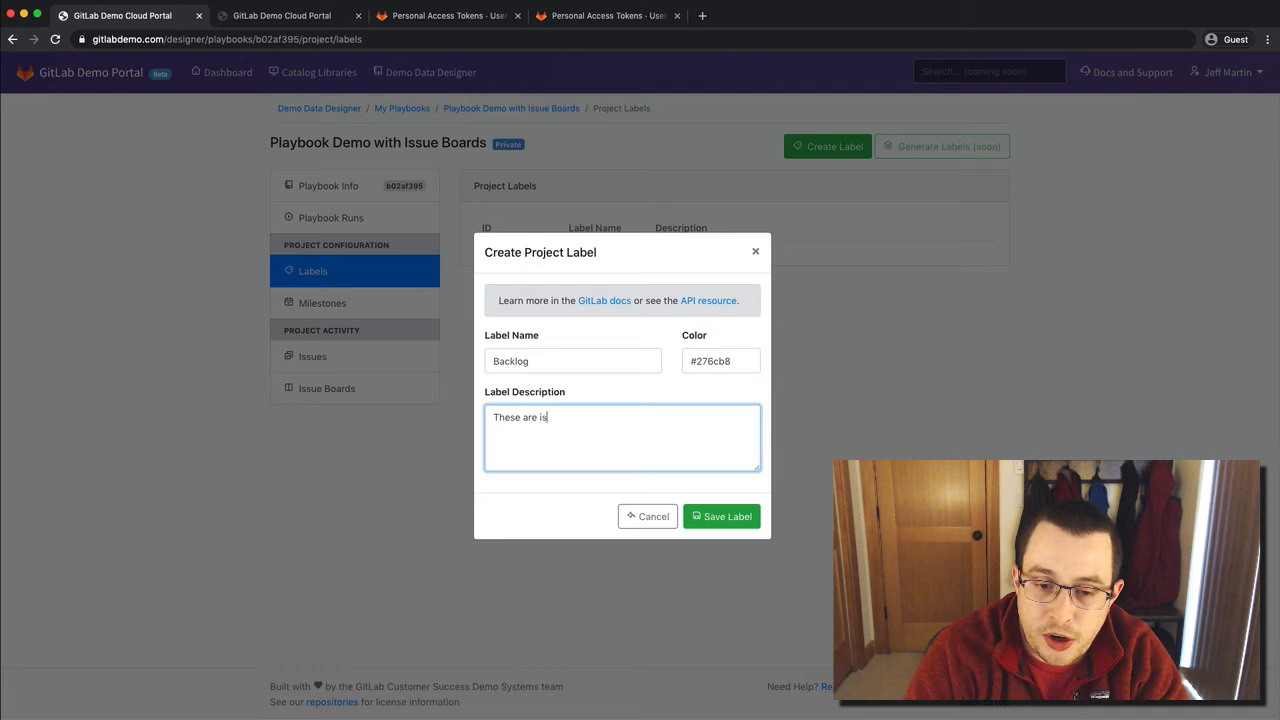
pyautogui.write('sues in the backlog.')
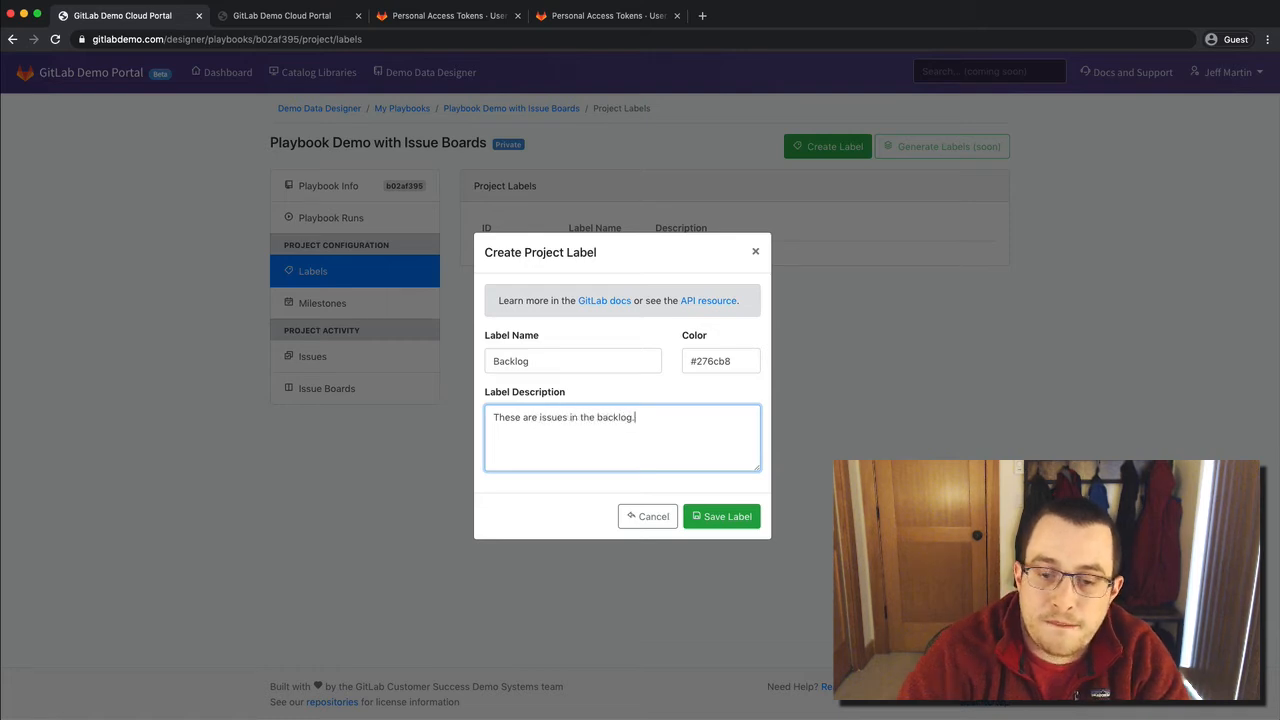
pyautogui.click(721, 516)
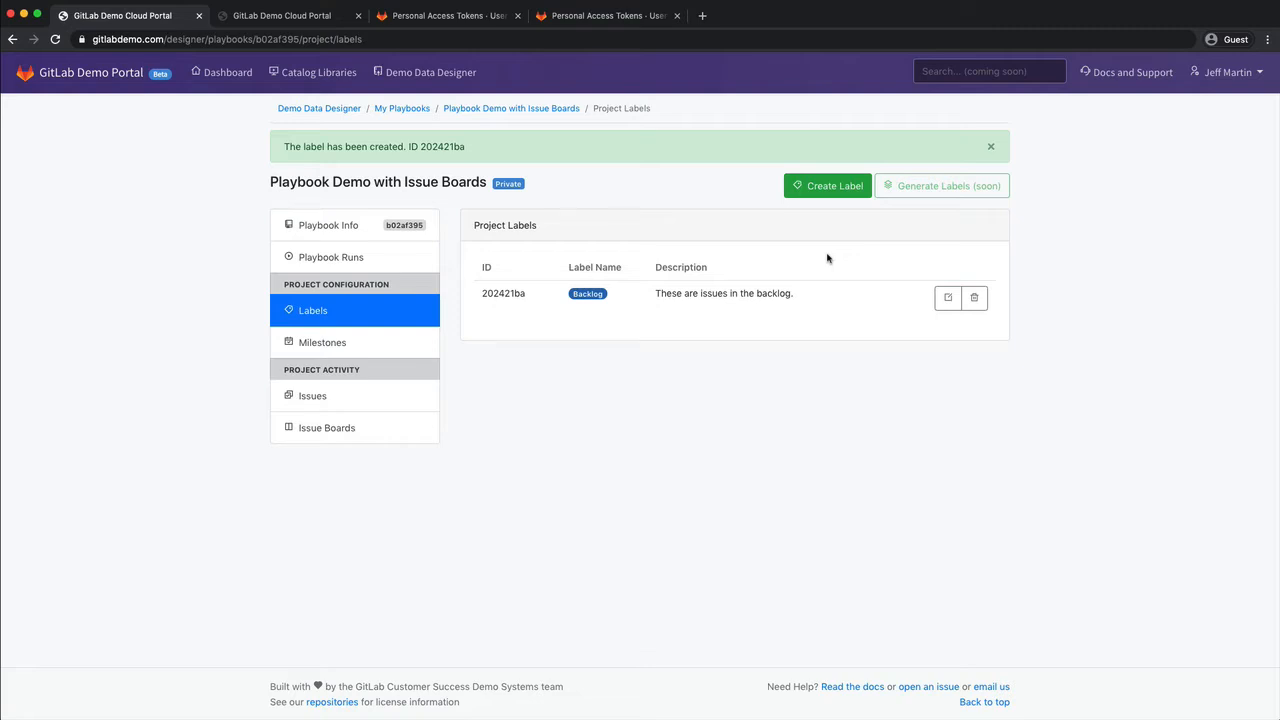
# - Create a project label named "Up Next" with the description "These are issues that we need to do."
pyautogui.click(840, 187)
pyautogui.click(609, 362)
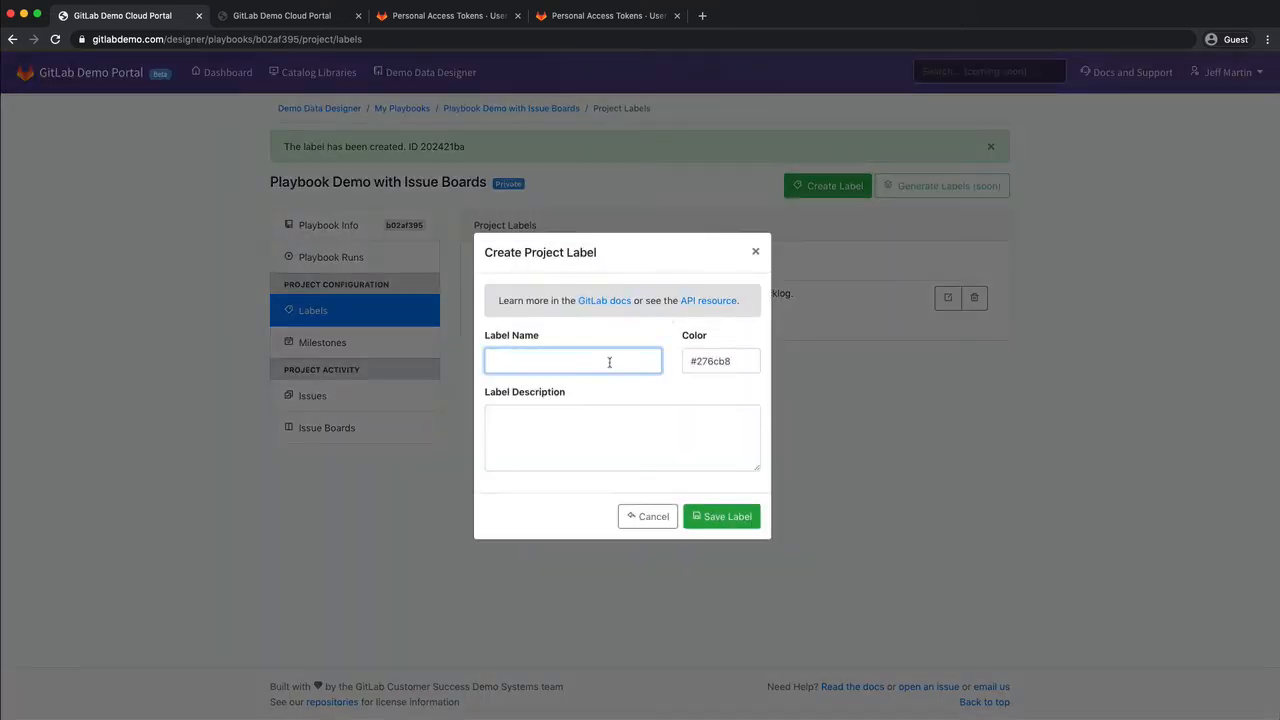
pyautogui.write('Up Next')
pyautogui.click(601, 437)
pyautogui.write('These ar')
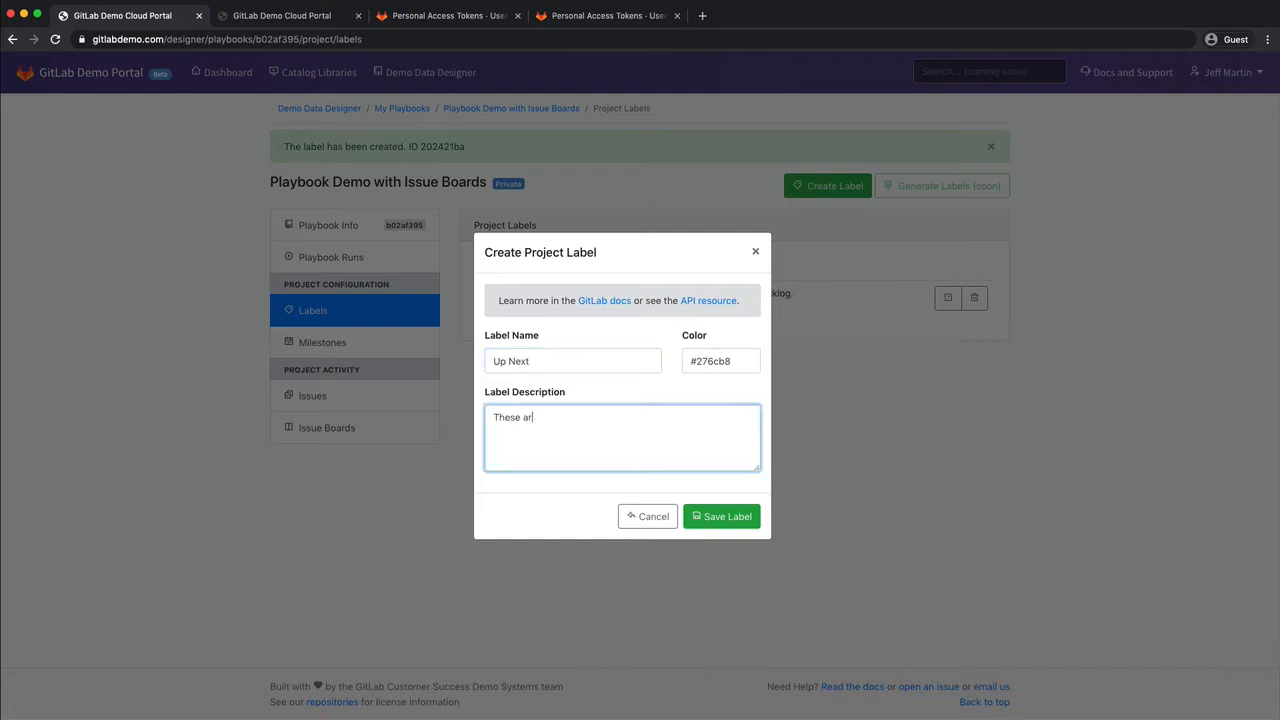
pyautogui.write('e issues that we need to do.')
pyautogui.click(712, 526)
# - Create a project label named Doing with the description "These are issues that are in progress."
pyautogui.click(808, 189)
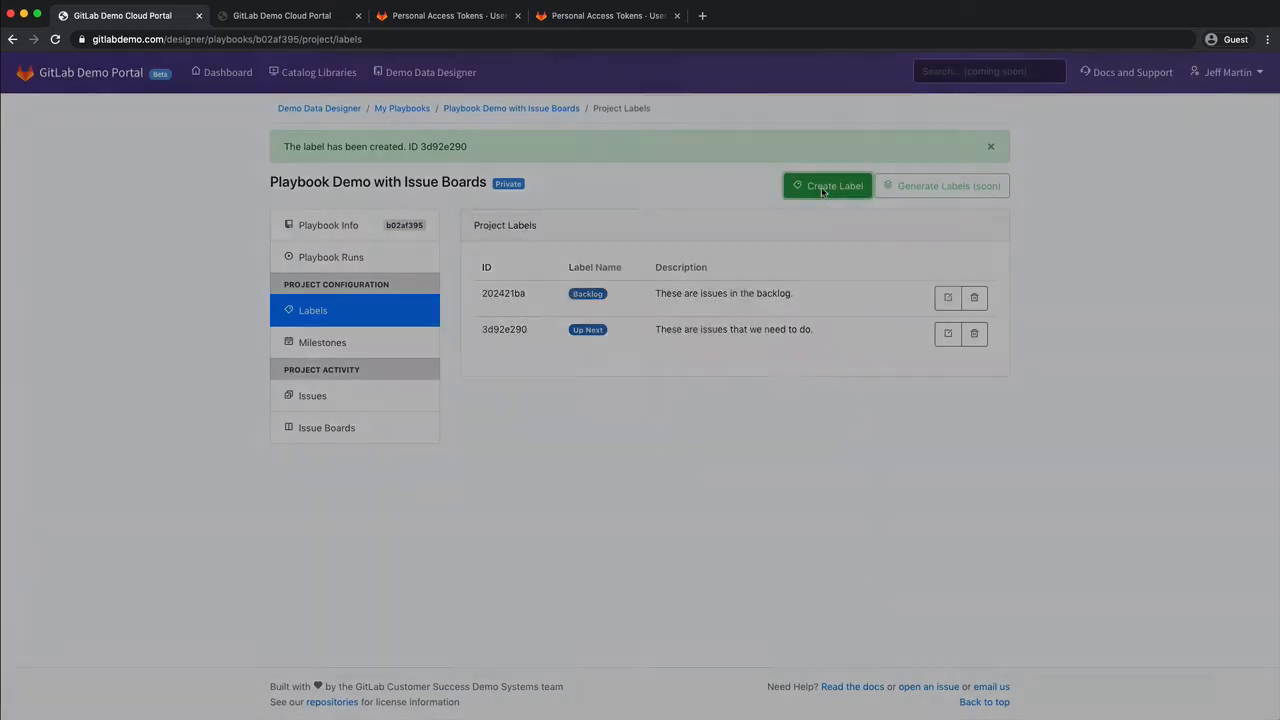
pyautogui.click(581, 359)
pyautogui.write('Doing')
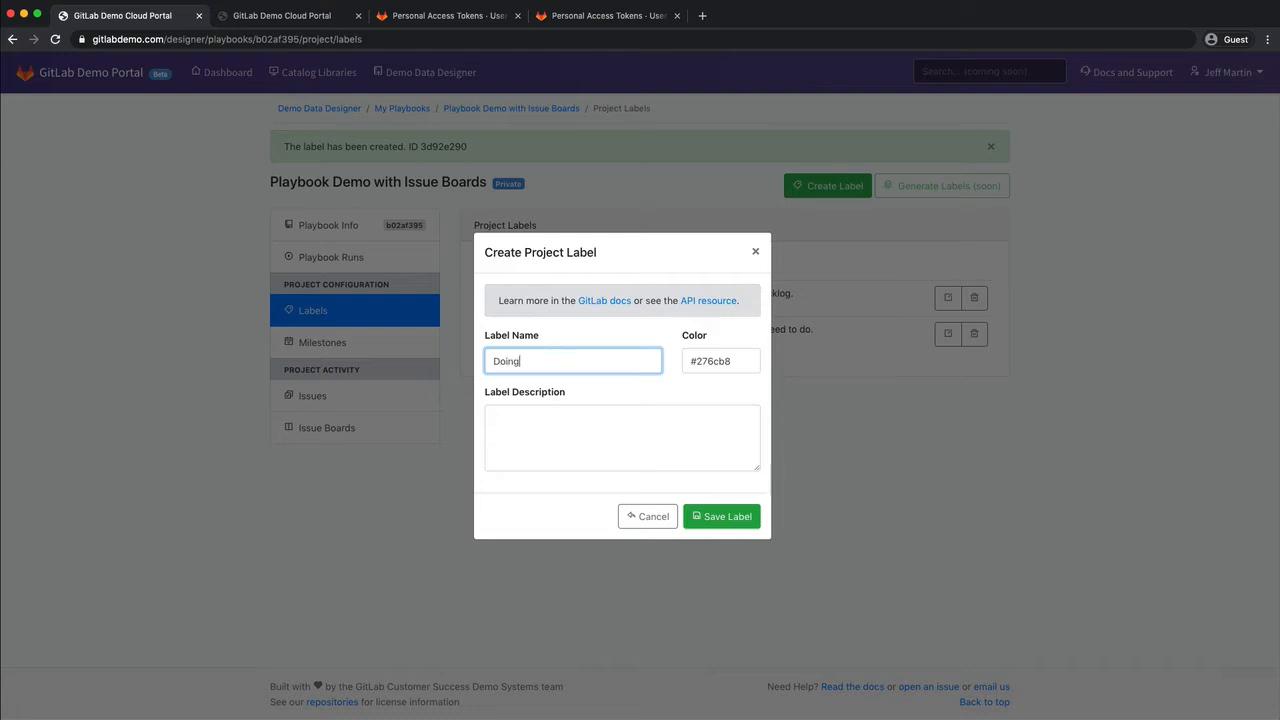
pyautogui.press('Tab')
pyautogui.press('Tab')
pyautogui.write('Th')
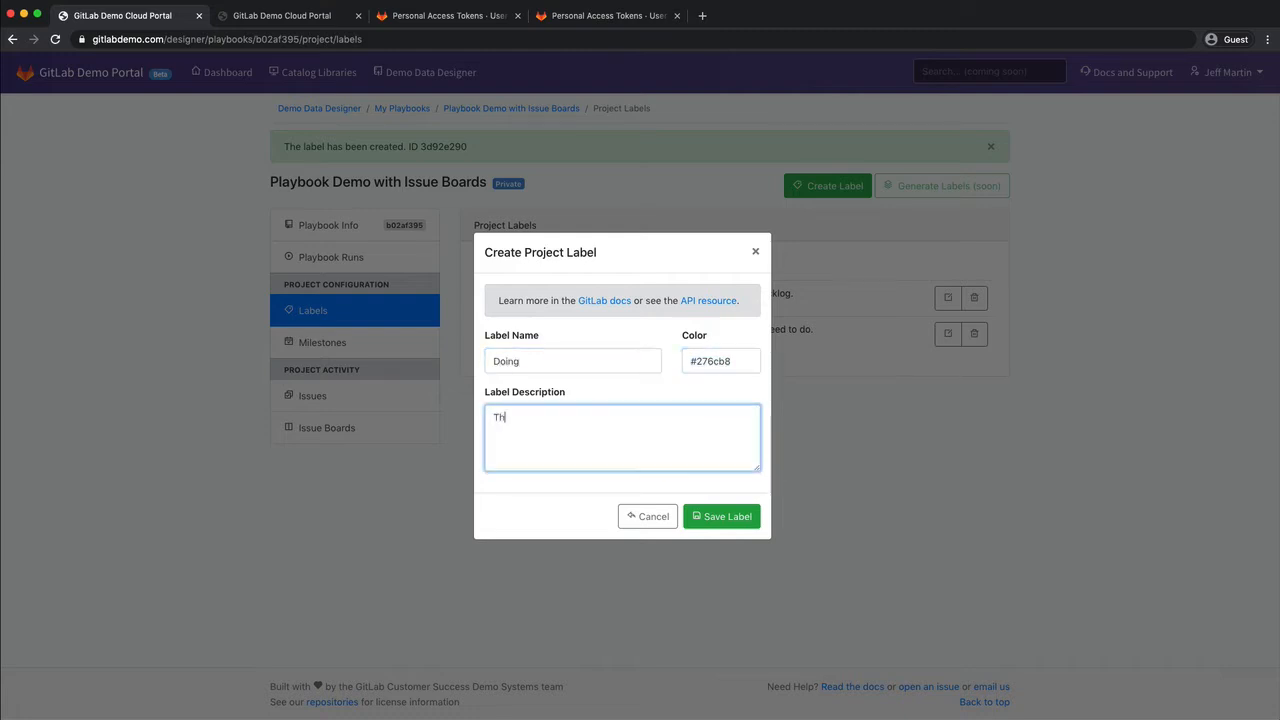
pyautogui.write('ese are issues that are in progress.')
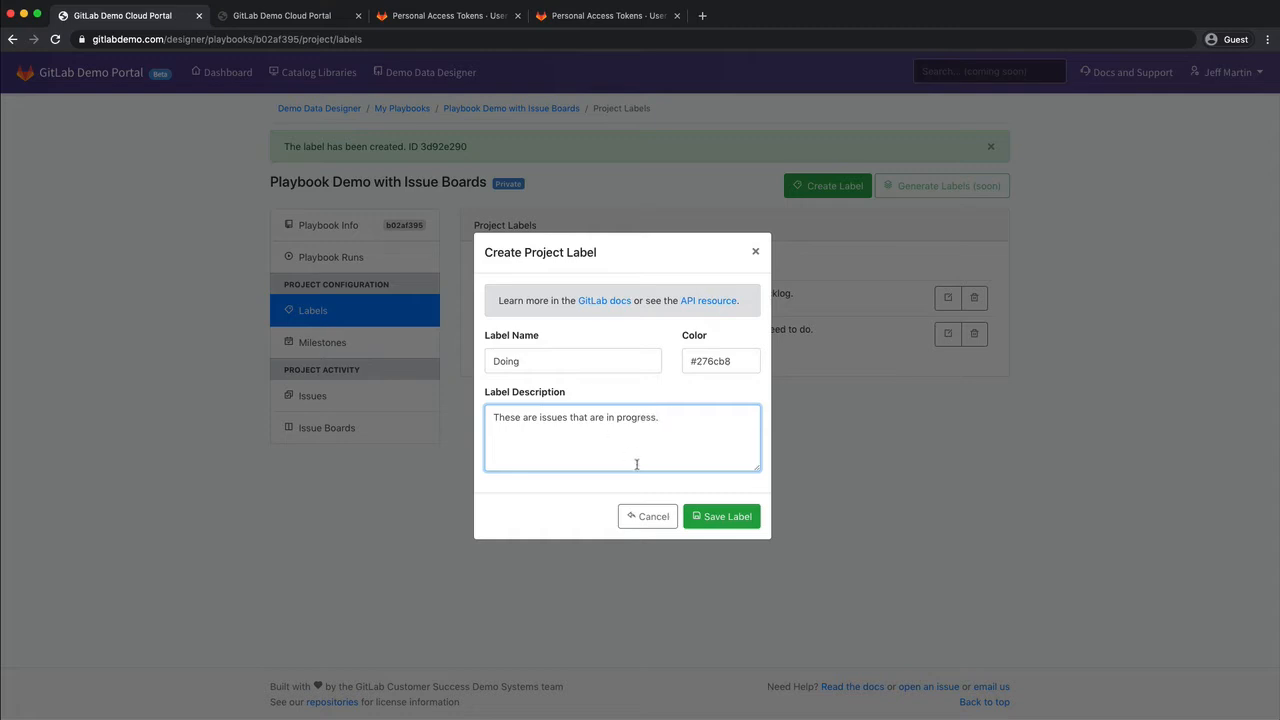
pyautogui.click(728, 516)
# - Create a project label named Done with the description "These issues are completed."
pyautogui.click(828, 186)
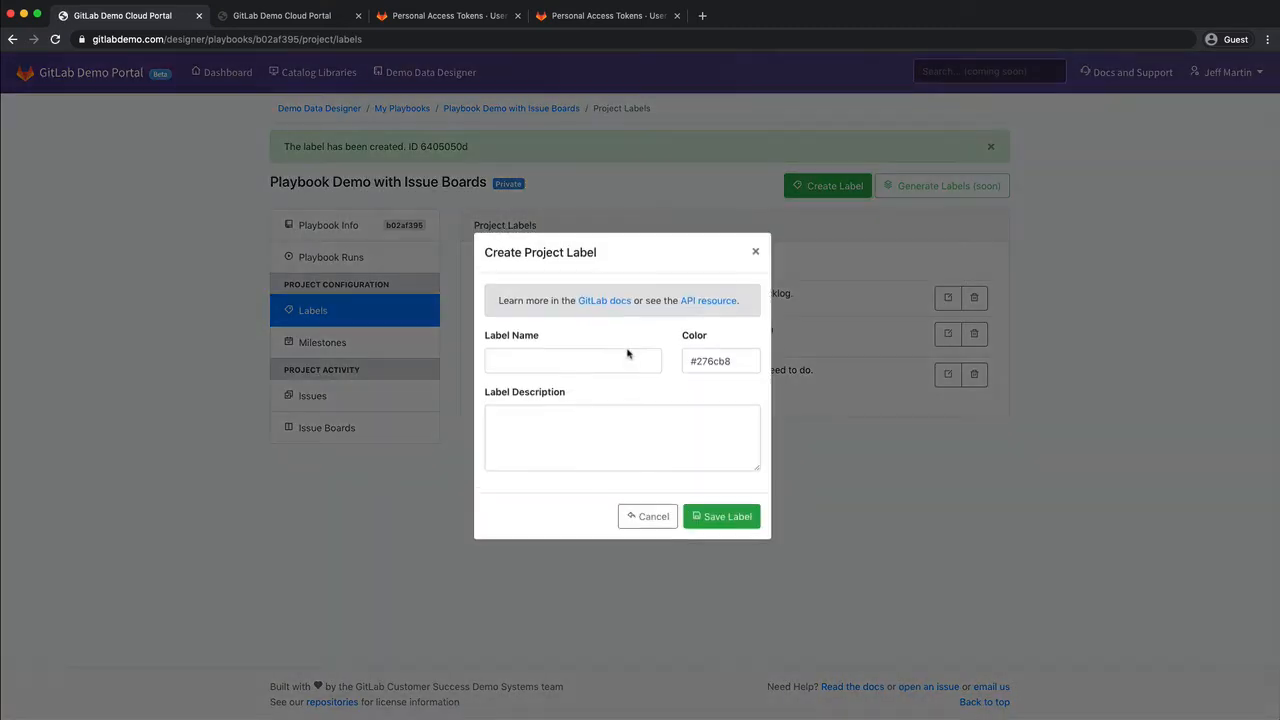
pyautogui.click(631, 359)
pyautogui.write('DOne')
pyautogui.press('Tab')
pyautogui.hotkey('shift', 'Tab')
pyautogui.hotkey('shift', 'Tab')
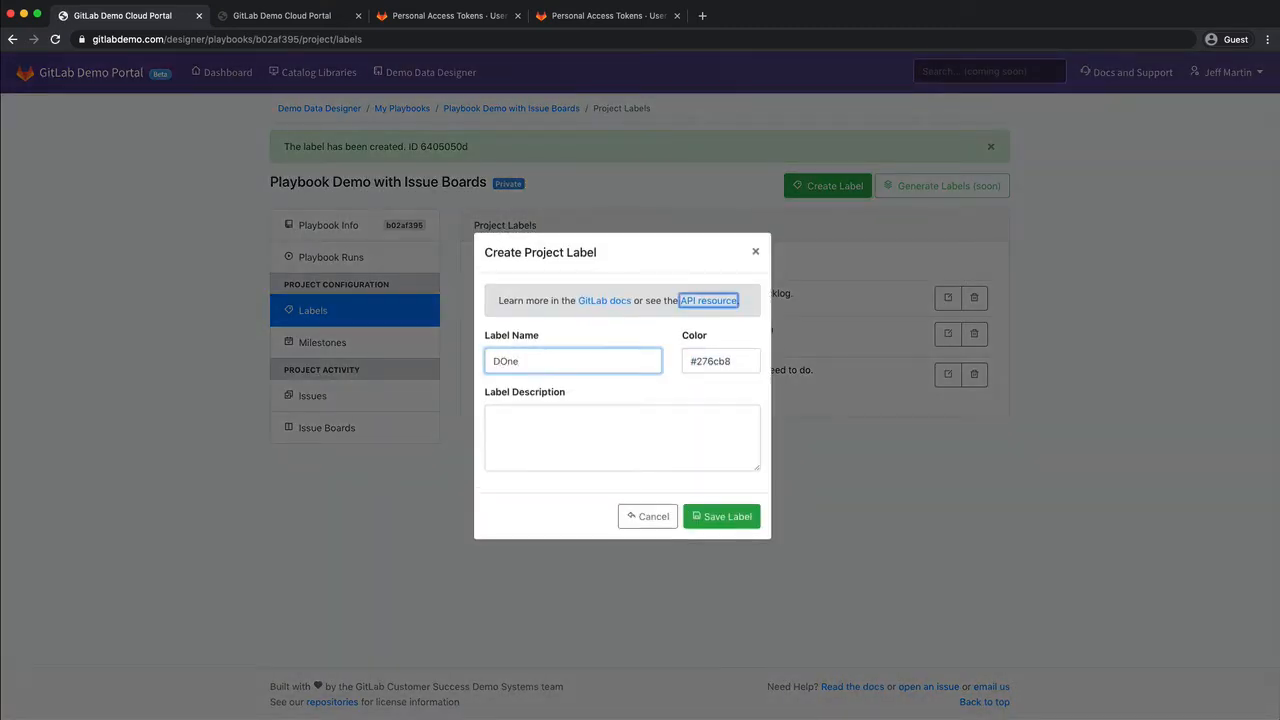
pyautogui.press('Tab')
pyautogui.write('Done')
pyautogui.press('Tab')
pyautogui.press('Tab')
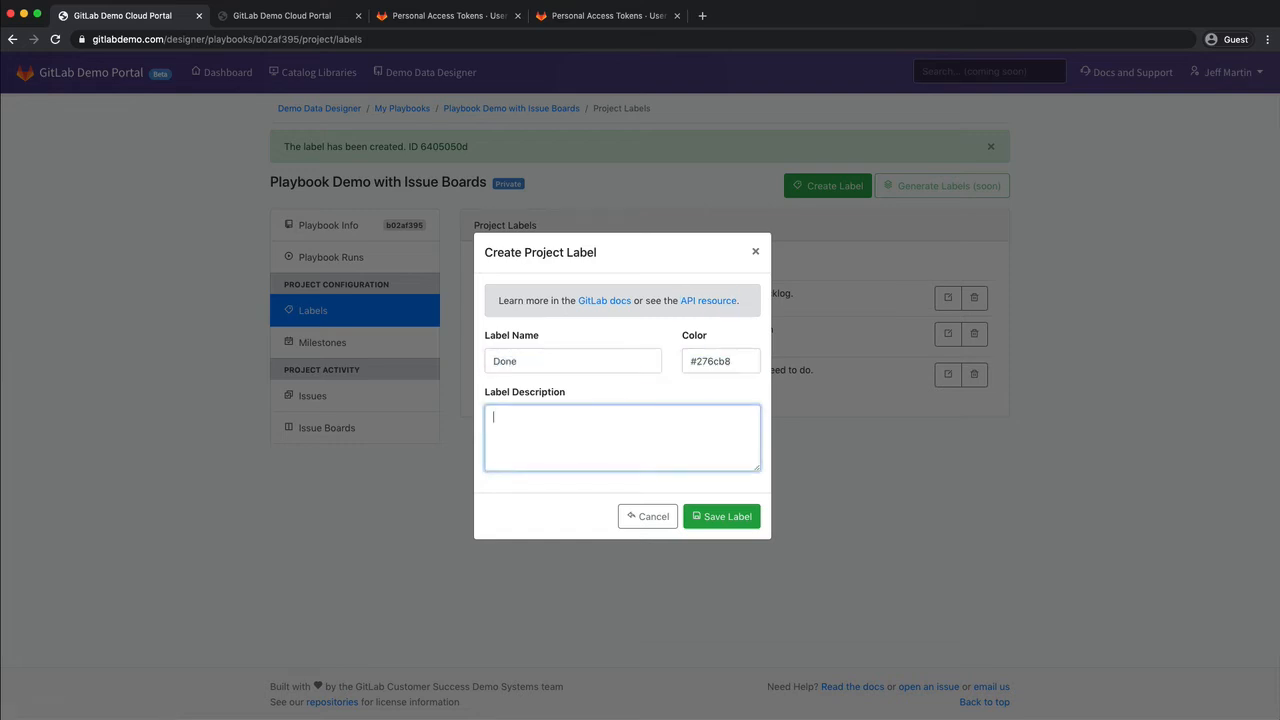
pyautogui.write('These issues are complet')
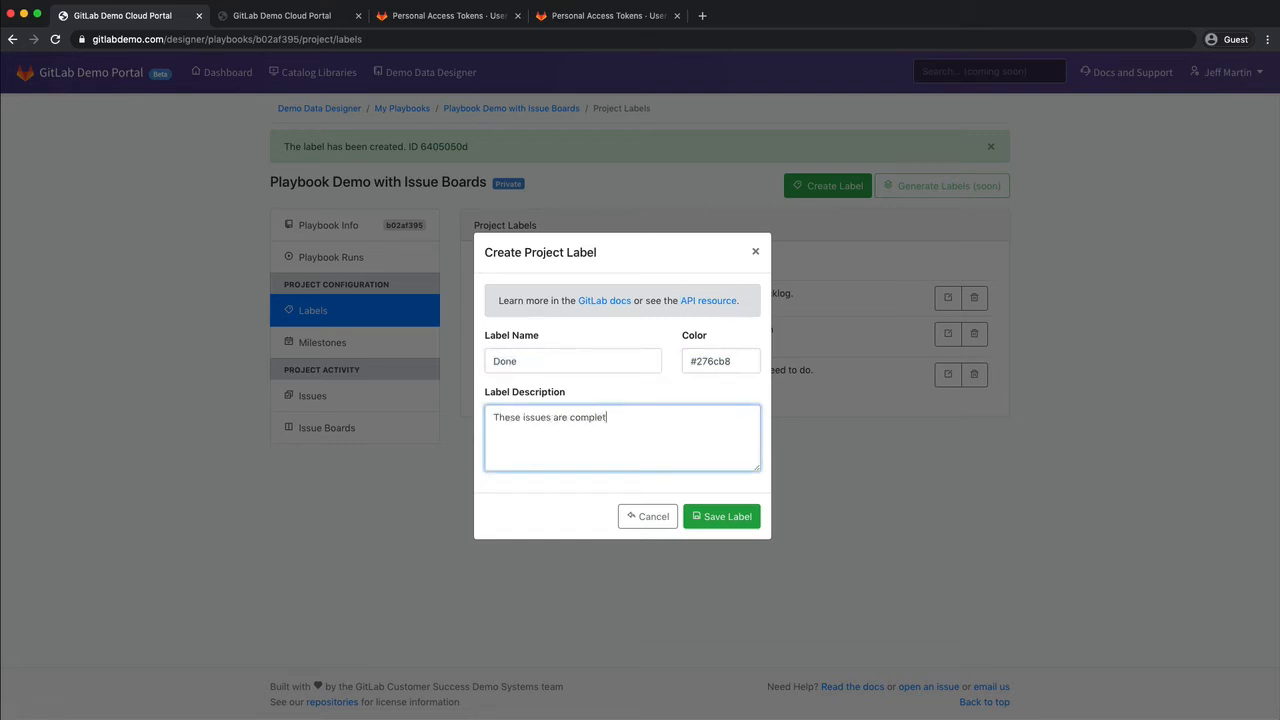
pyautogui.write('ed.')
pyautogui.click(722, 516)
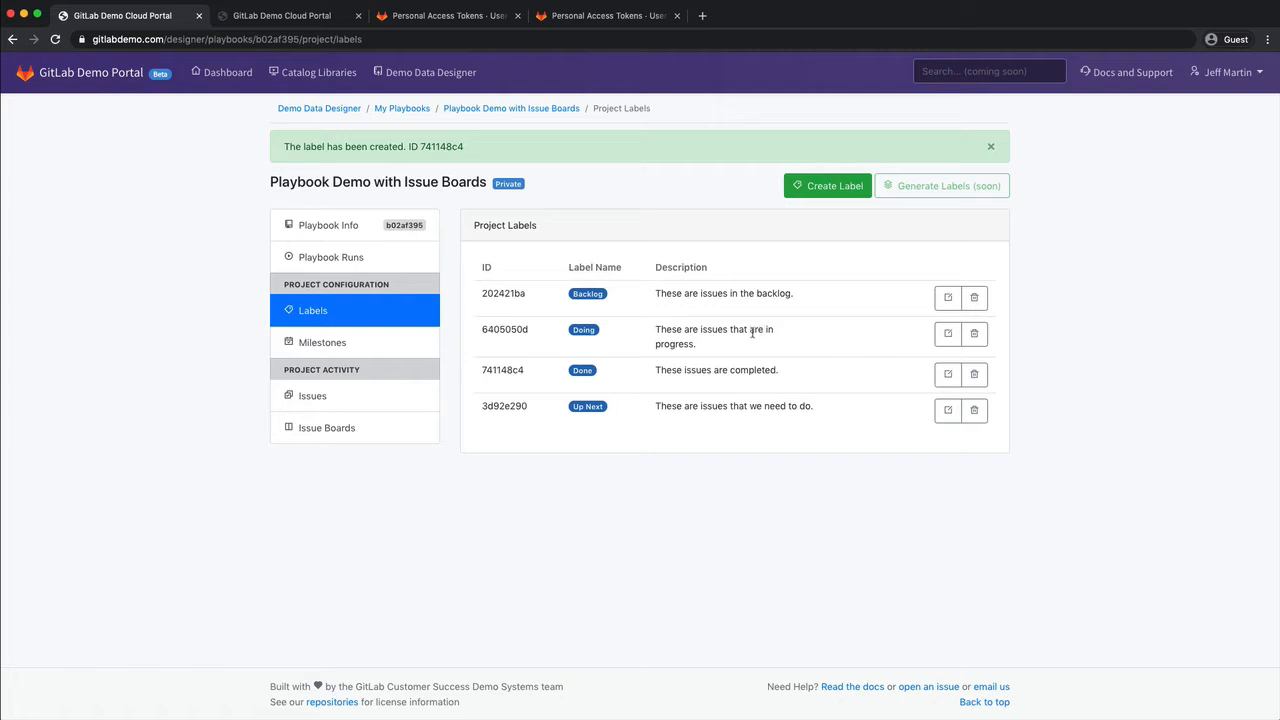
# - Create a project label named "Engineering Bug" with the default color and no description
pyautogui.click(828, 186)
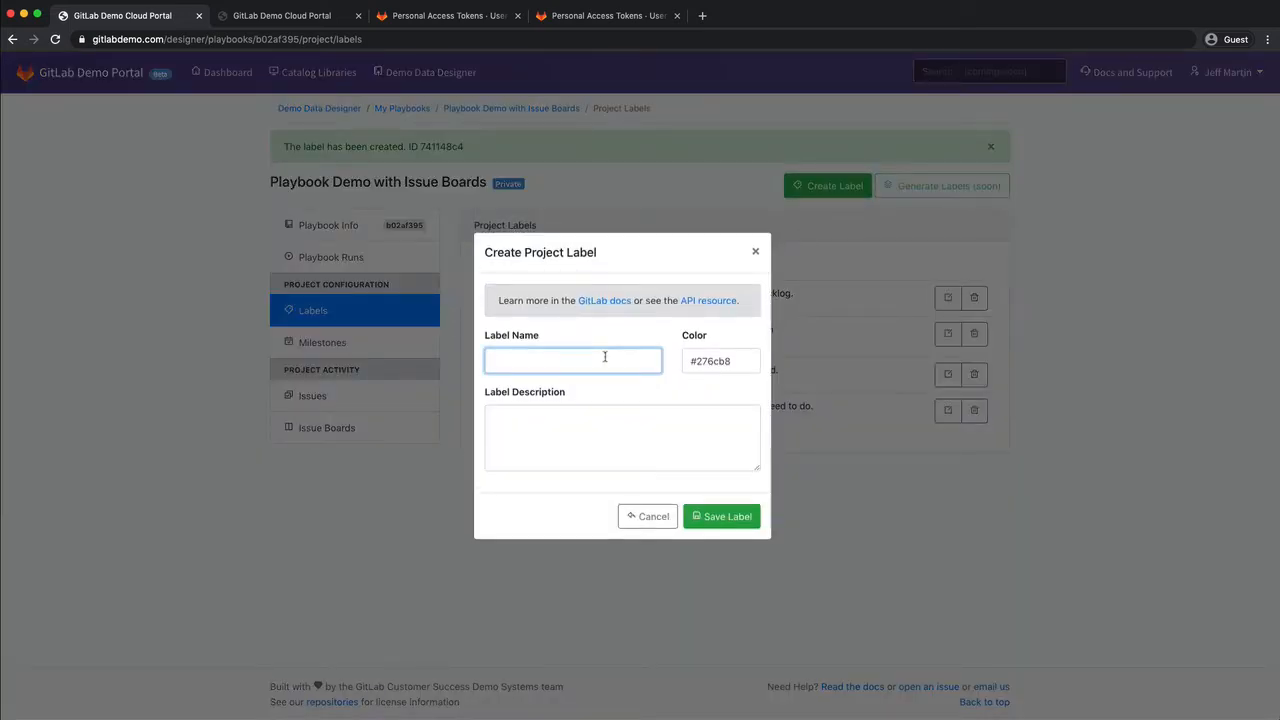
pyautogui.write('Engineering Bug')
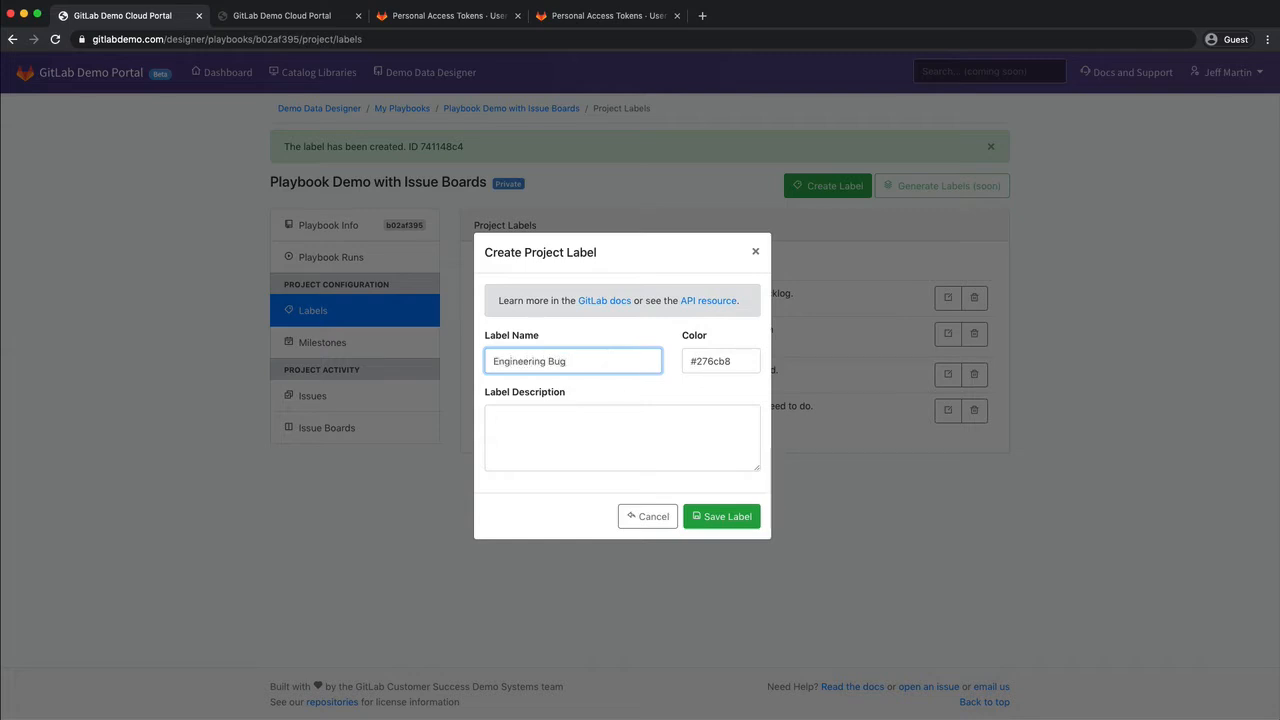
pyautogui.click(737, 517)
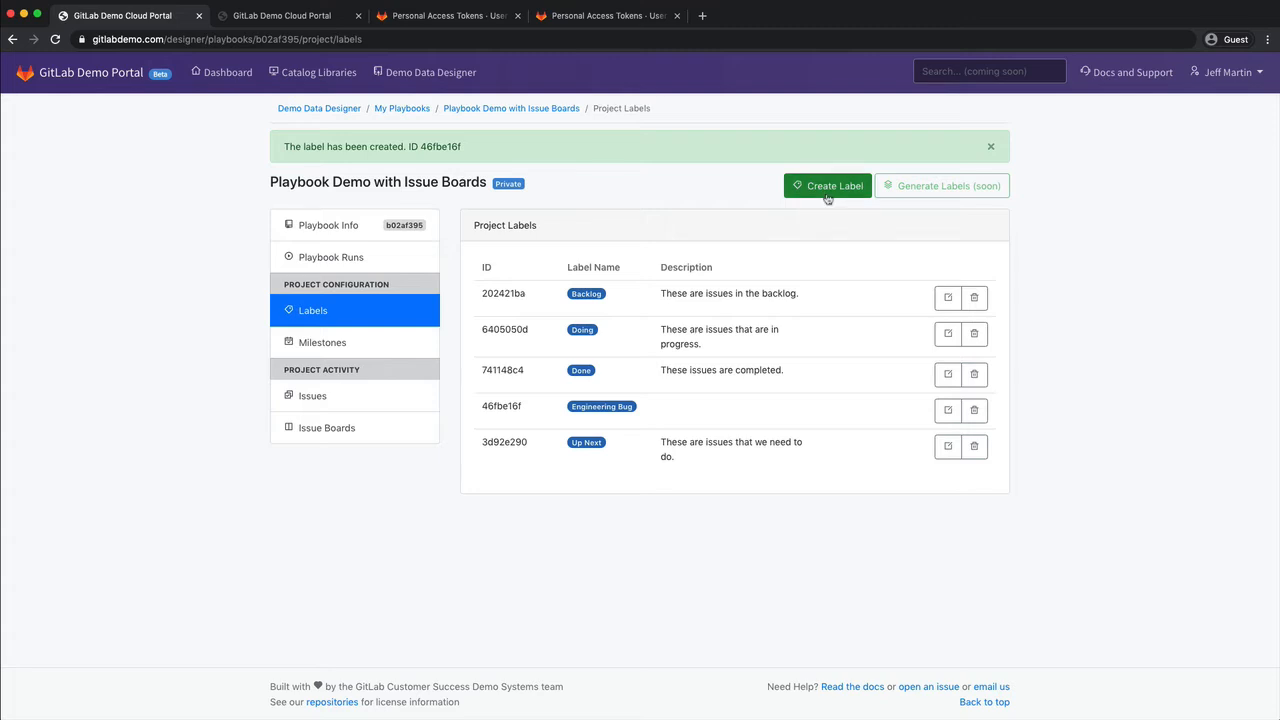
# - Create a project label named "New Feature" with the color #888888 and no description
pyautogui.click(828, 190)
pyautogui.click(597, 366)
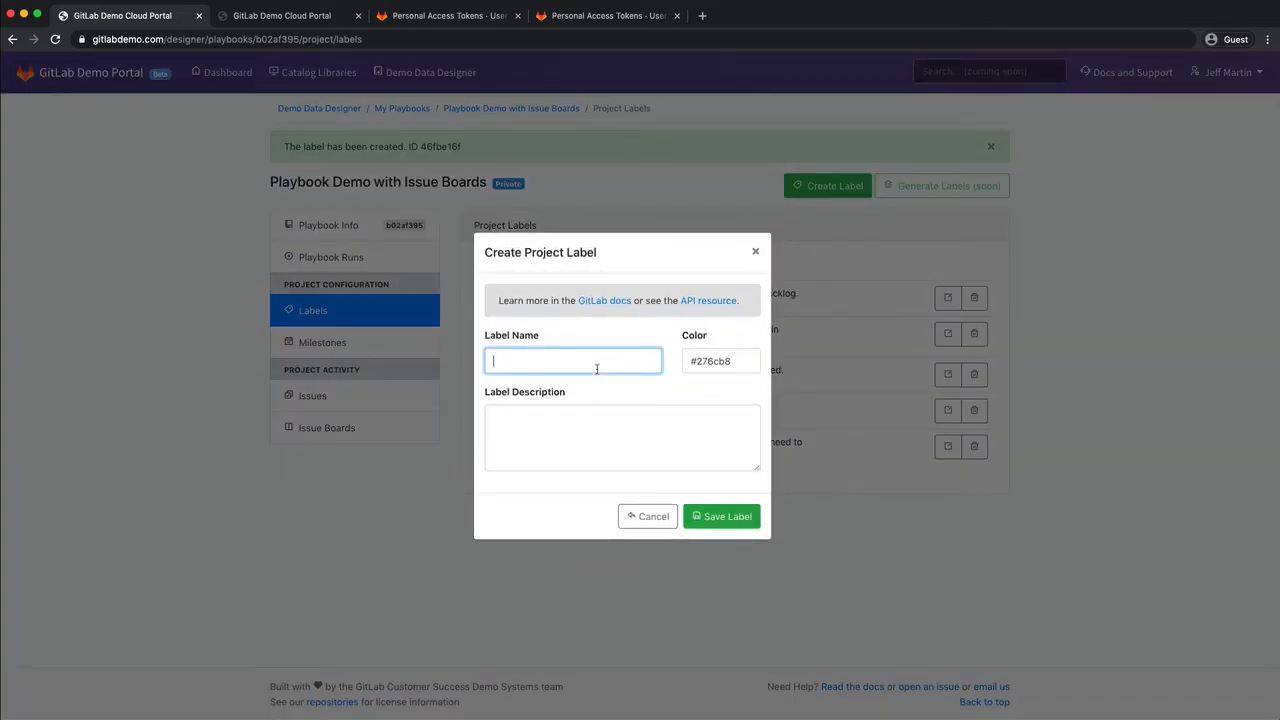
pyautogui.write('New Feature')
pyautogui.click(707, 364)
pyautogui.moveTo(697, 361); pyautogui.dragTo(734, 361)
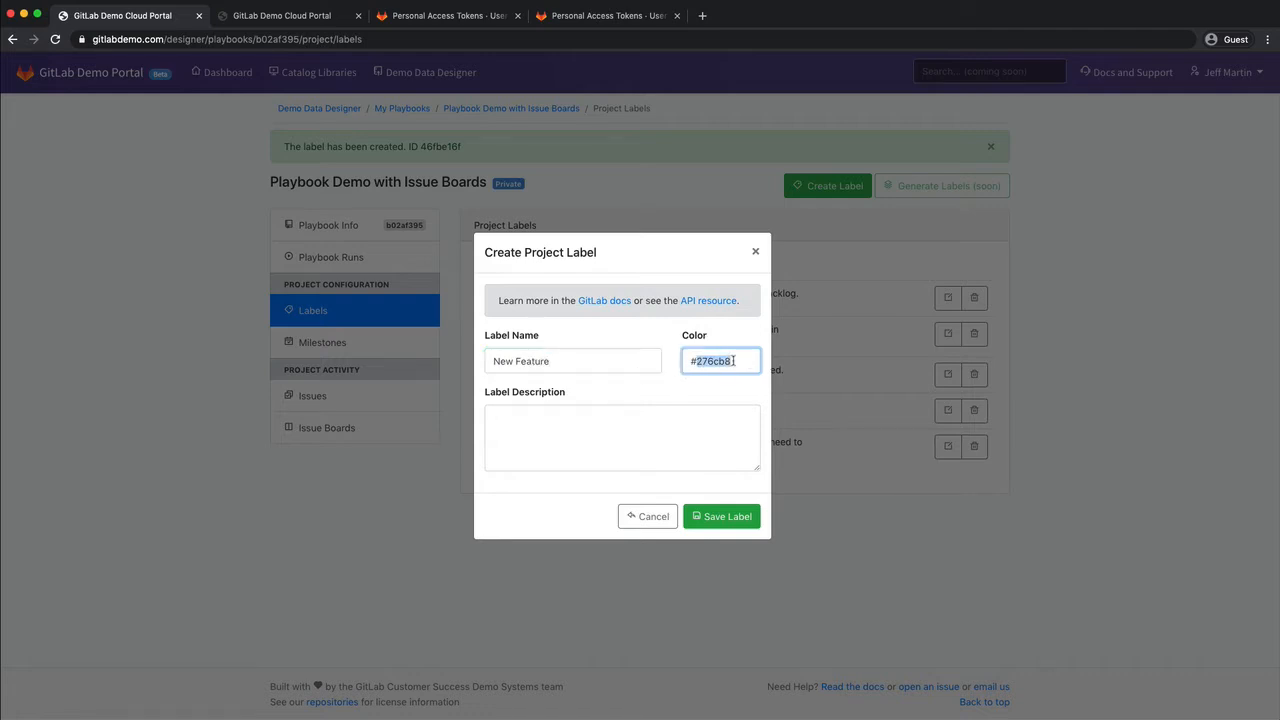
pyautogui.write('888888')
pyautogui.click(722, 516)
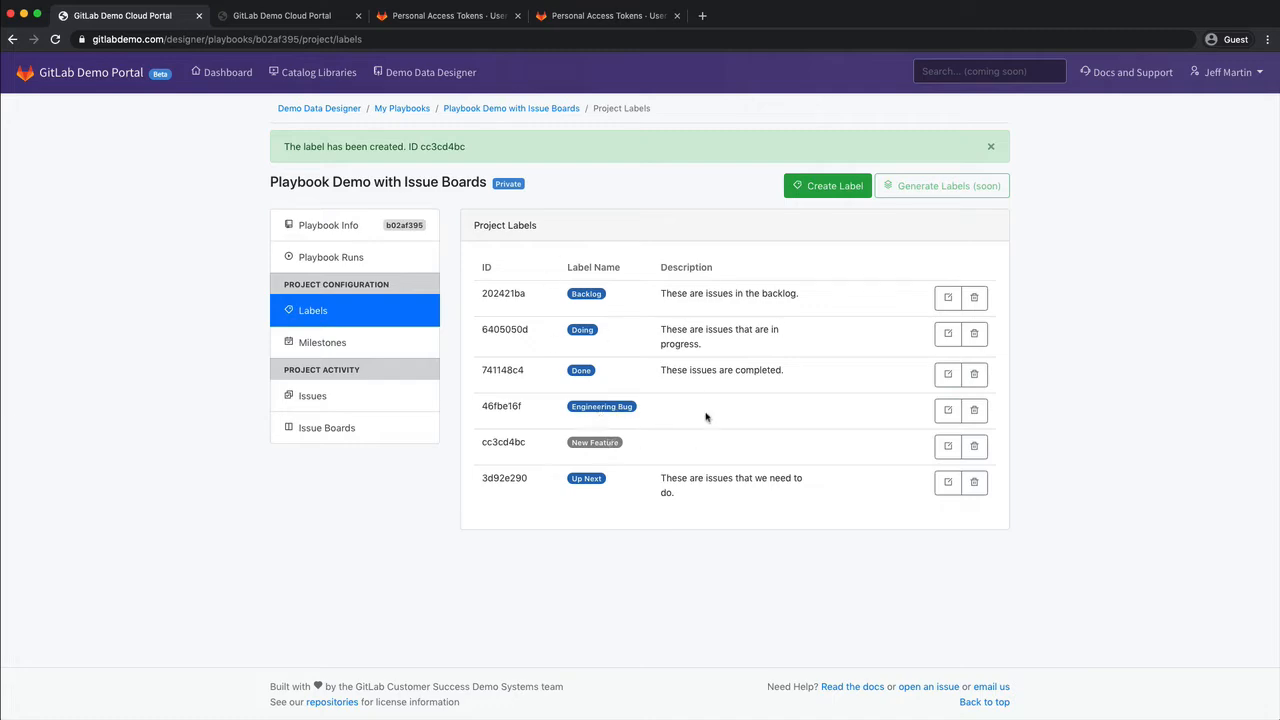
# - Start a project milestone titled "Version 1.0" in the playbook with the description "This is the milestone for version 1."
pyautogui.click(351, 341)
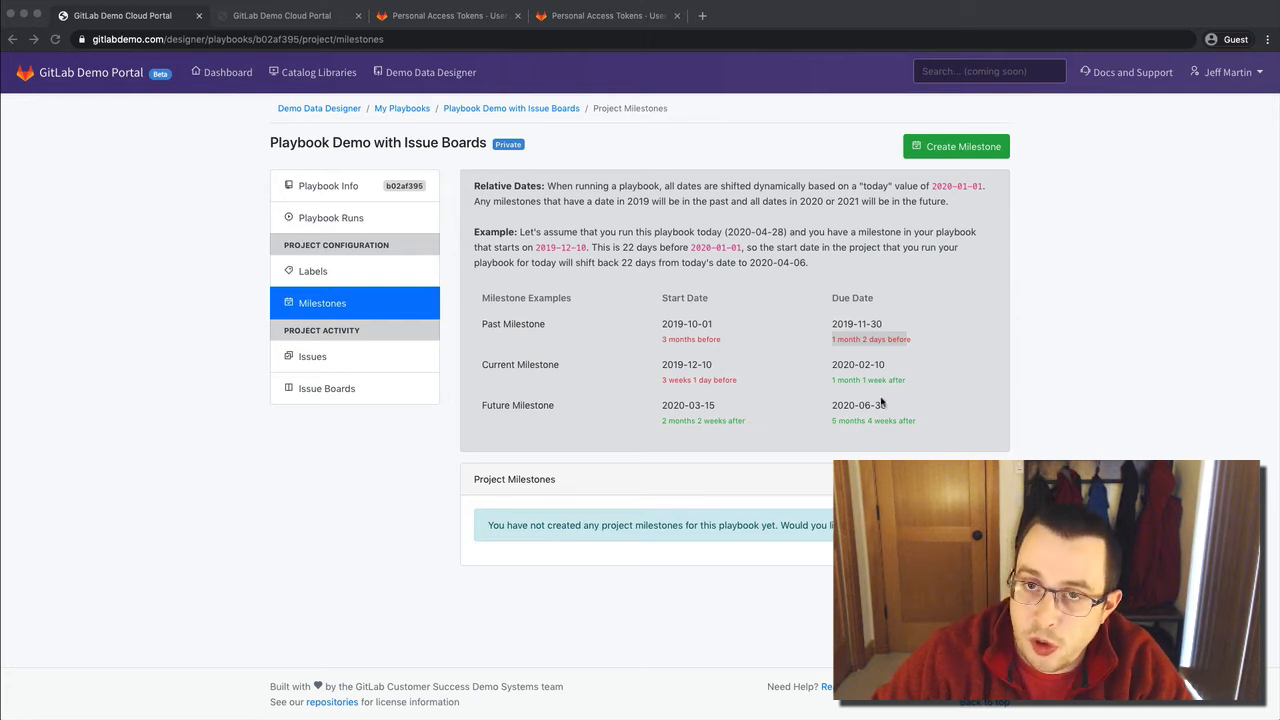
pyautogui.click(713, 329)
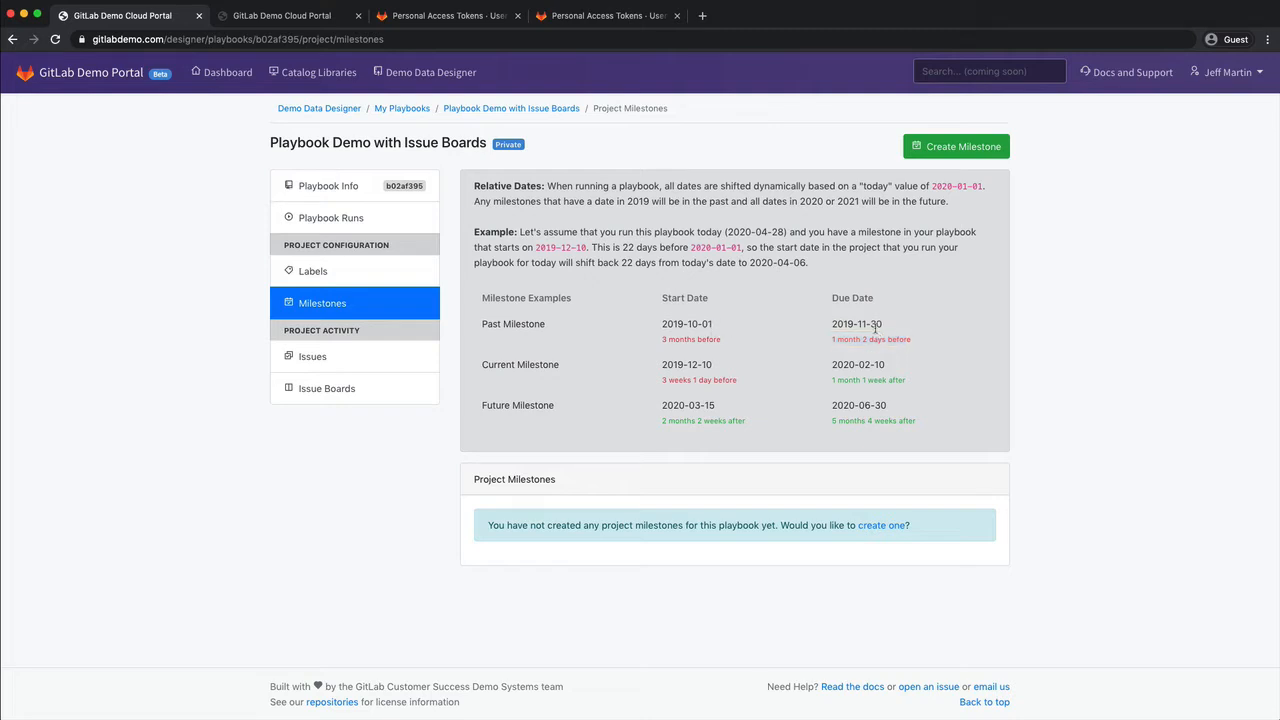
pyautogui.click(957, 147)
pyautogui.click(610, 375)
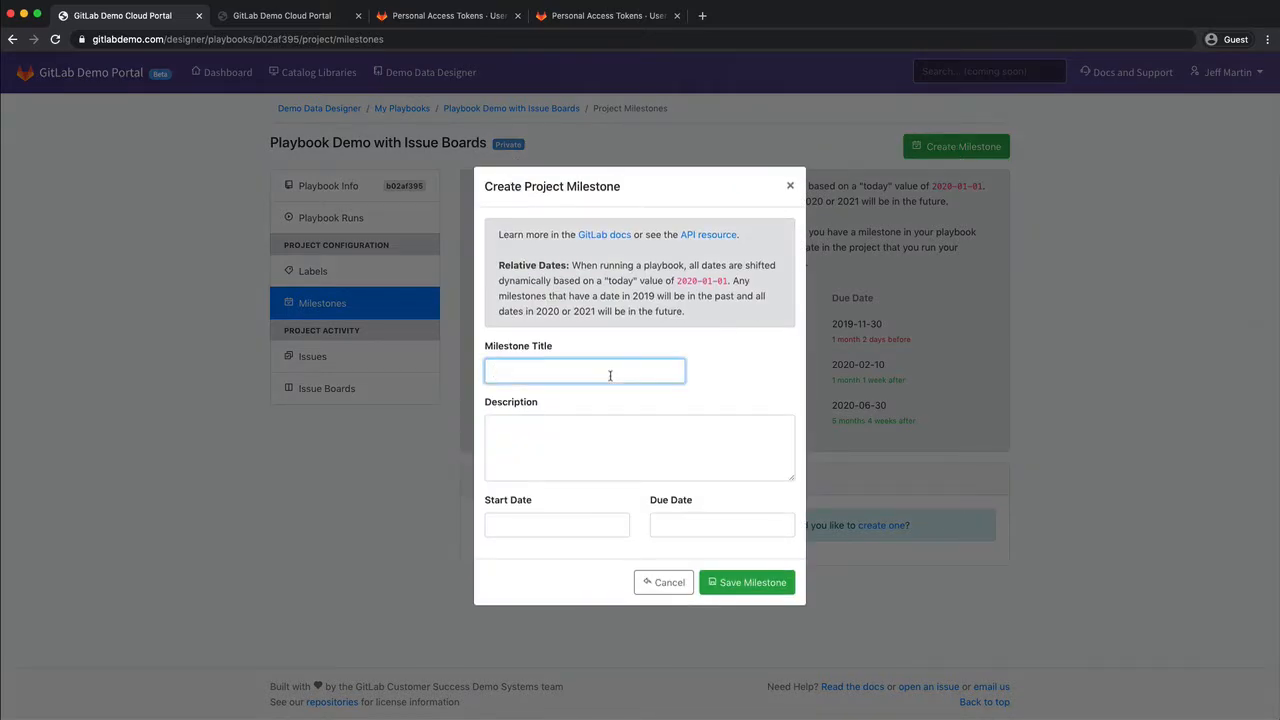
pyautogui.write('Previous')
pyautogui.press('super+a')
pyautogui.write('Version 1.0')
pyautogui.click(591, 452)
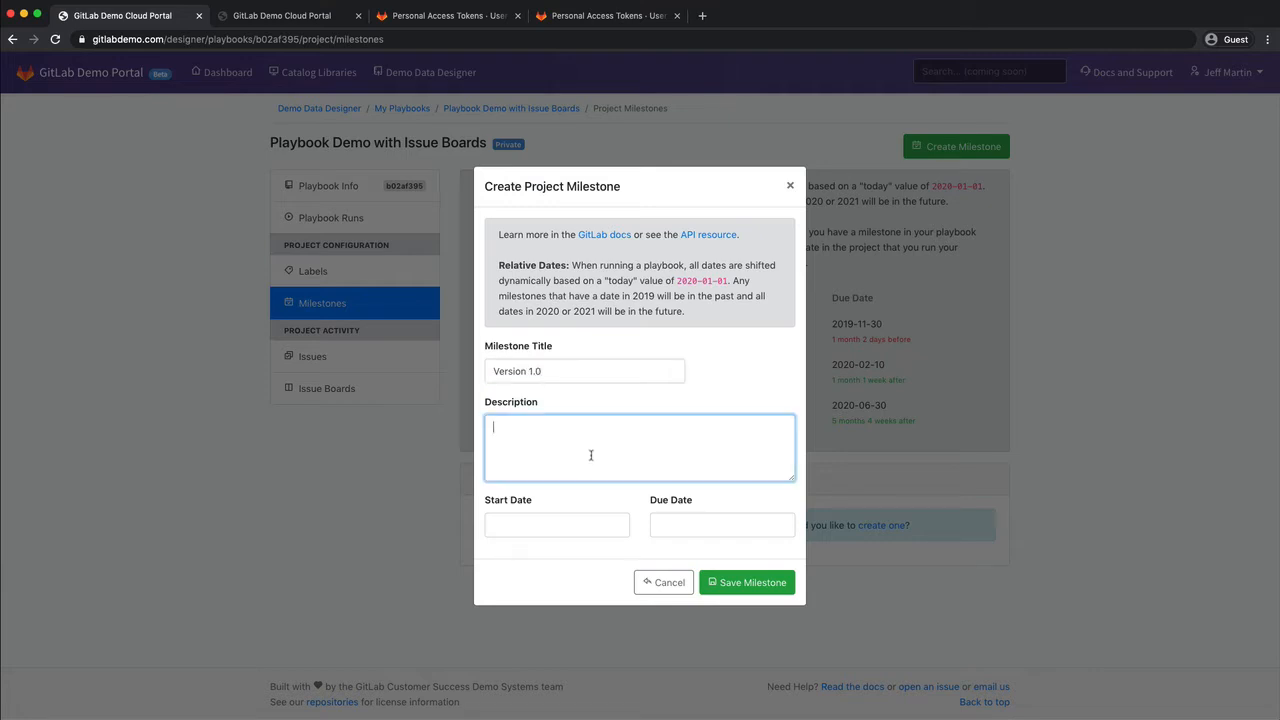
pyautogui.write('This is the milestone for version 1.')
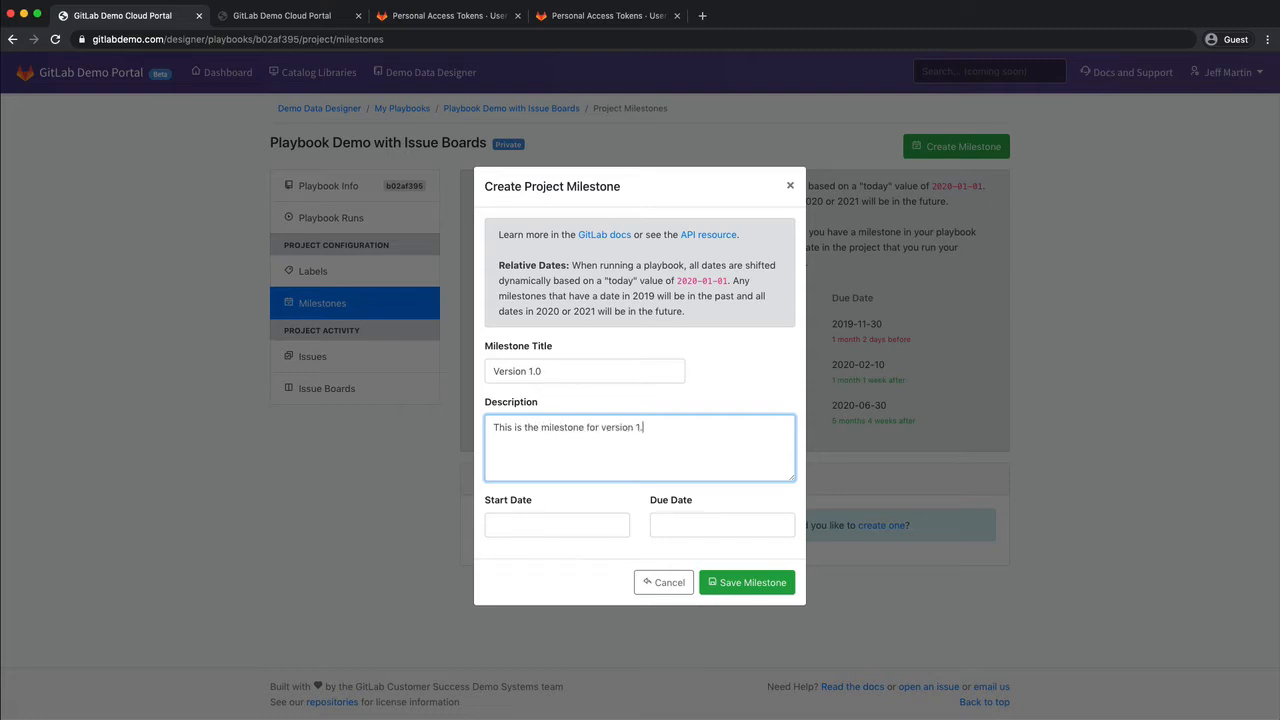
# - Set the Version 1.0 milestone's start date to 2019-10-01 and due date to 2019-11-30, and save it
pyautogui.click(593, 523)
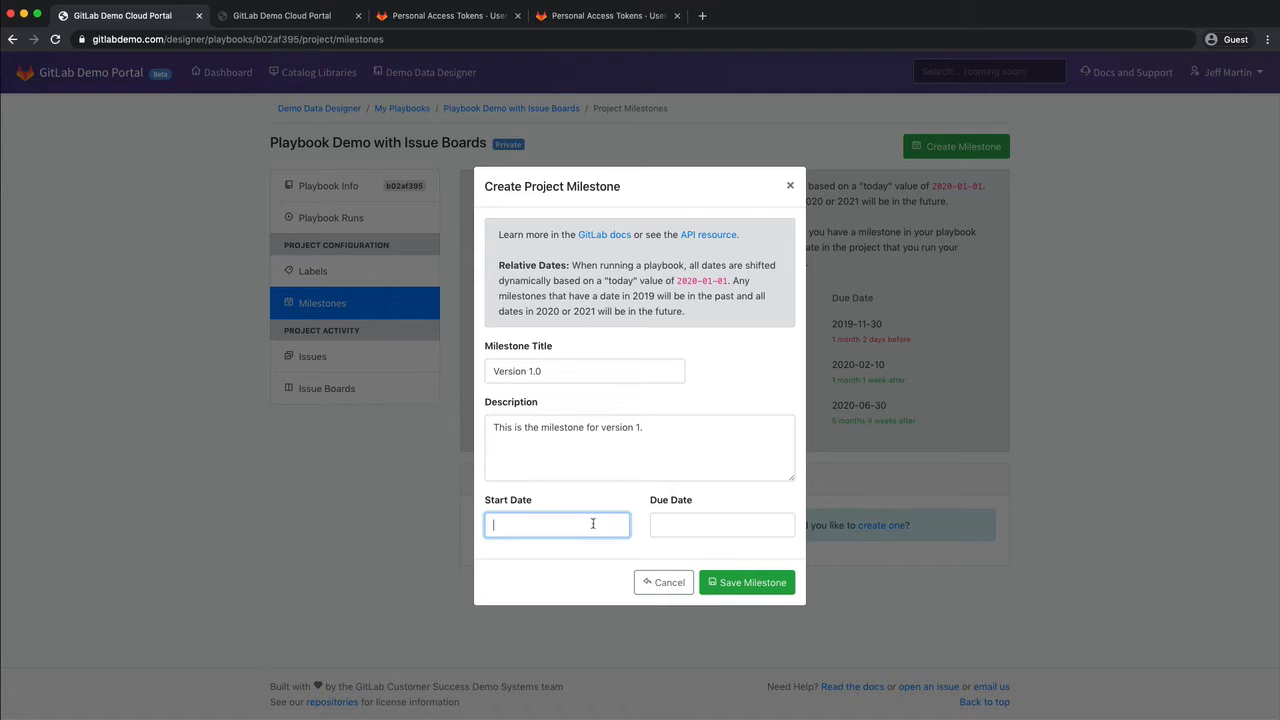
pyautogui.write('2019-10-01')
pyautogui.click(684, 522)
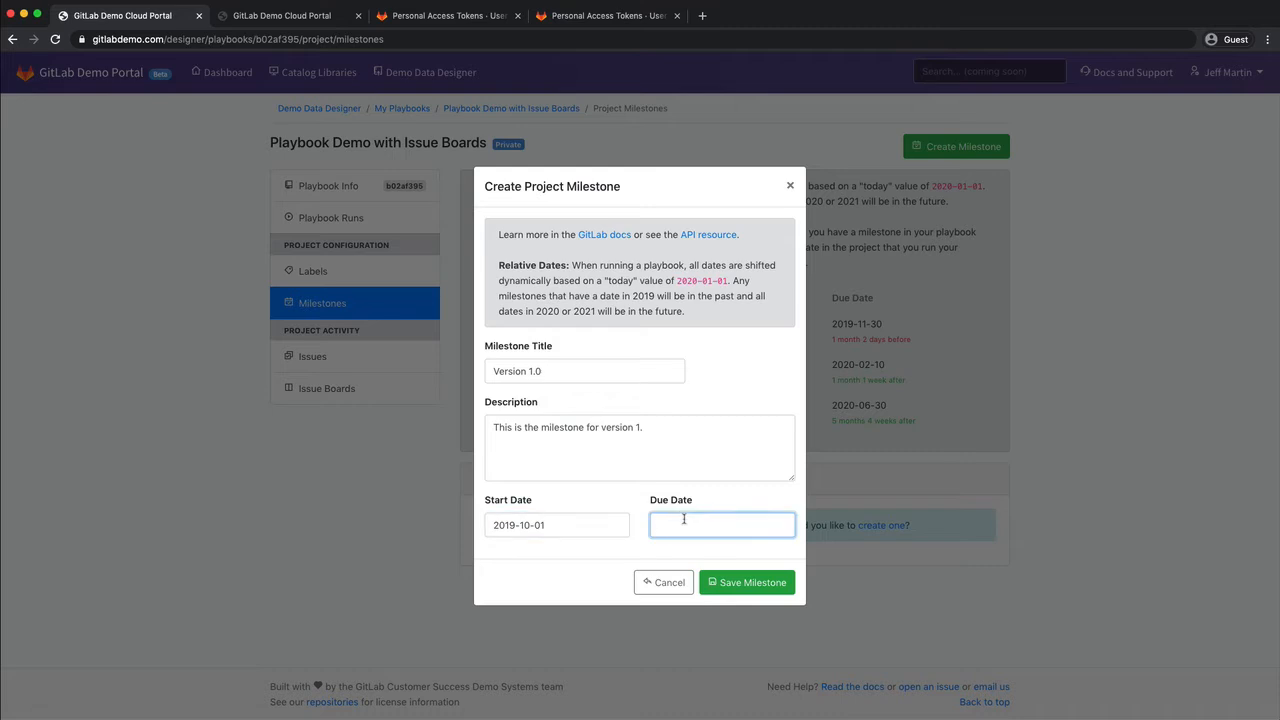
pyautogui.write('2019-11-30')
pyautogui.click(744, 582)
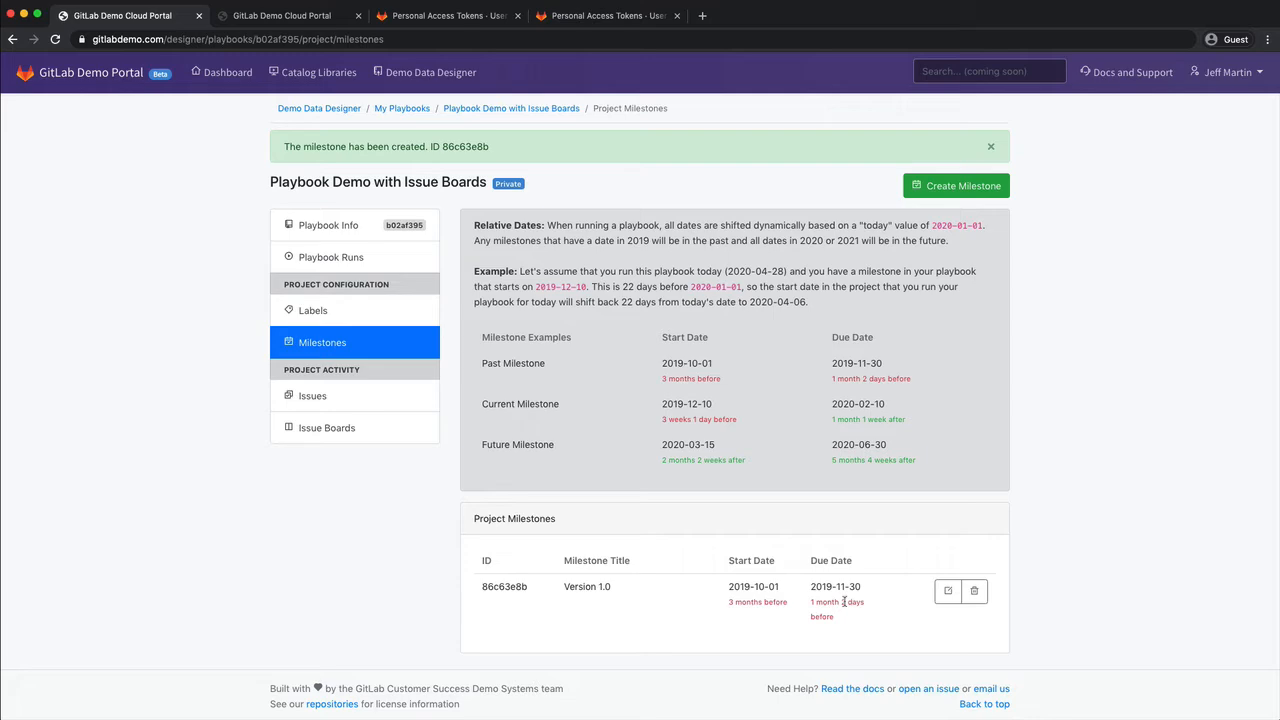
# - Start a project milestone titled "Version 2.0" with the description "This is the next version release."
pyautogui.click(948, 186)
pyautogui.click(542, 378)
pyautogui.write('V')
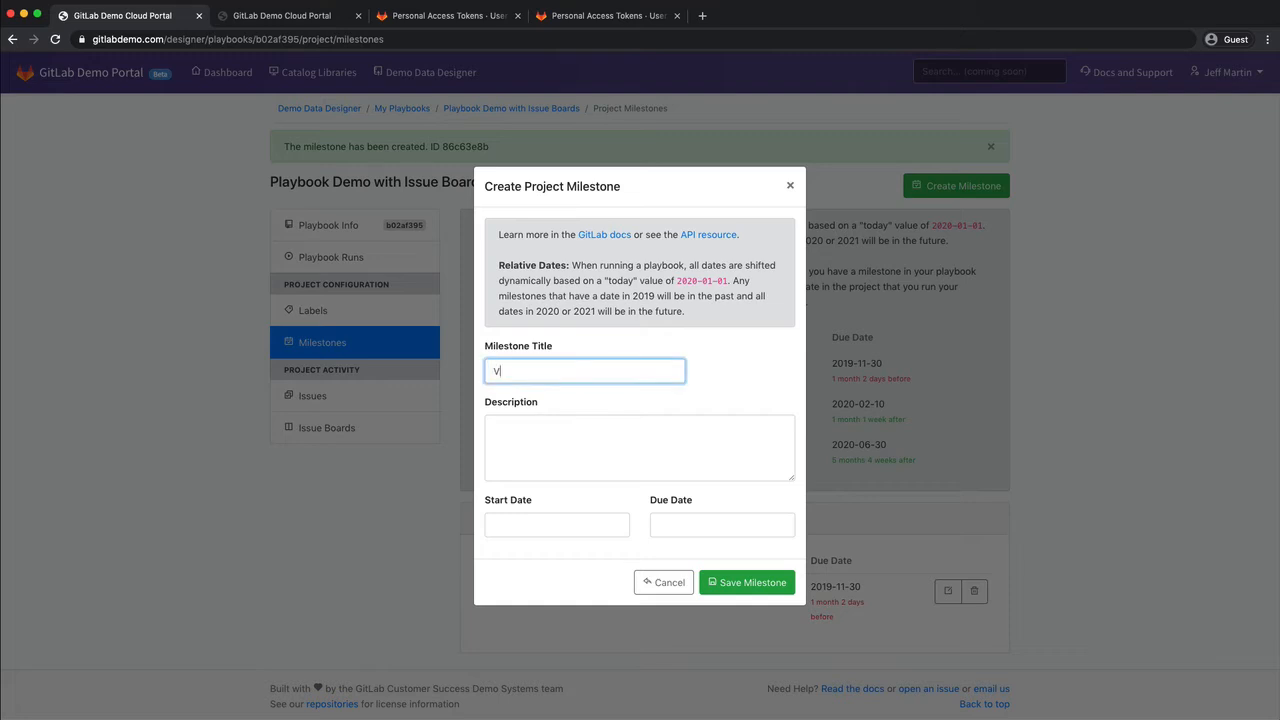
pyautogui.write('ersion 2.0')
pyautogui.press('Tab')
pyautogui.write('The')
pyautogui.press('BackSpace')
pyautogui.write('is ')
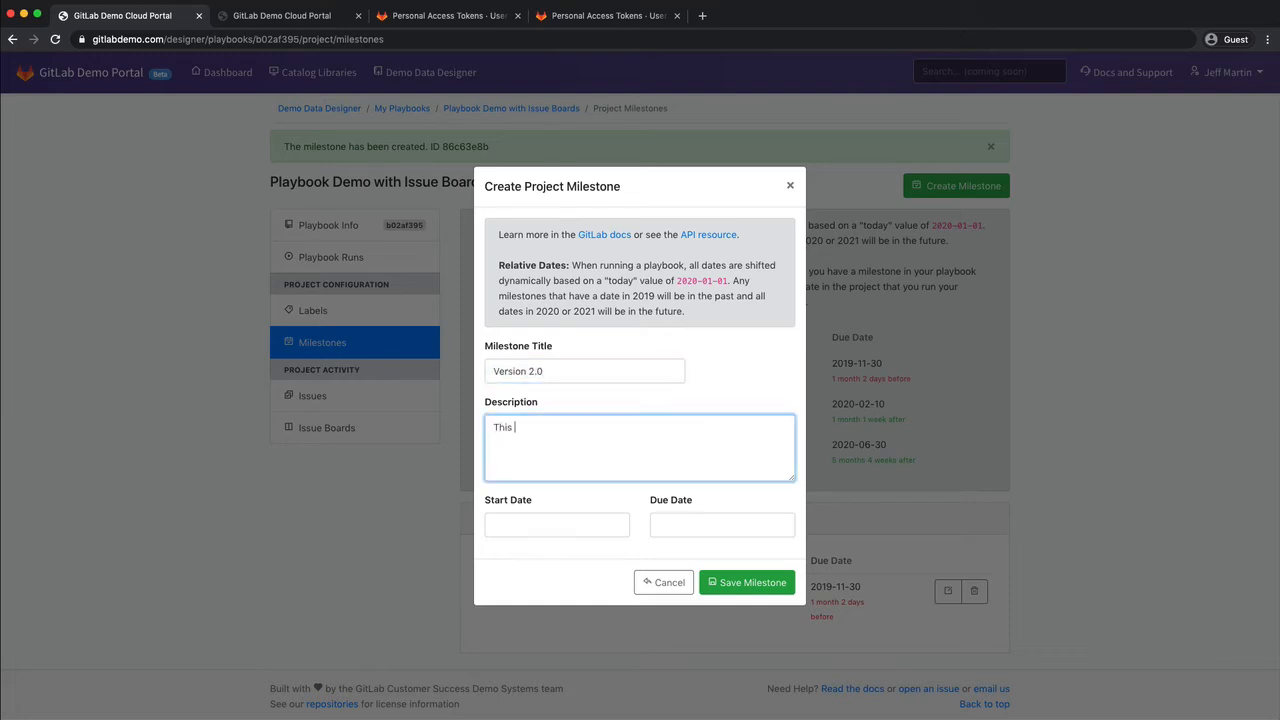
pyautogui.write('is the next version release.')
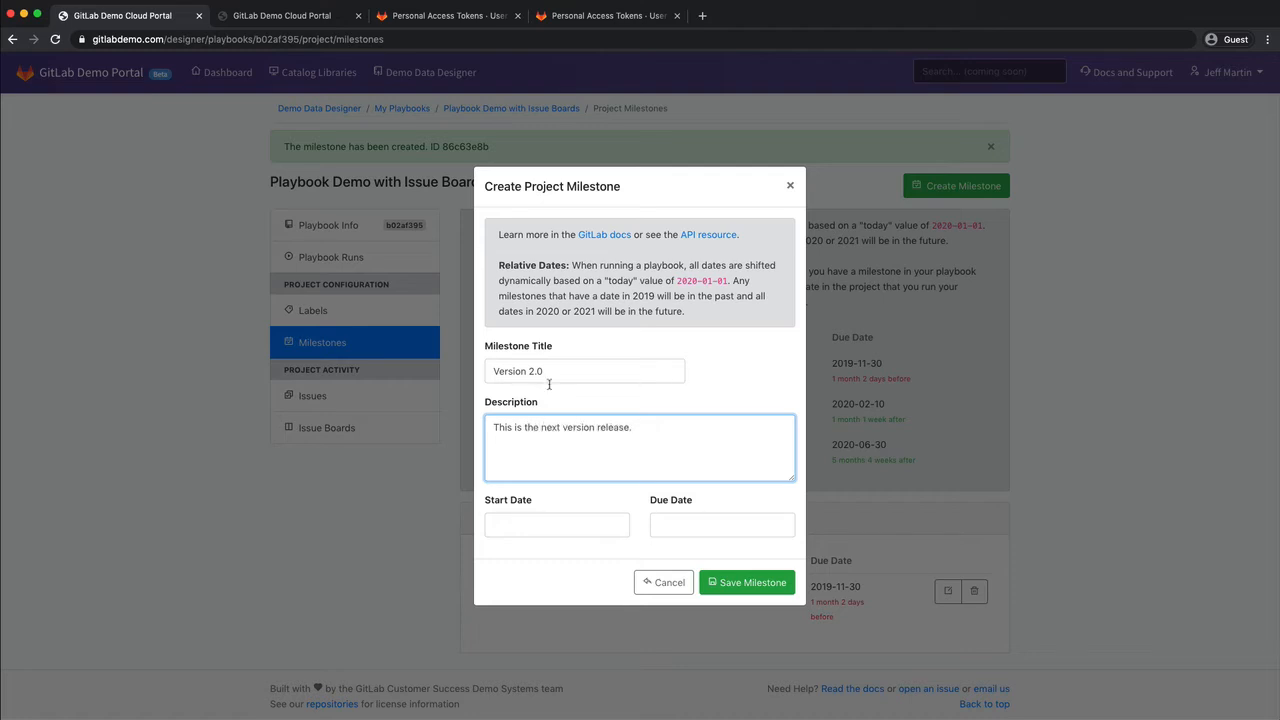
# - Set the Version 2.0 milestone's start date to 2019-12-23 and due date to 2020-03-31, and save it
pyautogui.click(578, 526)
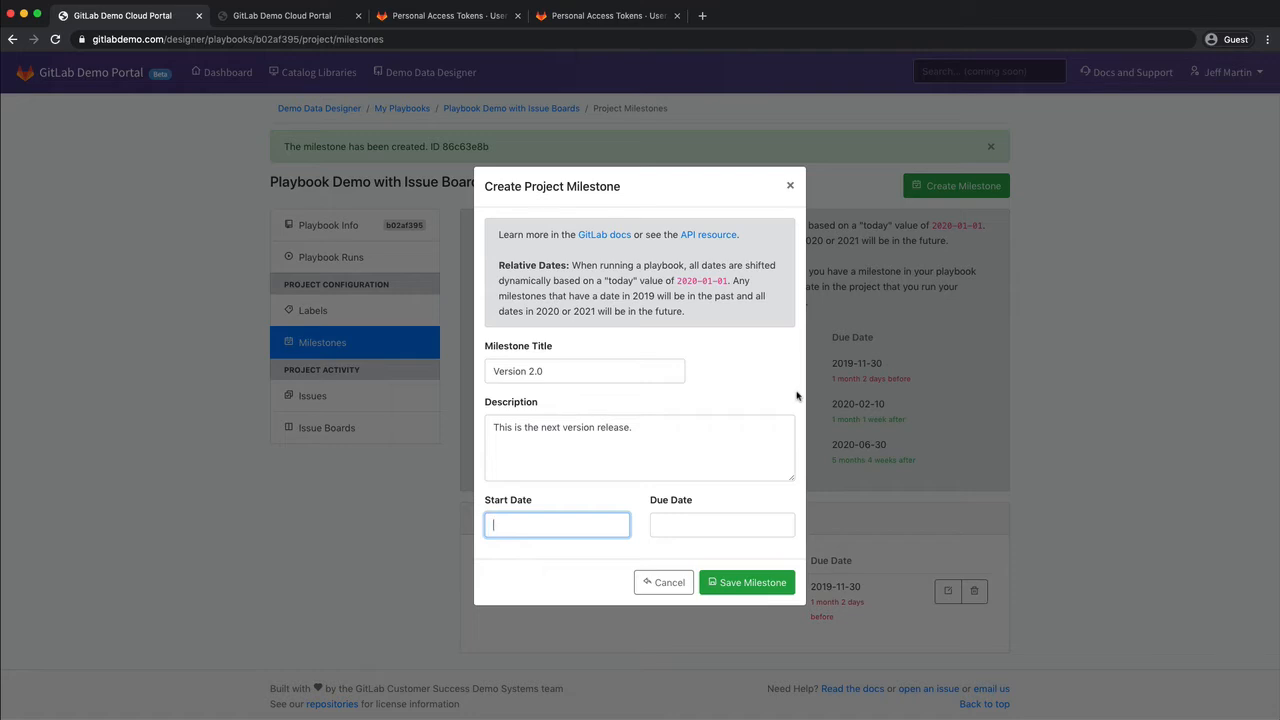
pyautogui.write('202')
pyautogui.press('BackSpace')
pyautogui.write('19-')
pyautogui.write('12-')
pyautogui.write('25')
pyautogui.press('BackSpace')
pyautogui.write('3')
pyautogui.press('Tab')
pyautogui.write('2020-')
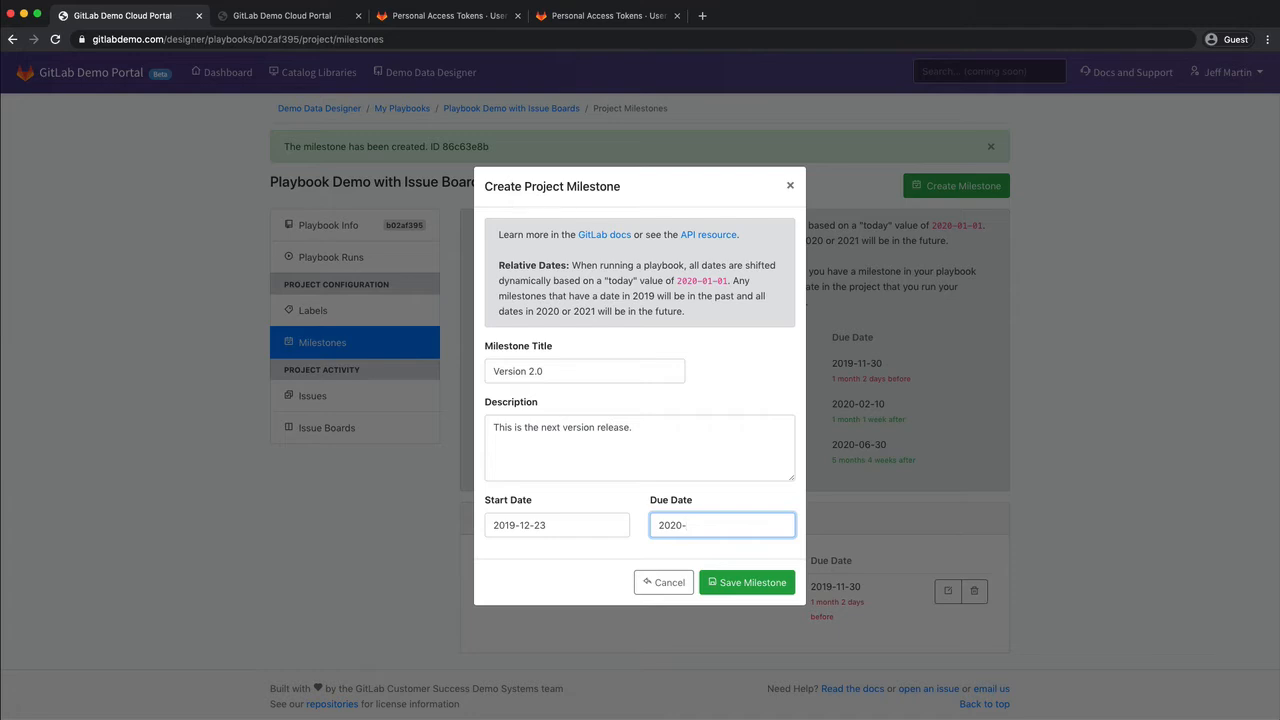
pyautogui.write('03-31')
pyautogui.click(781, 587)
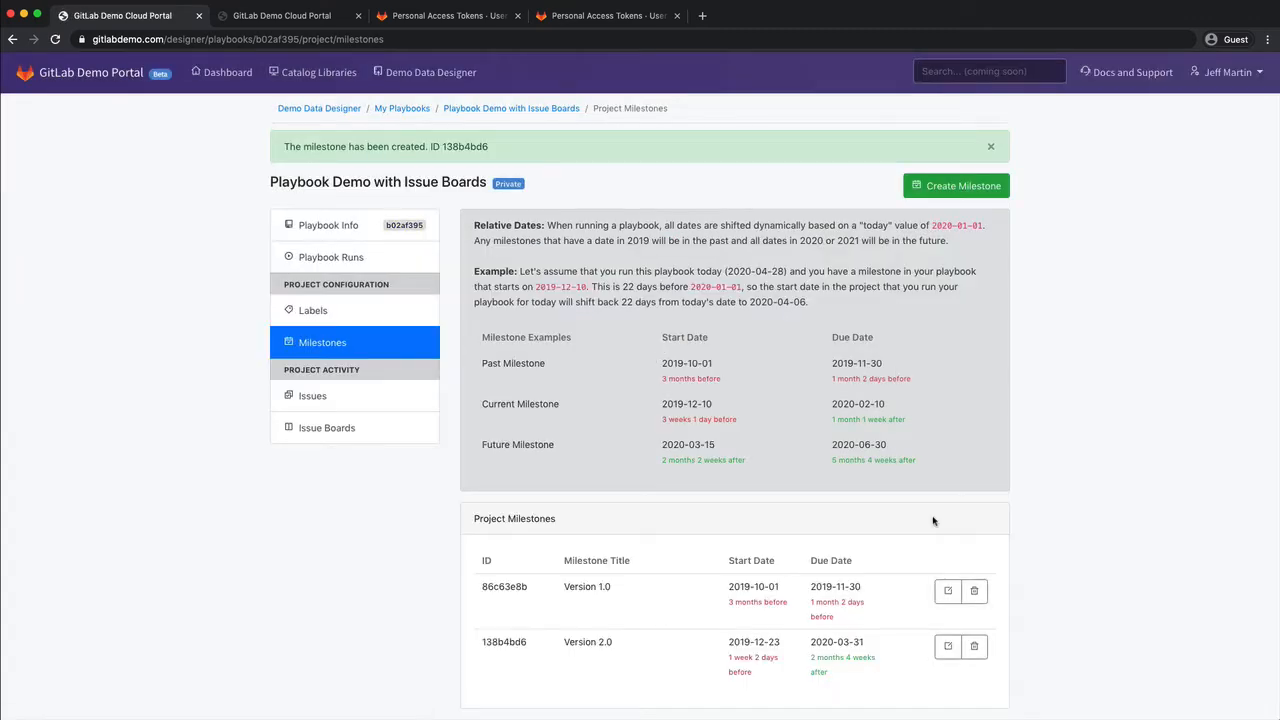
pyautogui.moveTo(757, 677); pyautogui.dragTo(723, 658)
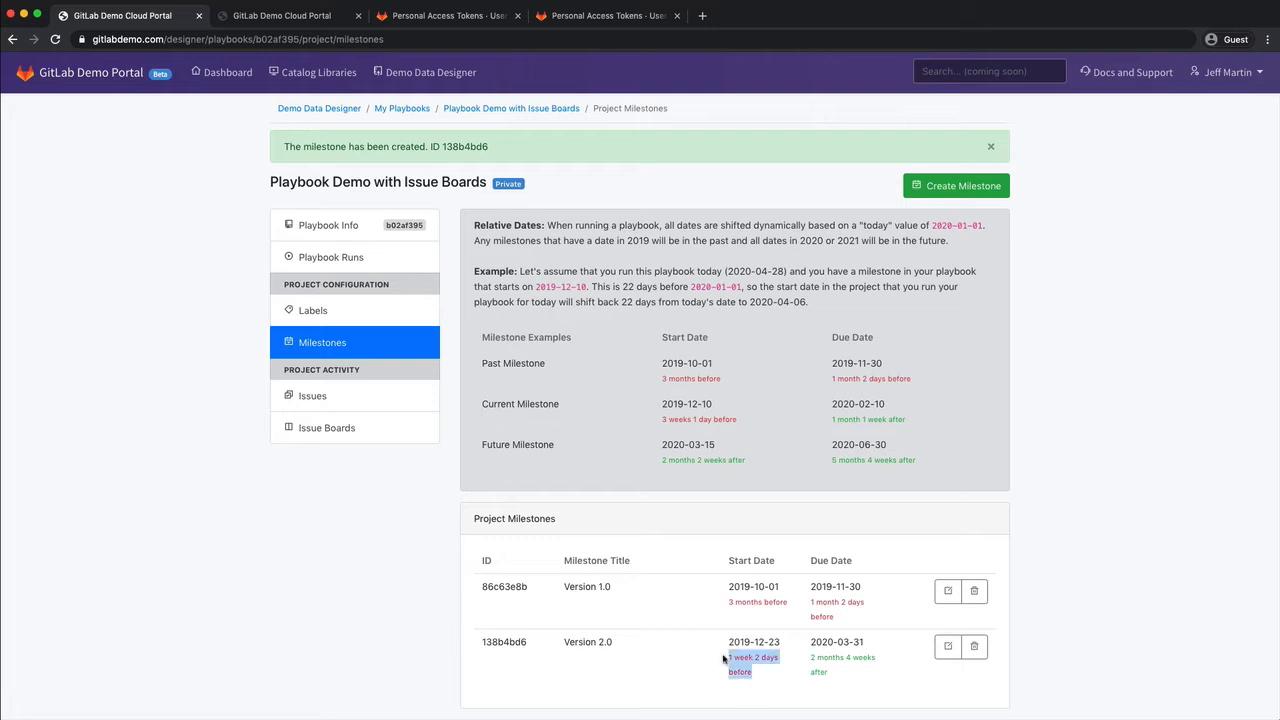
pyautogui.moveTo(848, 677); pyautogui.dragTo(810, 660)
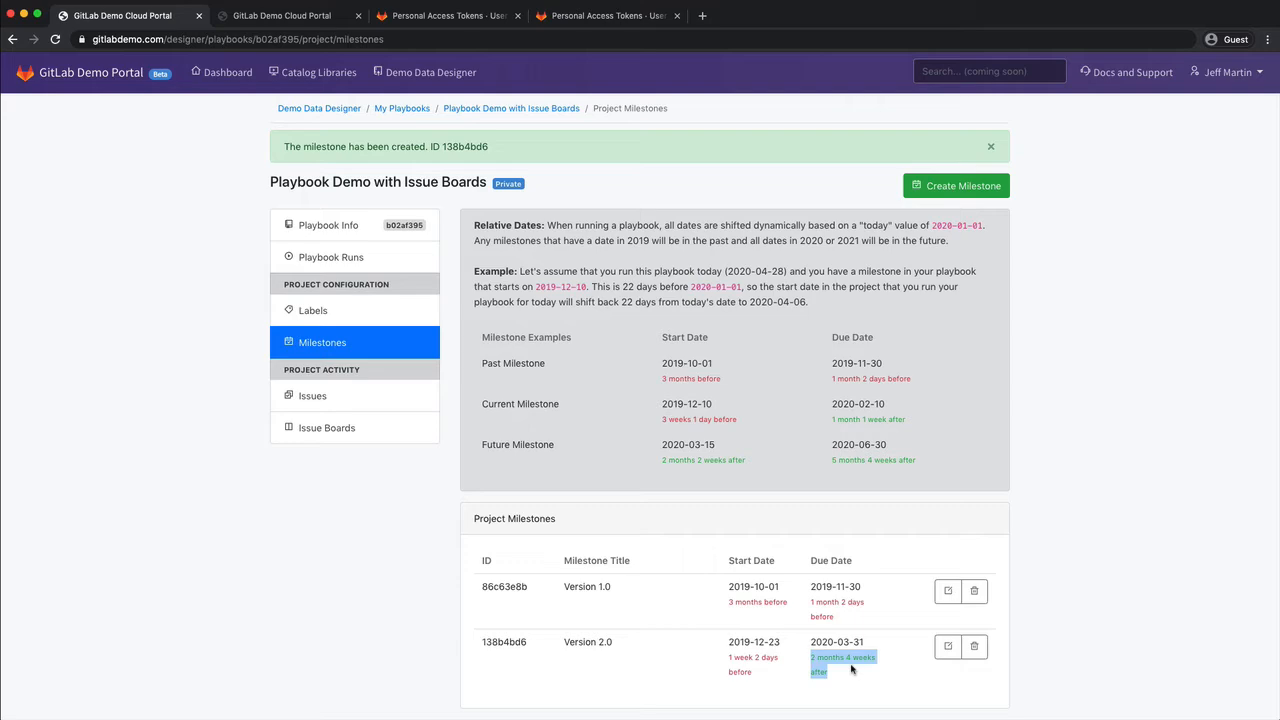
pyautogui.click(852, 669)
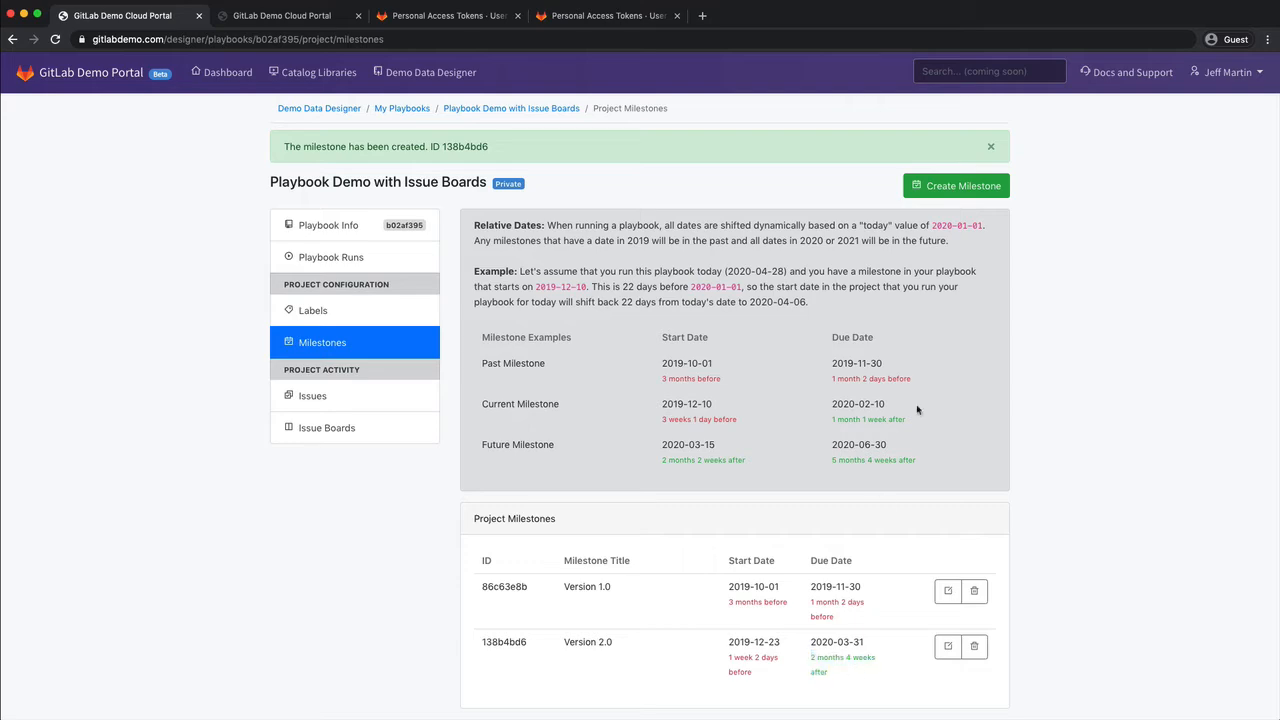
# - Start a project milestone titled "Version 3.0" with the description "This is a future release."
pyautogui.click(966, 191)
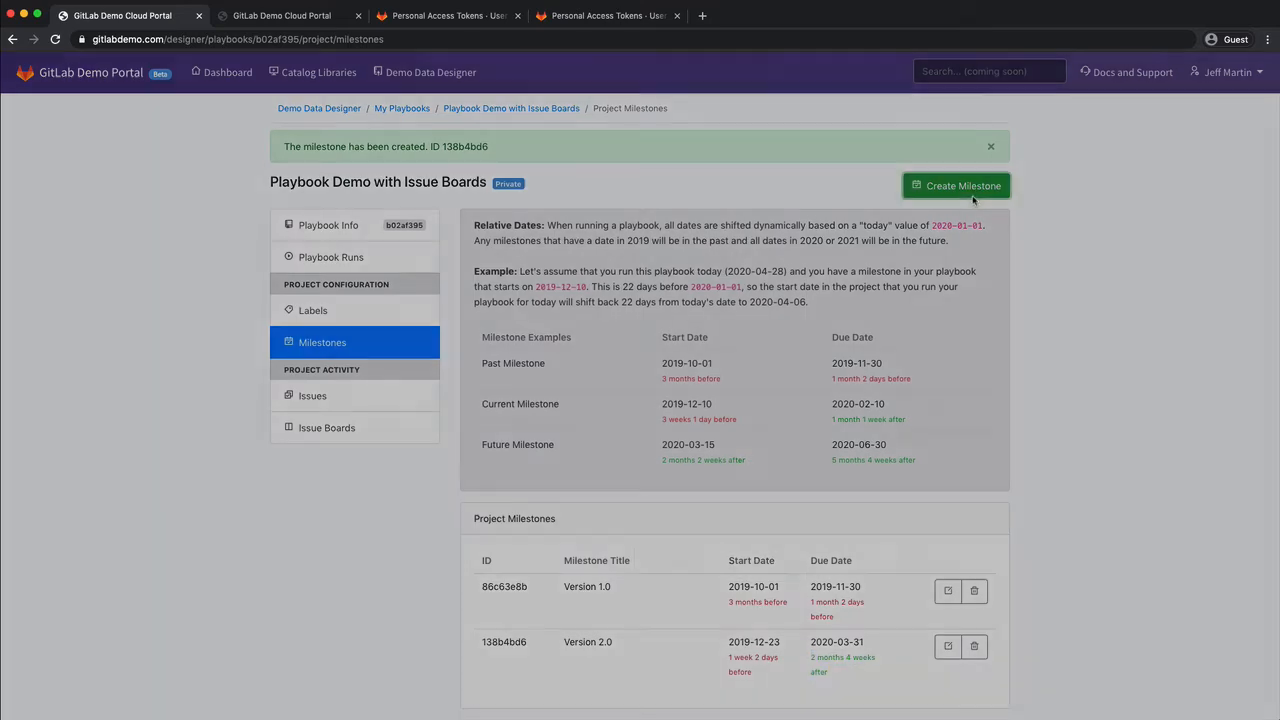
pyautogui.click(586, 372)
pyautogui.write('Version 3.0')
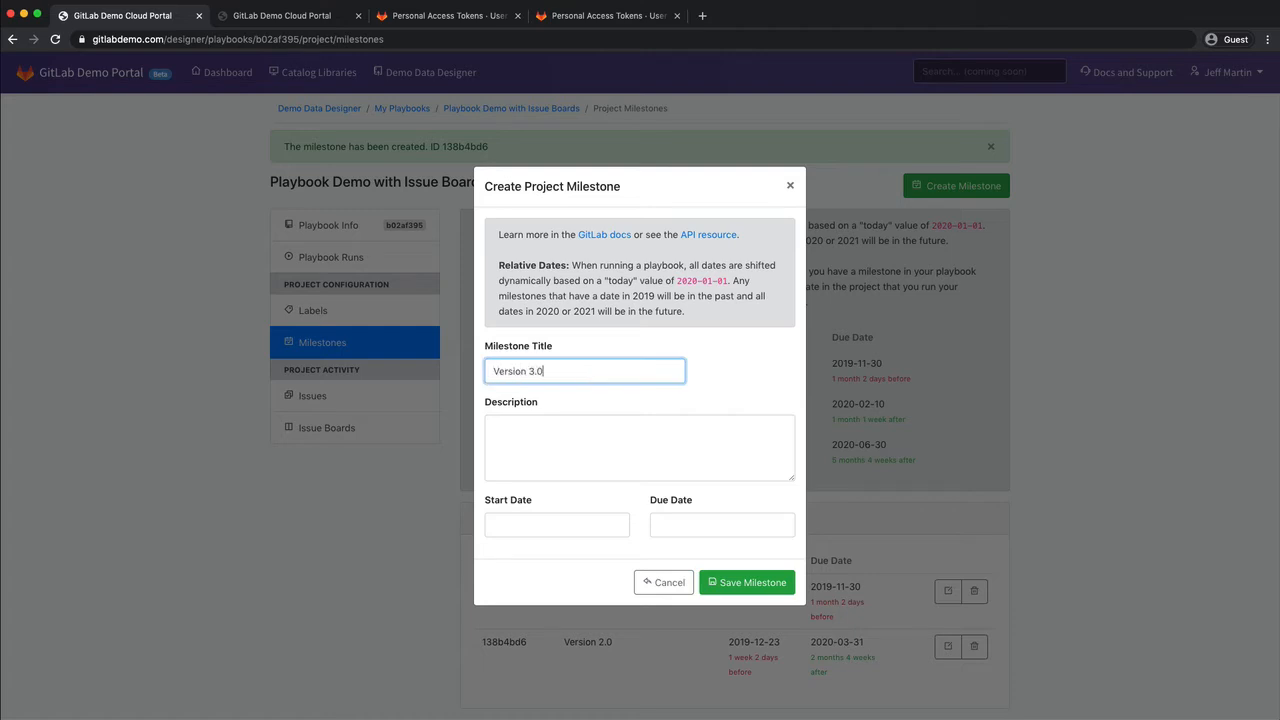
pyautogui.press('Tab')
pyautogui.write('This is a fu')
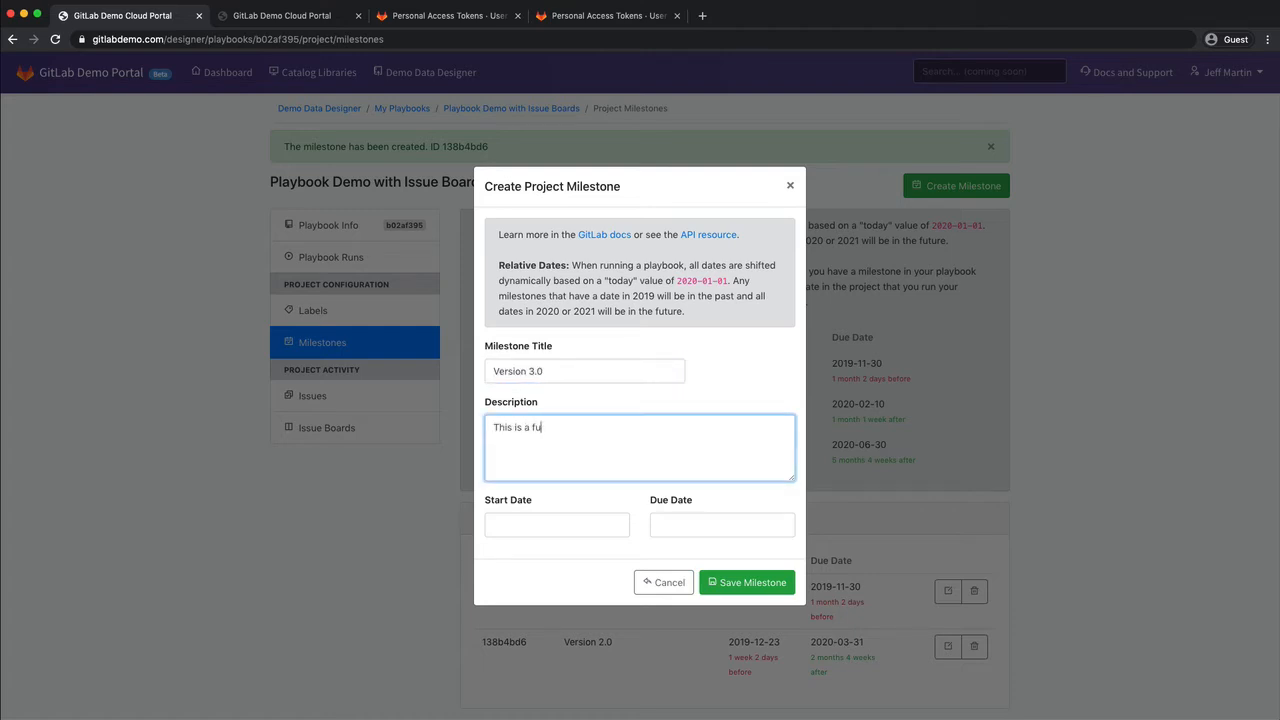
pyautogui.write('ture release.')
pyautogui.press('Tab')
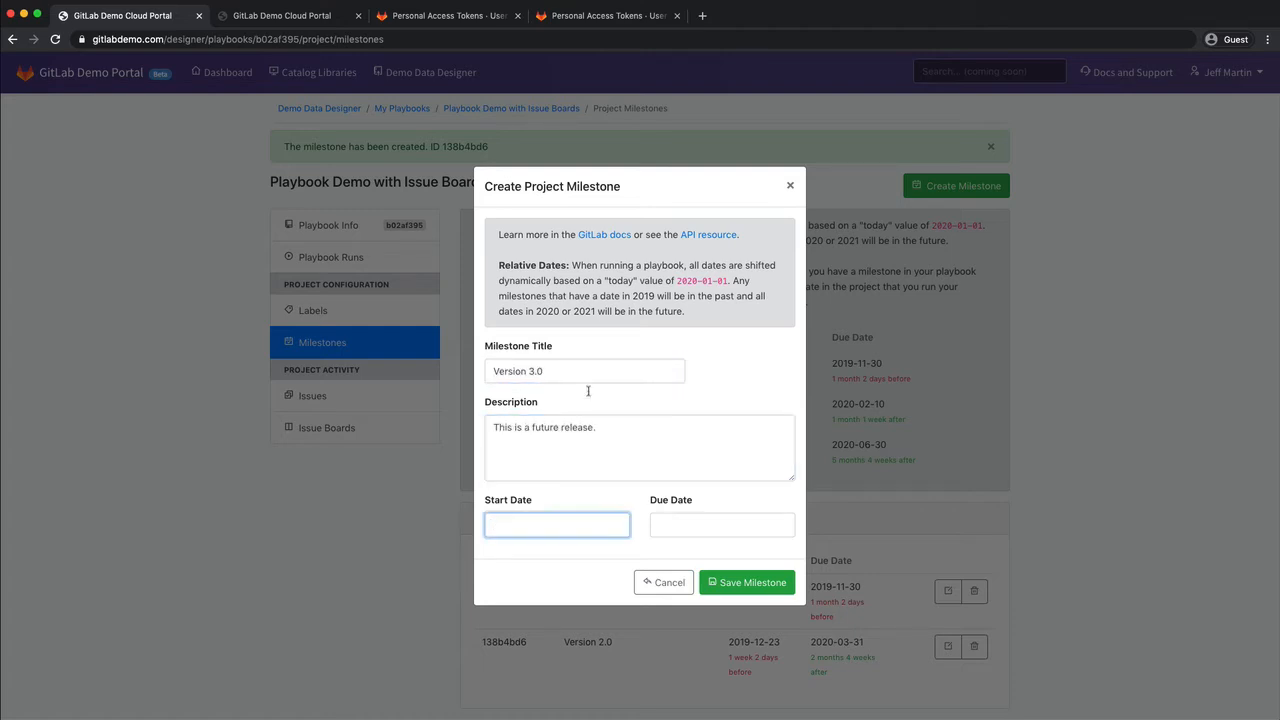
# - Set the Version 3.0 milestone's start date to 2020-04-01 and due date to 2020-06-30, and save it
pyautogui.write('2020-04-01')
pyautogui.press('Tab')
pyautogui.write('2020-04')
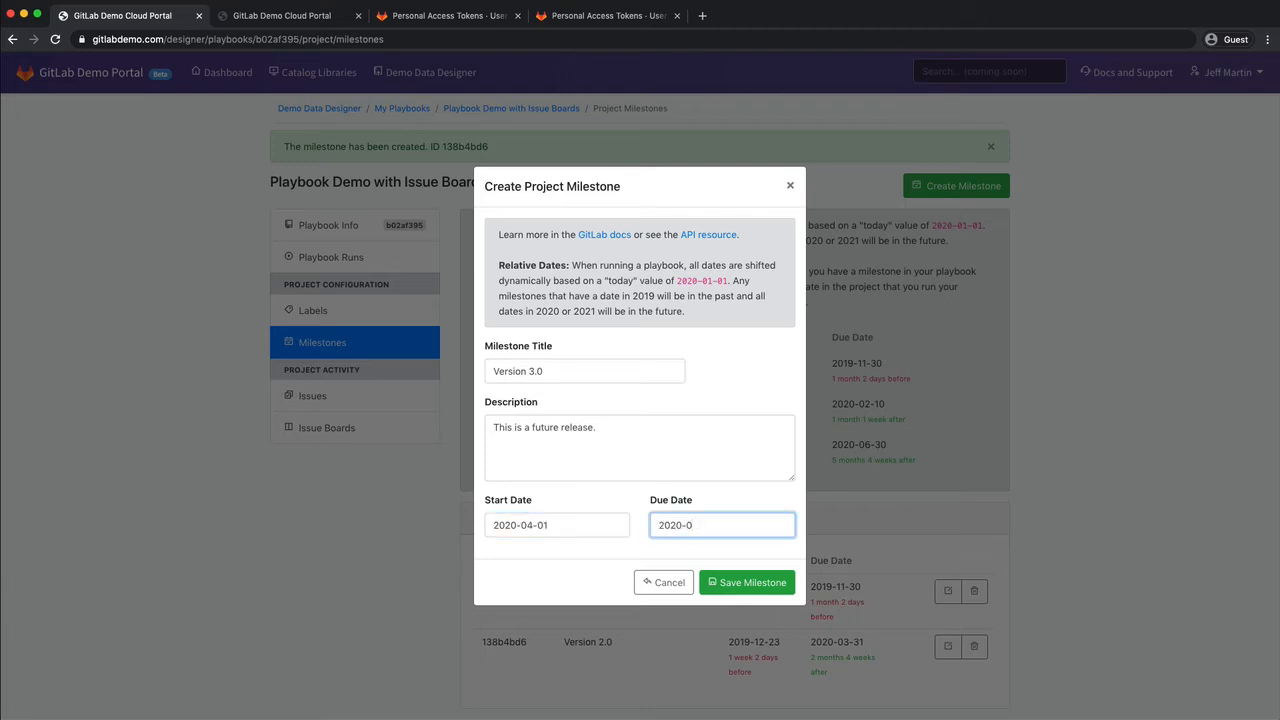
pyautogui.write('6-30')
pyautogui.click(752, 583)
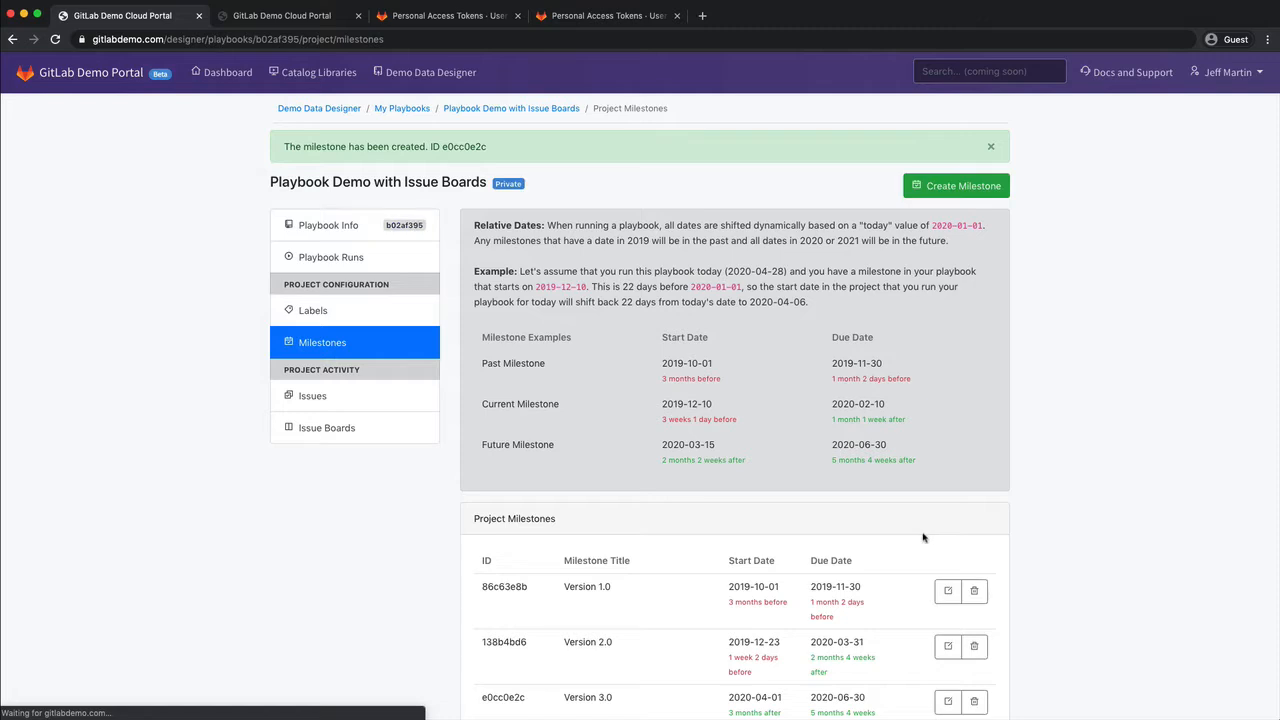
pyautogui.scroll(-1, 897, 633)
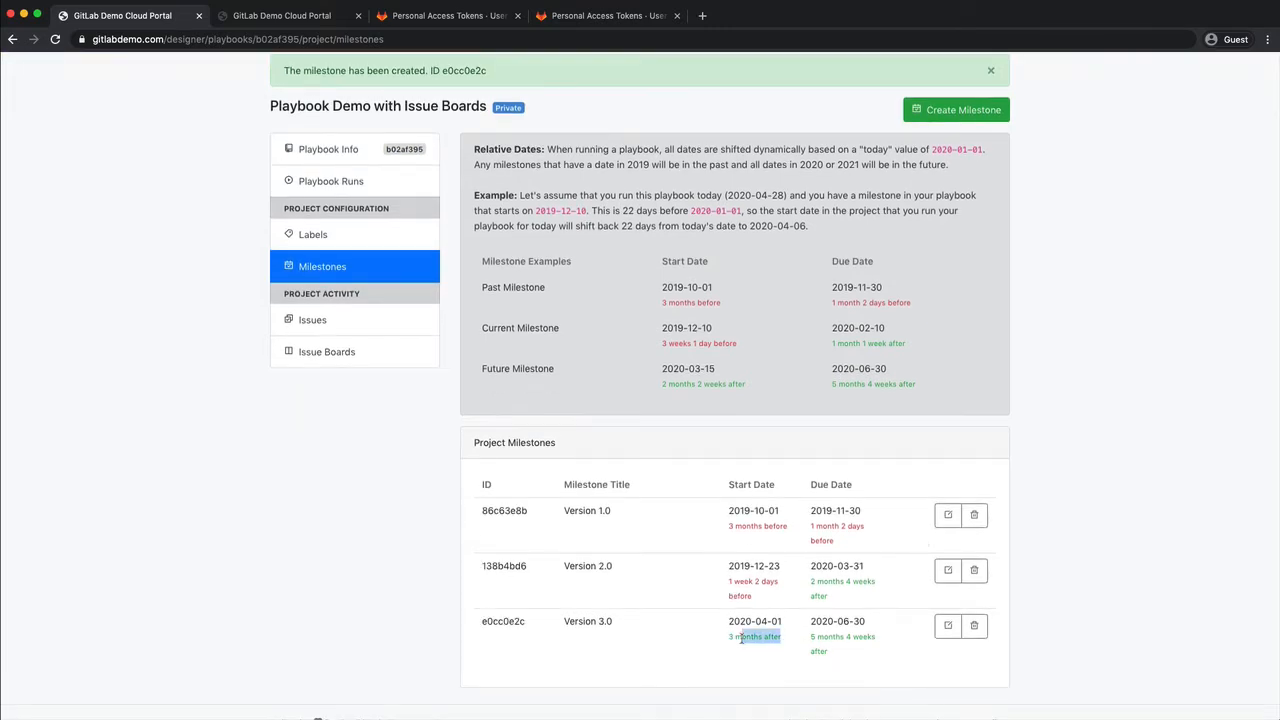
pyautogui.moveTo(845, 650); pyautogui.dragTo(812, 637)
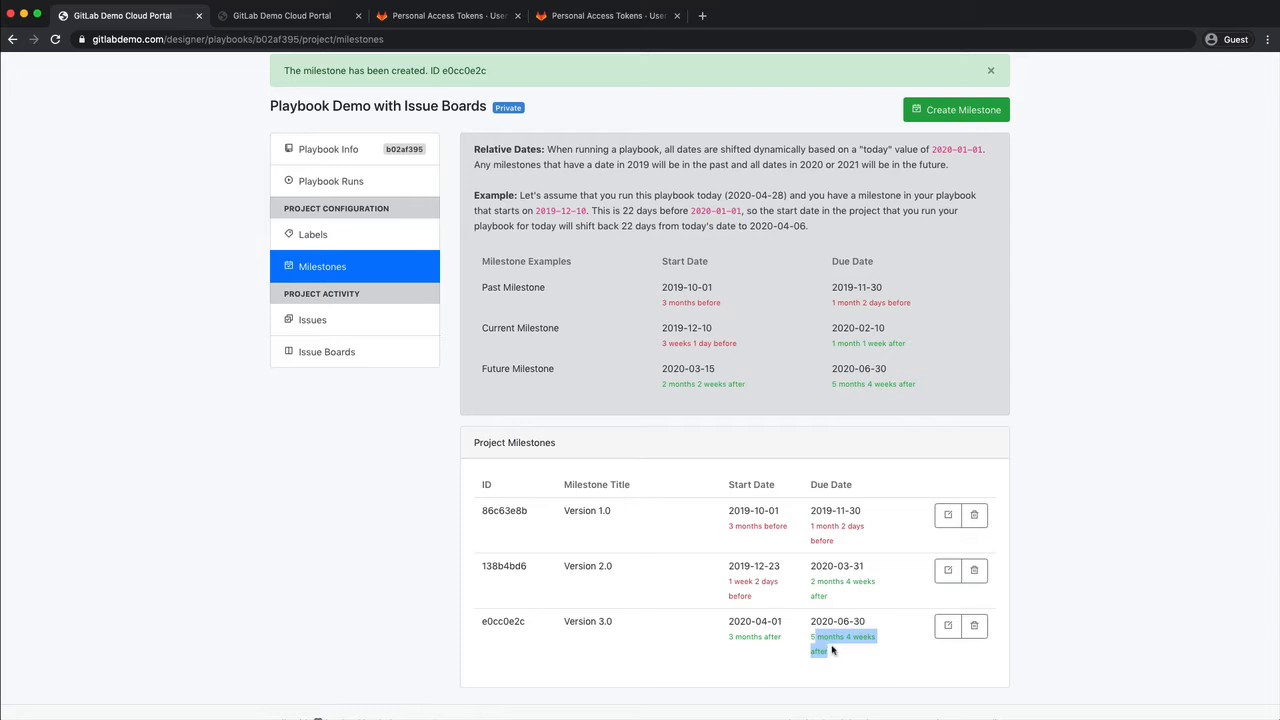
pyautogui.click(833, 651)
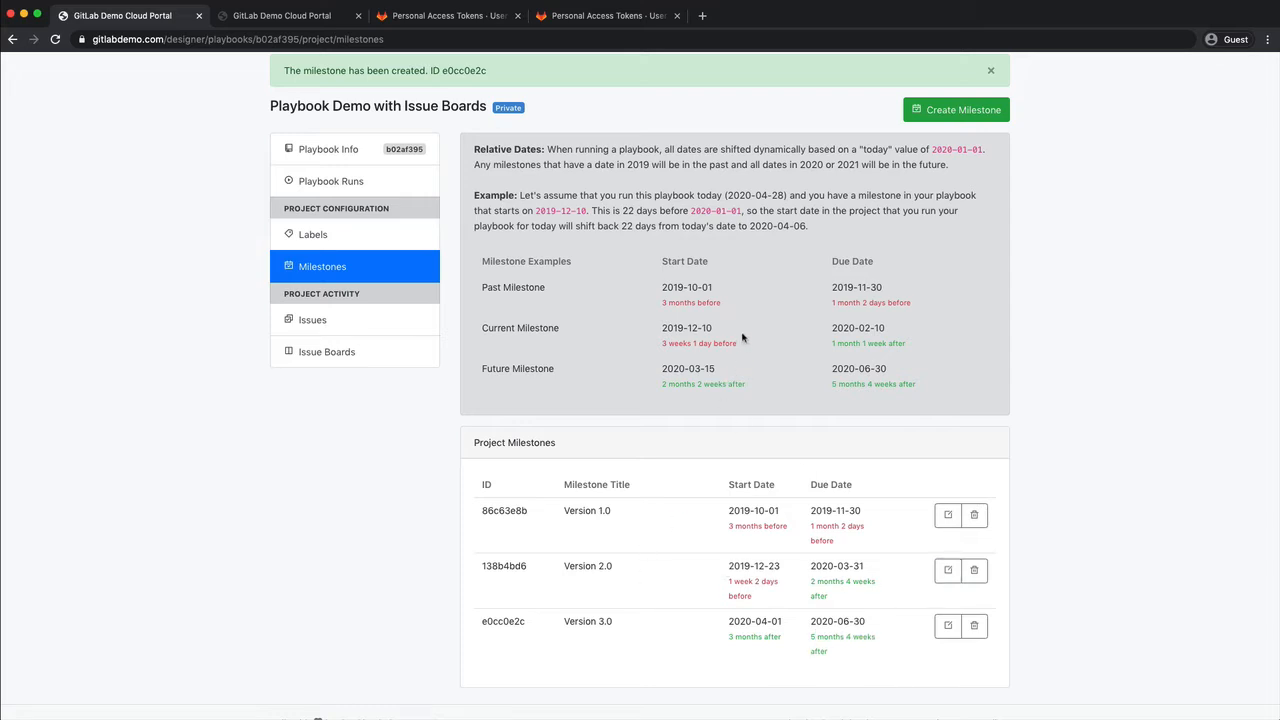
# - Copy the Current Milestone example's start date, 2019-12-10, into the Version 2.0 milestone's start date and update the milestone
pyautogui.moveTo(711, 328); pyautogui.dragTo(662, 329)
pyautogui.hotkey('ctrl', 'c')
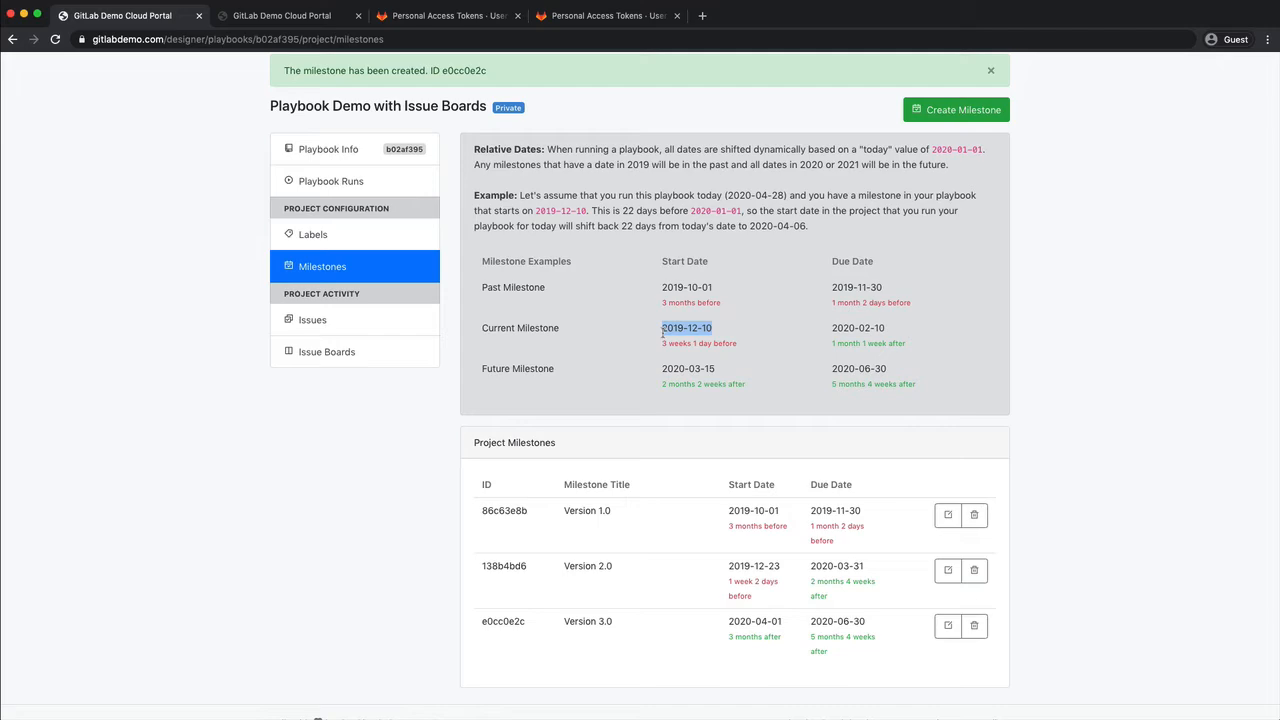
pyautogui.click(947, 570)
pyautogui.moveTo(549, 525); pyautogui.dragTo(427, 531)
pyautogui.hotkey('ctrl', 'v')
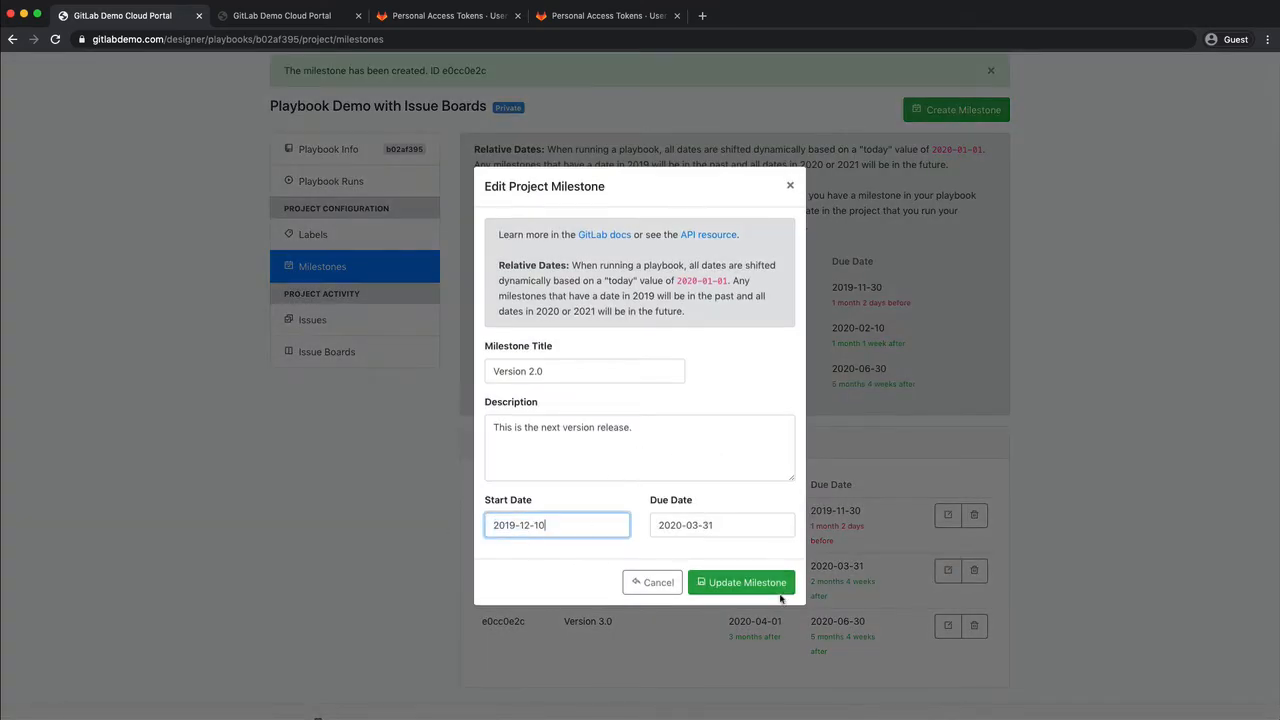
pyautogui.click(768, 585)
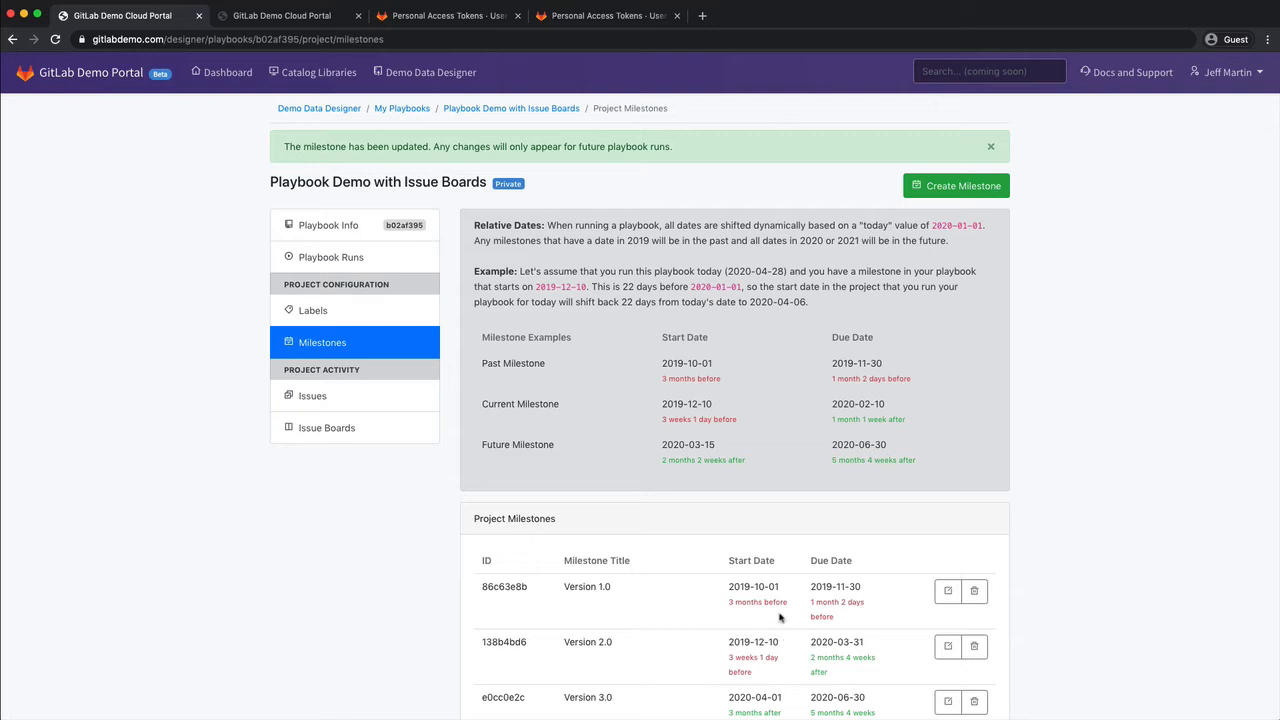
# - Start a project issue in the playbook titled "Project Scoping" with the description "This issue is tracking all of our scoping activities."
pyautogui.scroll(-1, 780, 620)
pyautogui.scroll(-2, 780, 618)
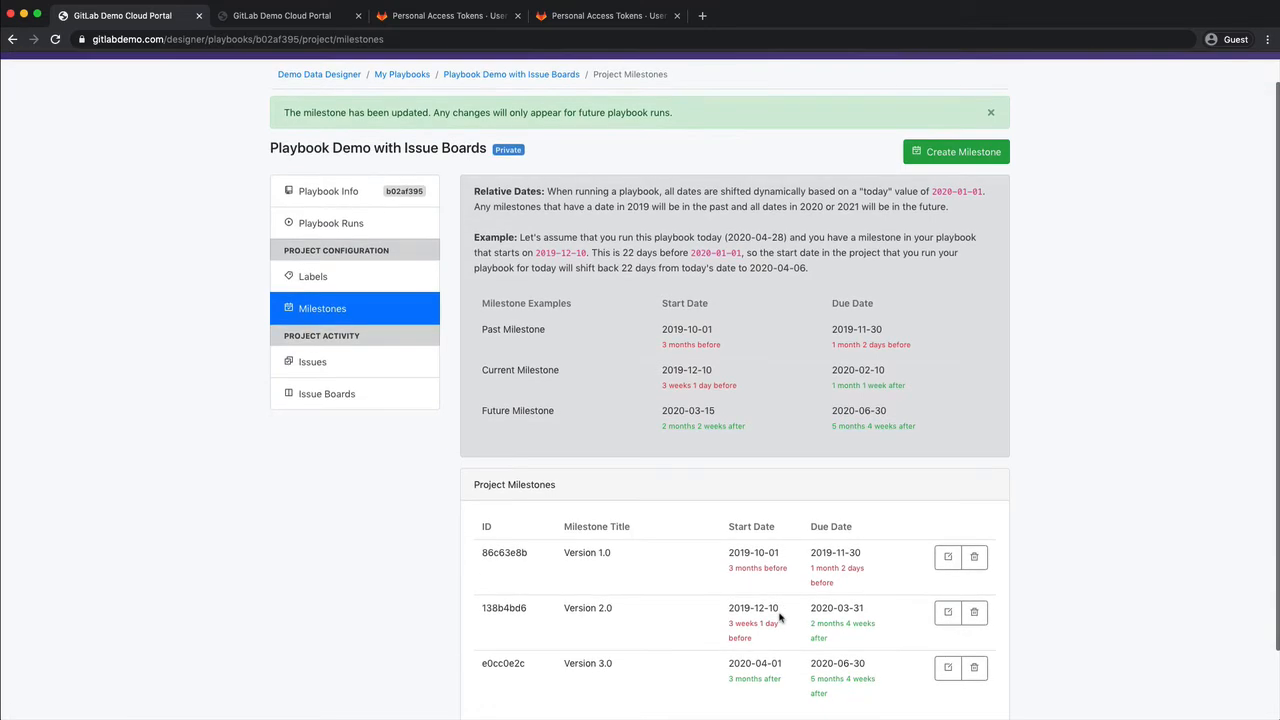
pyautogui.scroll(-1, 780, 618)
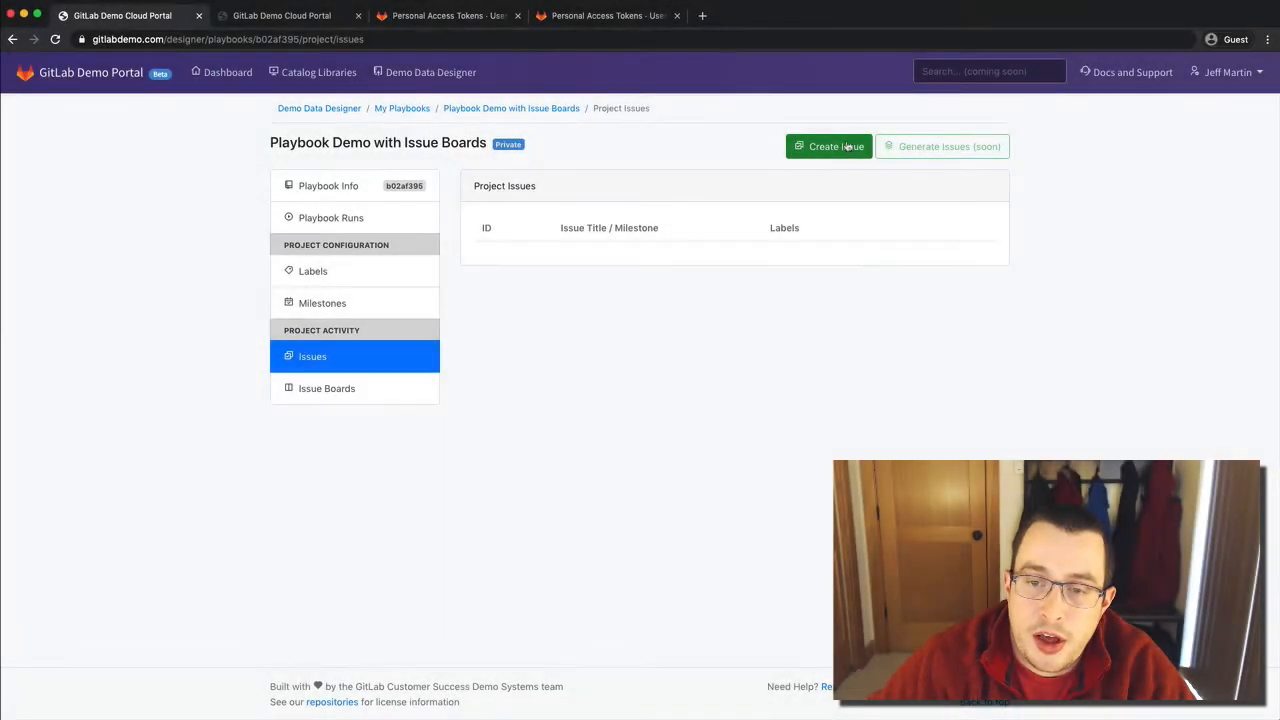
pyautogui.click(846, 150)
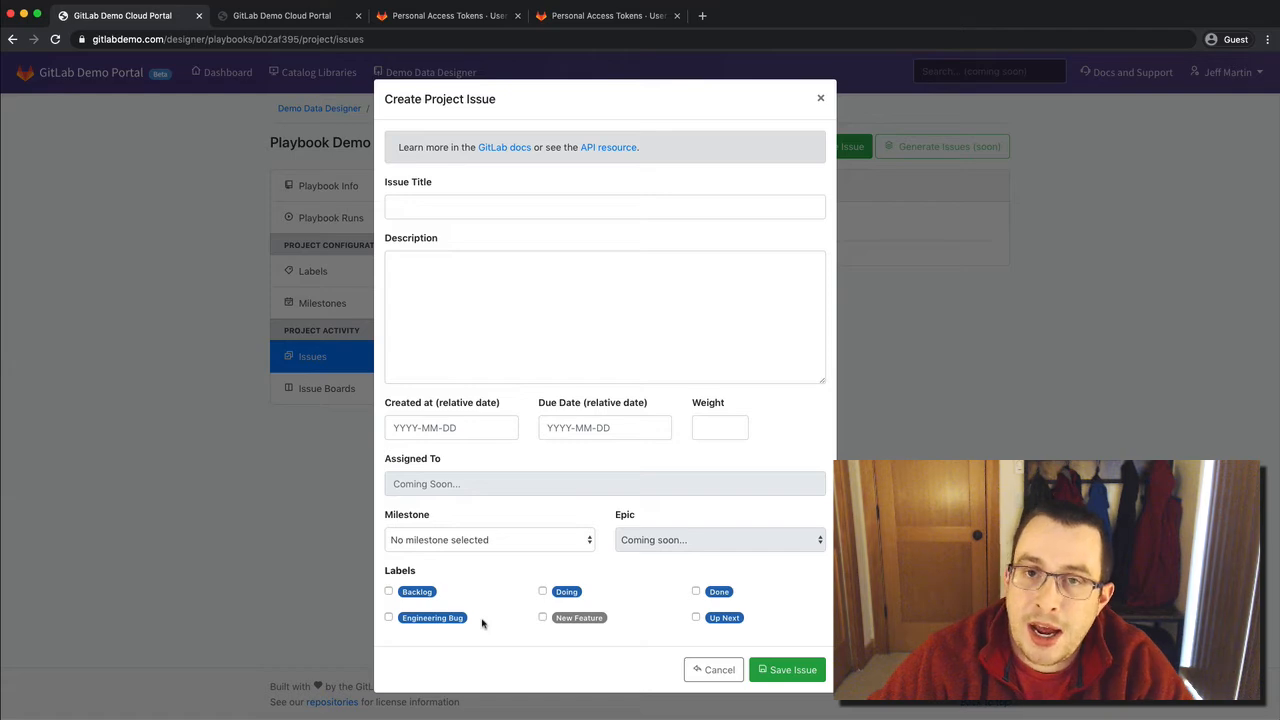
pyautogui.click(449, 206)
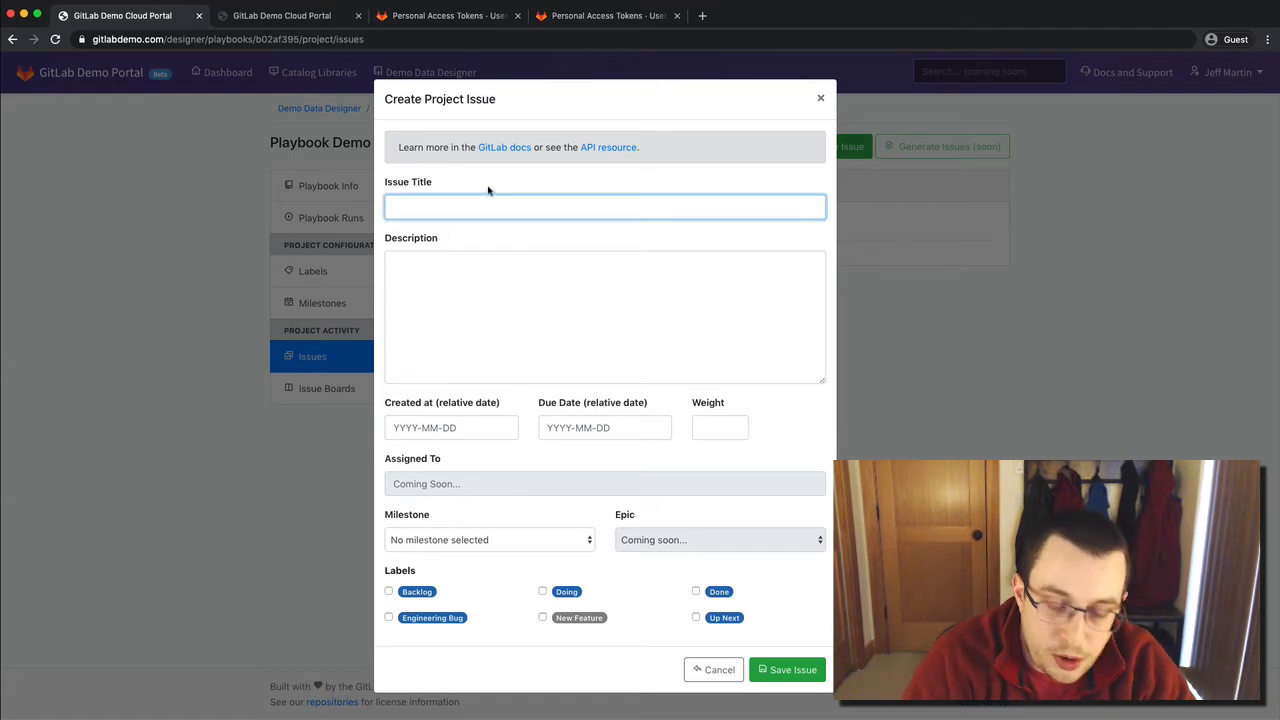
pyautogui.write('Proje')
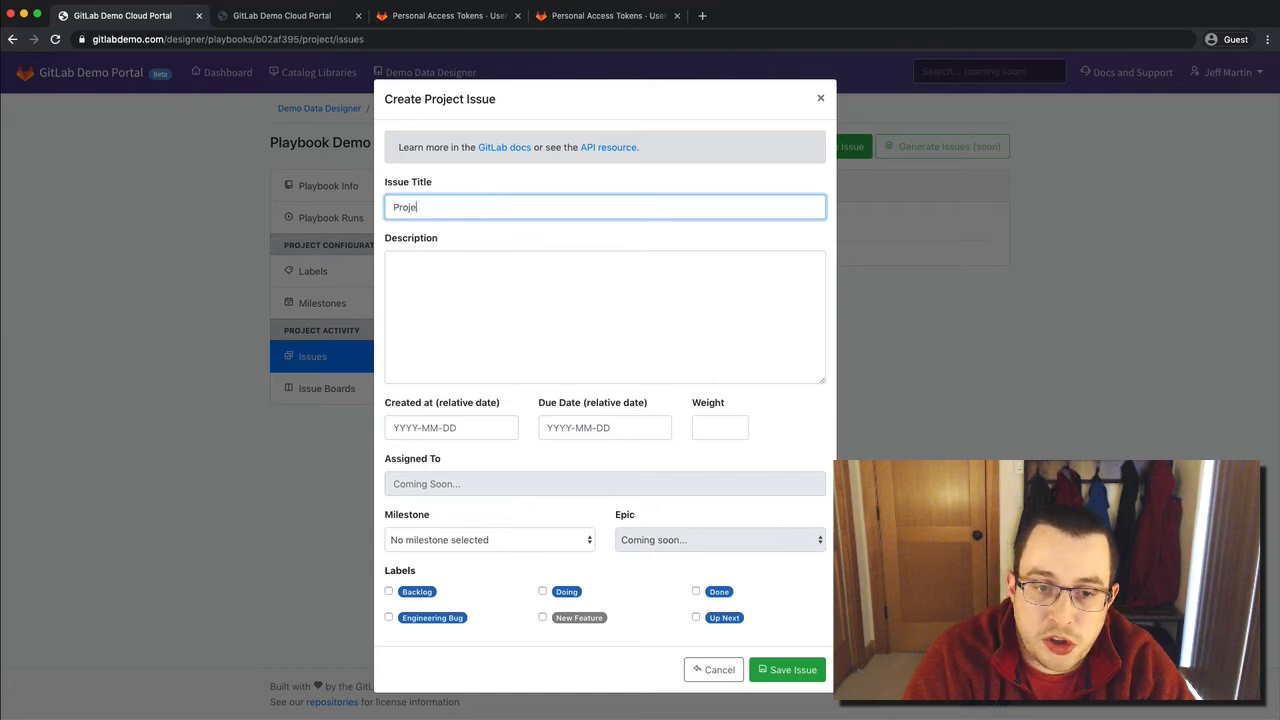
pyautogui.write('ct Scoping')
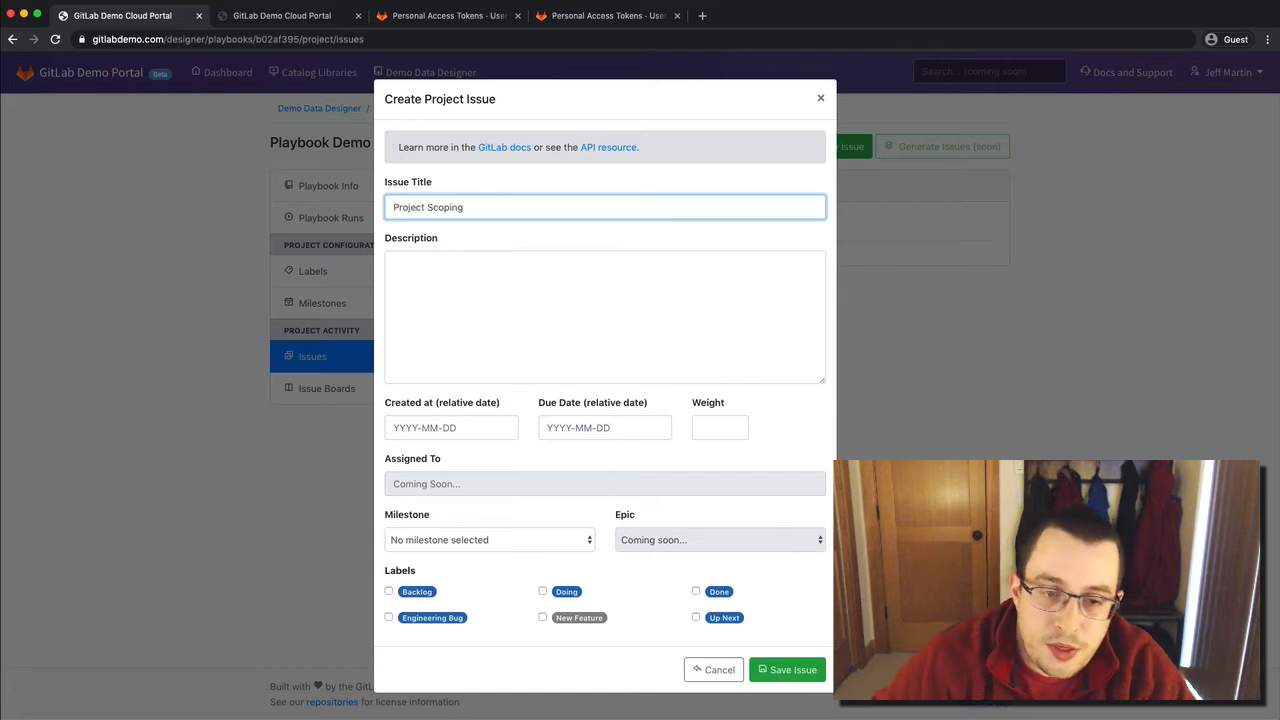
pyautogui.click(516, 300)
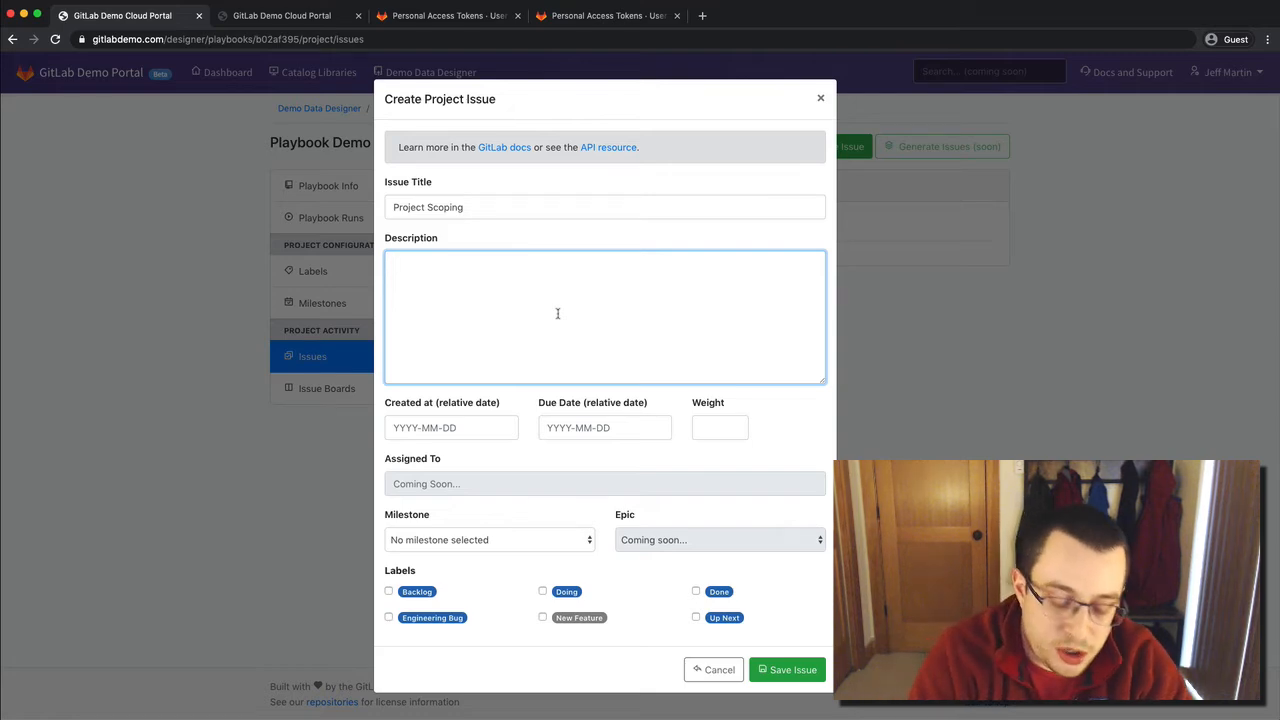
pyautogui.write('This issue is tra')
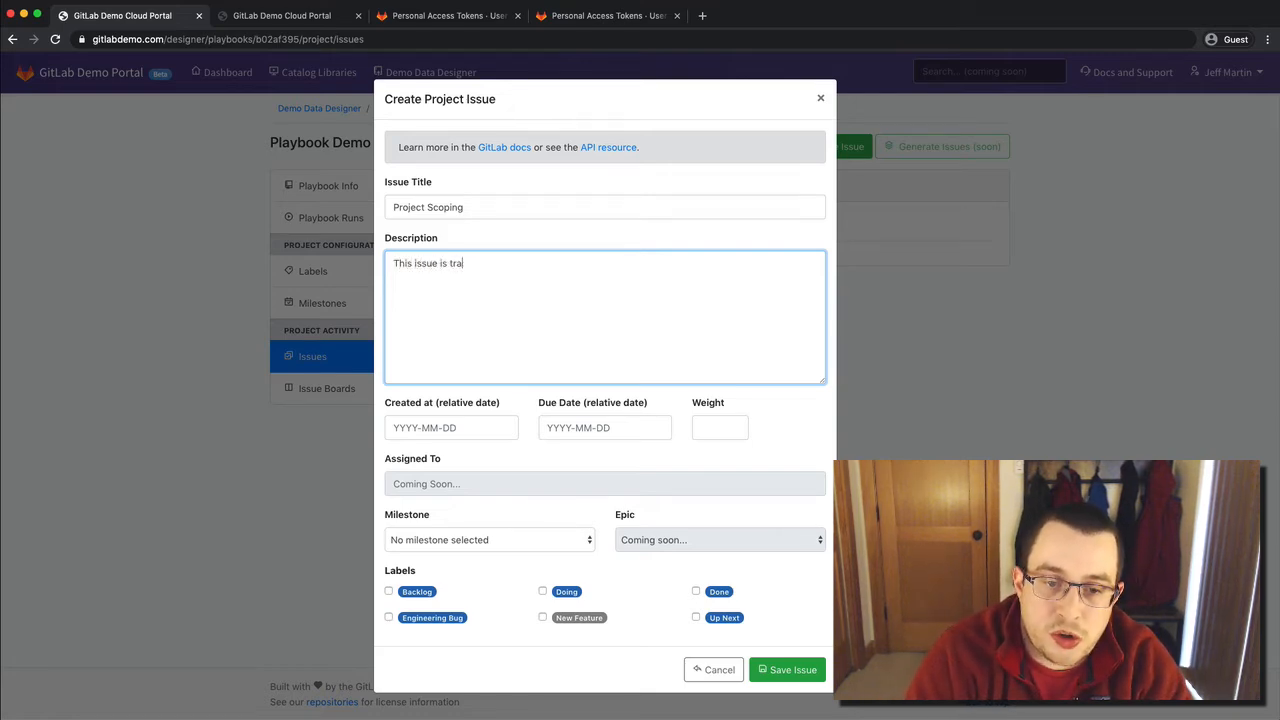
pyautogui.write('cking all of our scopi')
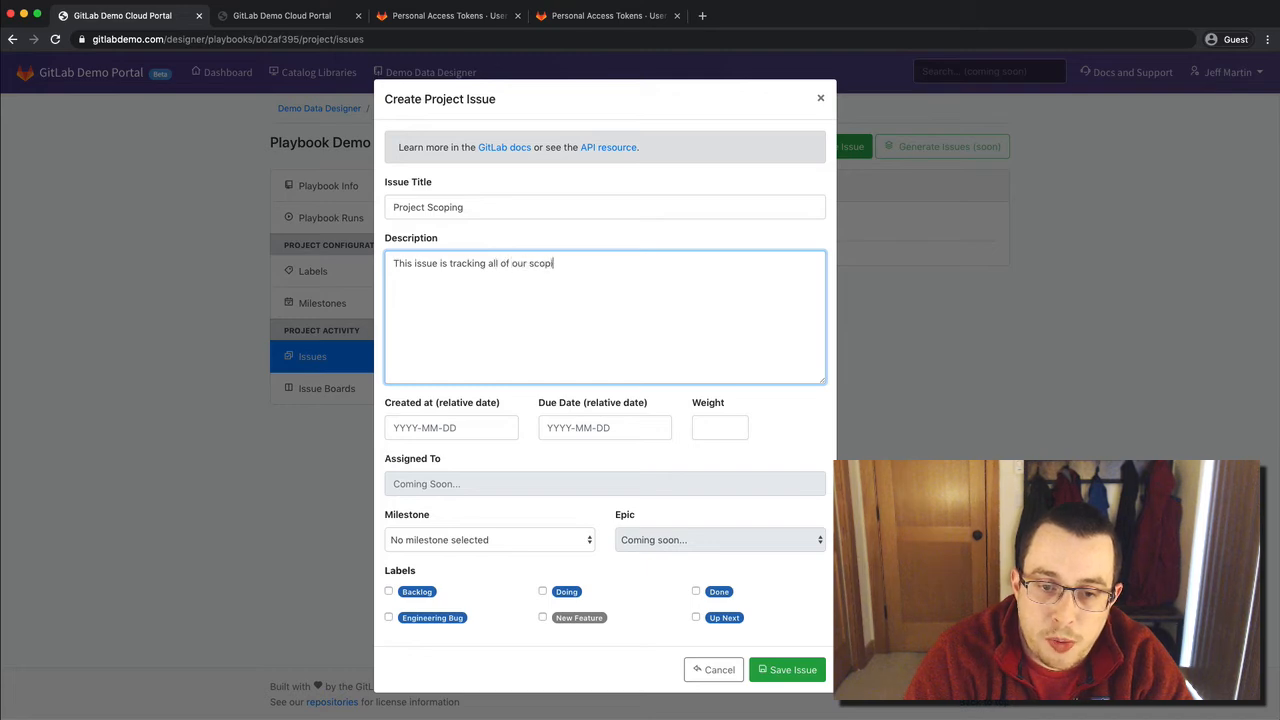
pyautogui.write('ng activities.')
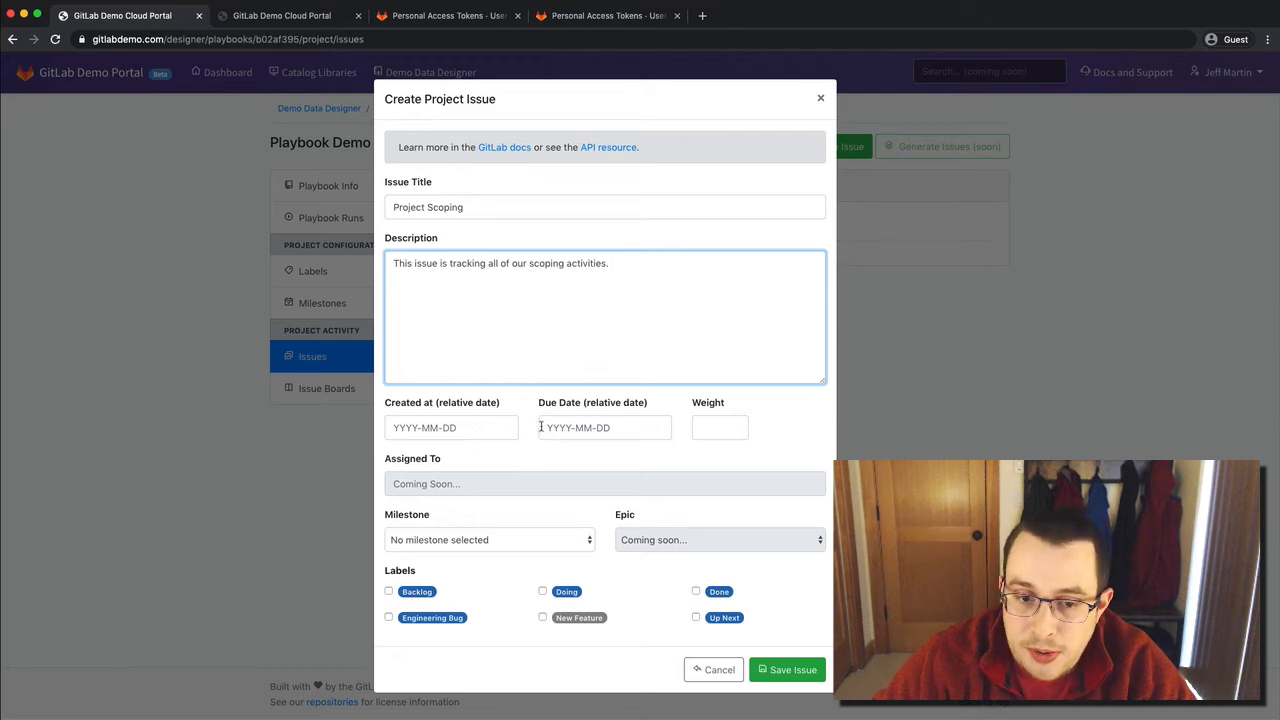
# - Set the Project Scoping issue's relative creation date to 2019-12-01
pyautogui.click(493, 429)
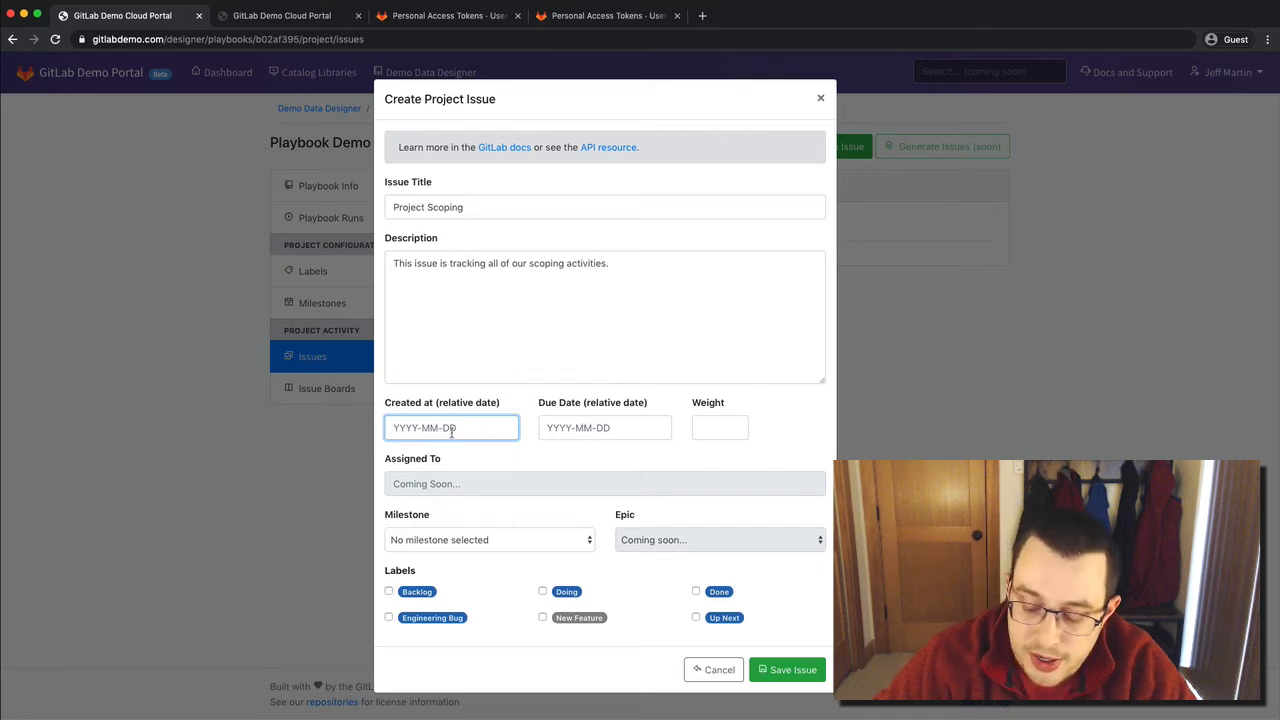
pyautogui.write('202')
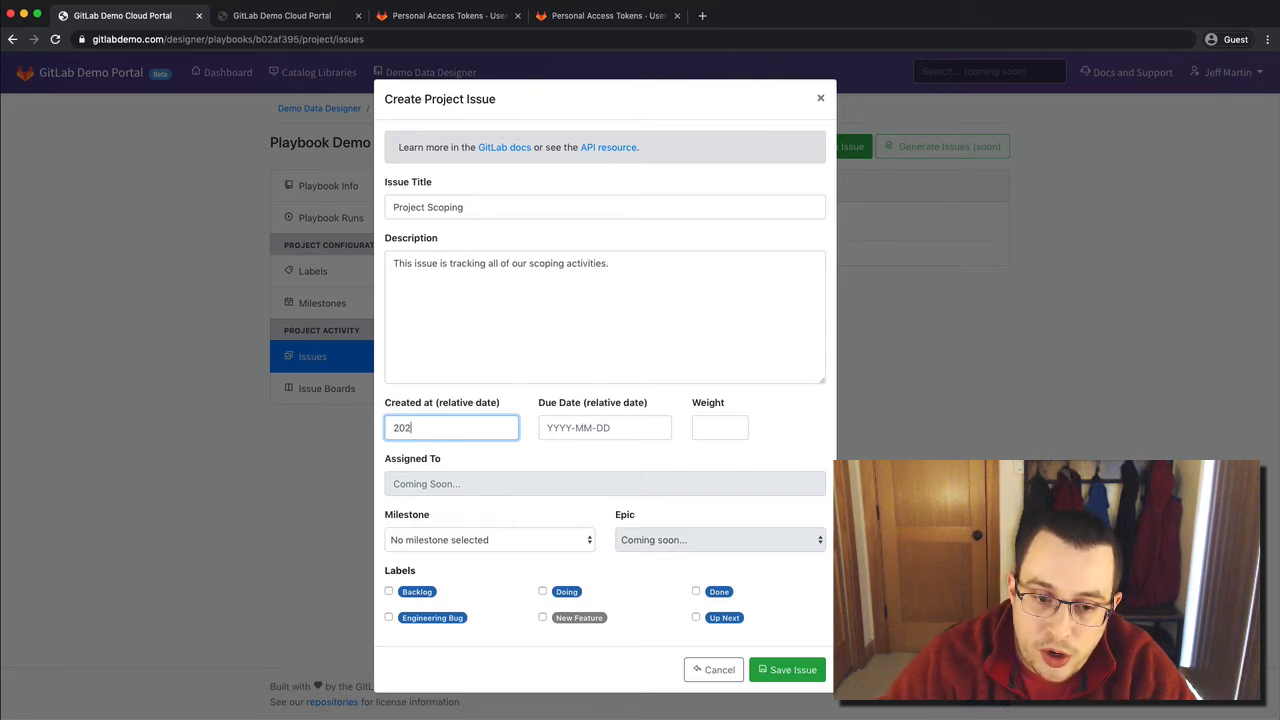
pyautogui.write('19-')
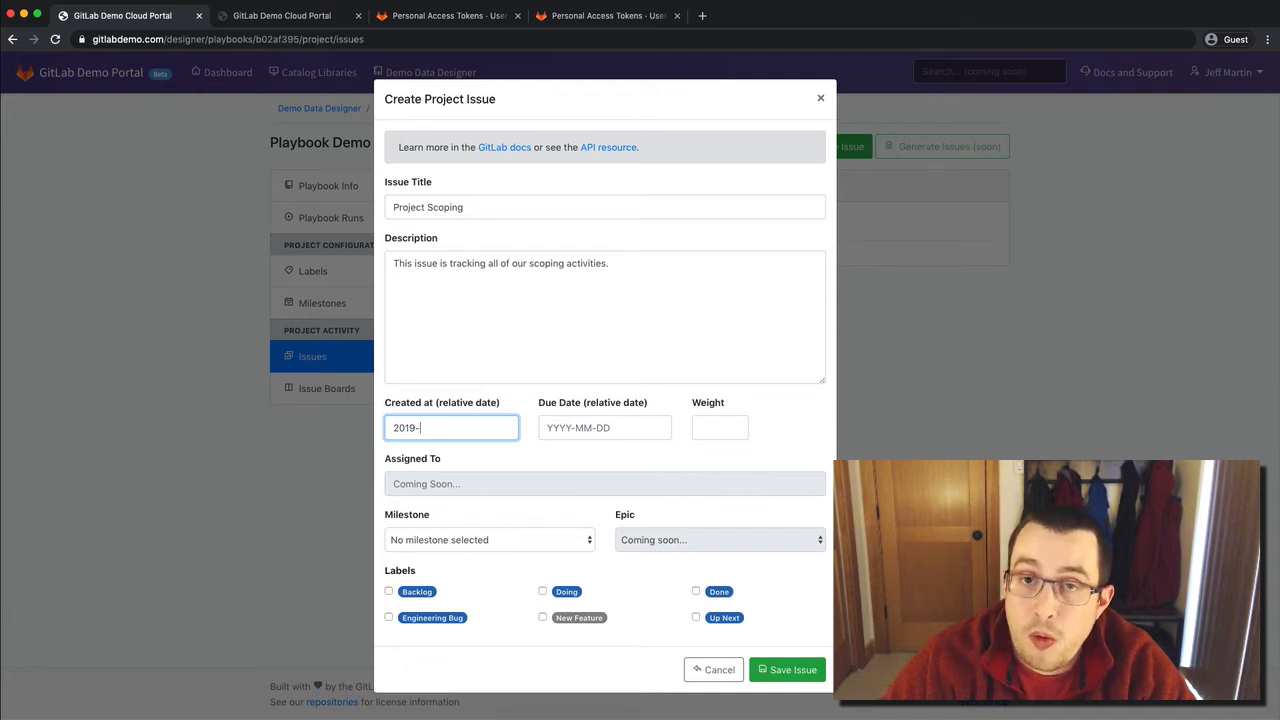
pyautogui.write('12-01')
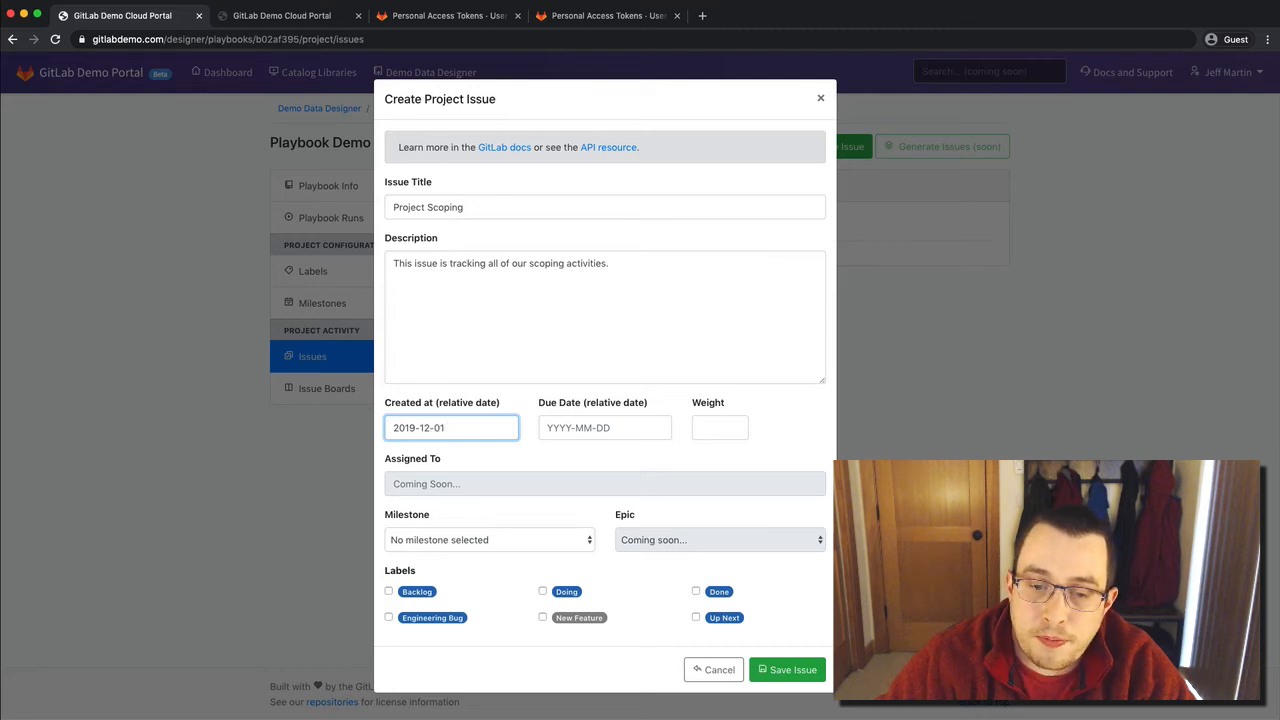
# - Set the Project Scoping issue's weight to 3, leaving its due date empty
pyautogui.press('Tab')
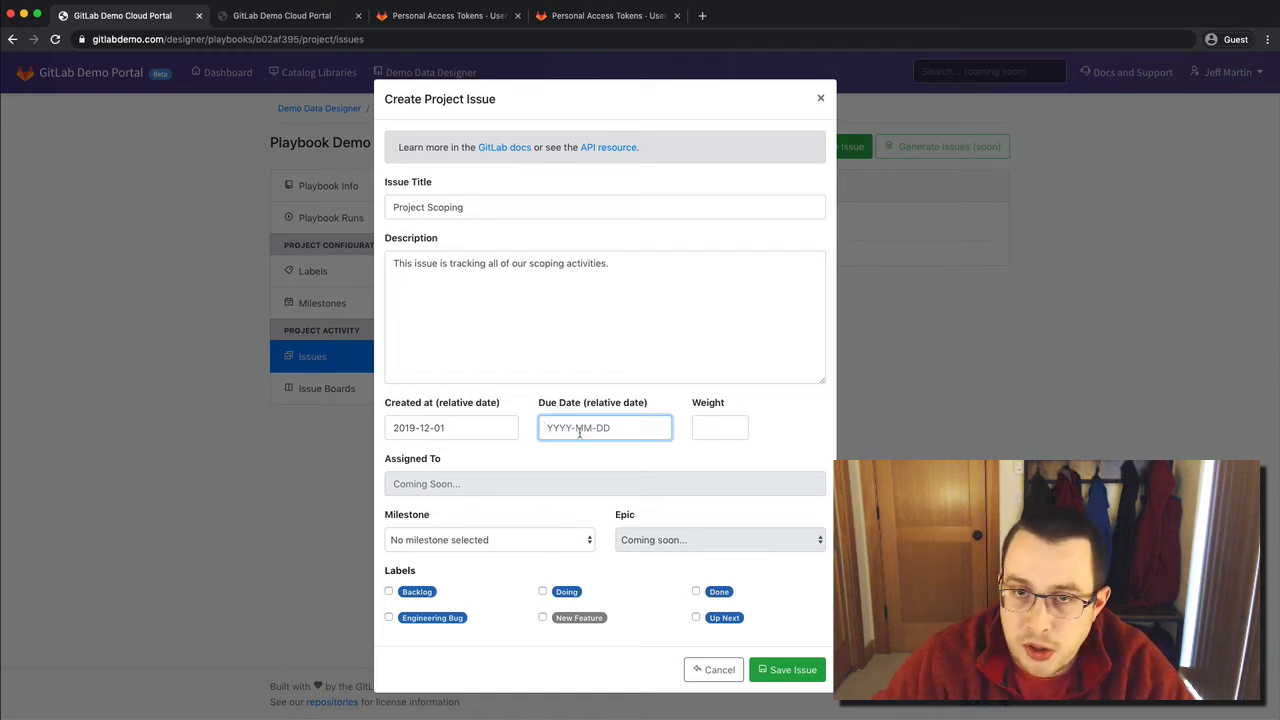
pyautogui.click(589, 458)
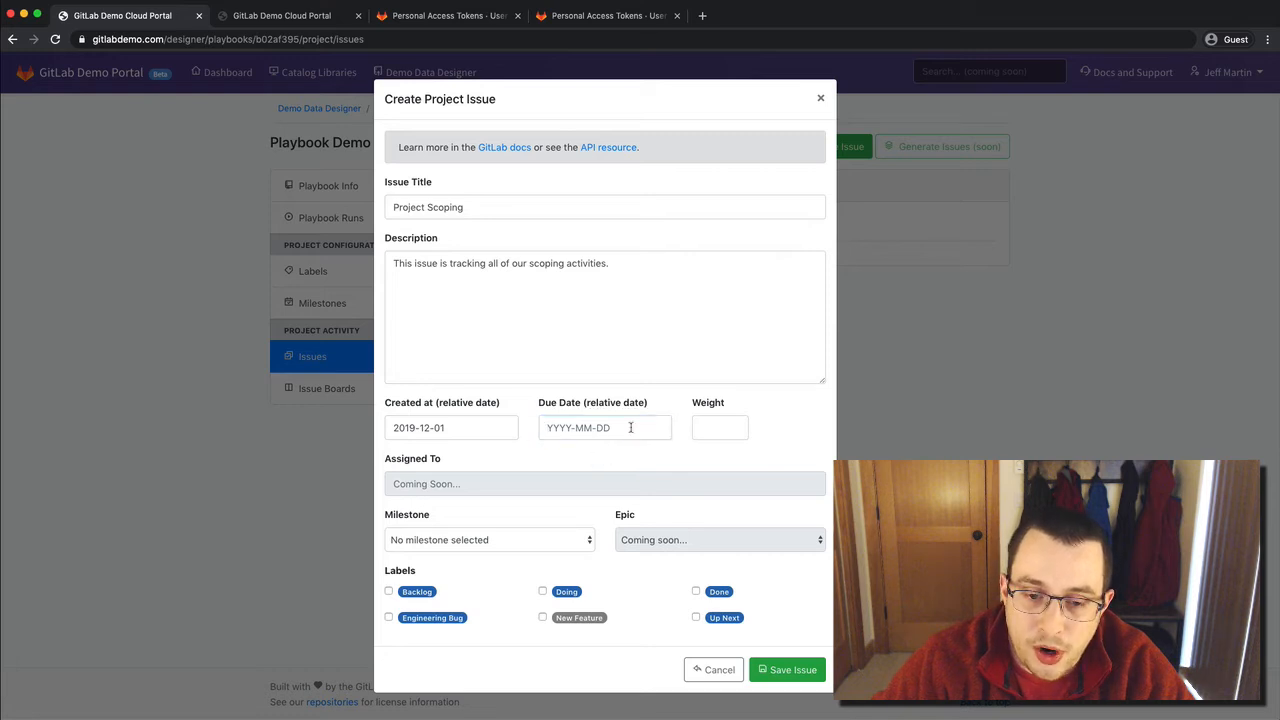
pyautogui.click(737, 429)
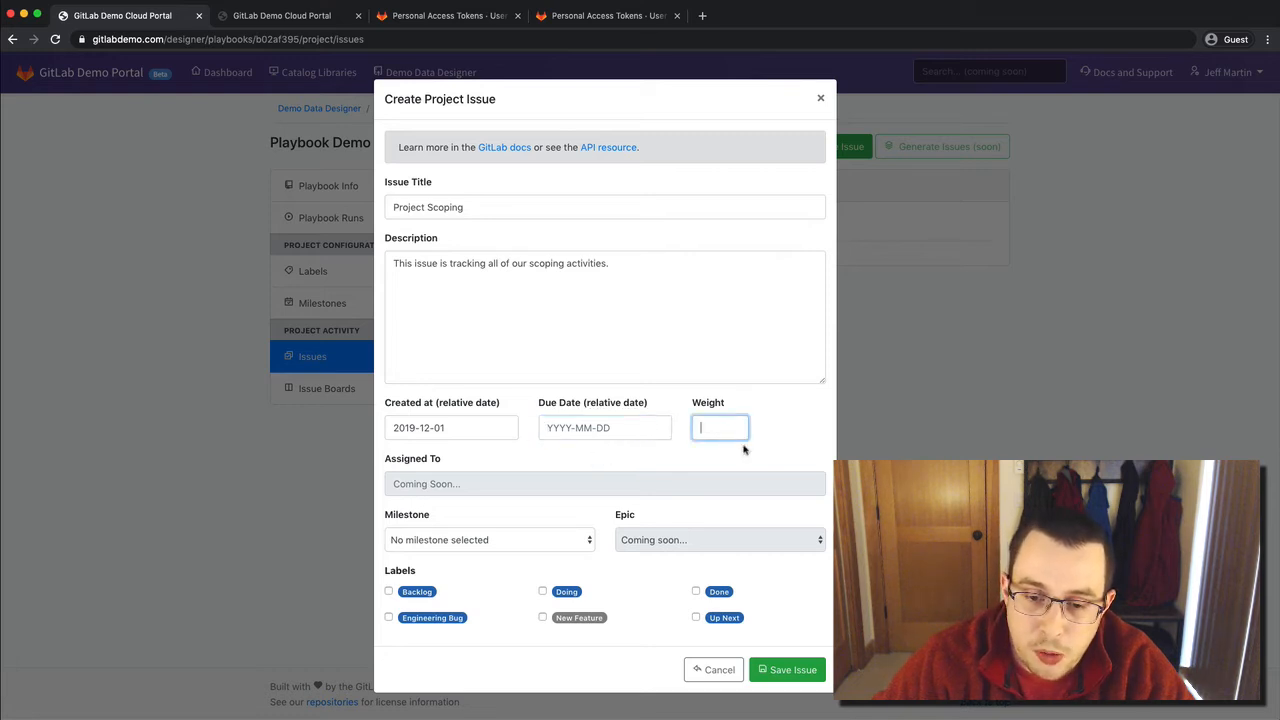
pyautogui.write('3')
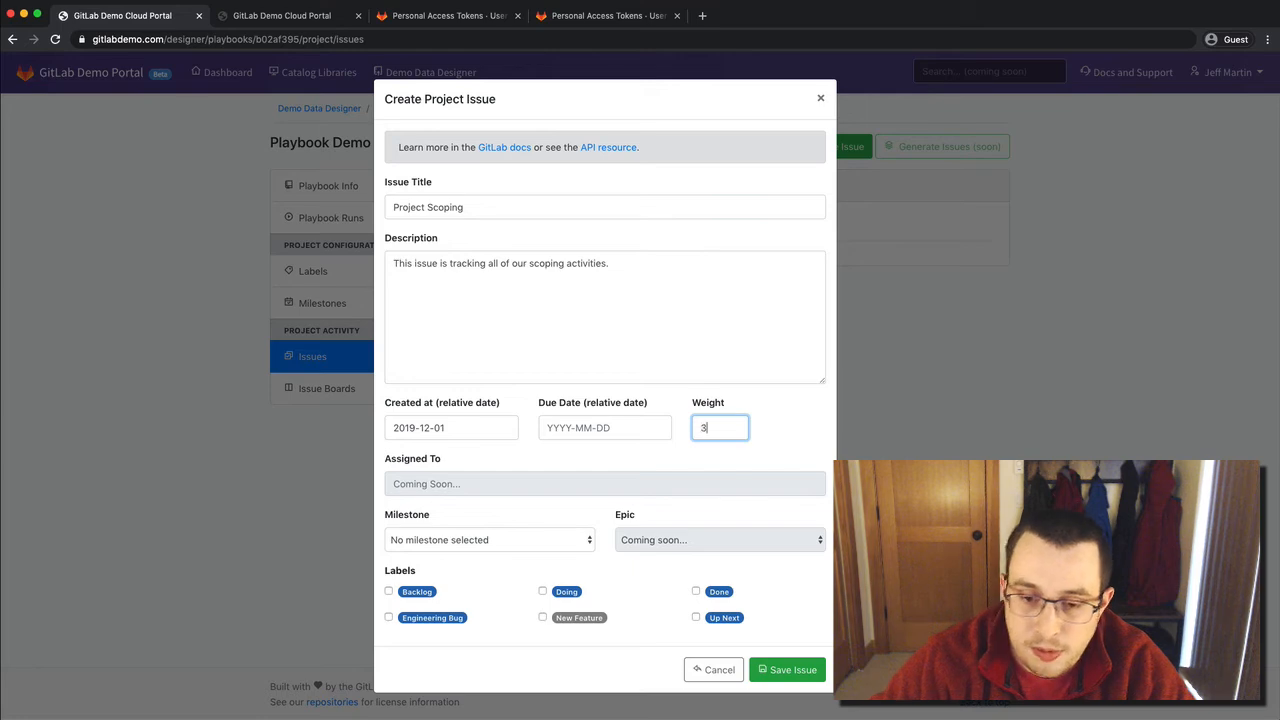
pyautogui.click(706, 474)
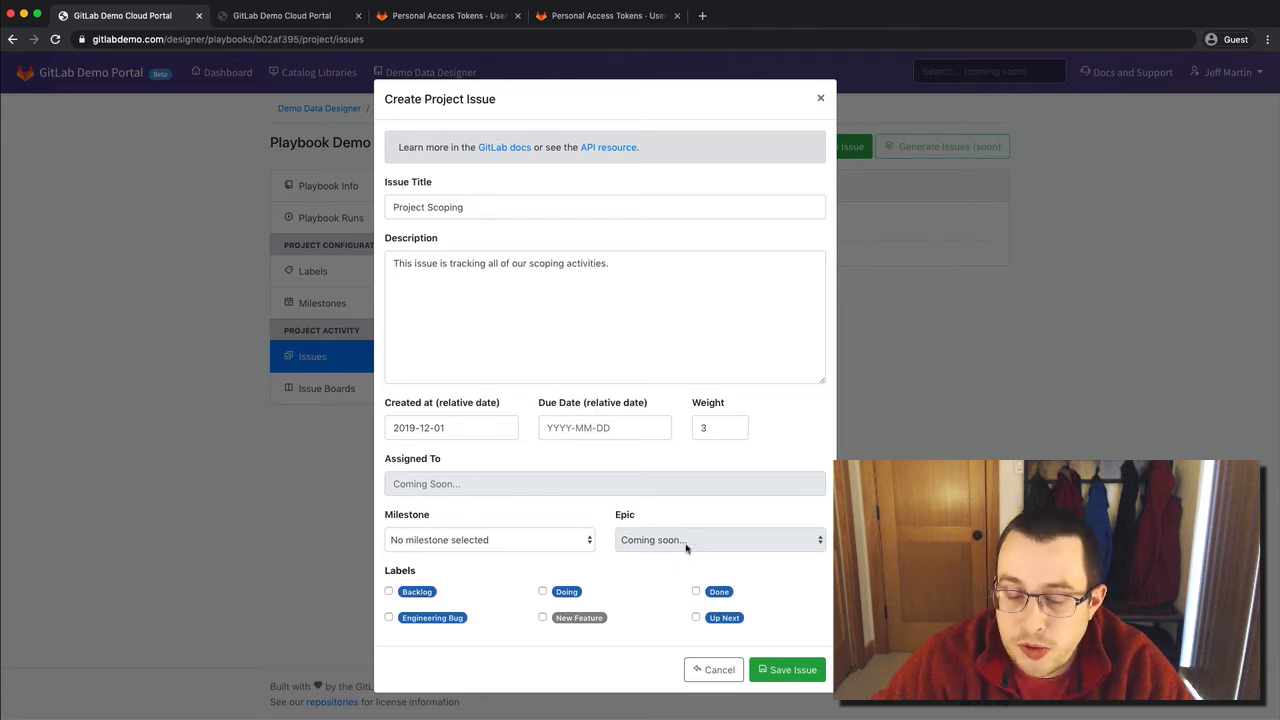
# - Assign the Project Scoping issue to the Version 2.0 milestone and apply the Doing and New Feature labels
pyautogui.click(523, 541)
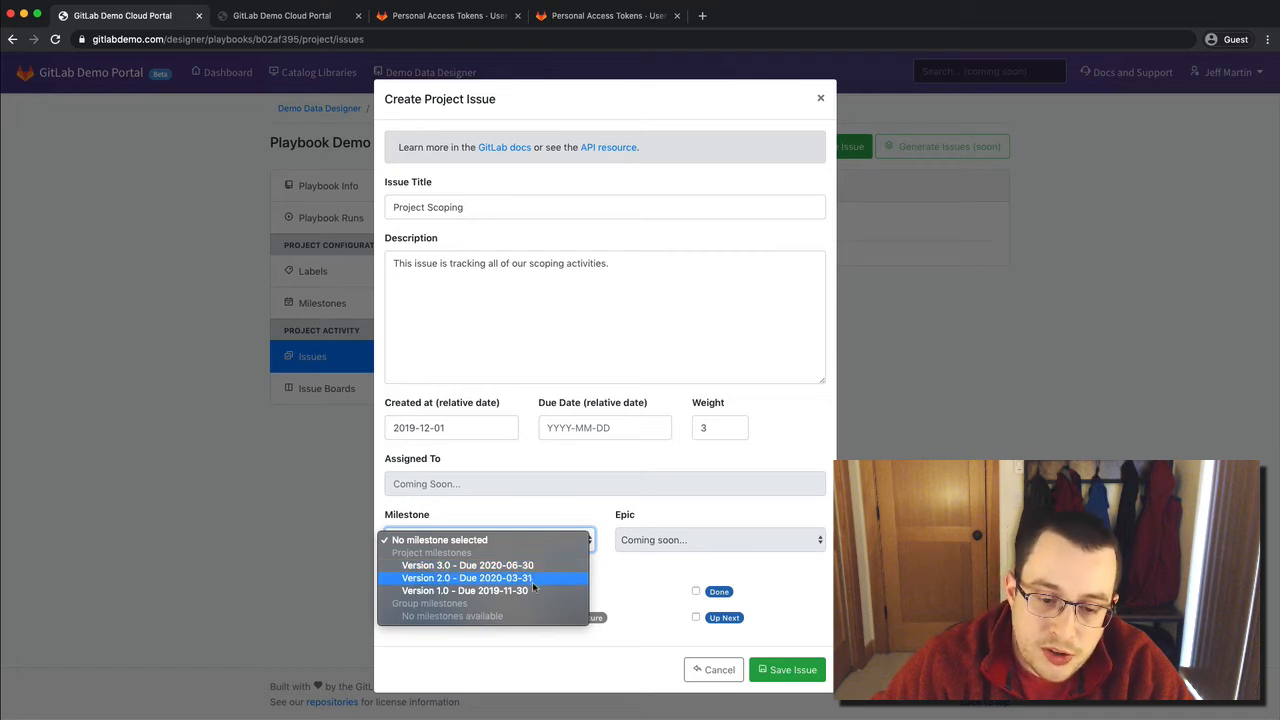
pyautogui.click(532, 582)
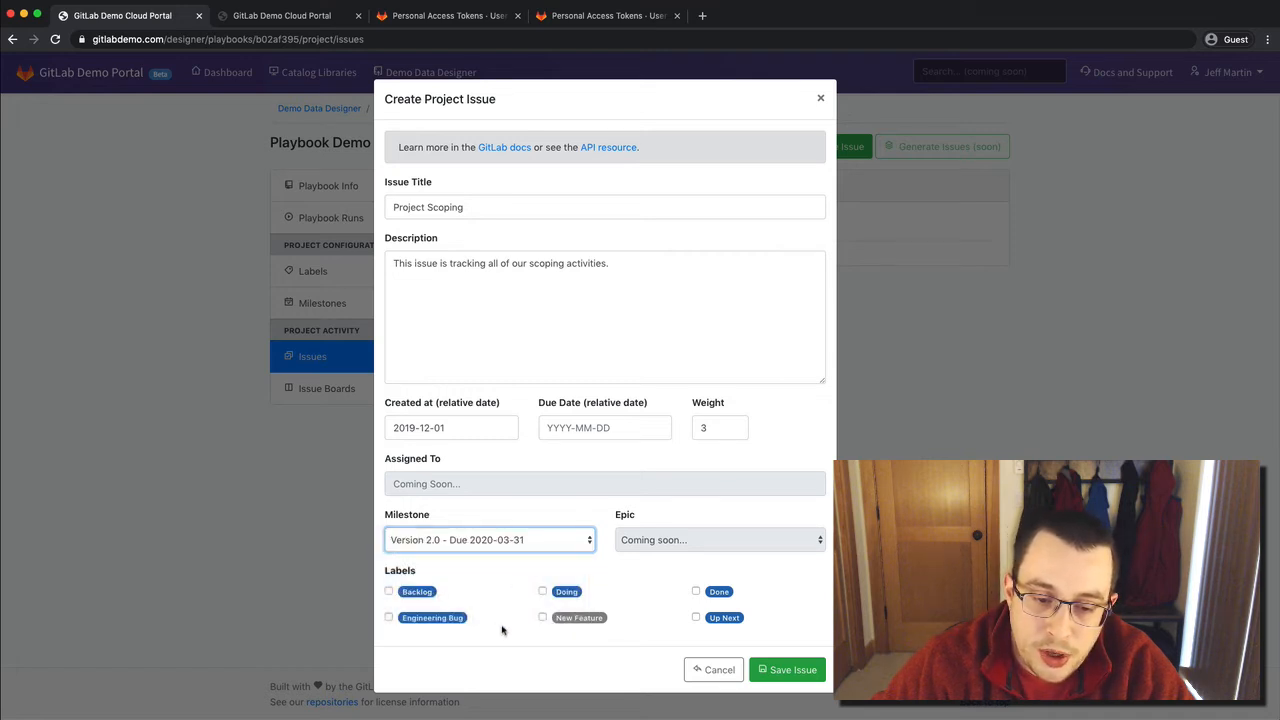
pyautogui.click(543, 592)
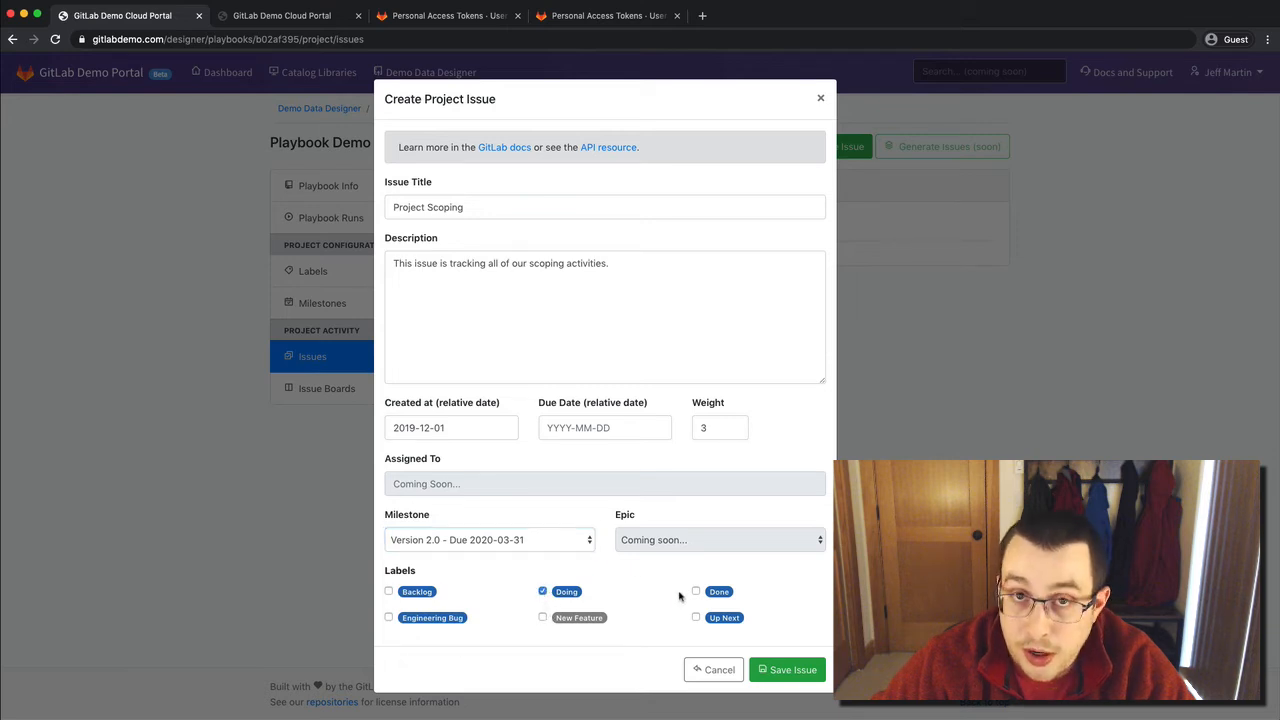
pyautogui.click(543, 618)
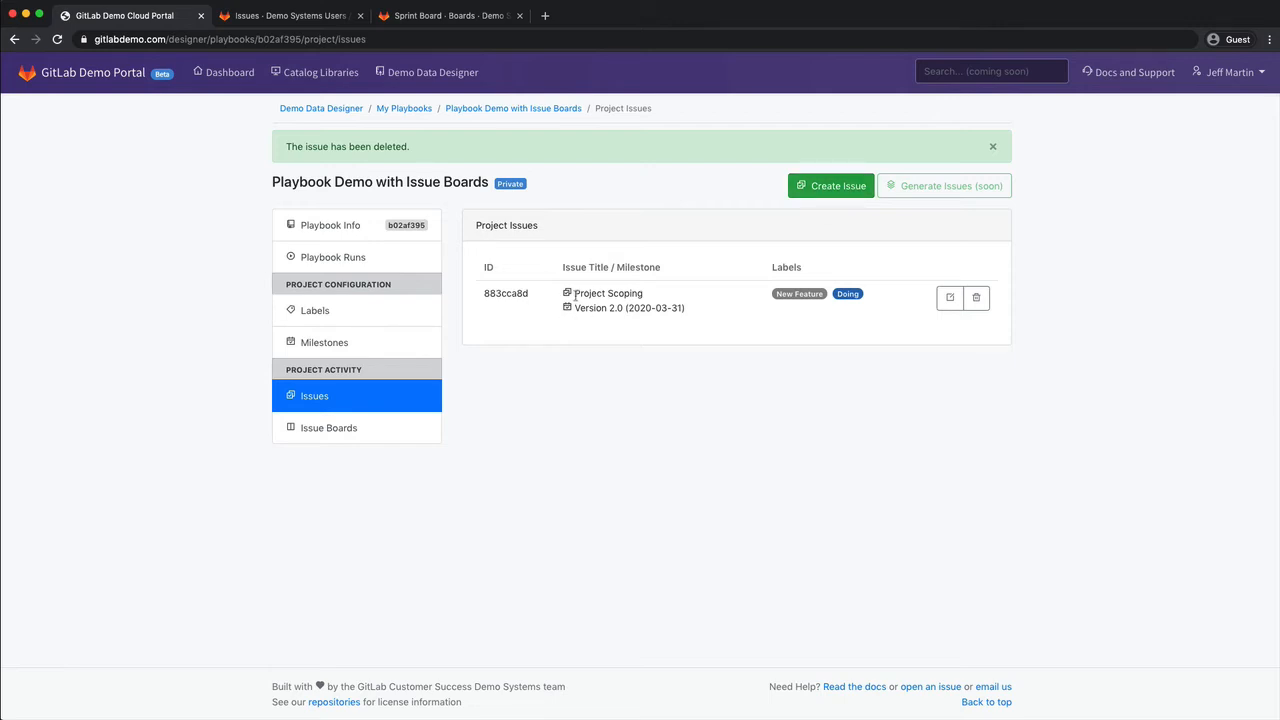
# - Start another project issue in the playbook with the title "Proof of Concept"
pyautogui.click(838, 186)
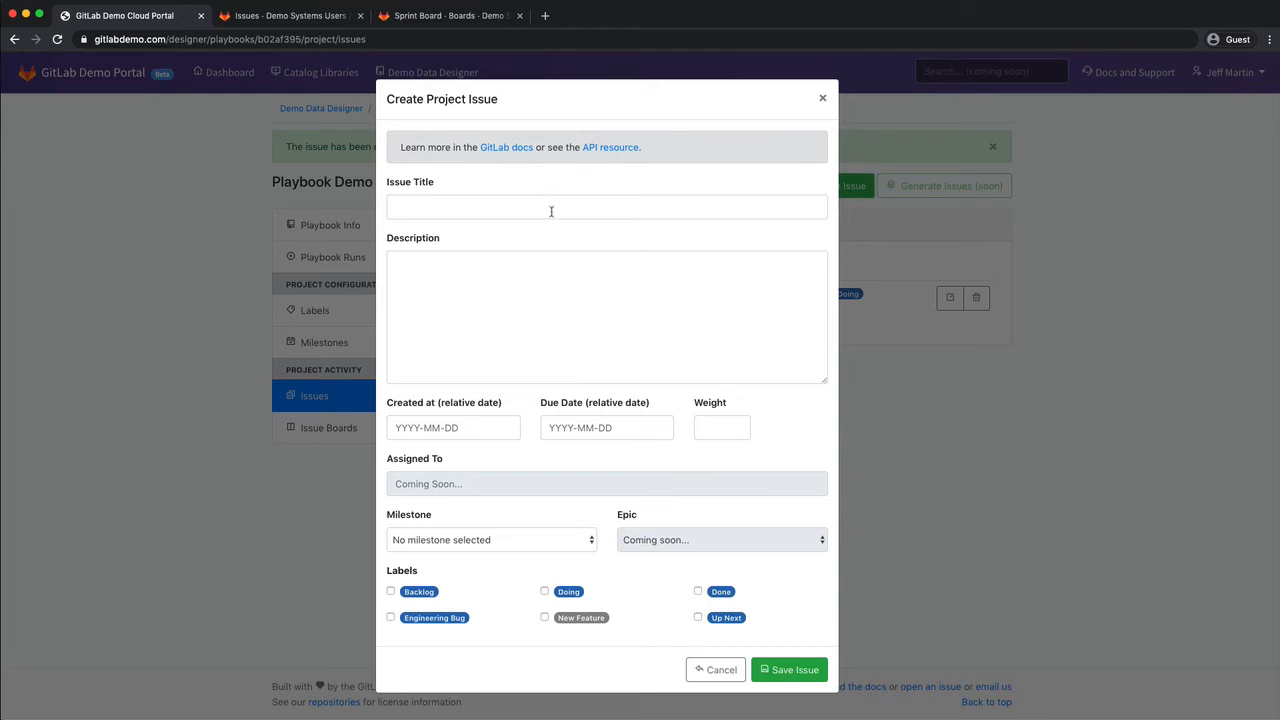
pyautogui.click(551, 211)
pyautogui.write('Proof of ')
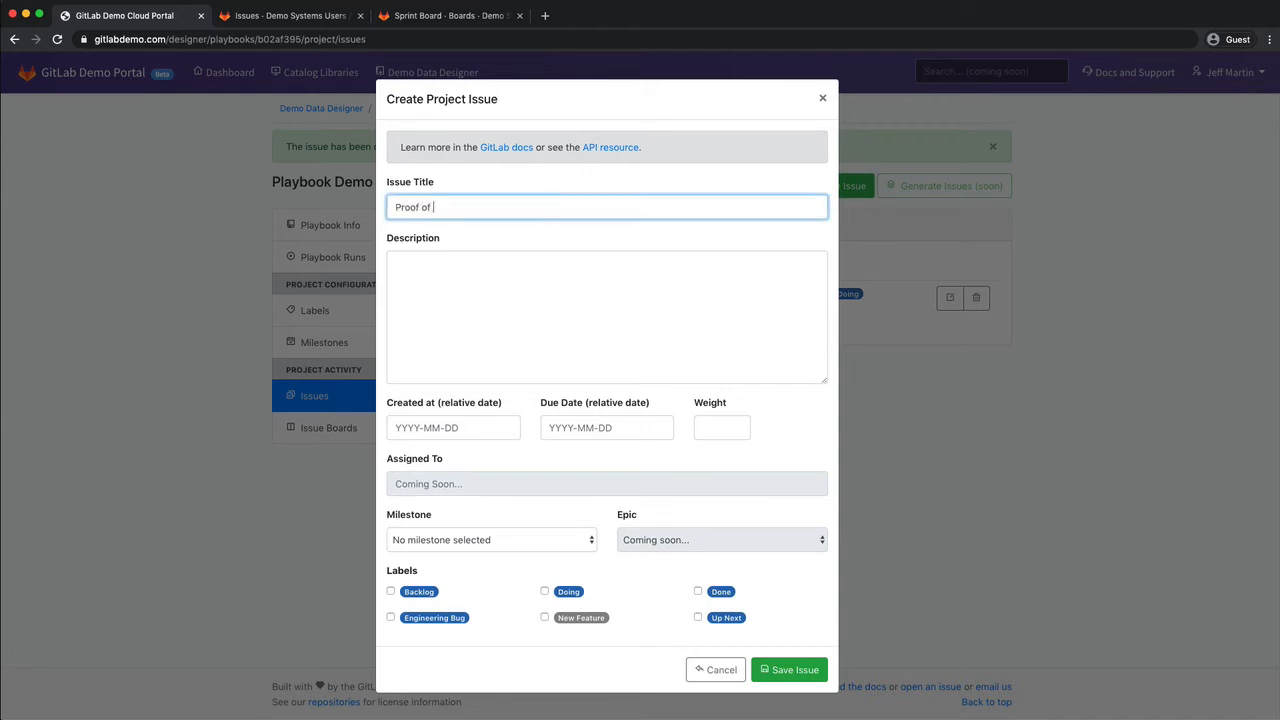
pyautogui.write('c')
pyautogui.press('BackSpace')
pyautogui.write('Cocne')
pyautogui.press('BackSpace')
pyautogui.press('BackSpace')
pyautogui.press('BackSpace')
pyautogui.press('BackSpace')
pyautogui.write('oncept')
pyautogui.press('Tab')
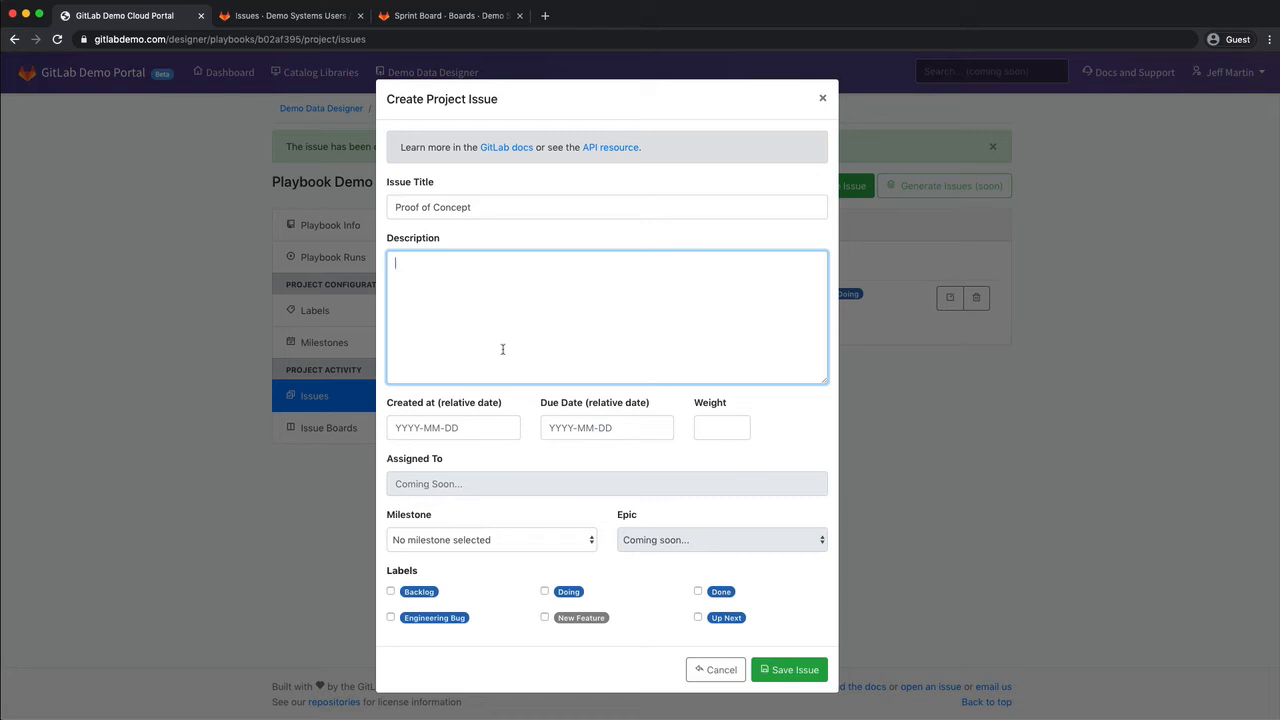
# - Set the Proof of Concept issue's creation date to 2020-01-08, due date to 2020-01-24 and weight to 4
pyautogui.click(482, 433)
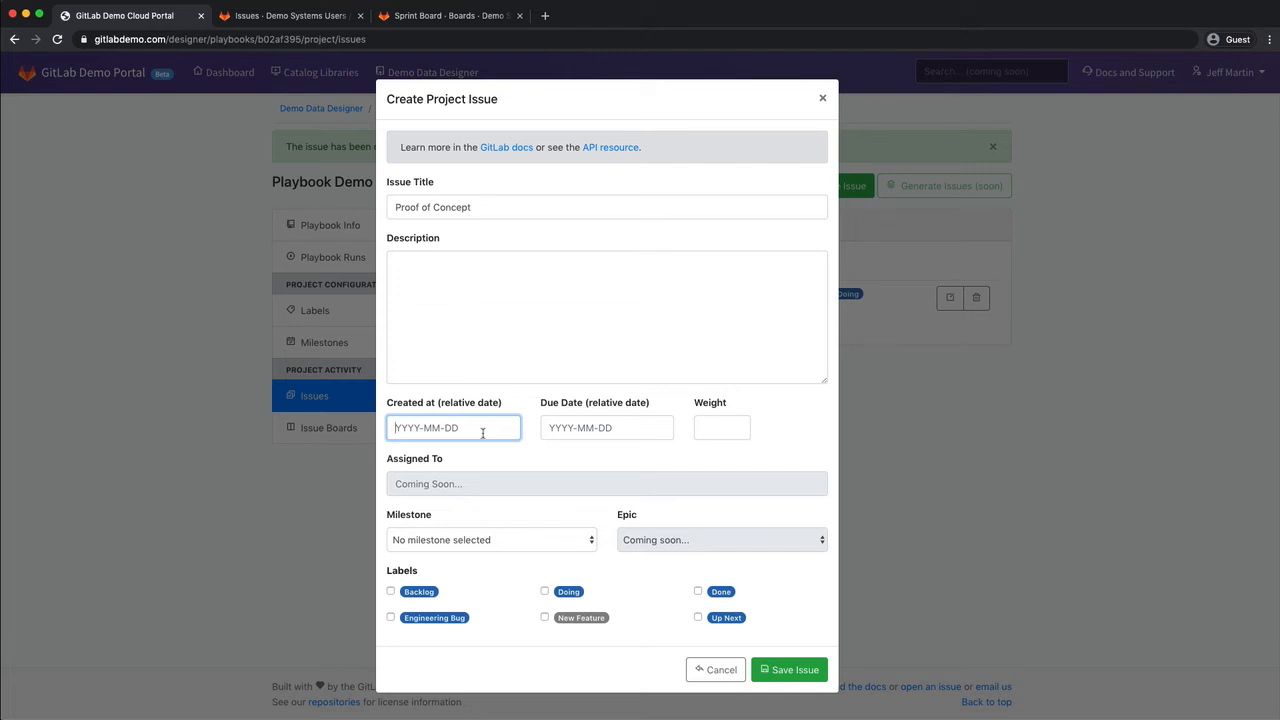
pyautogui.write('2020-01-08')
pyautogui.press('Tab')
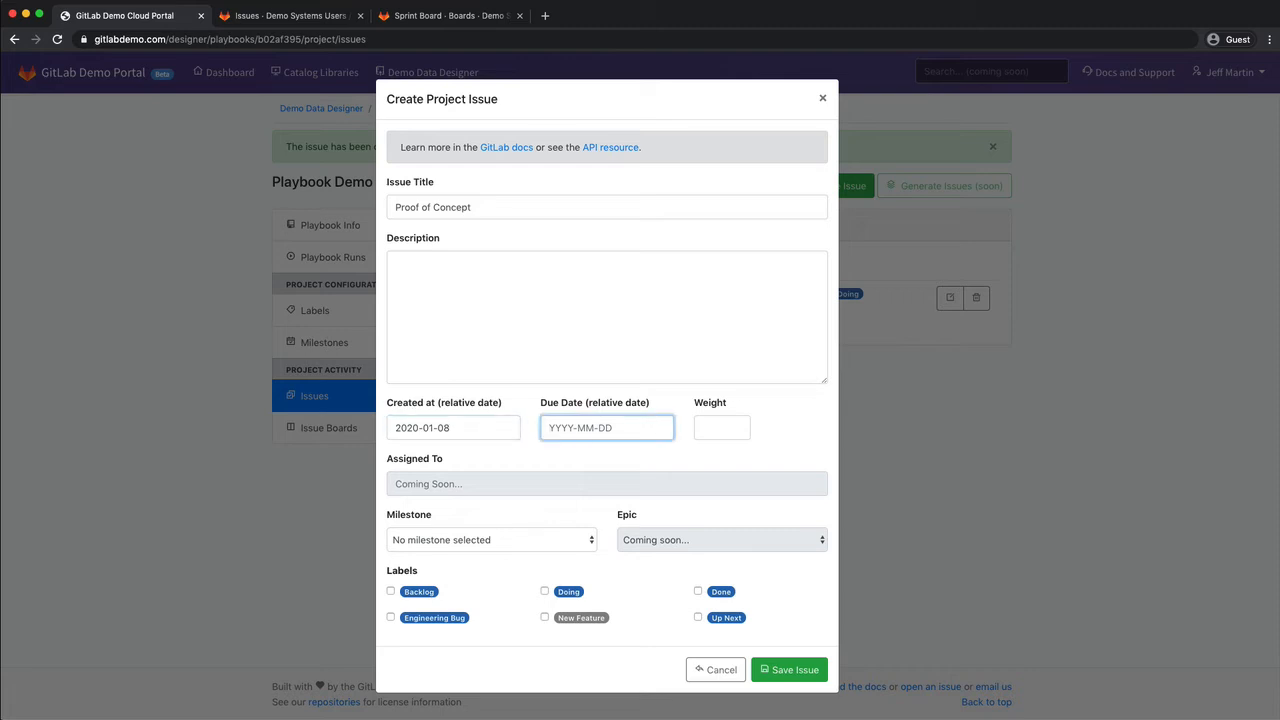
pyautogui.write('2020-01-24')
pyautogui.press('Tab')
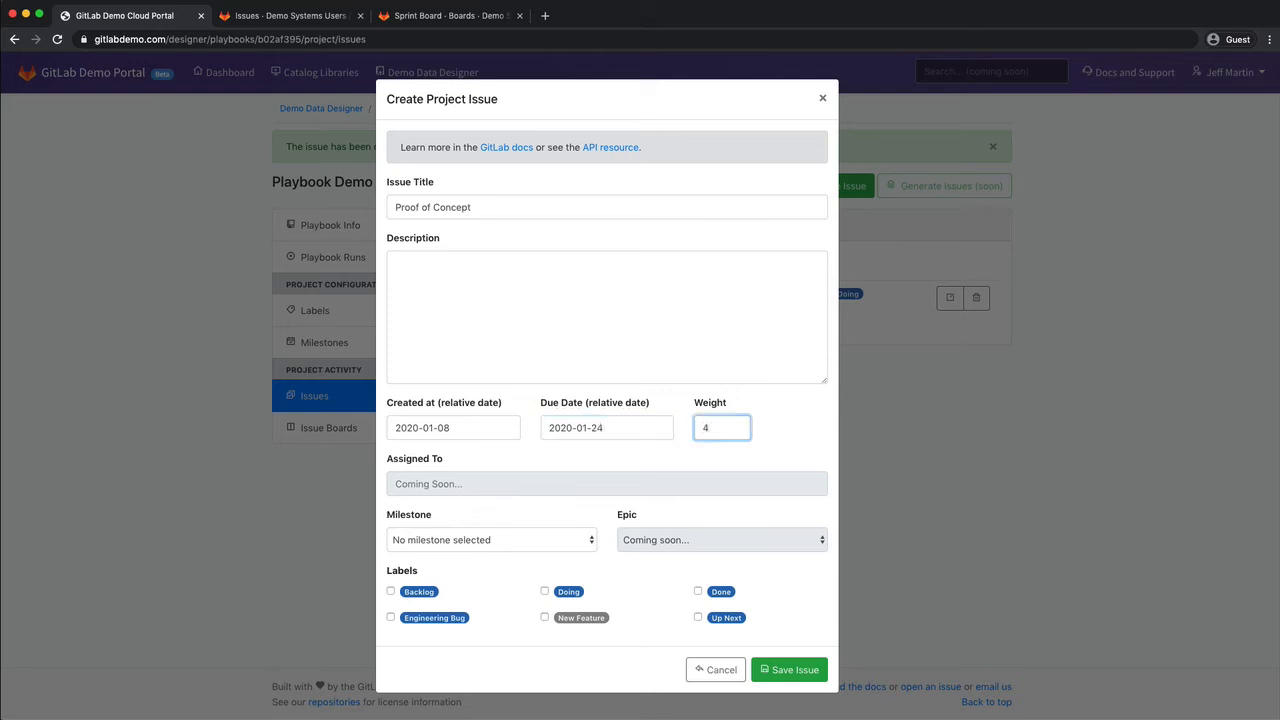
# - Assign the Proof of Concept issue to the Version 2.0 milestone with the Up Next label and save it
pyautogui.click(499, 545)
pyautogui.click(510, 580)
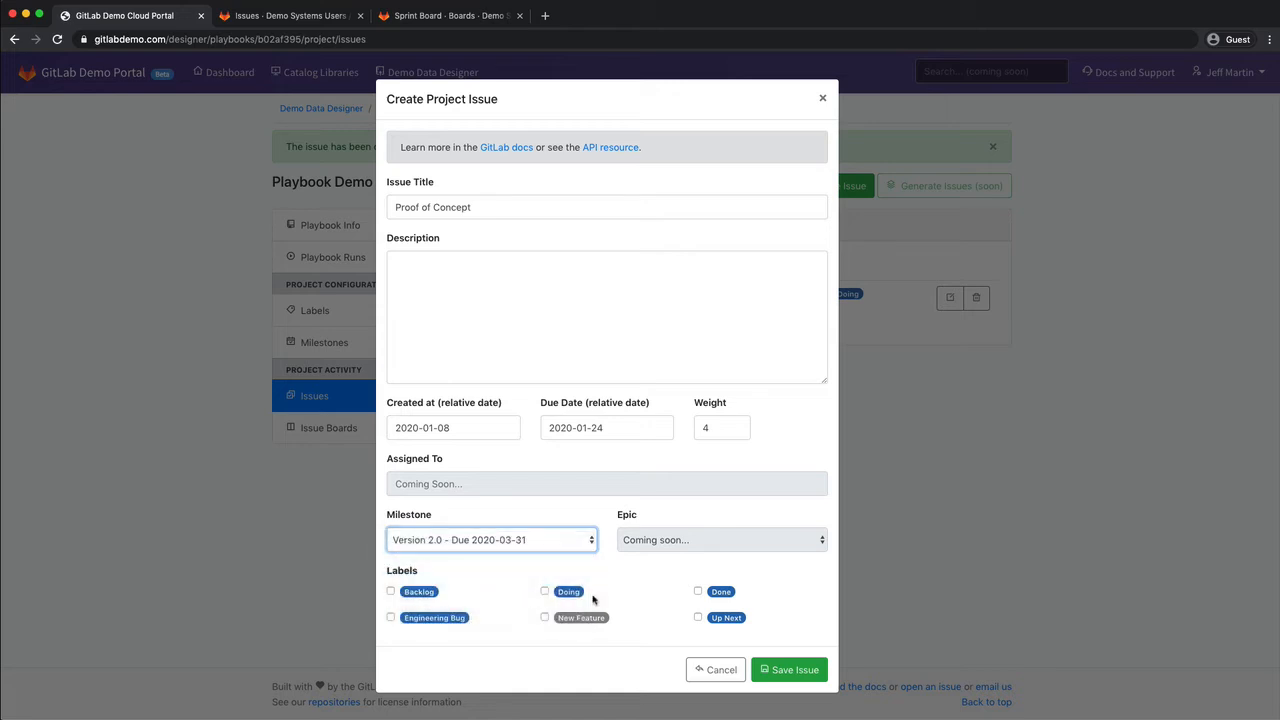
pyautogui.click(698, 618)
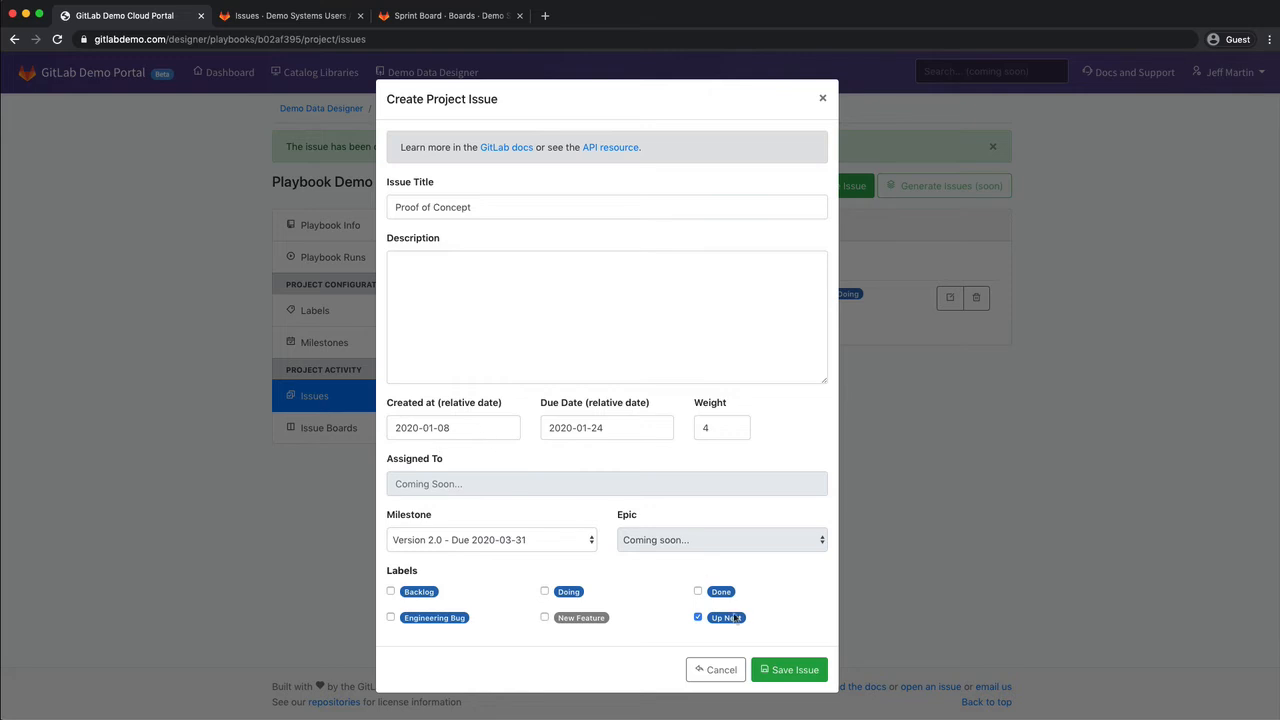
pyautogui.click(792, 672)
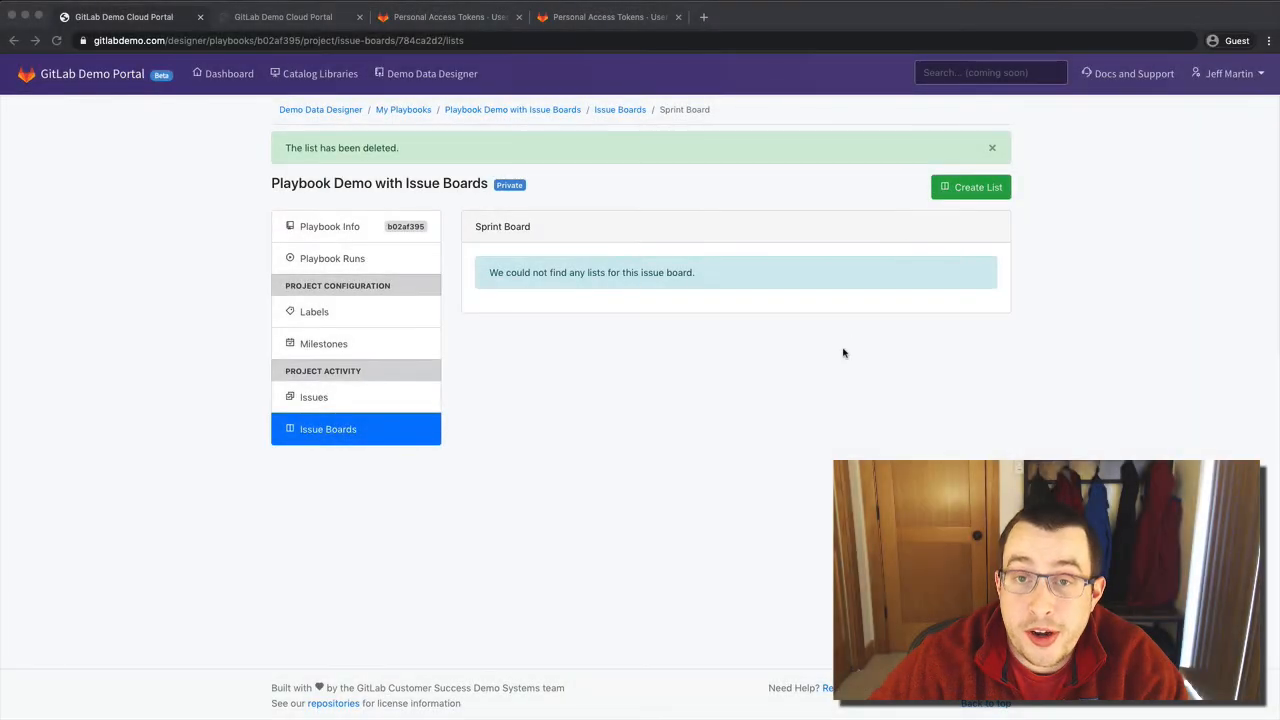
# - Create a list on the Sprint Board based on the Up Next project label
pyautogui.click(848, 331)
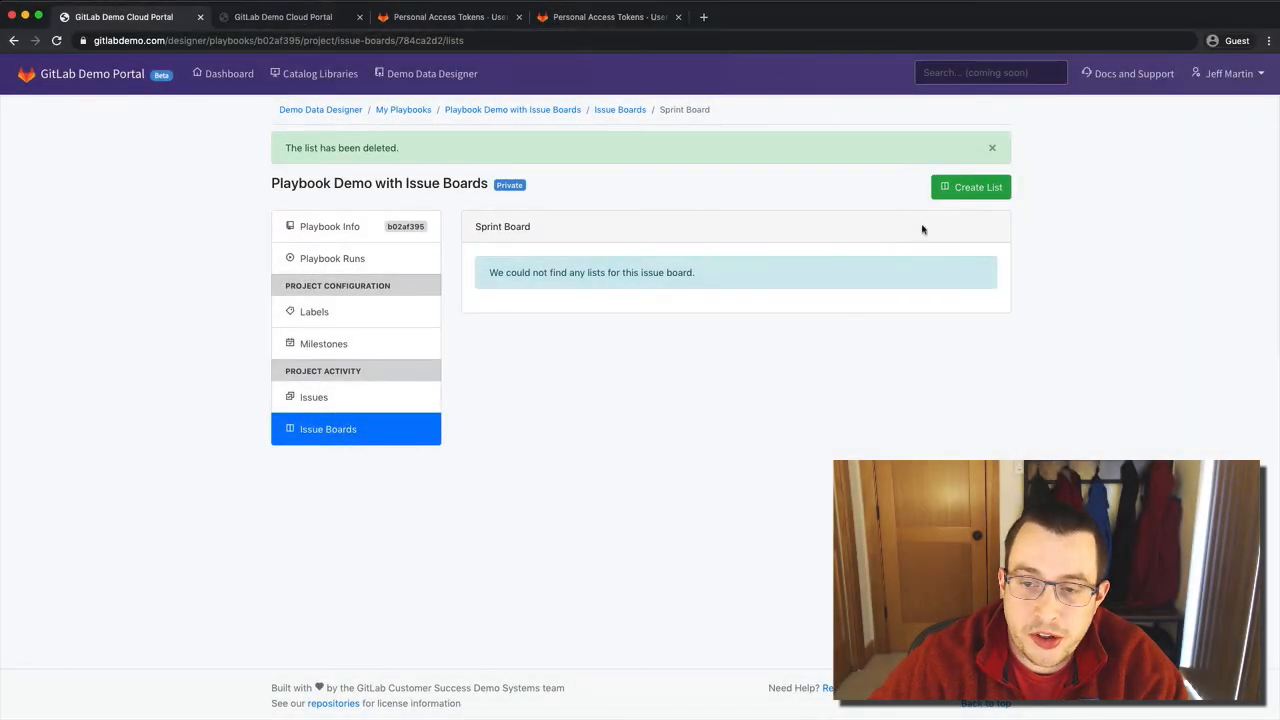
pyautogui.click(961, 189)
pyautogui.click(523, 333)
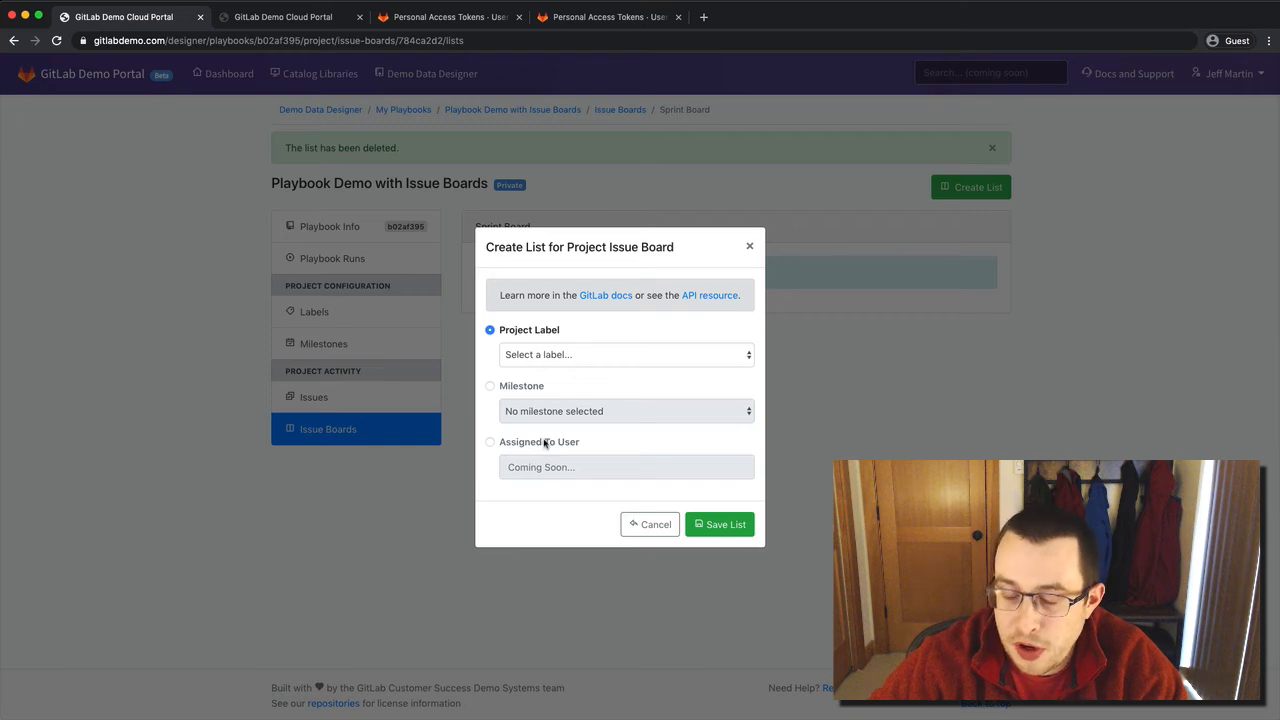
pyautogui.click(547, 357)
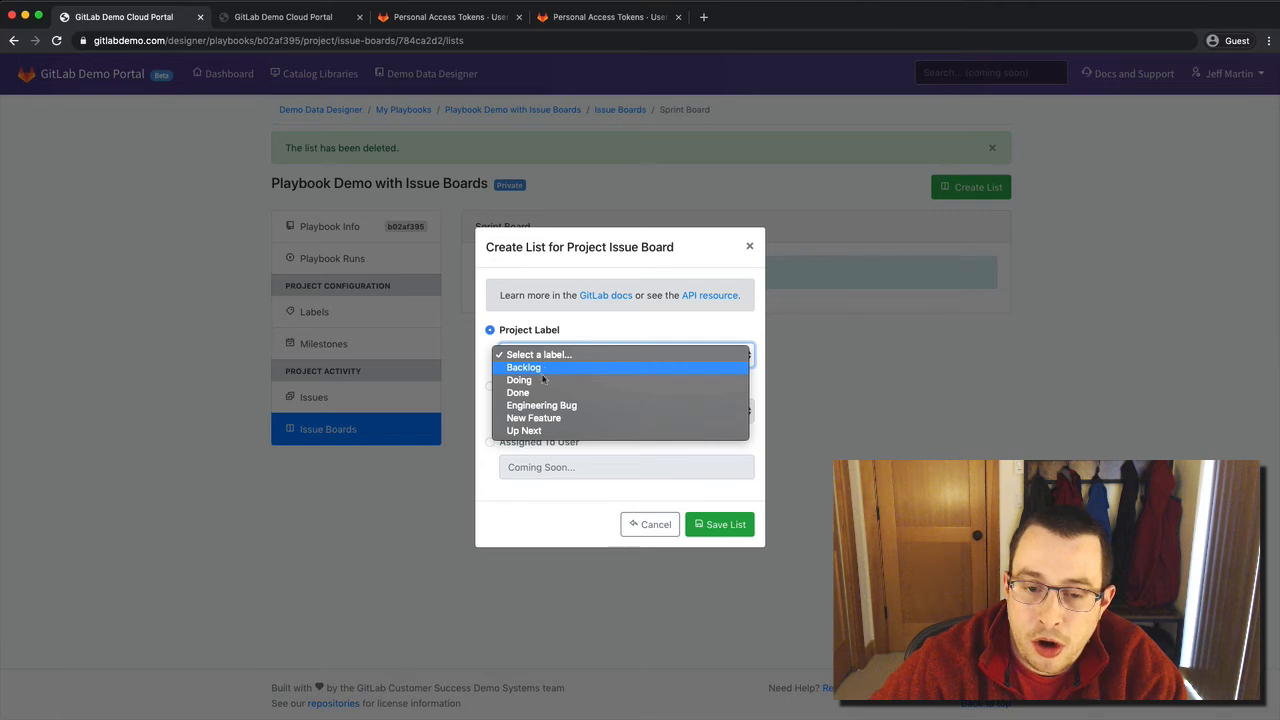
pyautogui.click(551, 432)
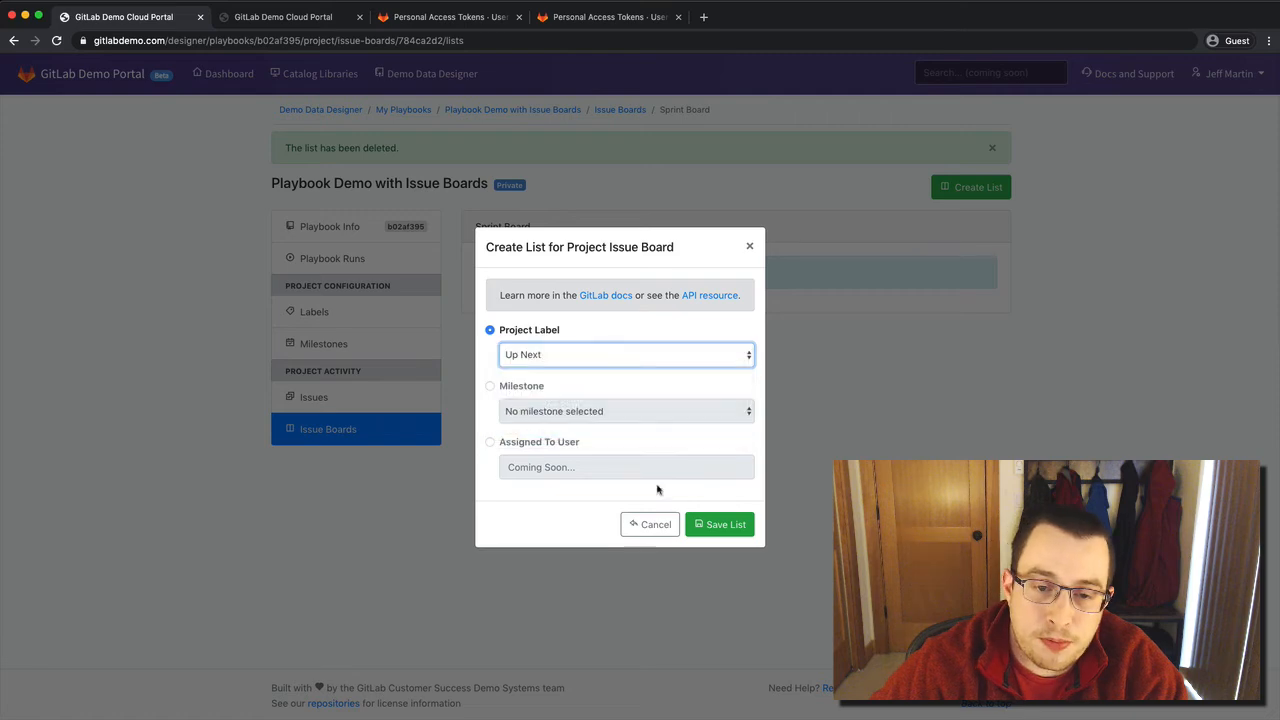
pyautogui.click(735, 524)
# - Create a Sprint Board list based on the Doing project label
pyautogui.click(968, 187)
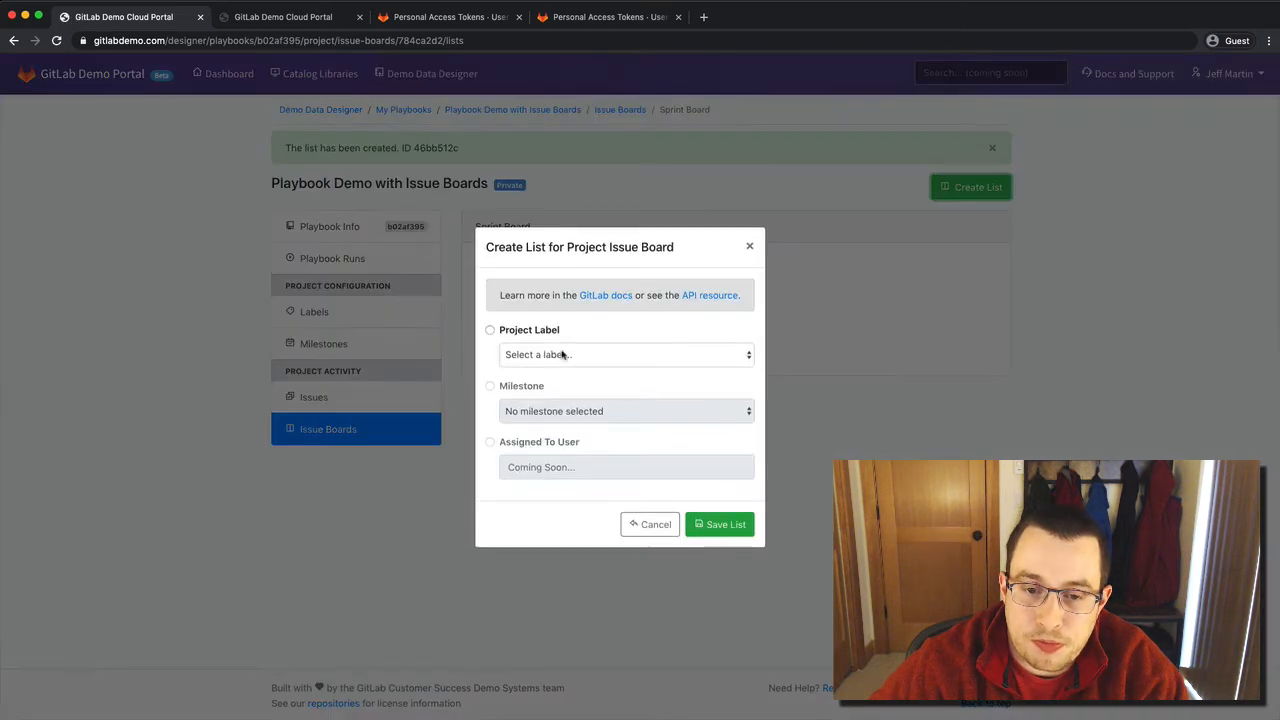
pyautogui.click(540, 333)
pyautogui.click(545, 355)
pyautogui.click(536, 380)
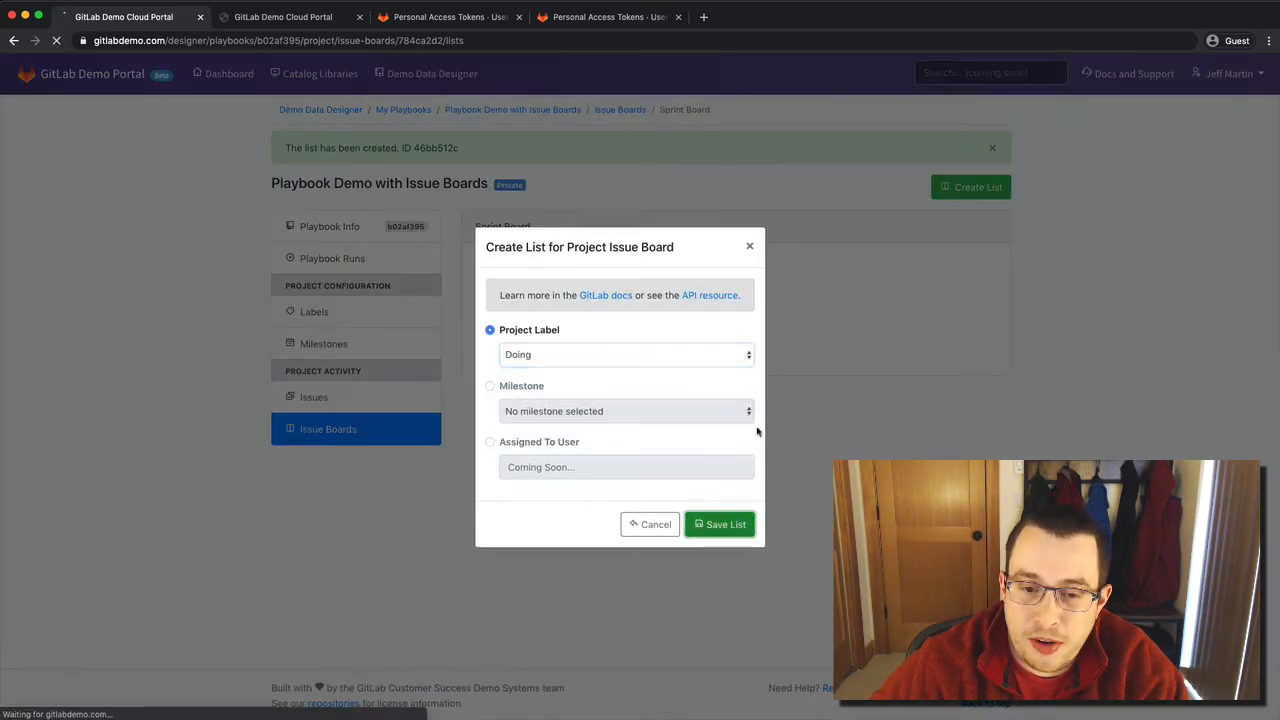
pyautogui.click(720, 524)
# - Create a Sprint Board list based on the Backlog project label
pyautogui.click(968, 187)
pyautogui.click(525, 352)
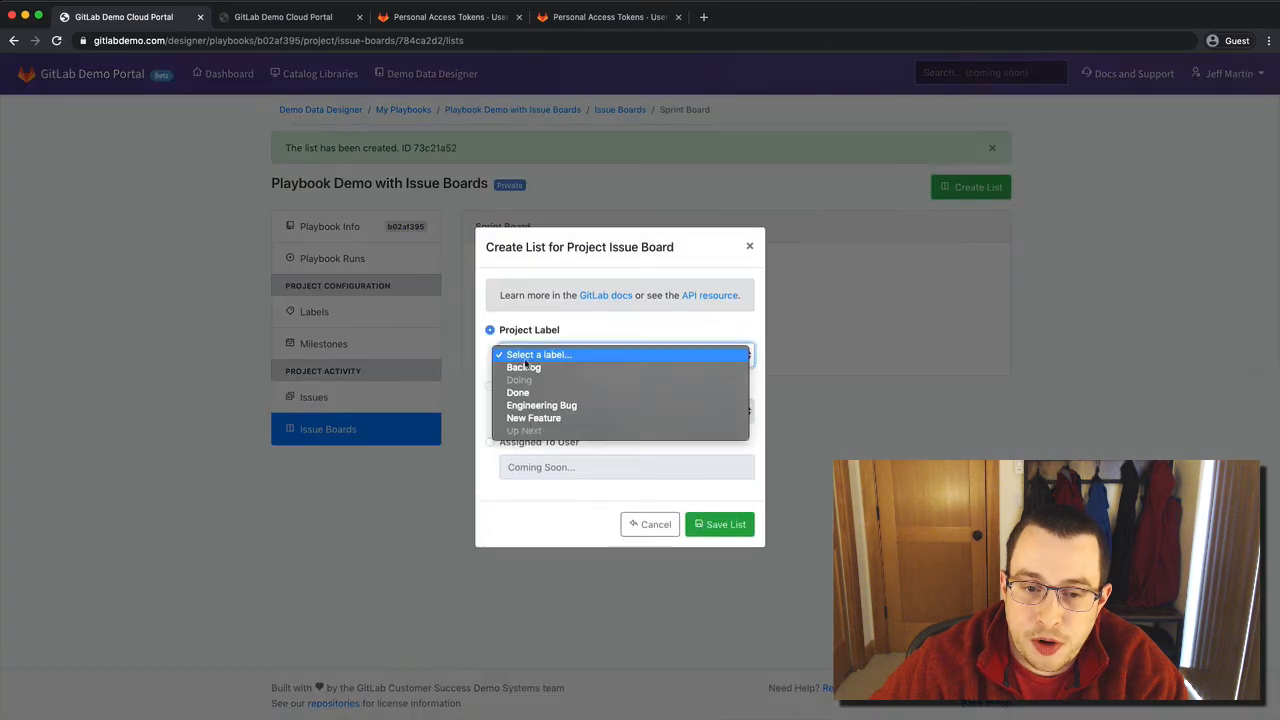
pyautogui.click(527, 366)
pyautogui.click(716, 524)
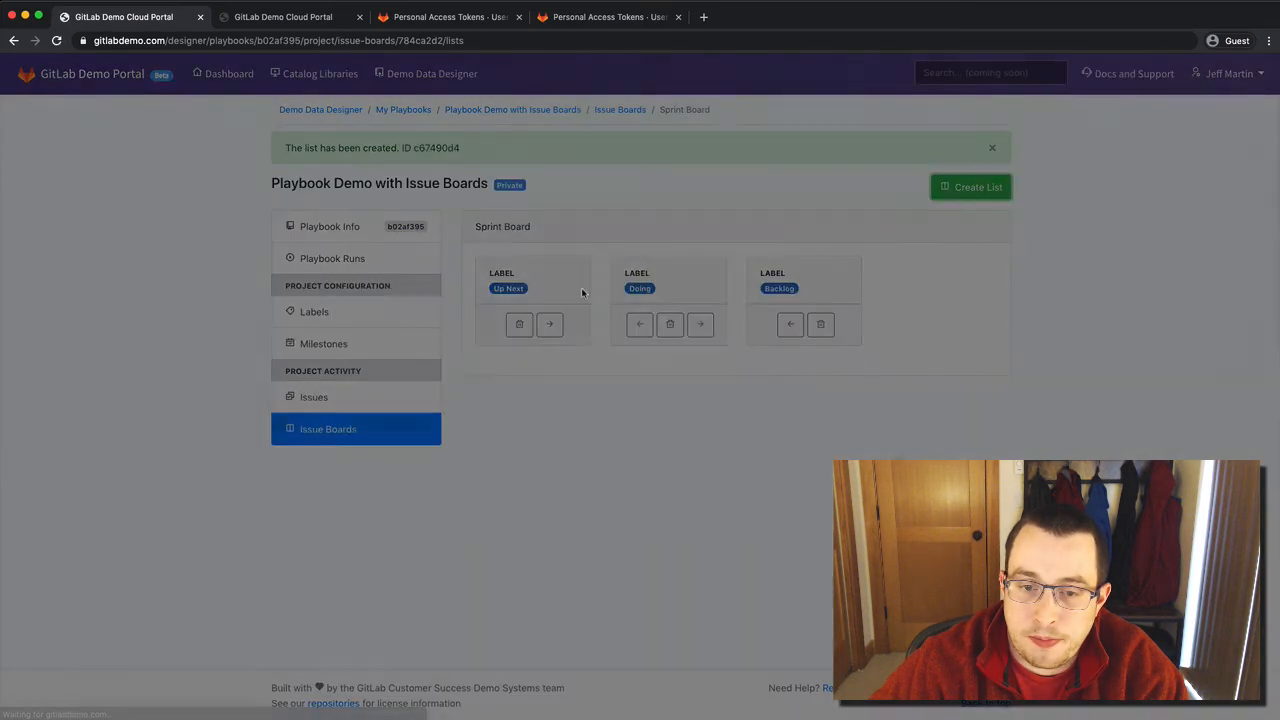
# - Create a Sprint Board list for the Done project label and move the Backlog list ahead of Doing and Up Next
pyautogui.click(968, 187)
pyautogui.click(531, 331)
pyautogui.click(540, 355)
pyautogui.click(520, 392)
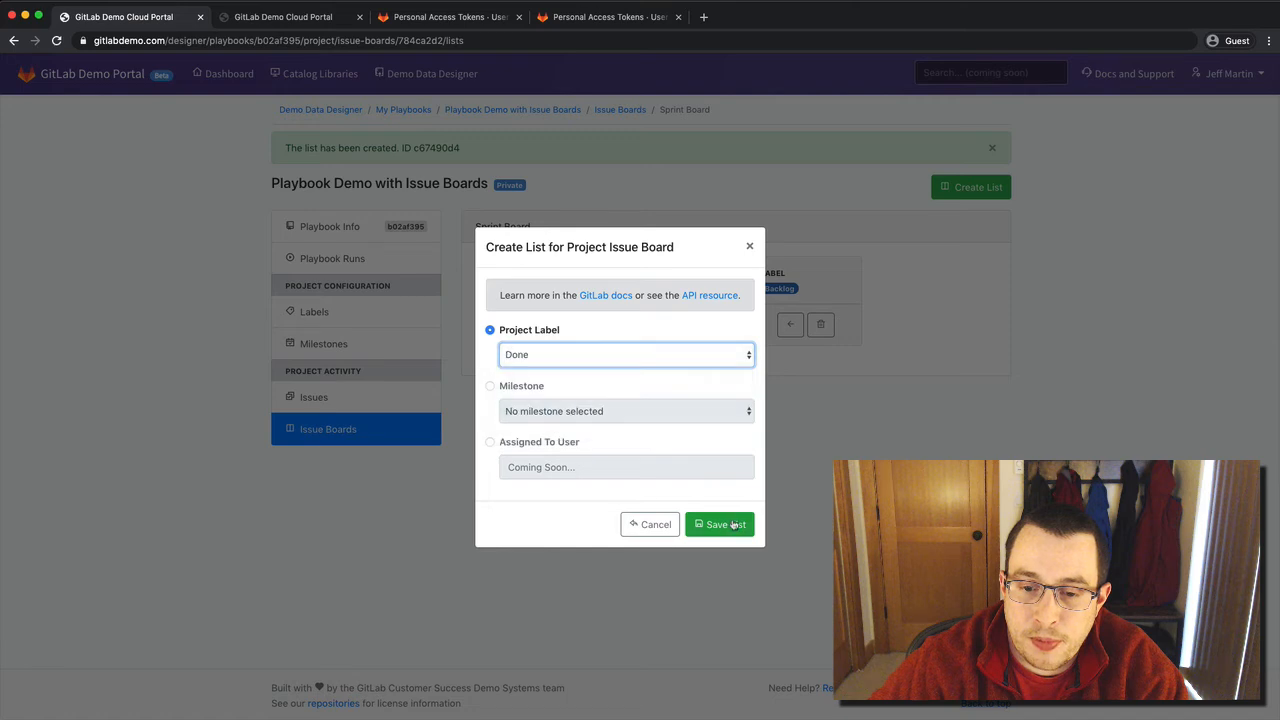
pyautogui.click(720, 524)
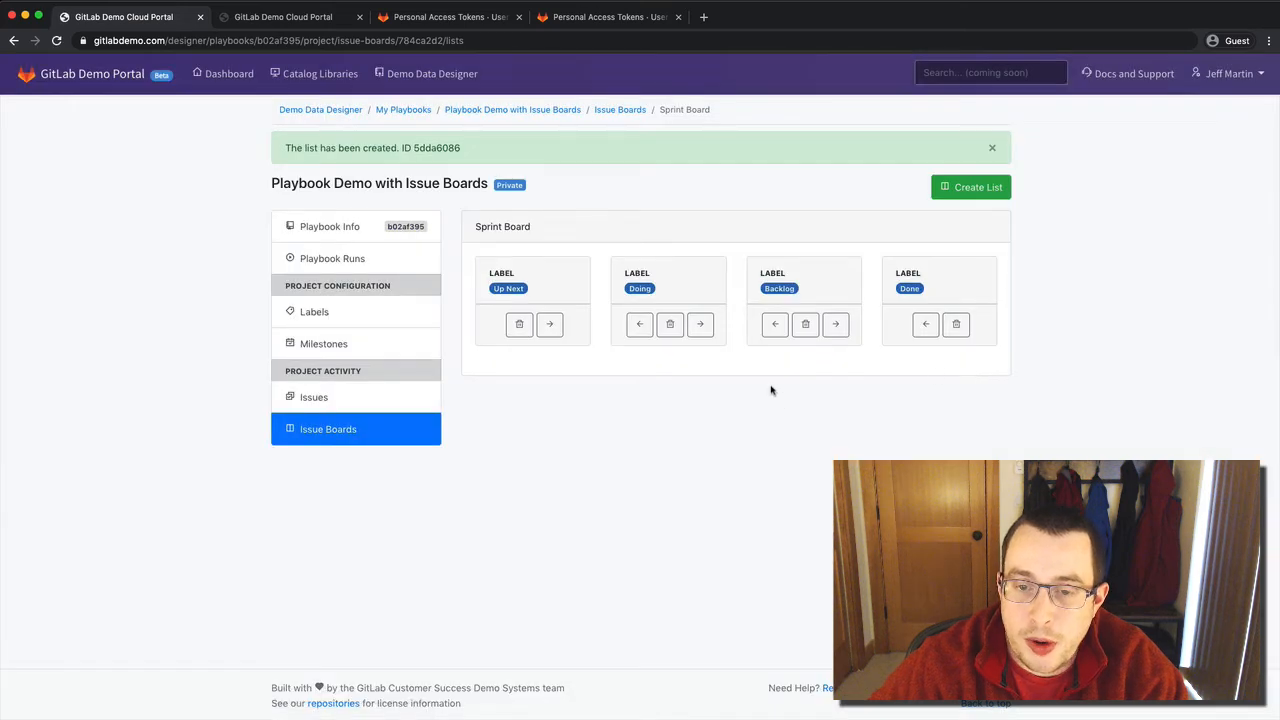
pyautogui.click(774, 325)
pyautogui.click(640, 324)
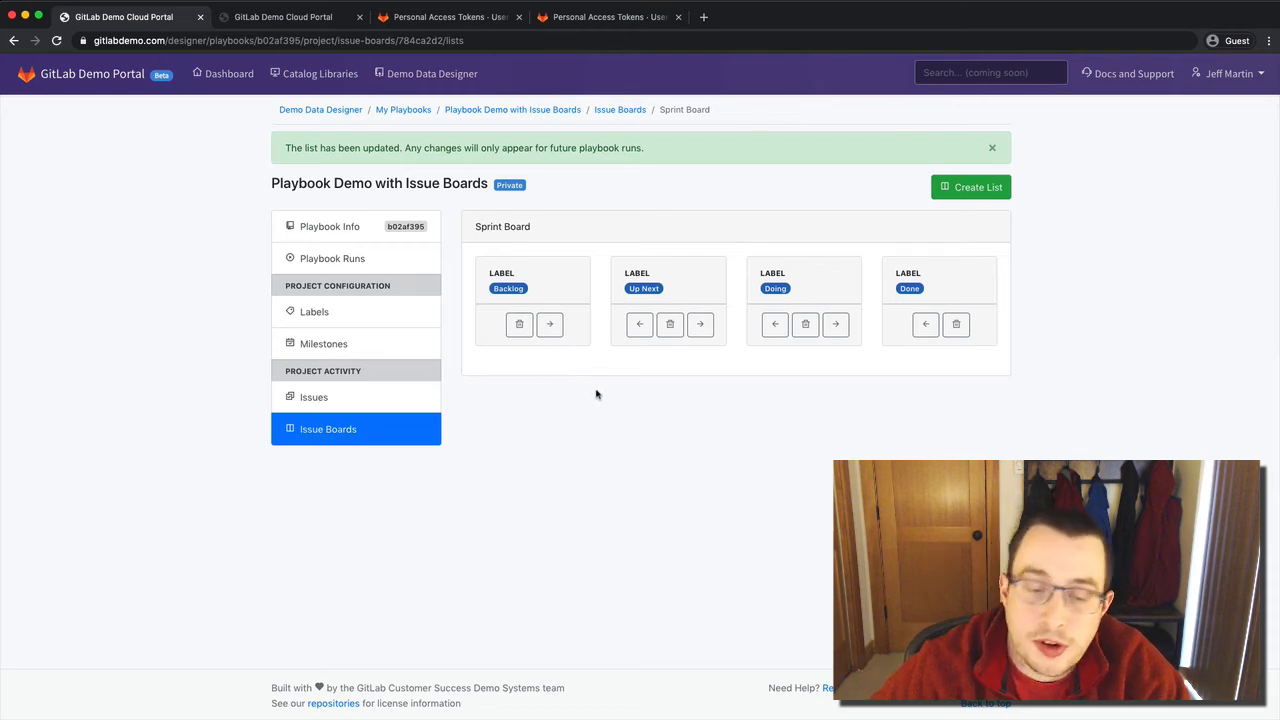
# - Review the playbook's project issues, milestones with their relative dates, and labels
pyautogui.click(367, 406)
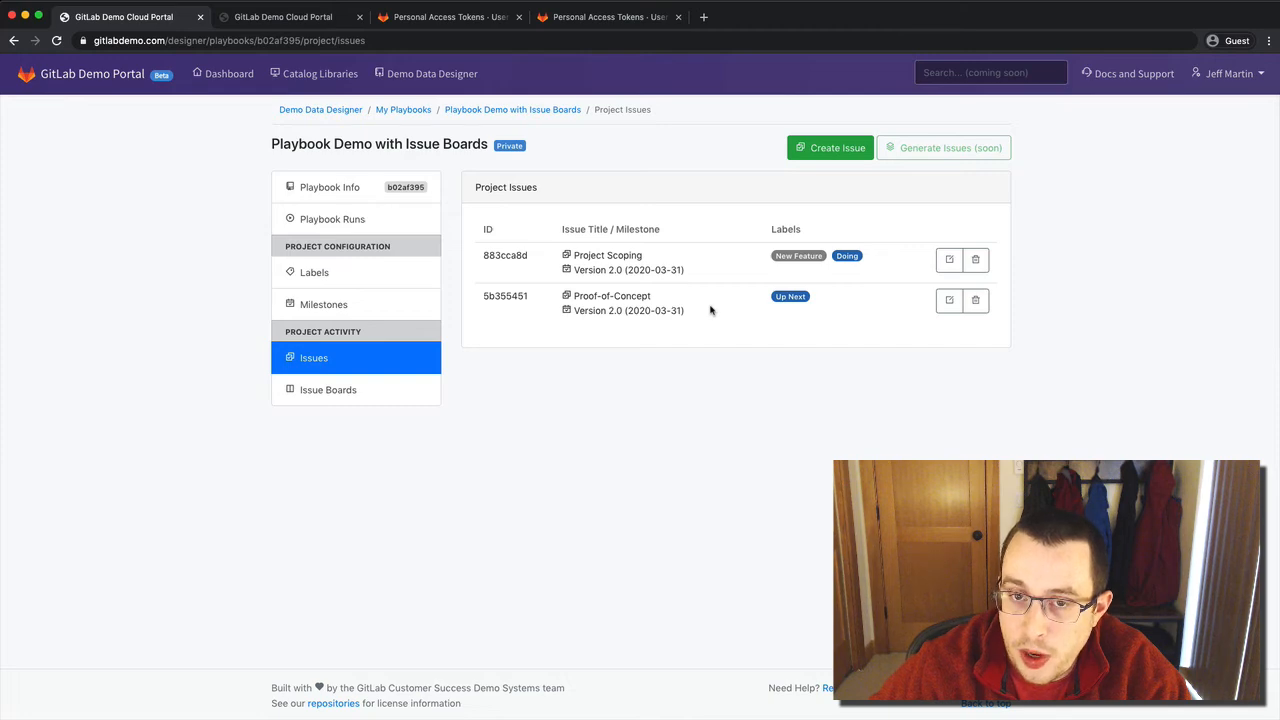
pyautogui.click(386, 309)
pyautogui.scroll(-2, 614, 406)
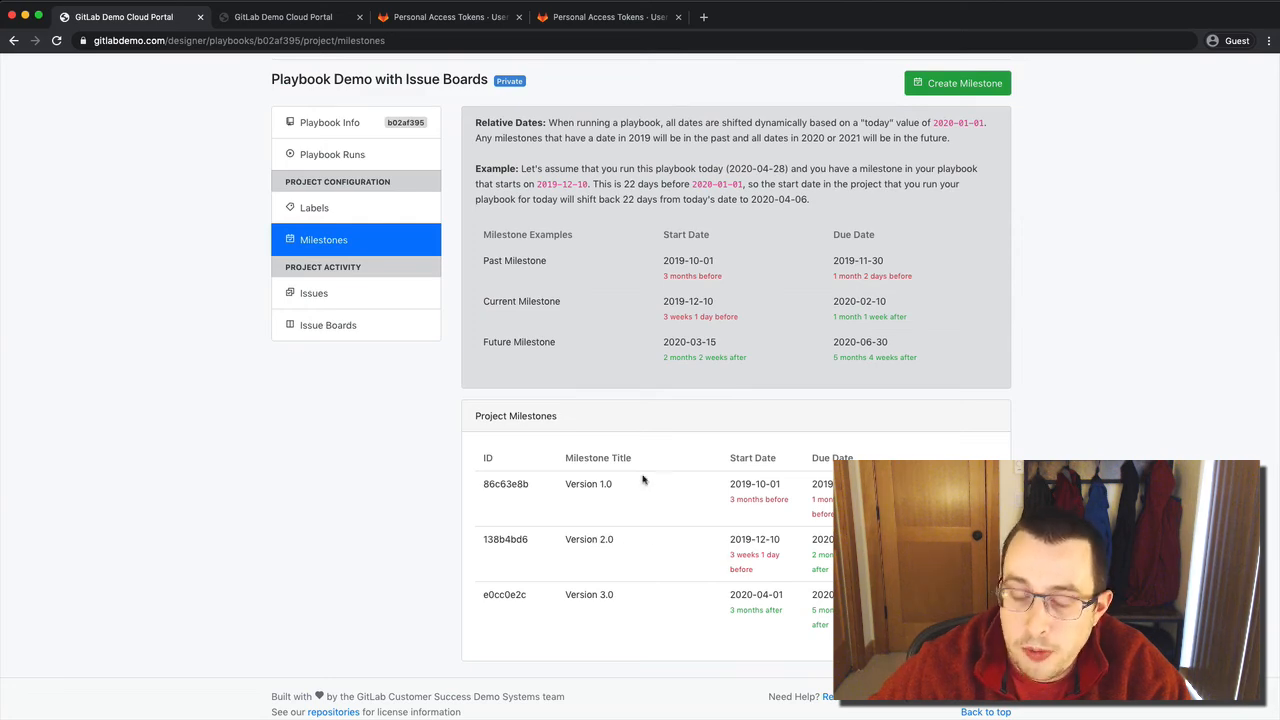
pyautogui.scroll(2, 648, 478)
pyautogui.click(395, 276)
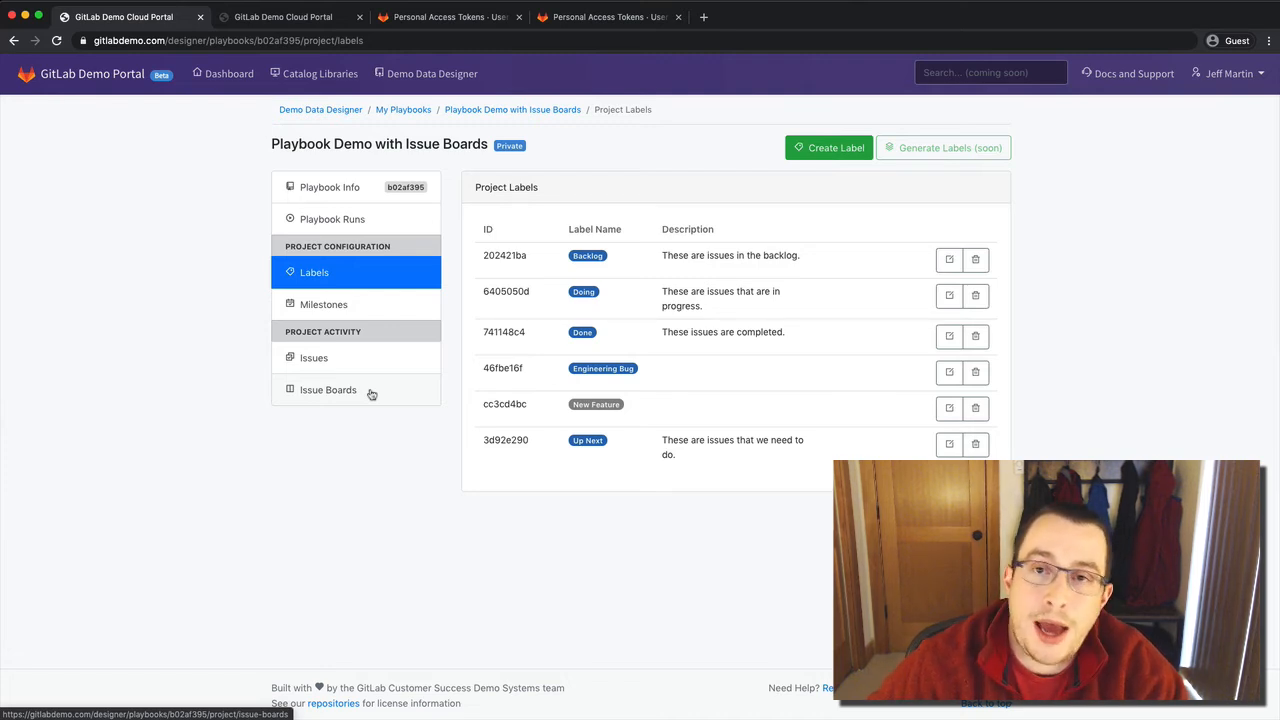
# - Create a run of Playbook Demo with Issue Boards on the Demo Cloud environment and proceed to its configuration
pyautogui.click(337, 220)
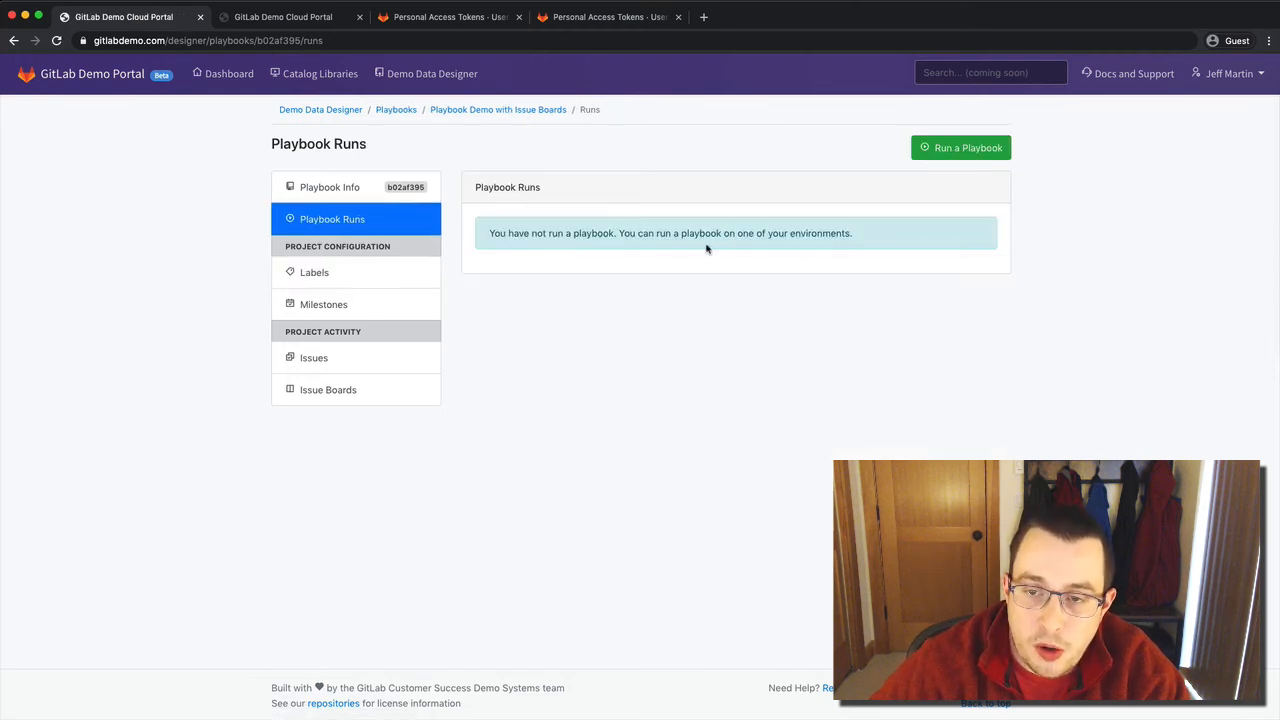
pyautogui.click(1000, 153)
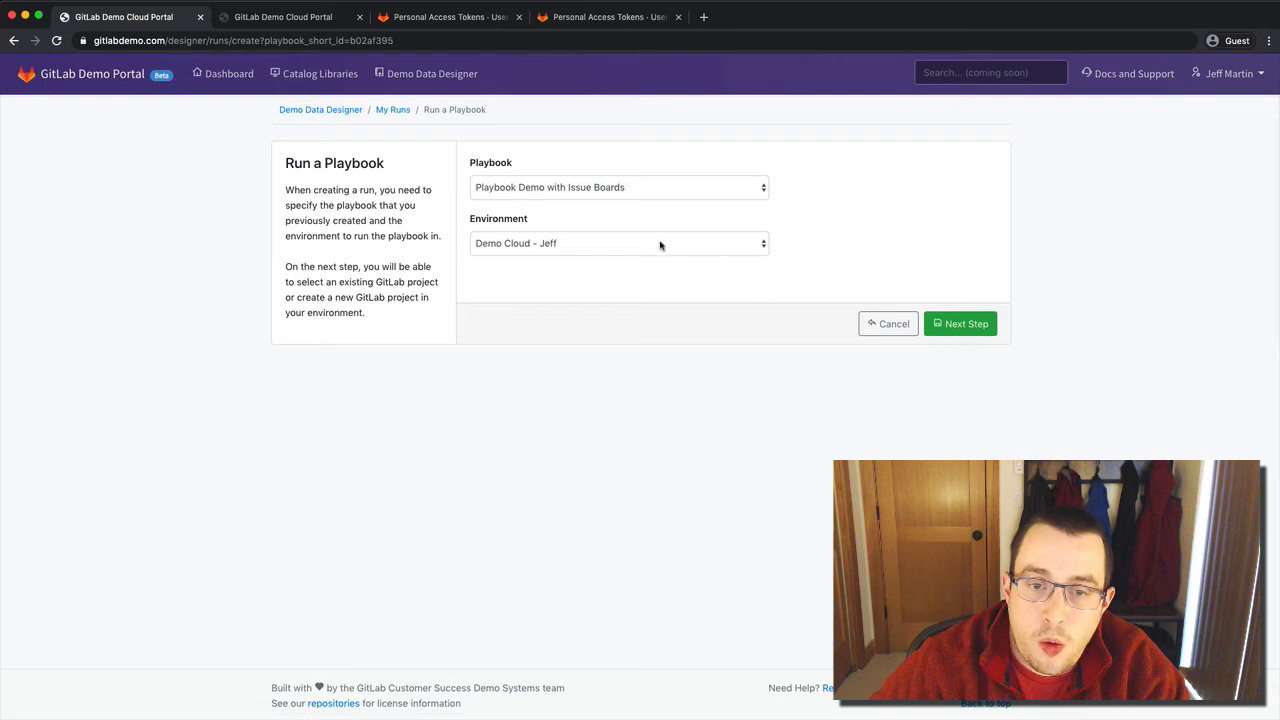
pyautogui.click(620, 187)
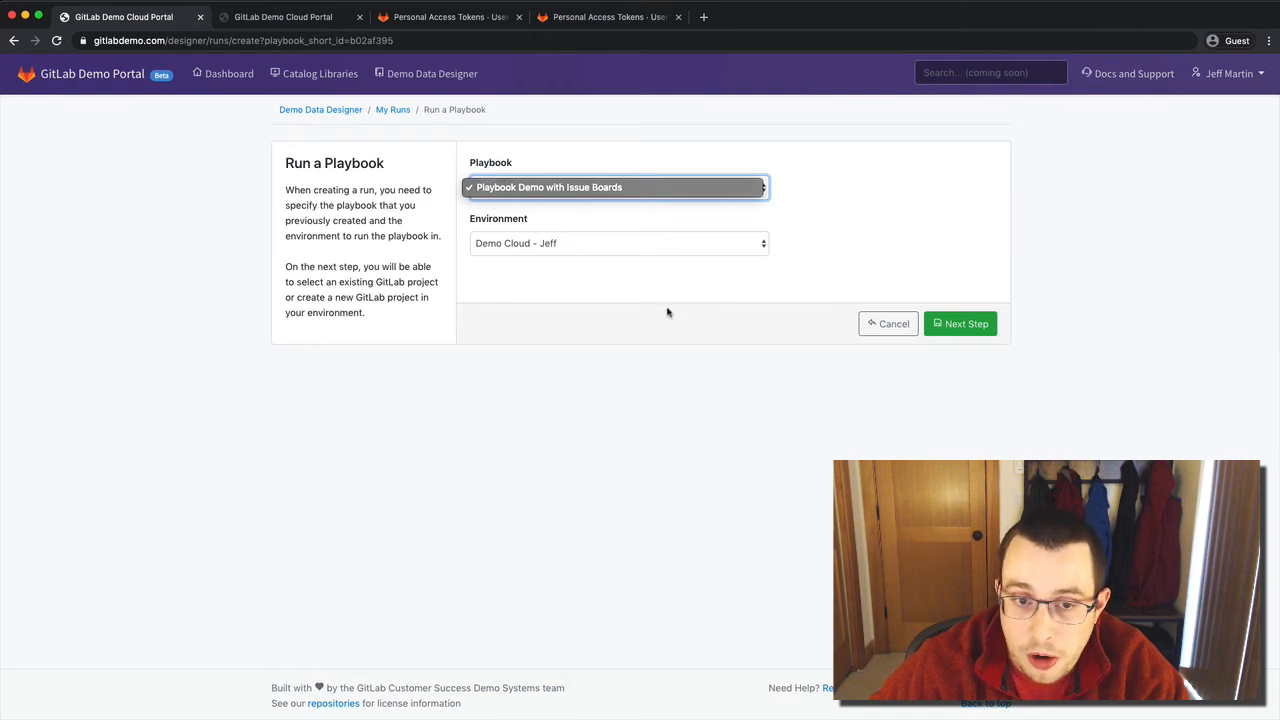
pyautogui.click(593, 249)
pyautogui.click(592, 249)
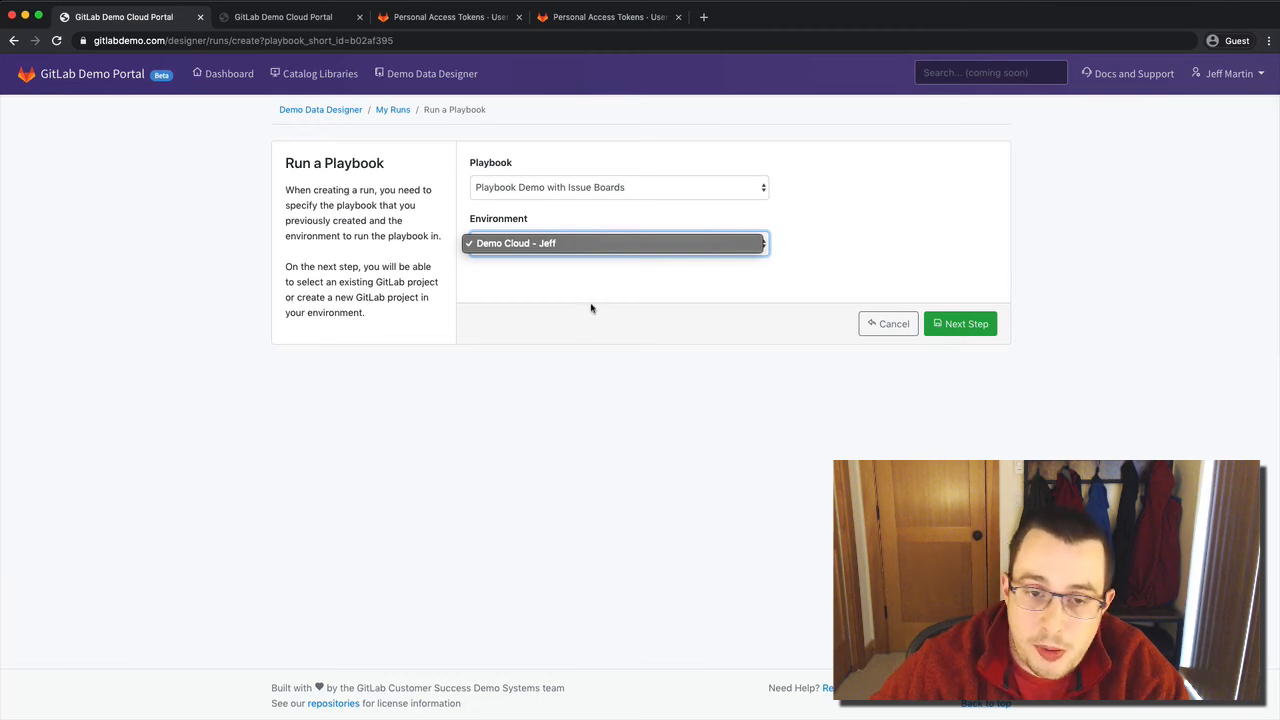
pyautogui.click(596, 289)
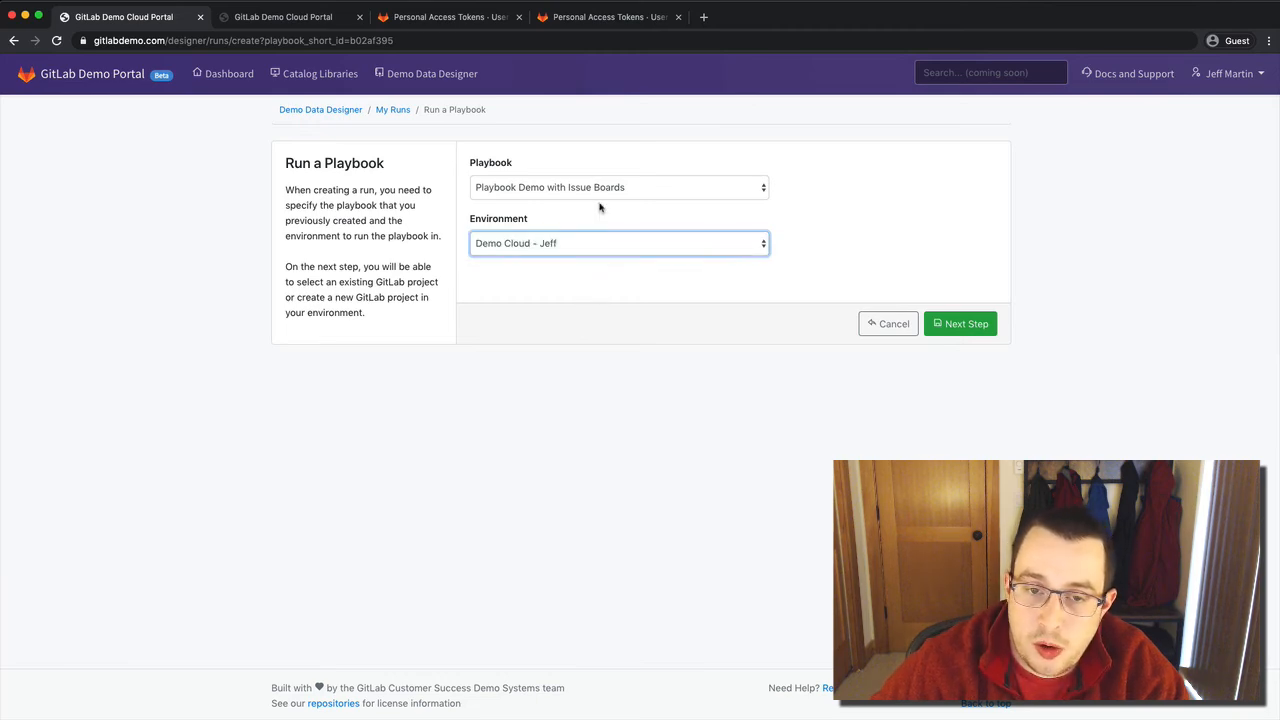
pyautogui.click(958, 326)
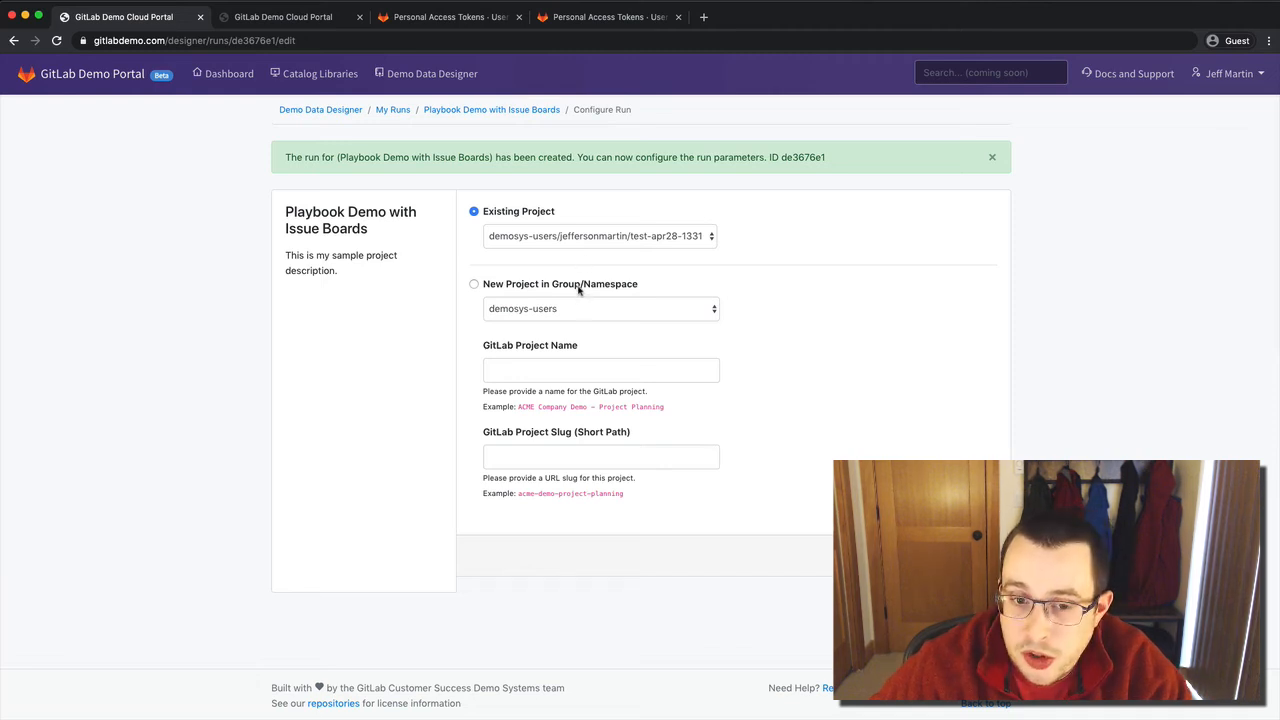
# - Set the run to create a new project in the personal group under demosys-users, named "Video Demo - Issue Board Management"
pyautogui.click(513, 289)
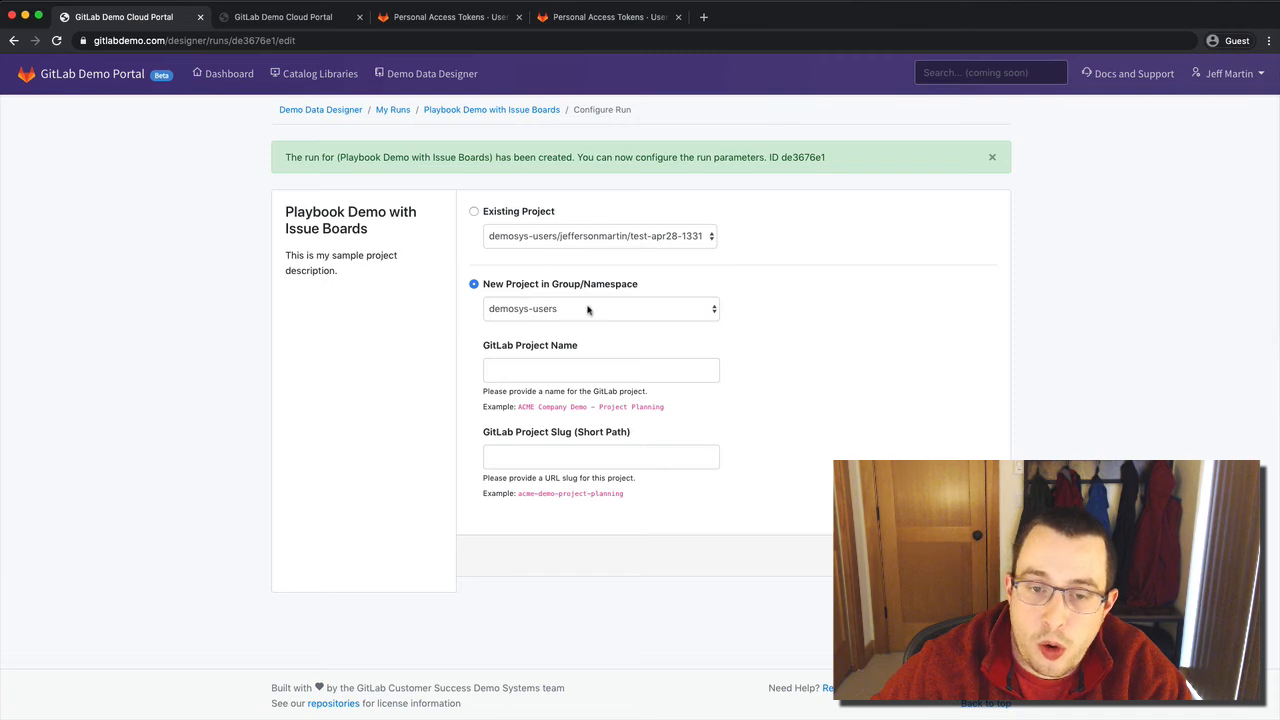
pyautogui.click(632, 310)
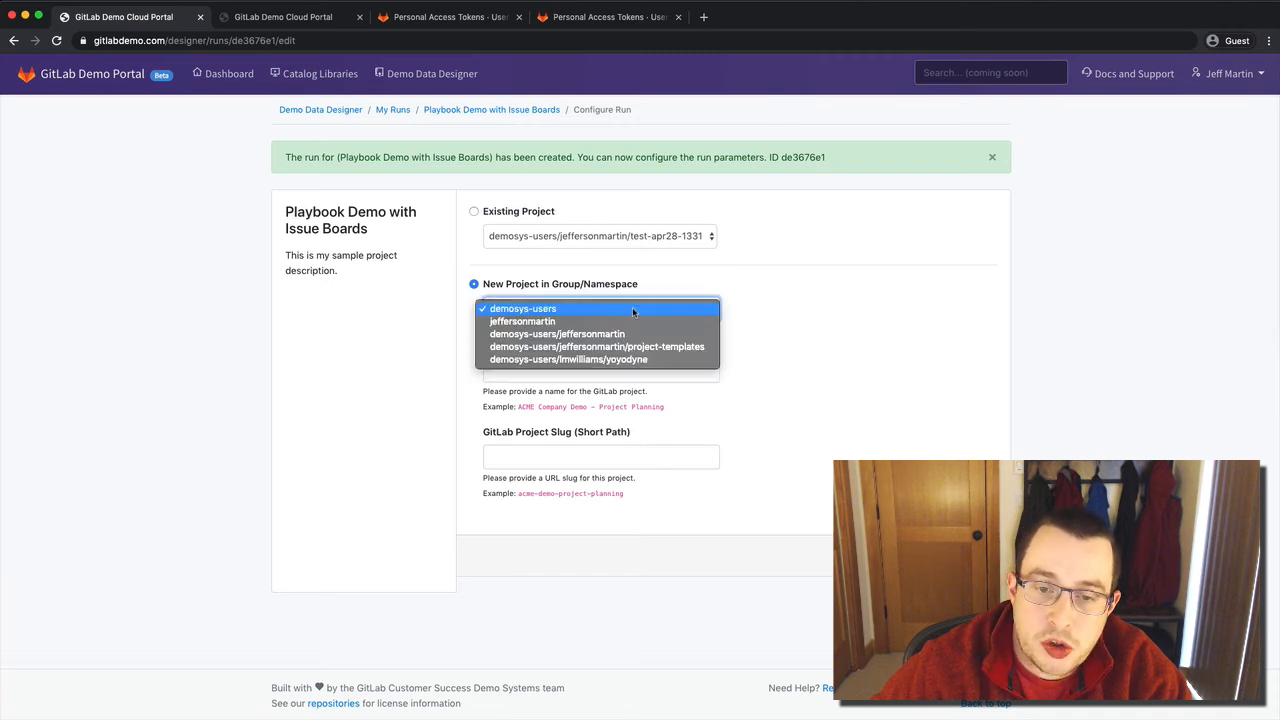
pyautogui.click(631, 336)
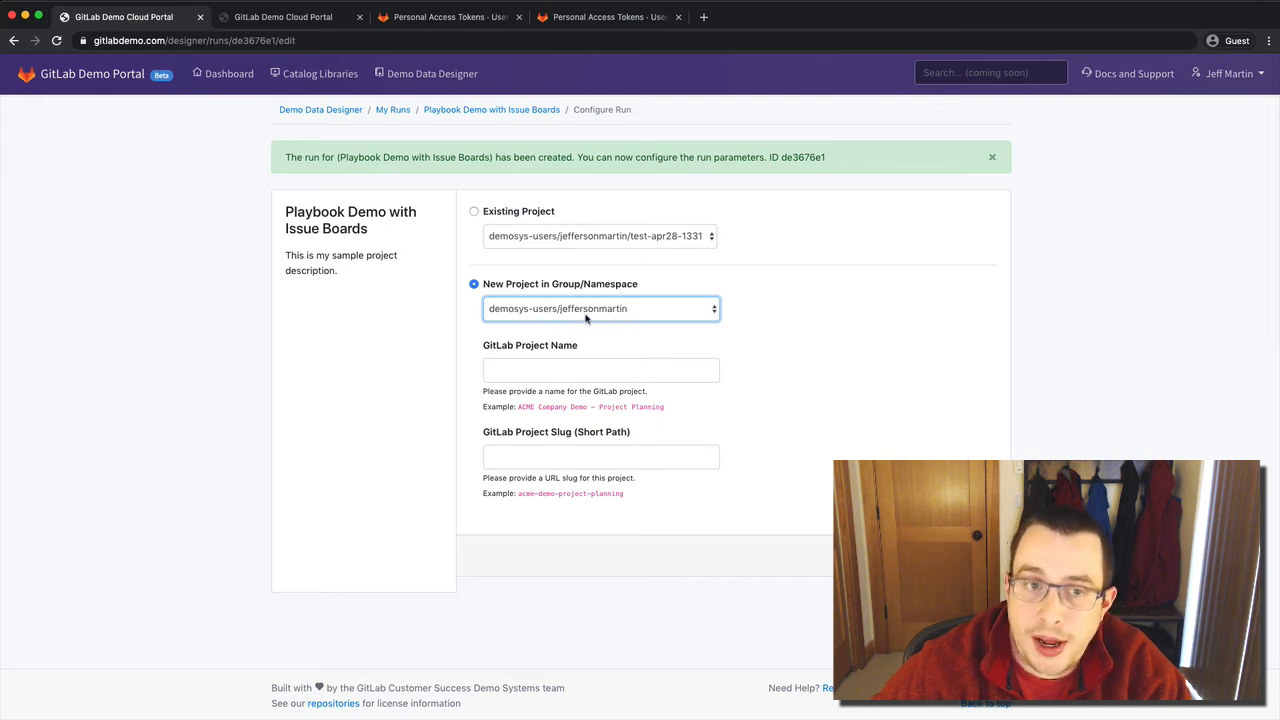
pyautogui.click(604, 371)
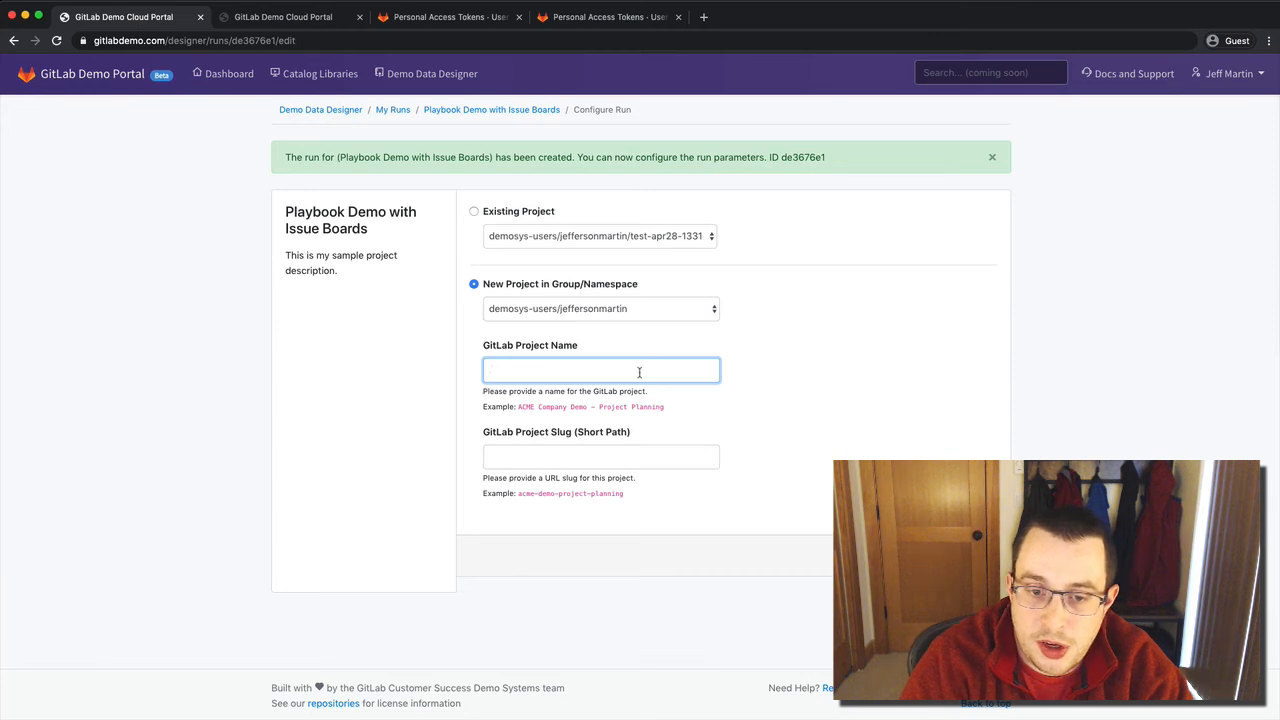
pyautogui.write('Video Demo - I')
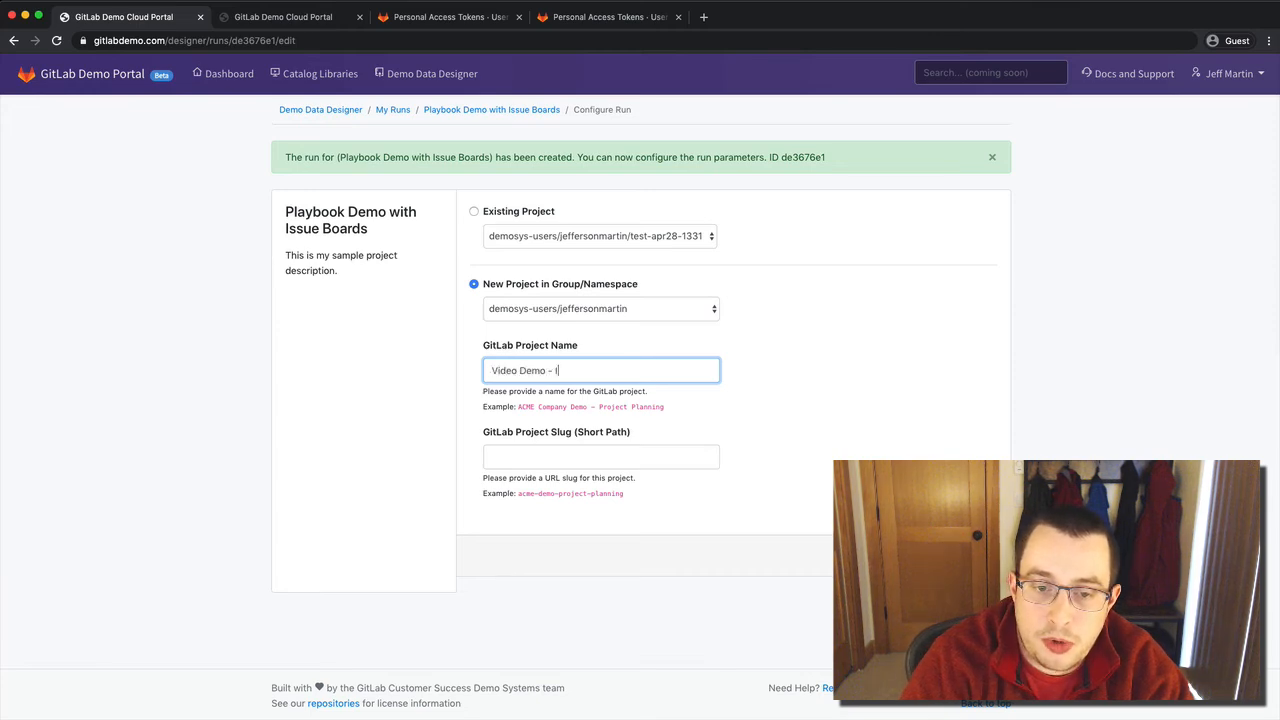
pyautogui.write('ssue Board Management')
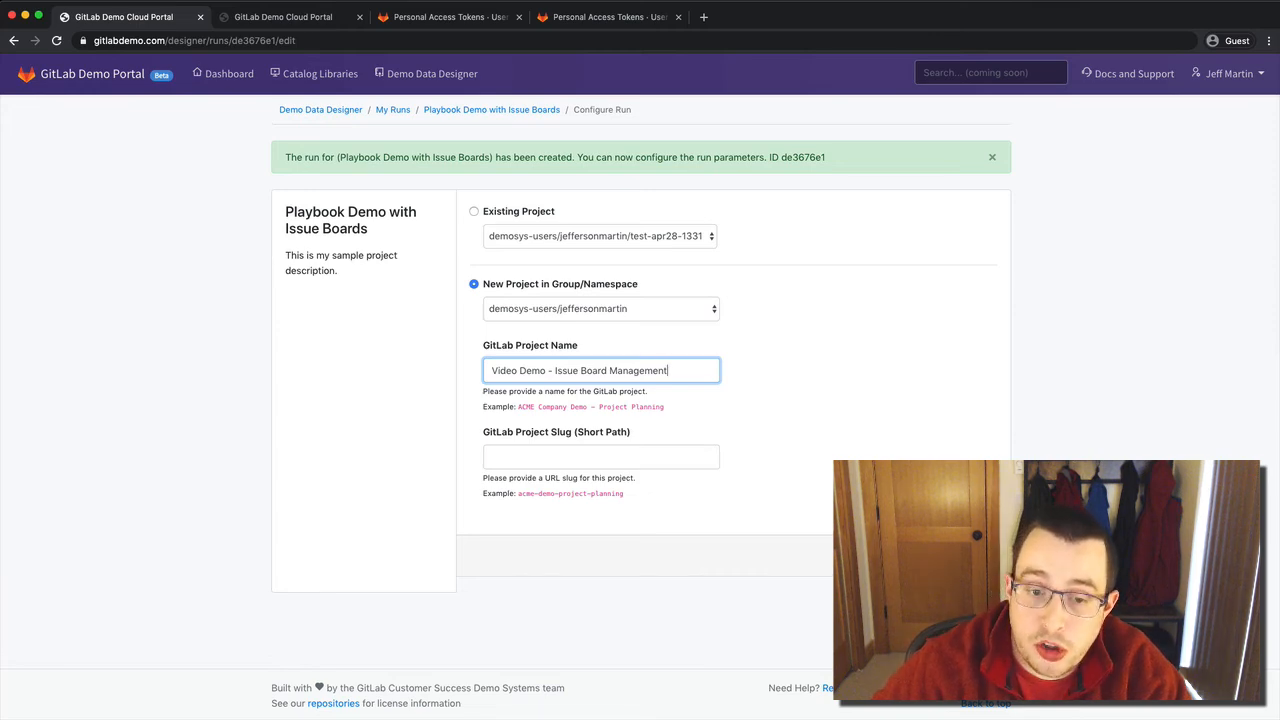
# - Set the GitLab project slug to video-demo-issue-board-mgmt
pyautogui.click(665, 465)
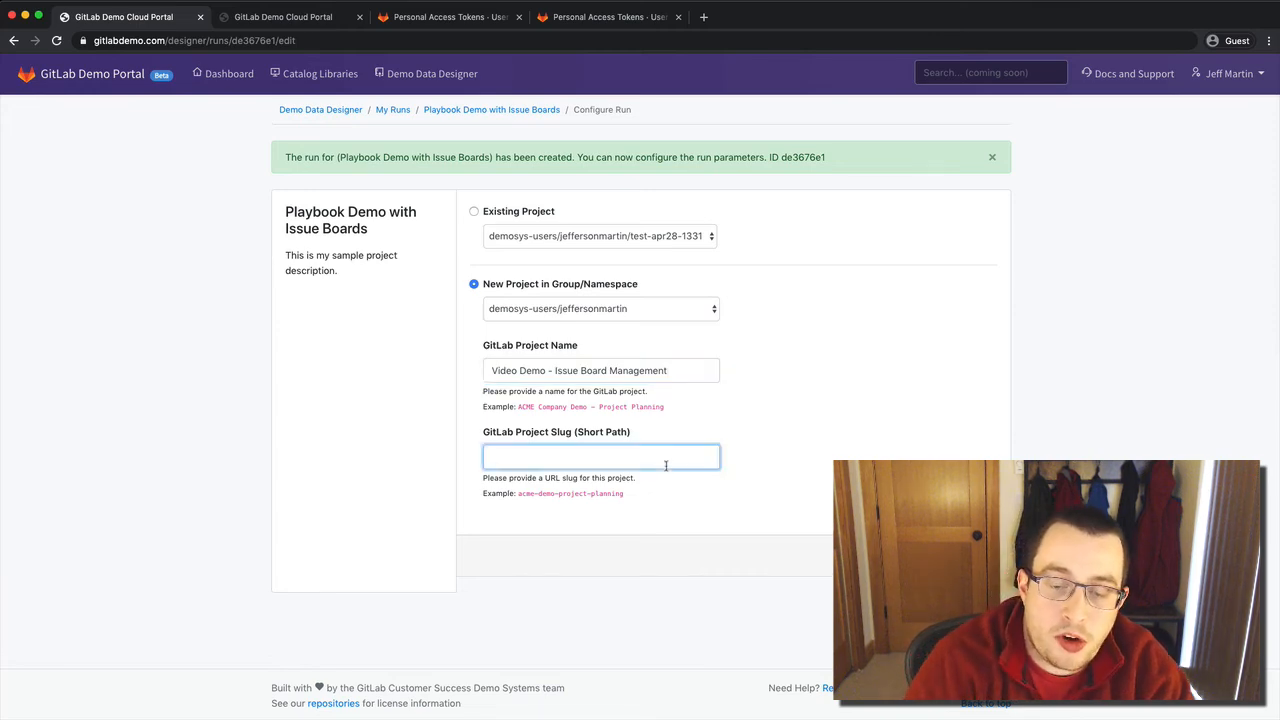
pyautogui.write('video-dem')
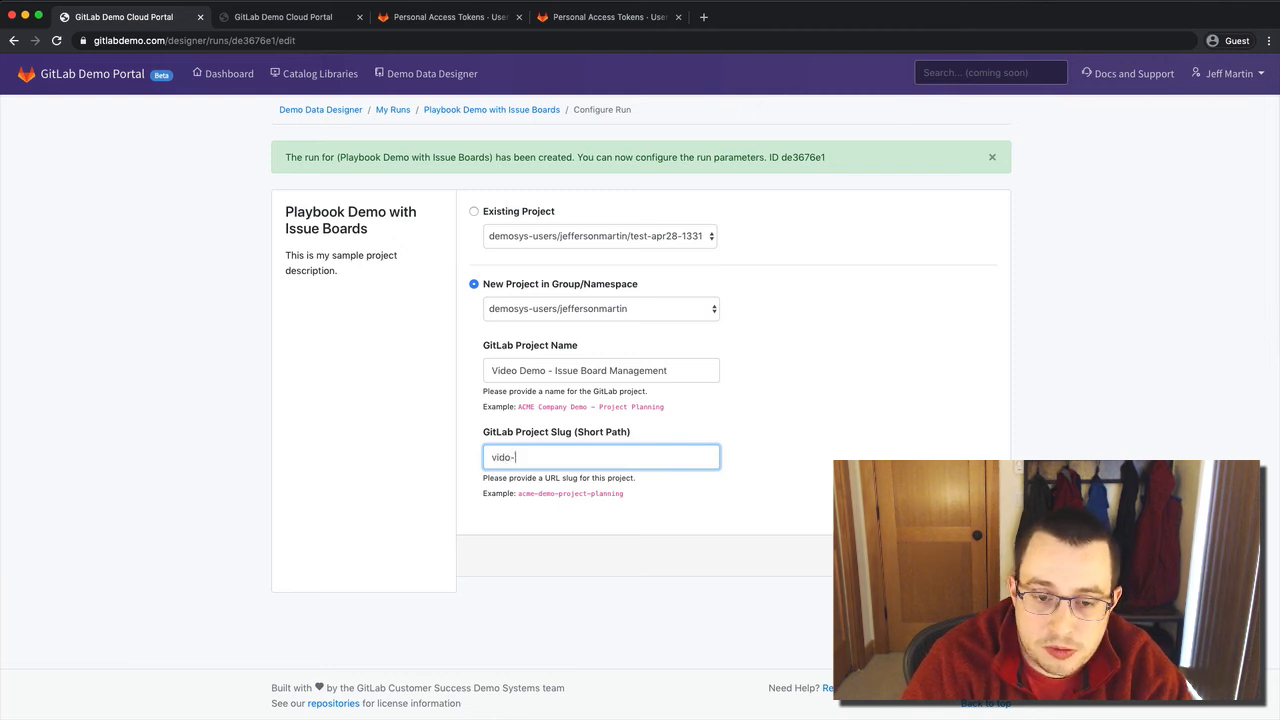
pyautogui.write('o-issue-')
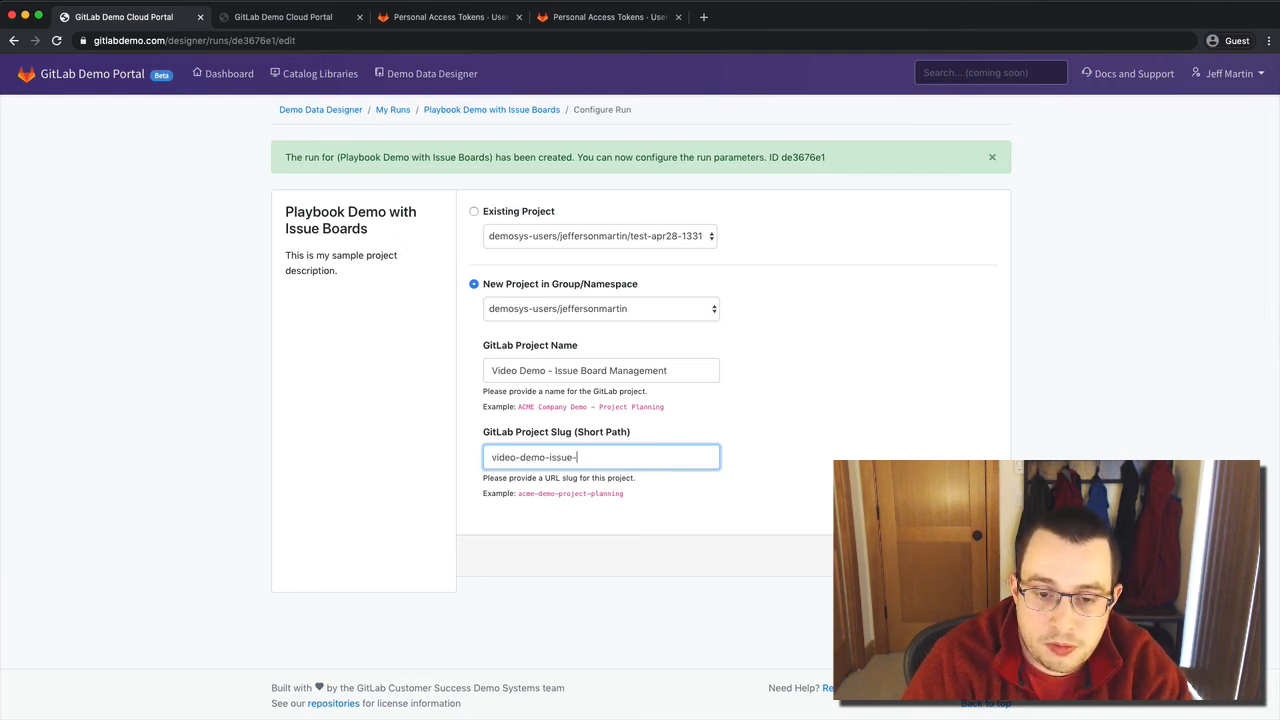
pyautogui.write('board-mgmt')
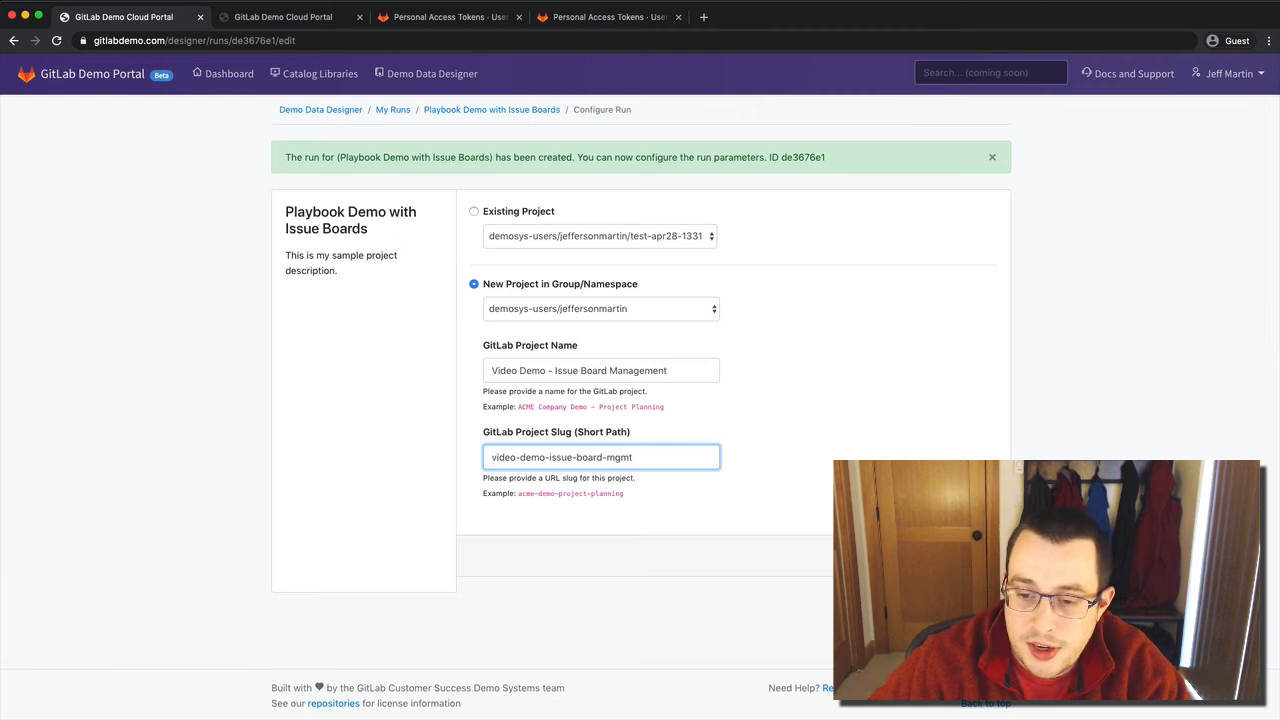
pyautogui.press('Tab')
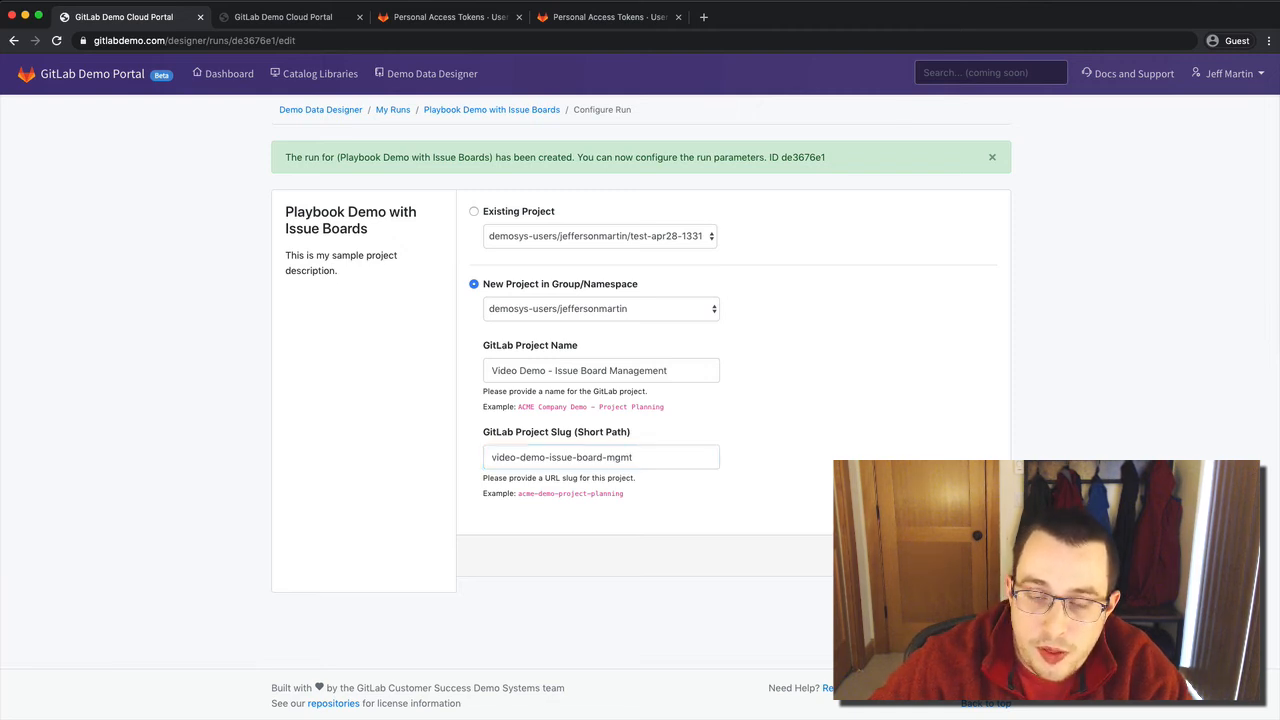
# - Close the access token pages and view the existing projects in the personal GitLab group from the demo portal dashboard
pyautogui.click(678, 17)
pyautogui.click(518, 18)
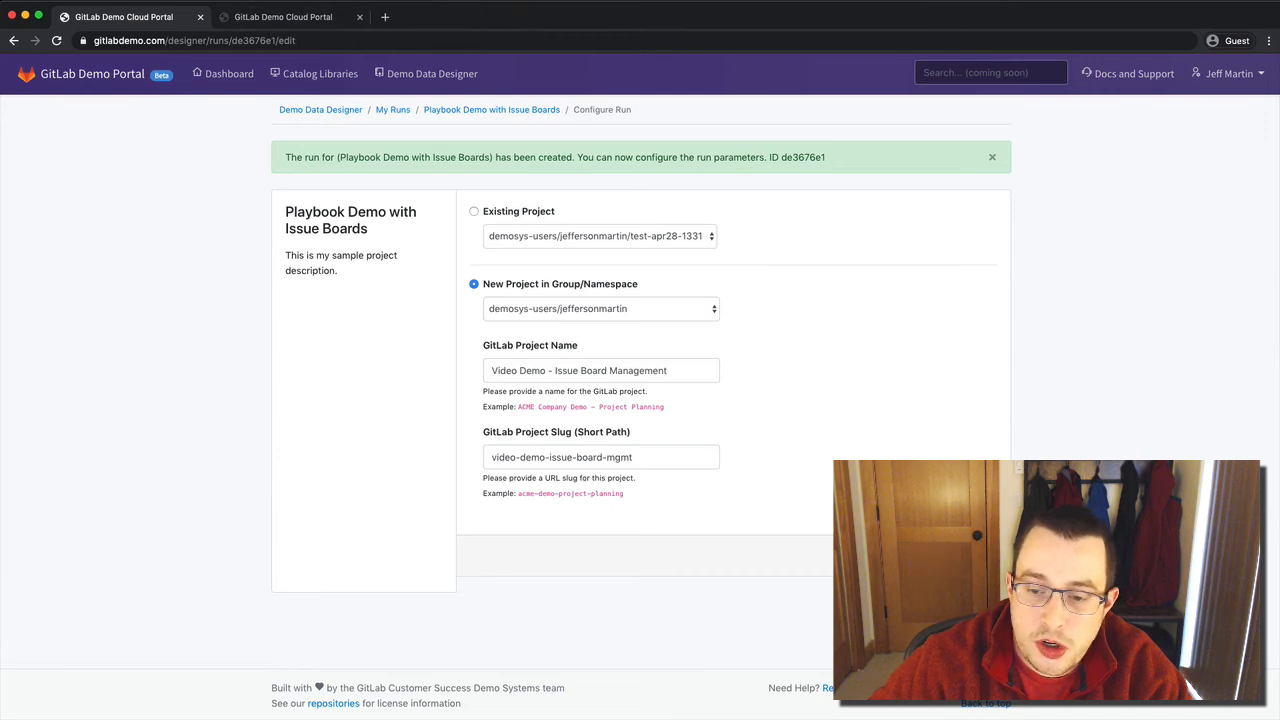
pyautogui.click(258, 20)
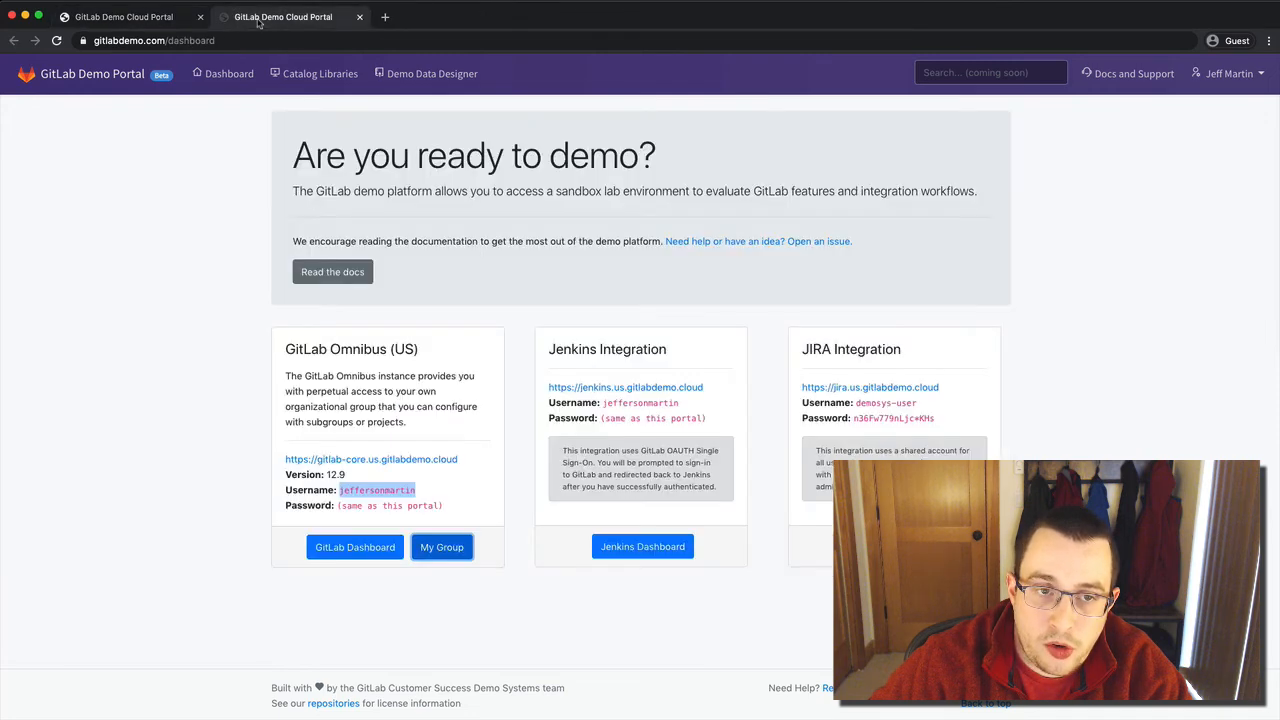
pyautogui.click(387, 547)
pyautogui.click(443, 20)
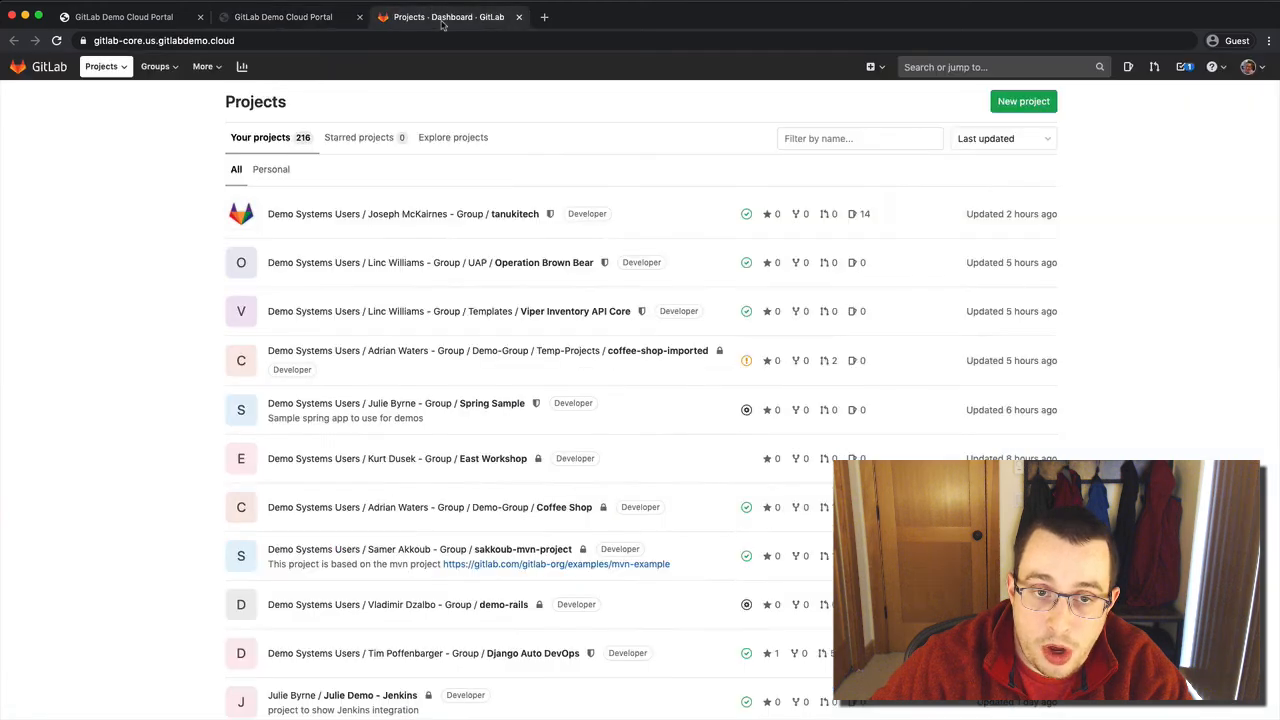
pyautogui.click(157, 66)
pyautogui.click(176, 103)
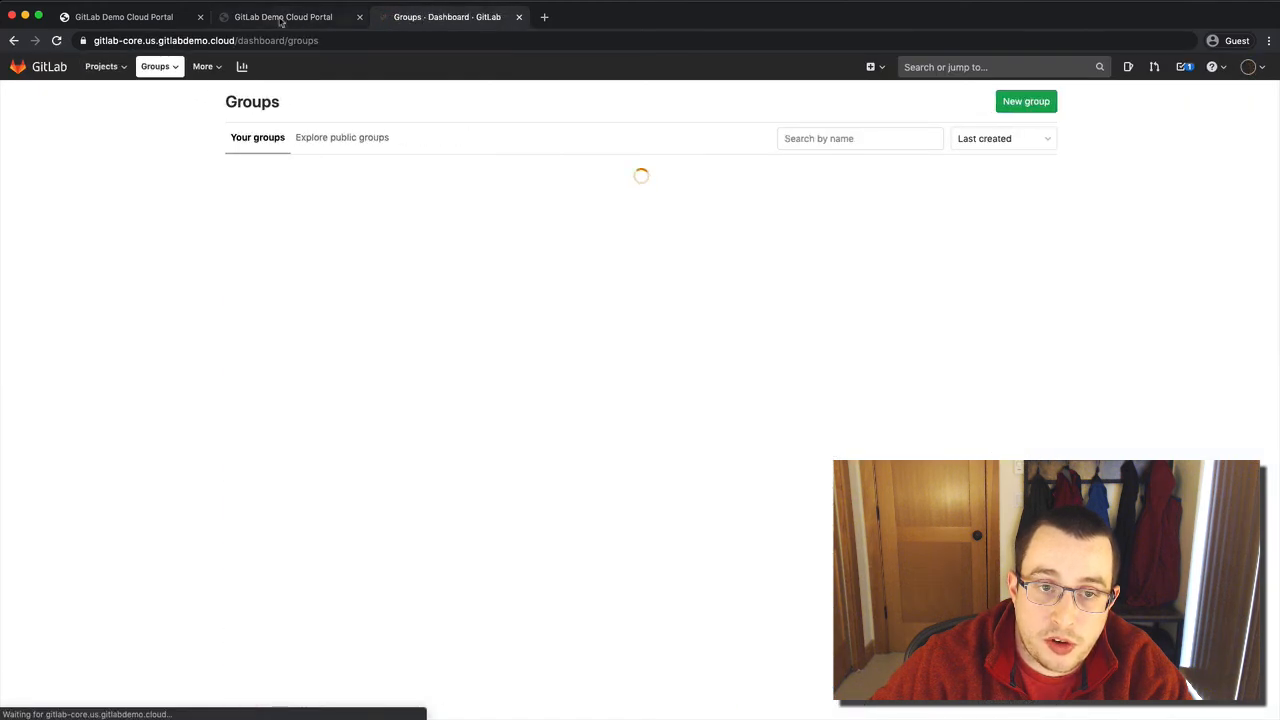
pyautogui.press('super+w')
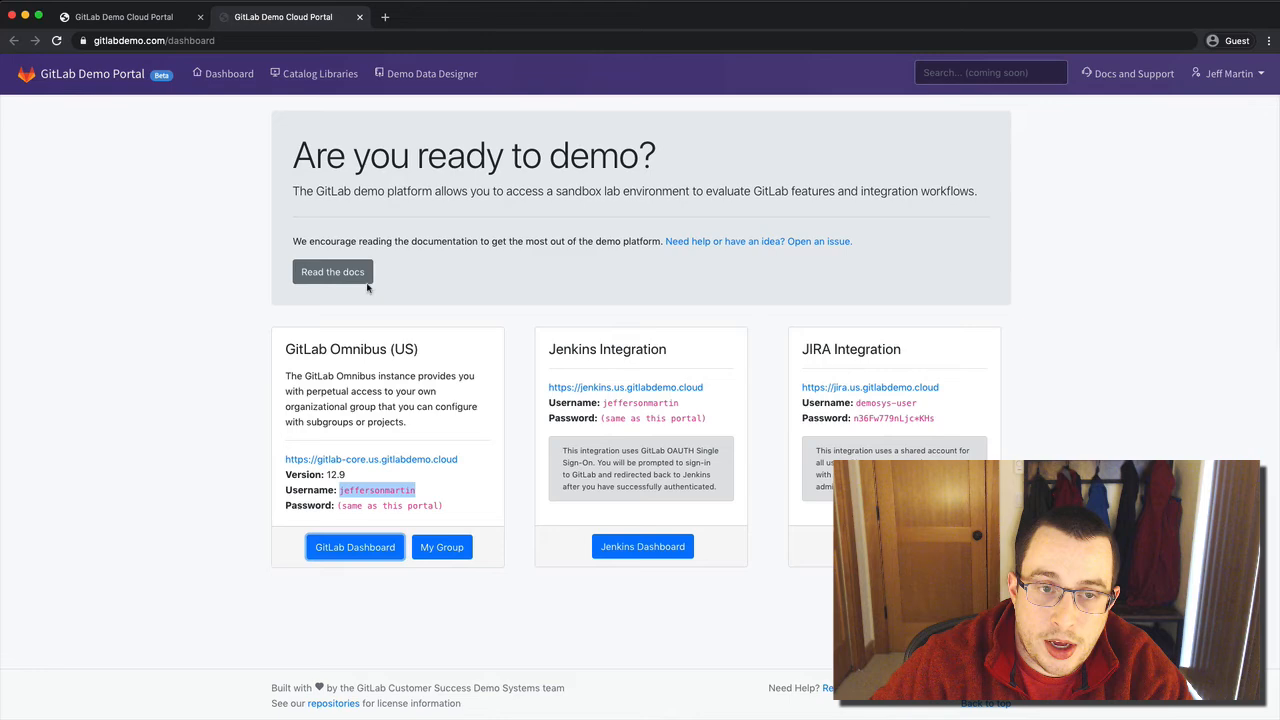
pyautogui.click(440, 546)
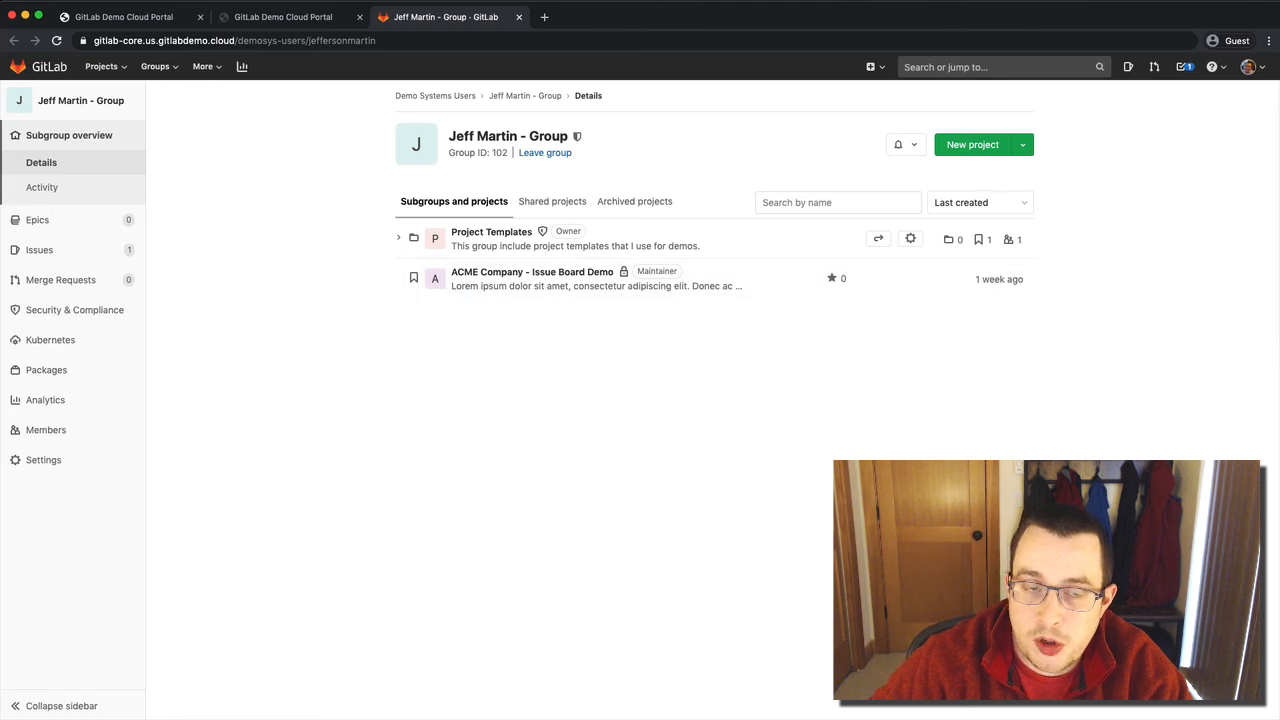
# - Return to the run configuration, run the playbook, and open the generated GitLab project
pyautogui.click(152, 21)
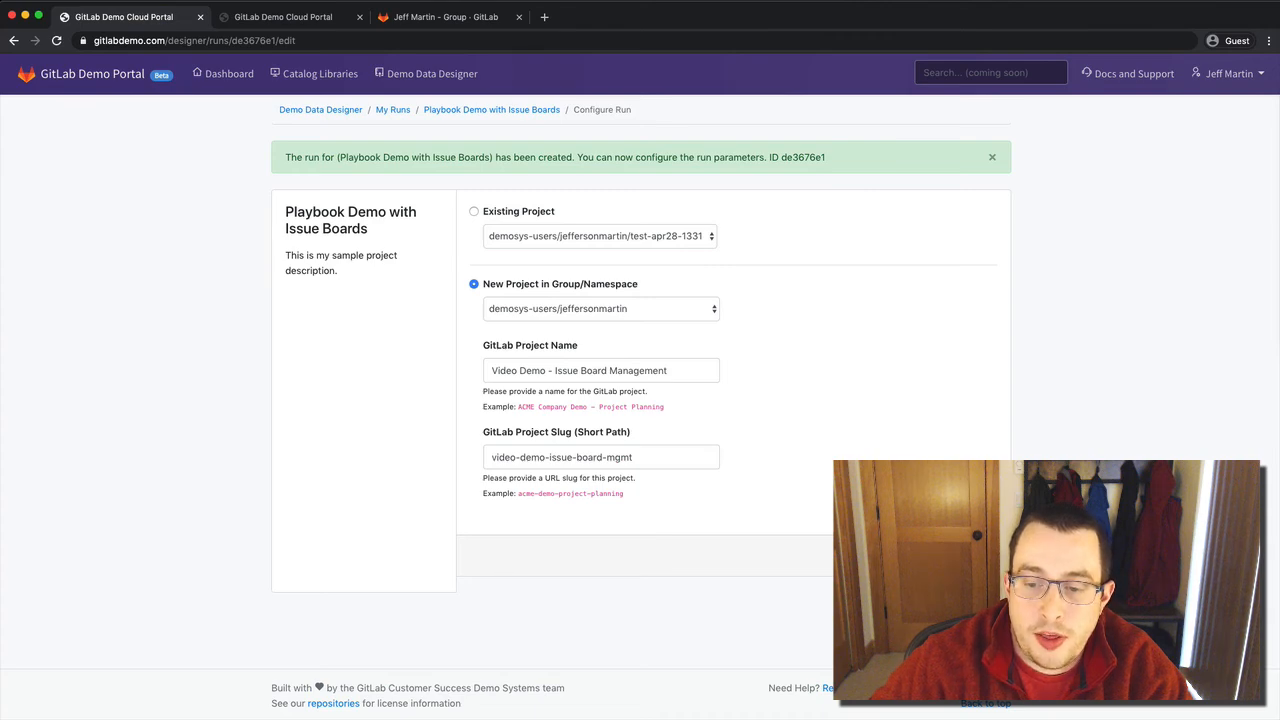
pyautogui.click(948, 555)
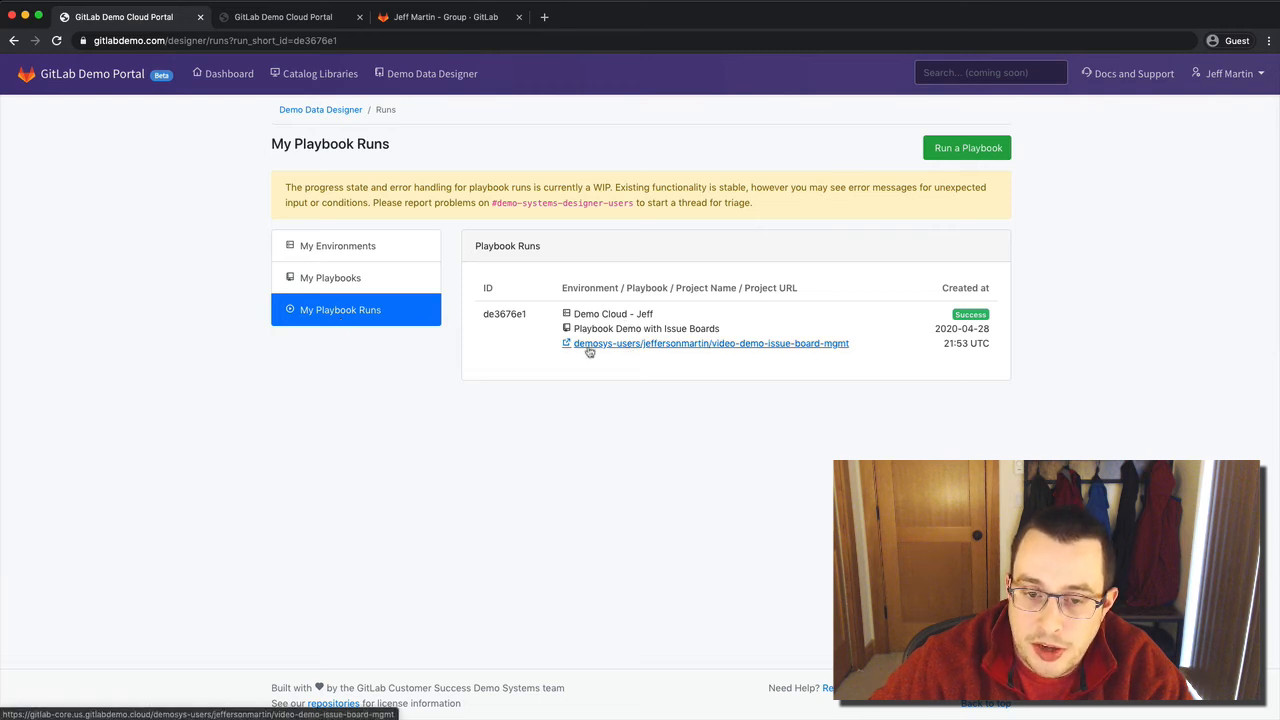
pyautogui.click(815, 344)
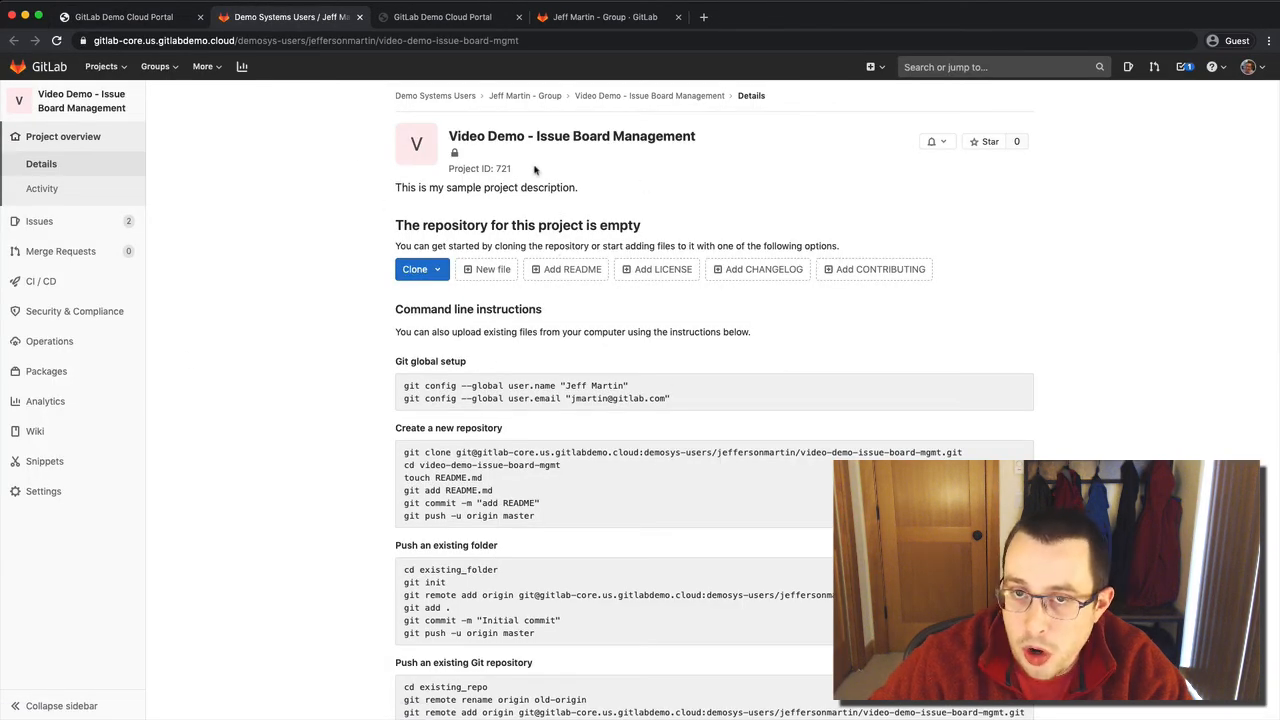
# - Examine the generated Proof-of-Concept and Project Scoping issues with their dates, labels, milestones and weights
pyautogui.moveTo(76, 226)
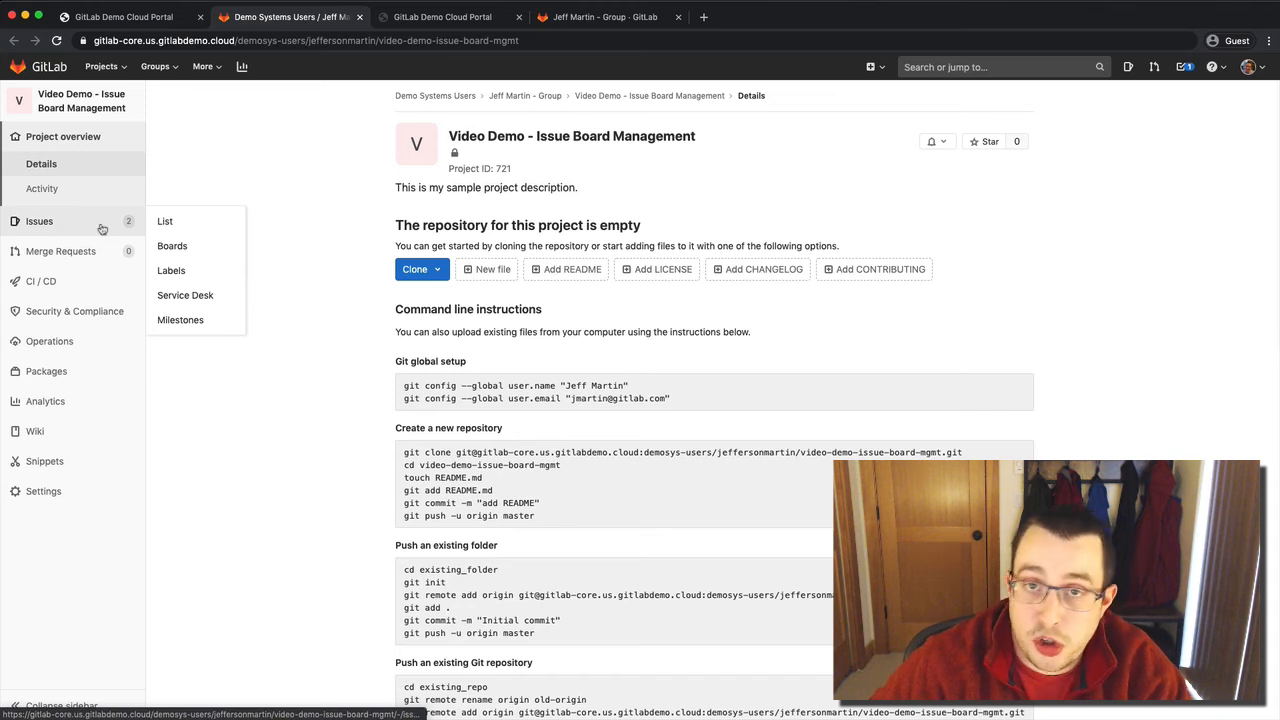
pyautogui.click(164, 221)
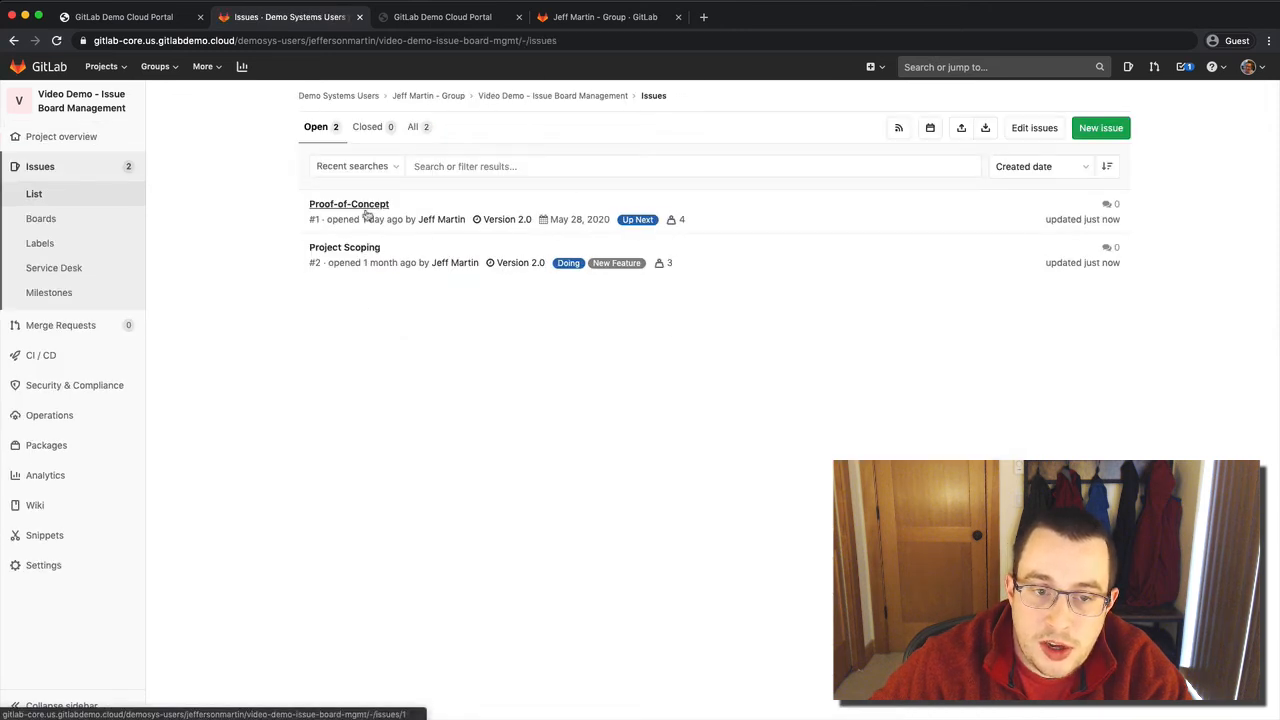
pyautogui.click(370, 210)
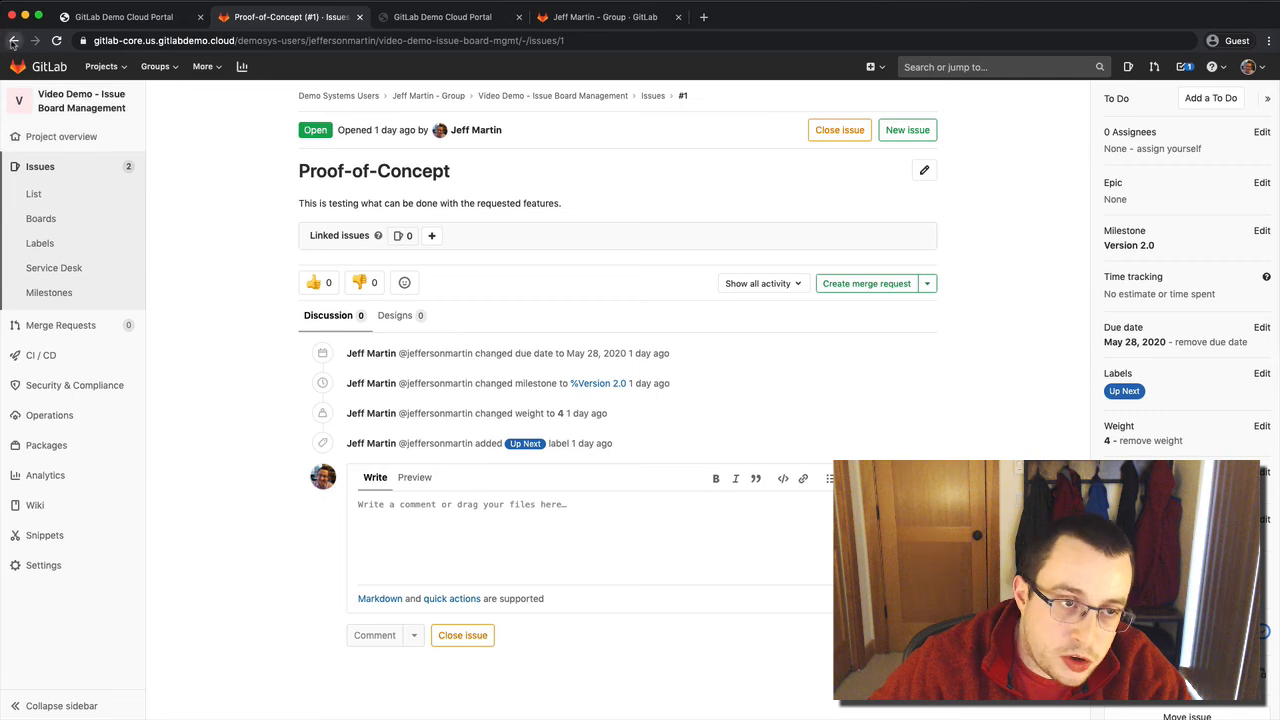
pyautogui.click(34, 194)
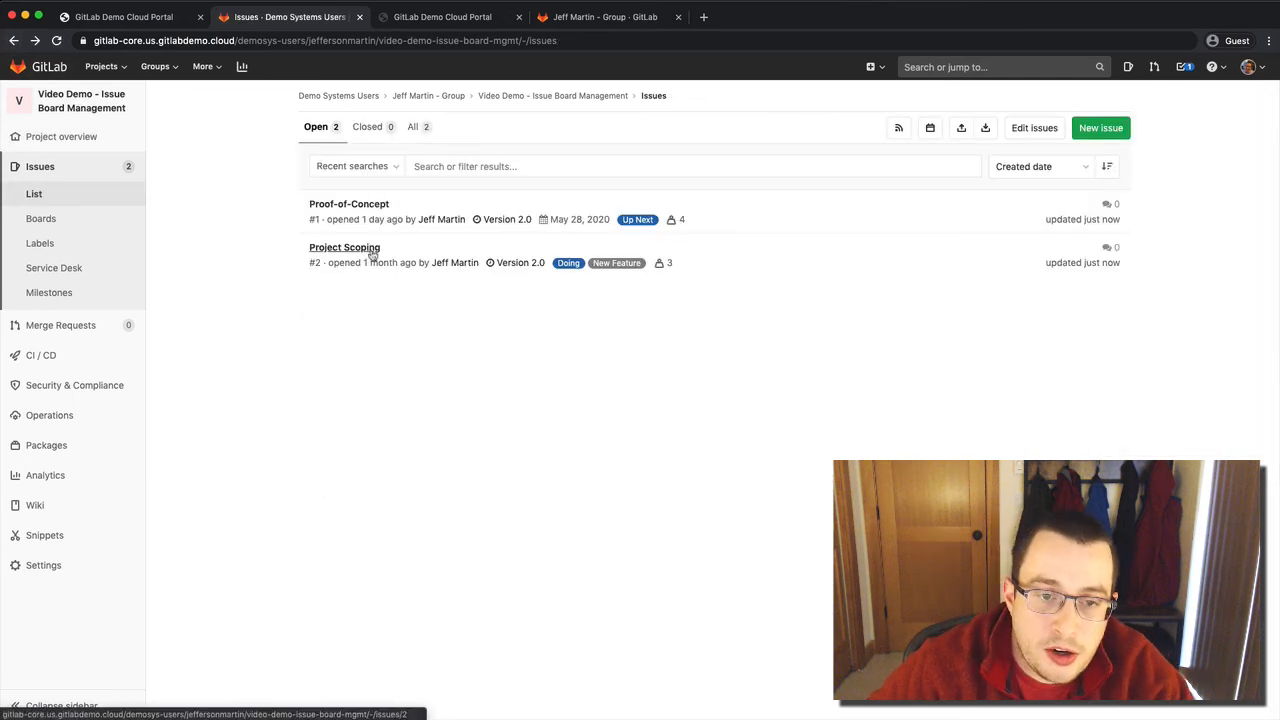
pyautogui.click(370, 249)
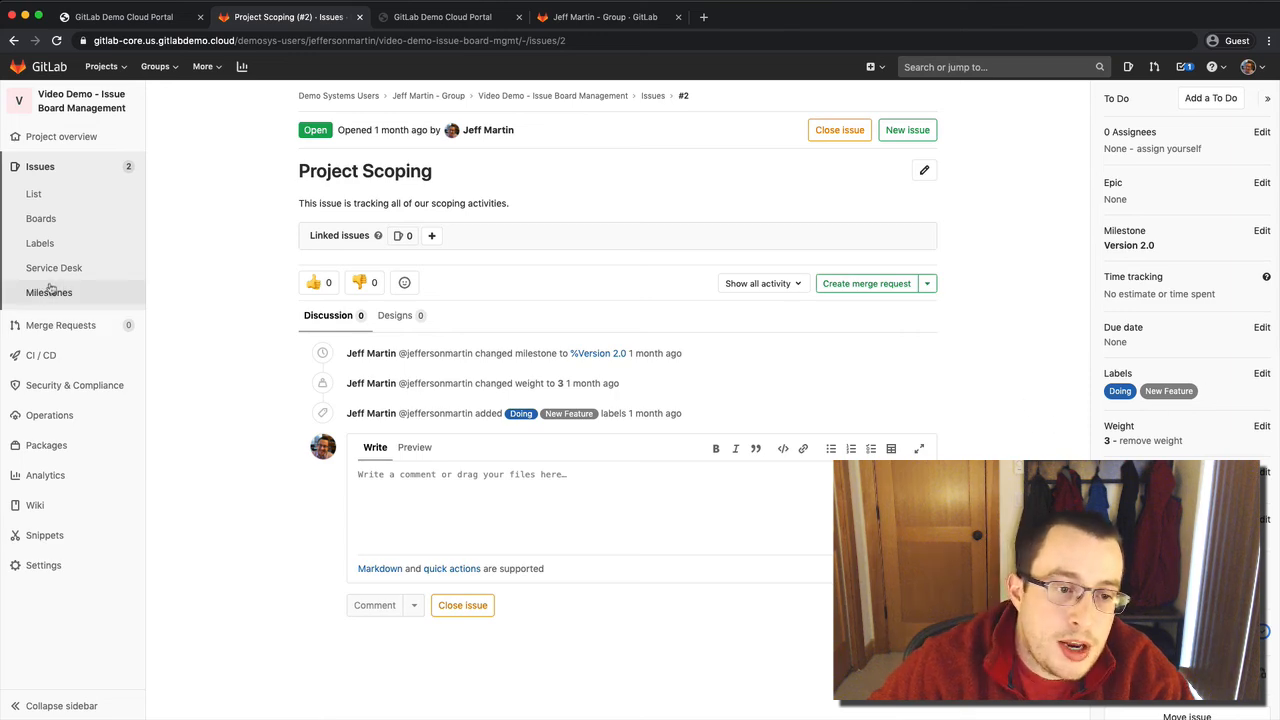
# - Review the generated project's labels and the date ranges of the Version 1.0 and Version 2.0 milestones
pyautogui.click(40, 243)
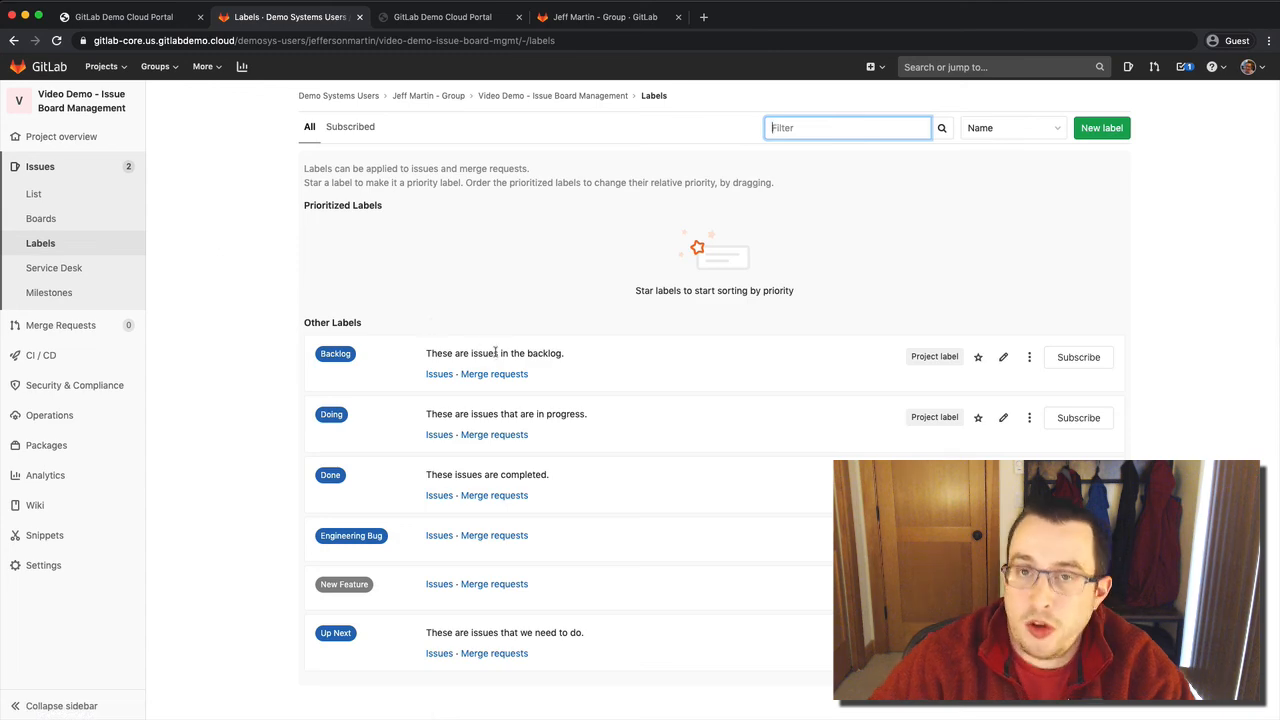
pyautogui.click(49, 292)
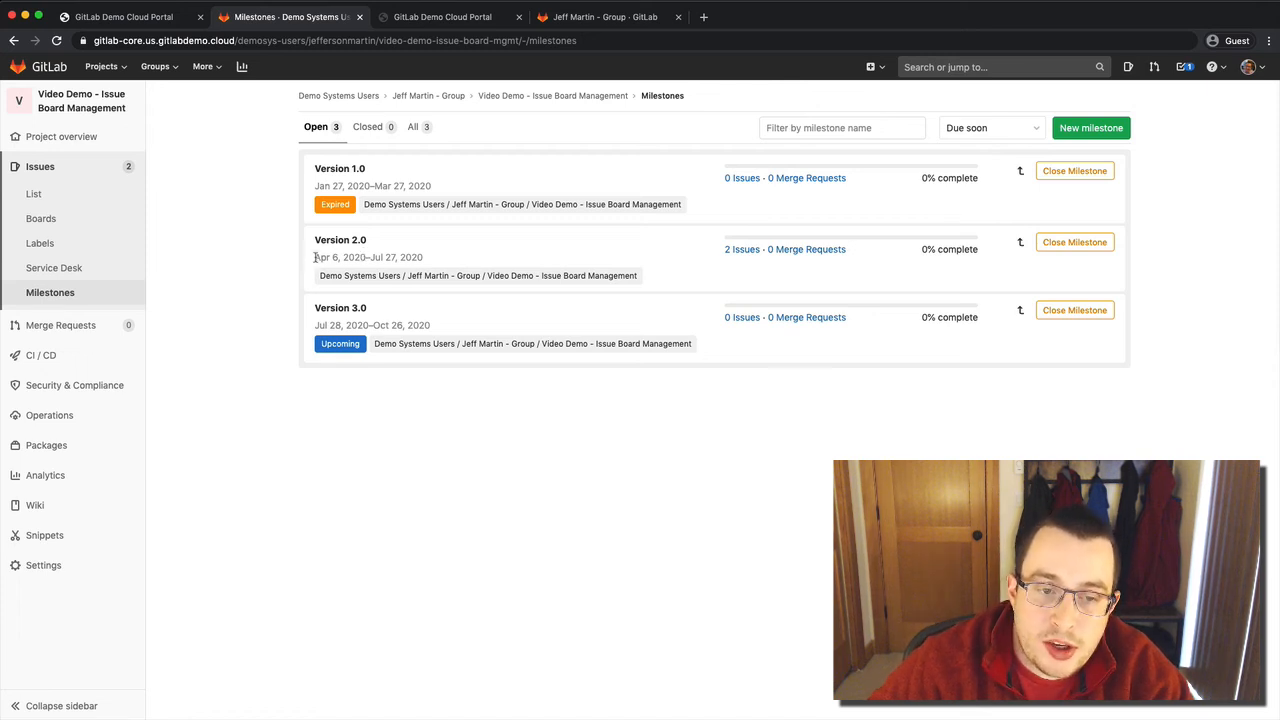
pyautogui.moveTo(314, 257); pyautogui.dragTo(437, 265)
pyautogui.click(434, 262)
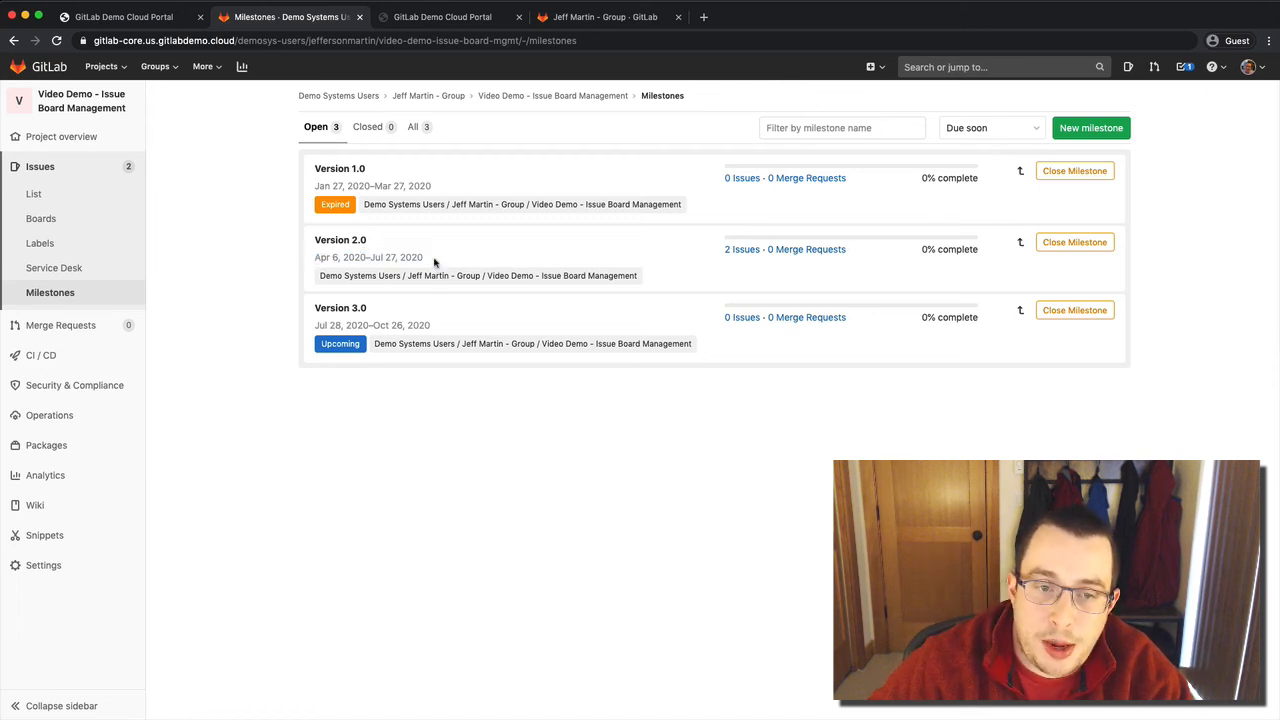
pyautogui.moveTo(317, 186); pyautogui.dragTo(437, 190)
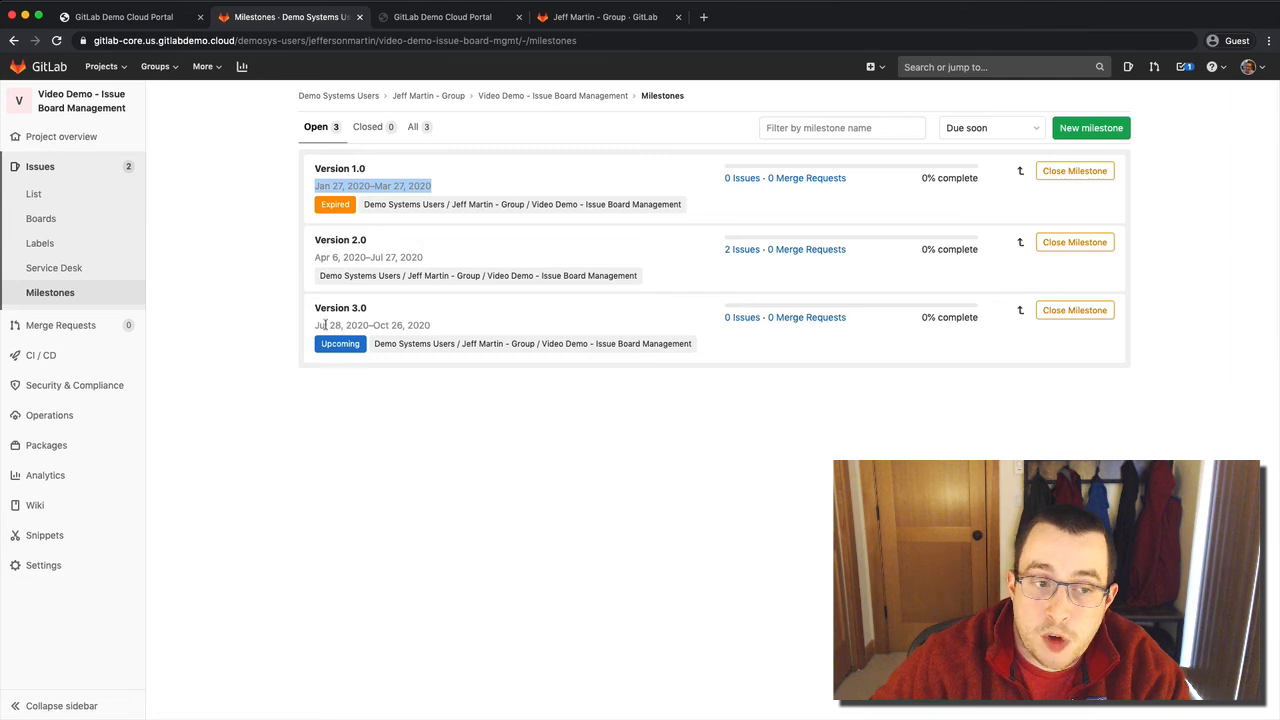
# - View the generated project's Sprint Board and collapse its Open and Closed lists
pyautogui.click(71, 223)
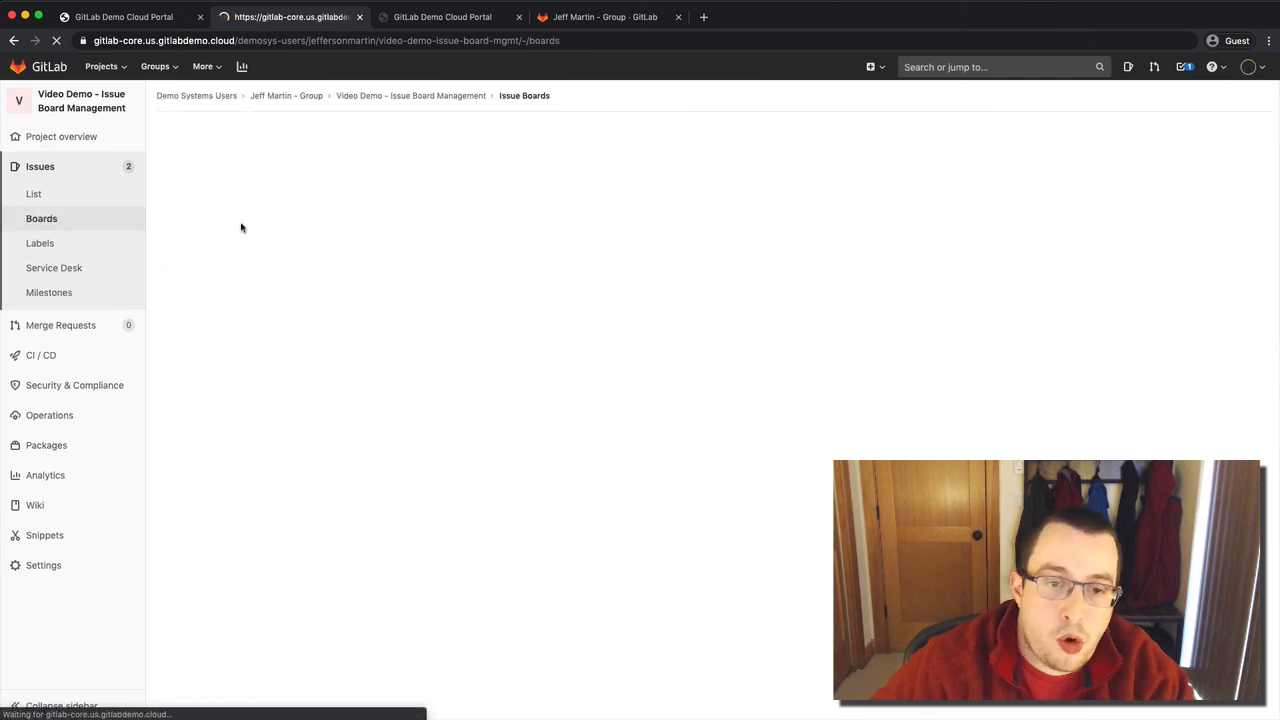
pyautogui.click(216, 136)
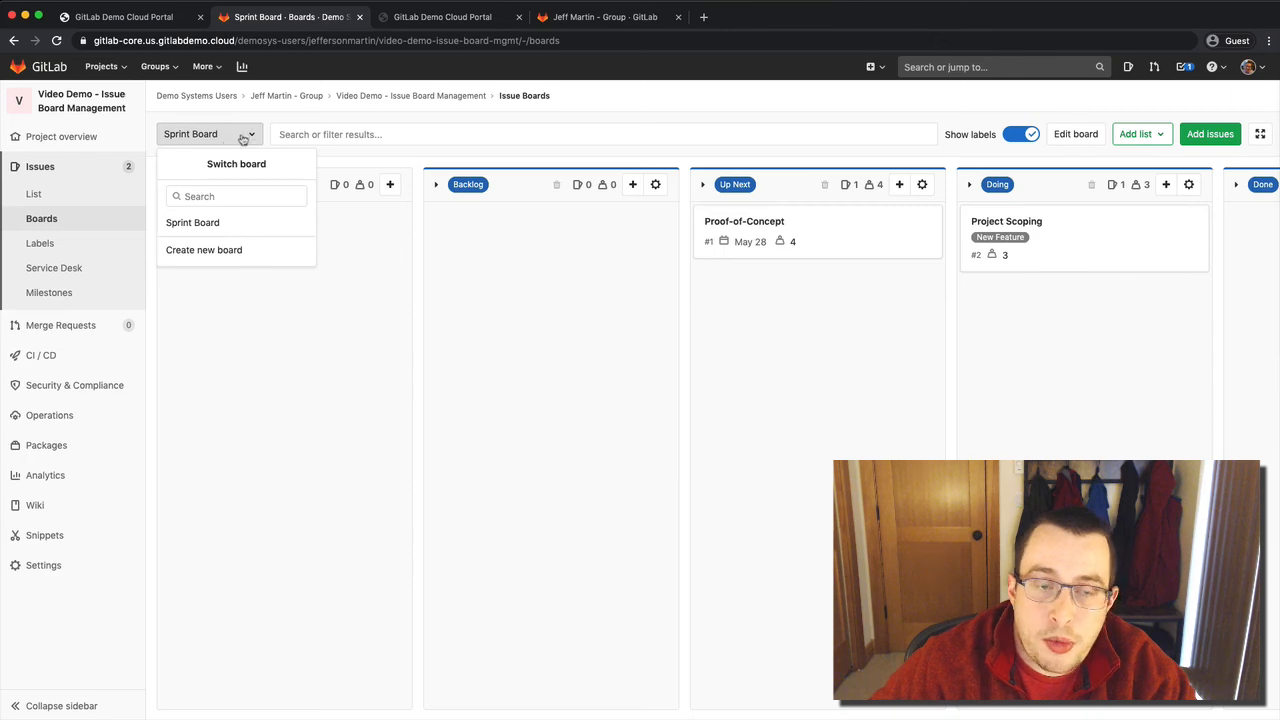
pyautogui.click(206, 233)
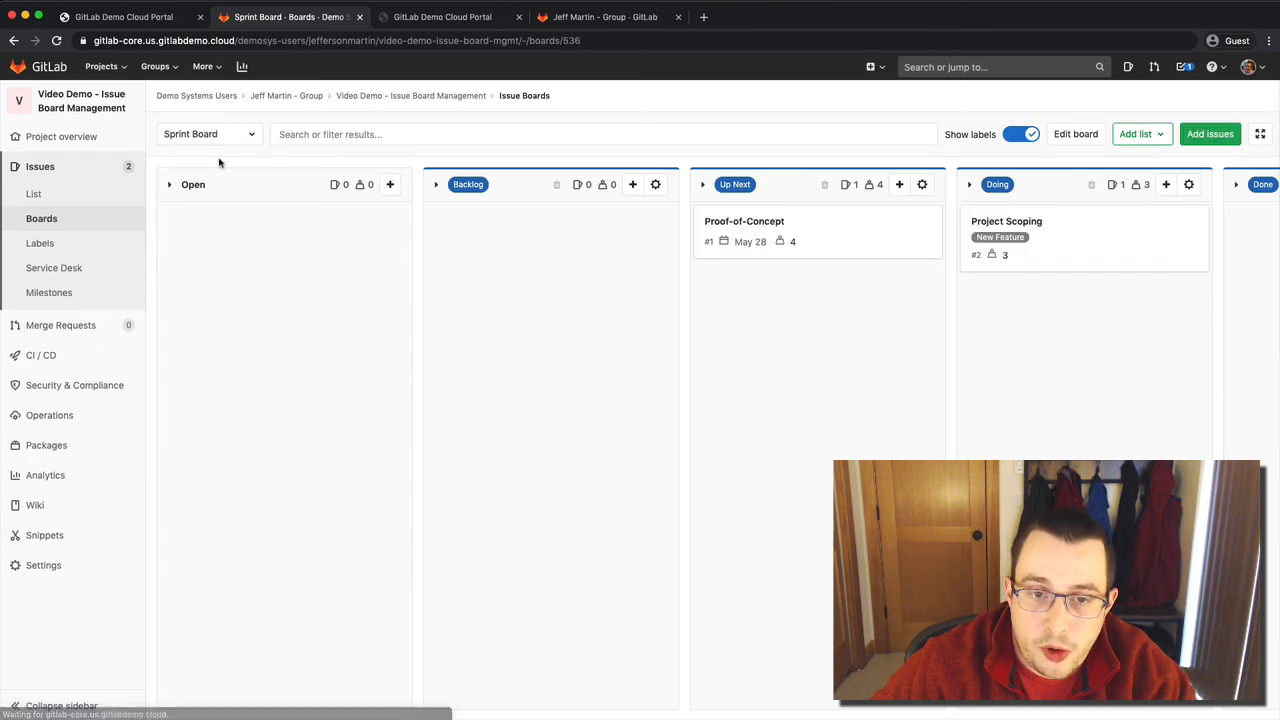
pyautogui.click(170, 186)
pyautogui.click(1267, 188)
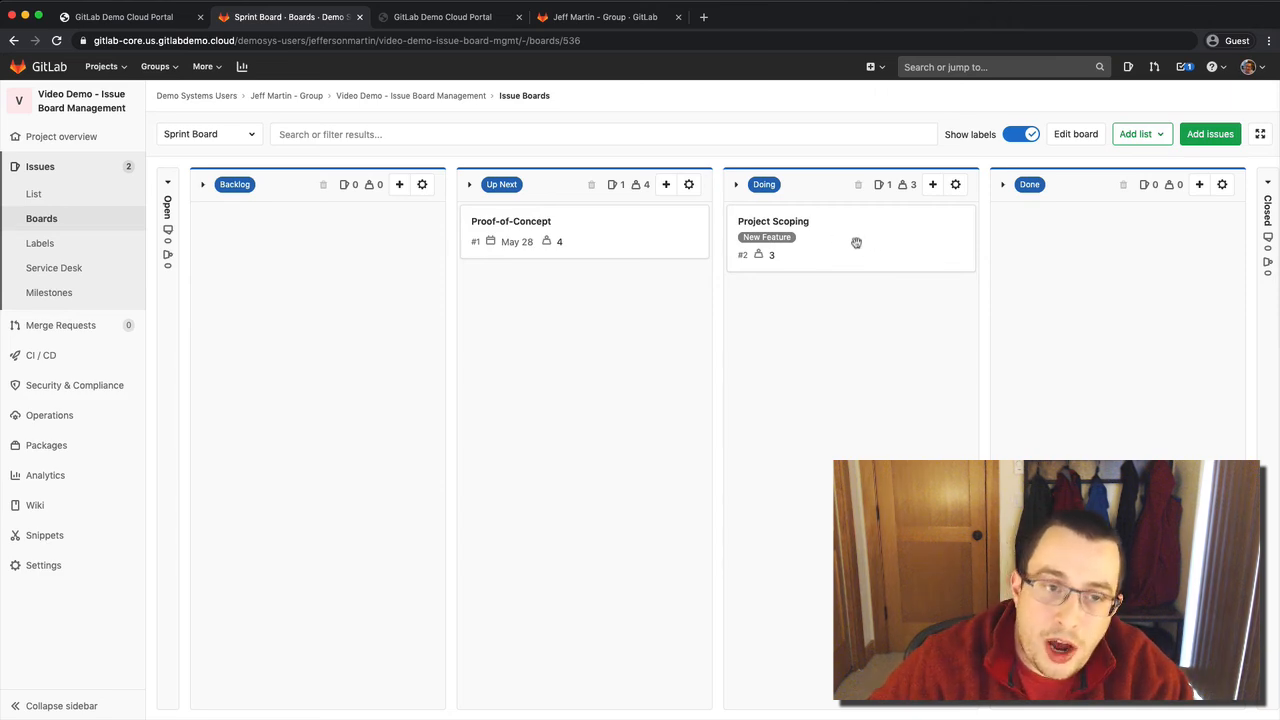
# - Return to the demo portal and create another run of Playbook Demo with Issue Boards in the personal Demo Cloud environment
pyautogui.click(147, 20)
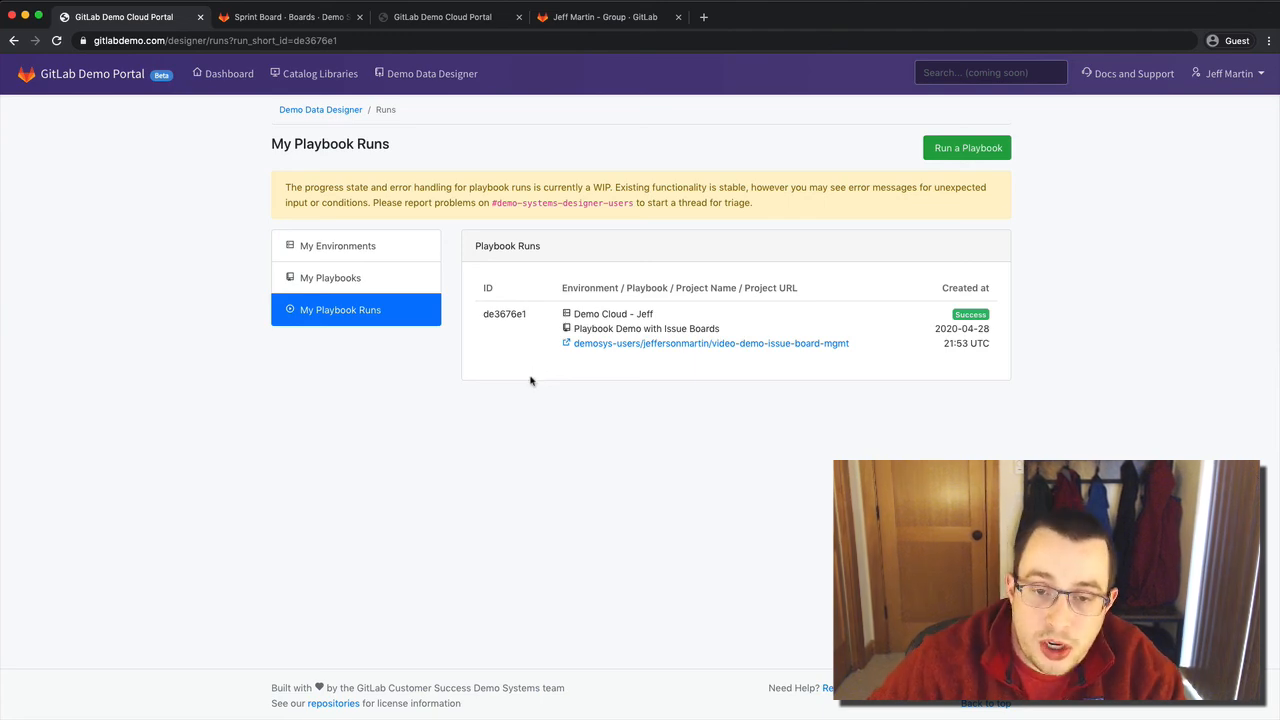
pyautogui.click(962, 156)
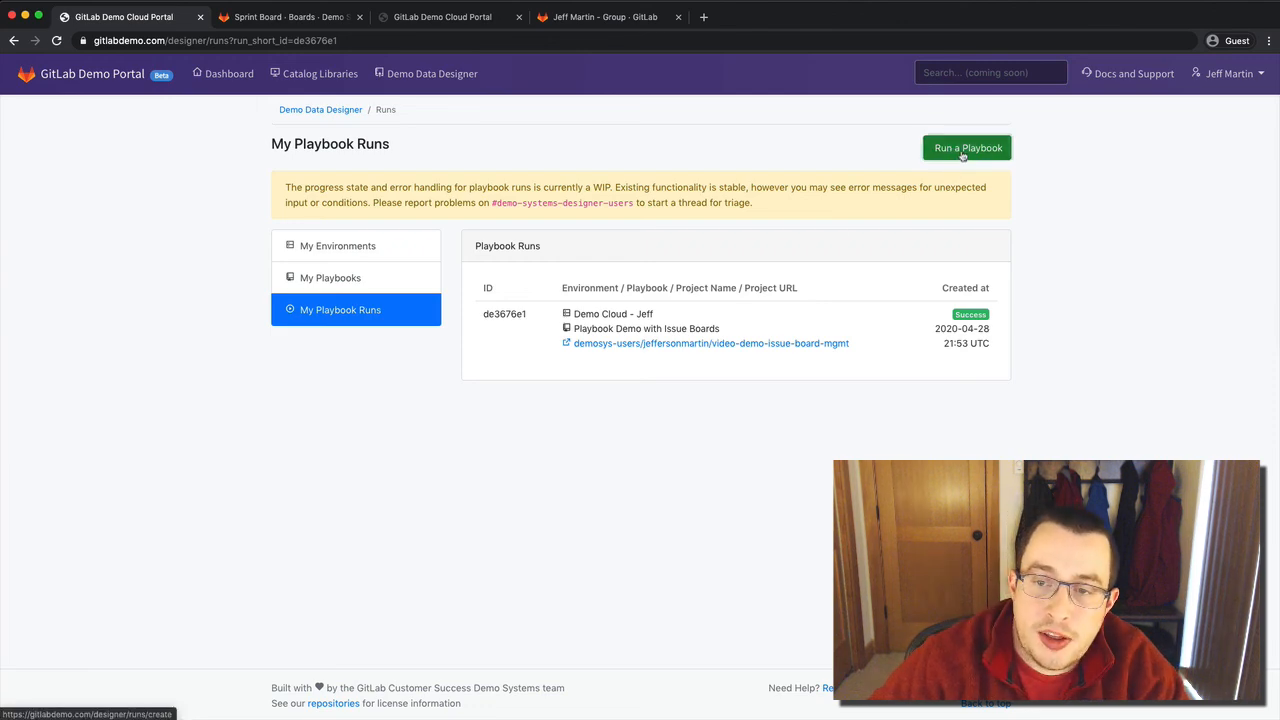
pyautogui.click(571, 186)
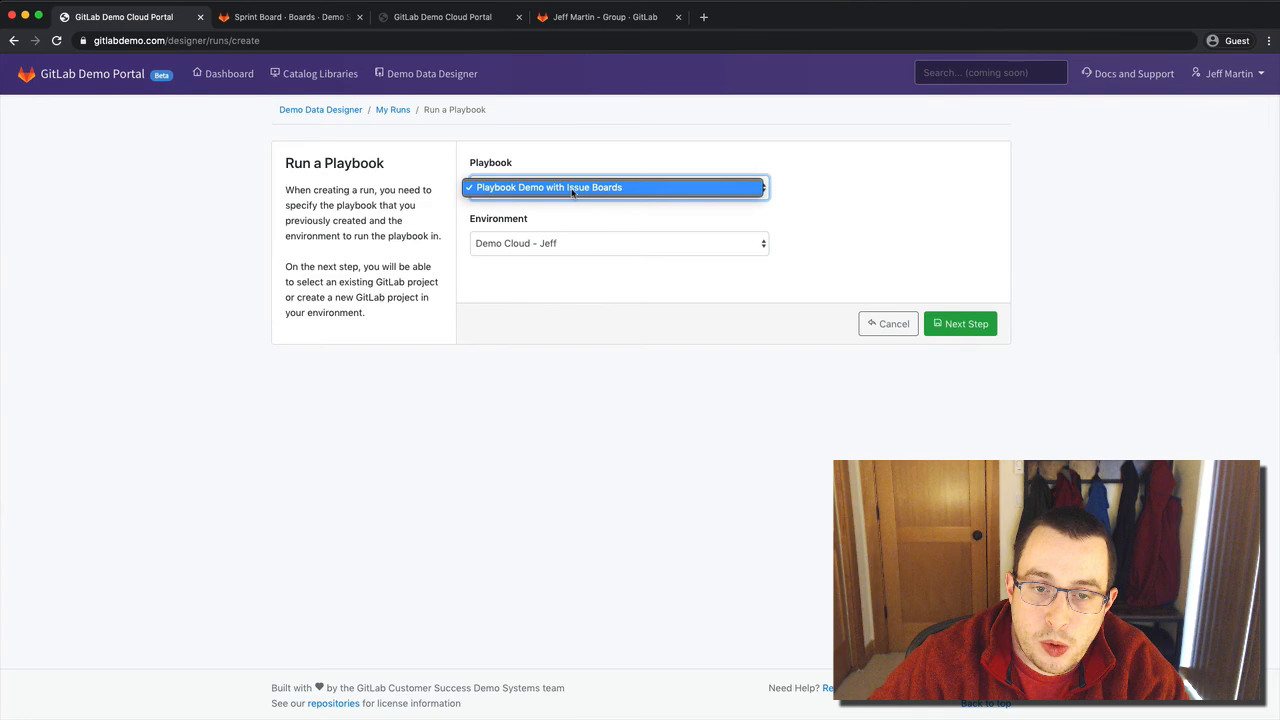
pyautogui.click(552, 255)
pyautogui.click(783, 305)
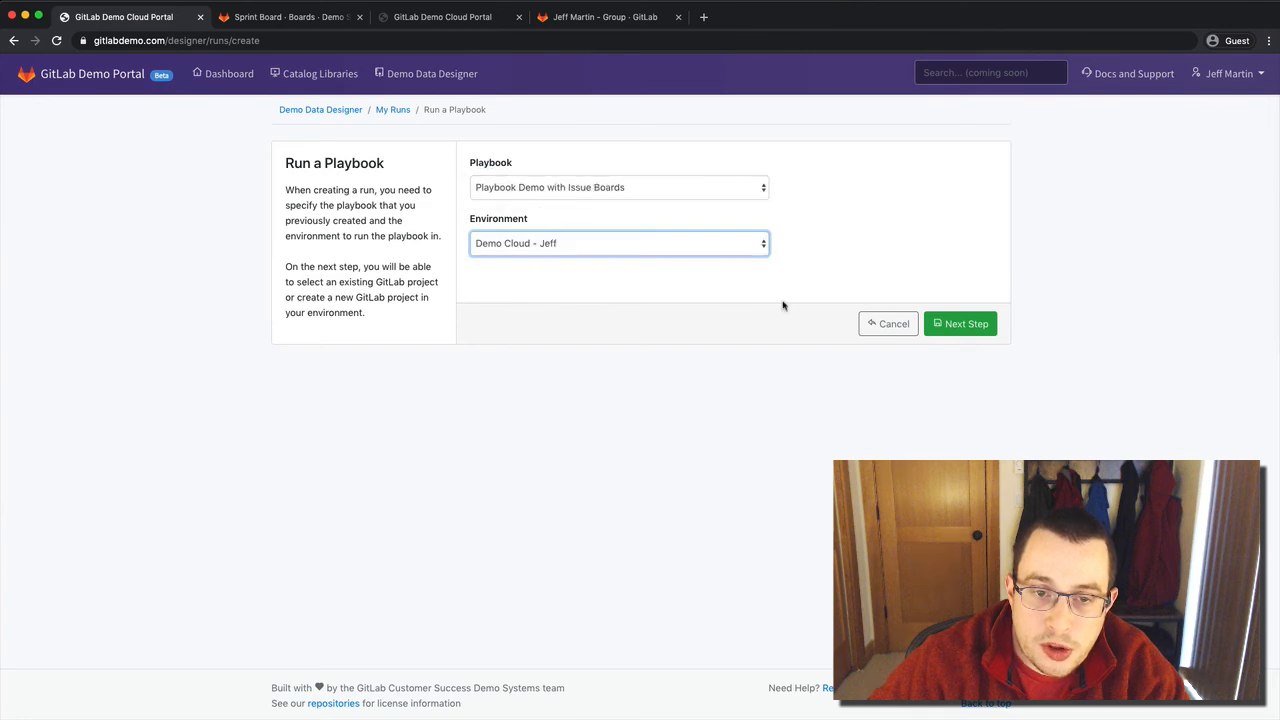
pyautogui.click(946, 324)
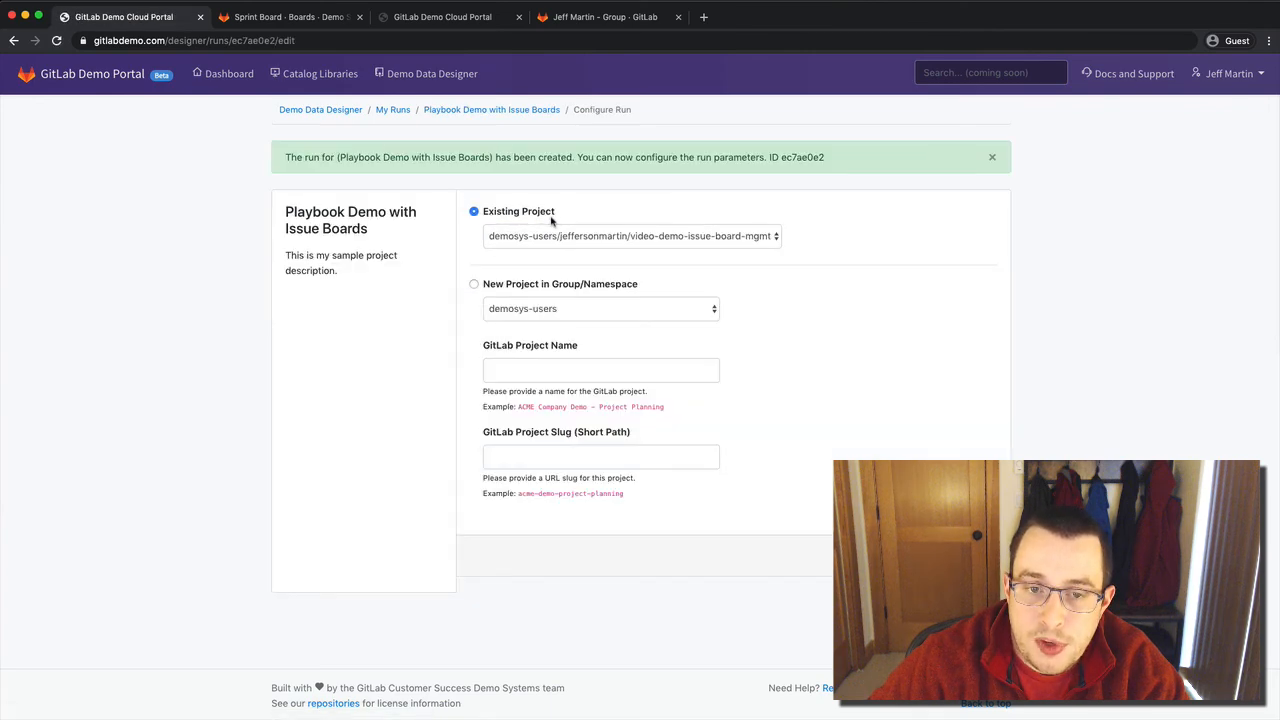
# - Run the playbook into a new project in the personal group namespace, named Test Sandbox for April 28 with slug test-sandbox-apr28
pyautogui.click(507, 285)
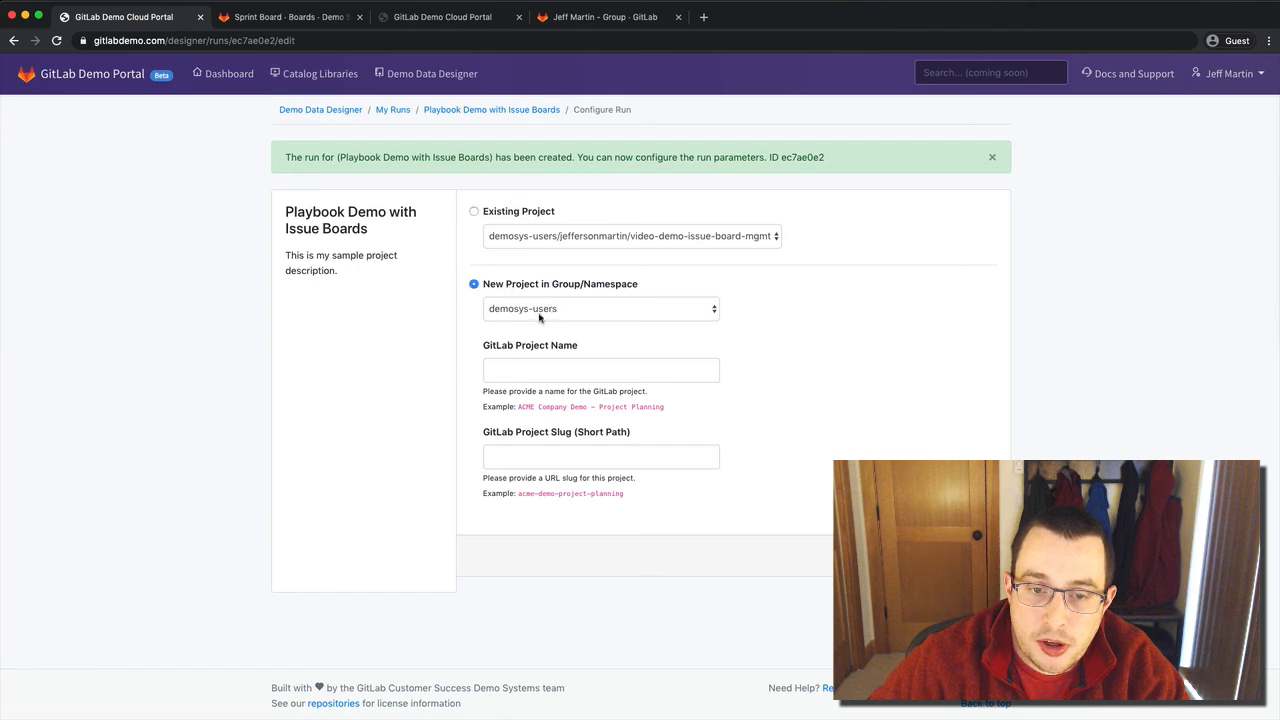
pyautogui.click(538, 316)
pyautogui.press('Return')
pyautogui.click(589, 371)
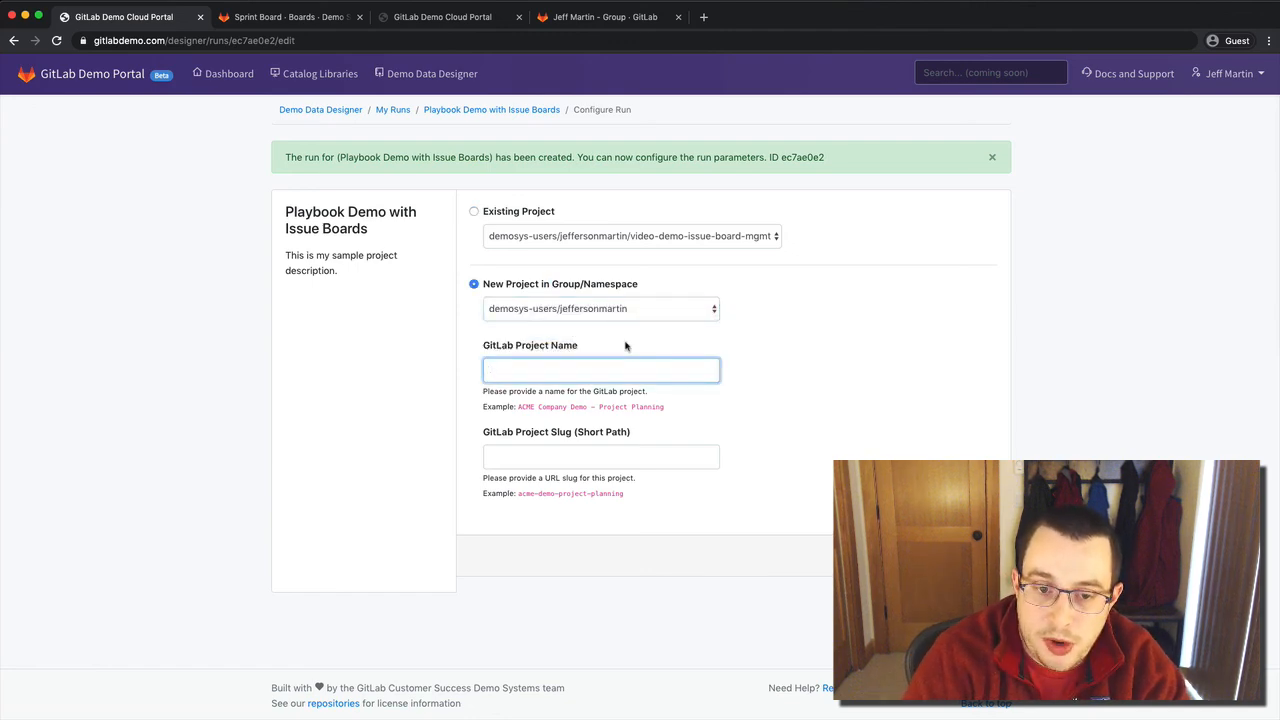
pyautogui.write('Test Sandbox for')
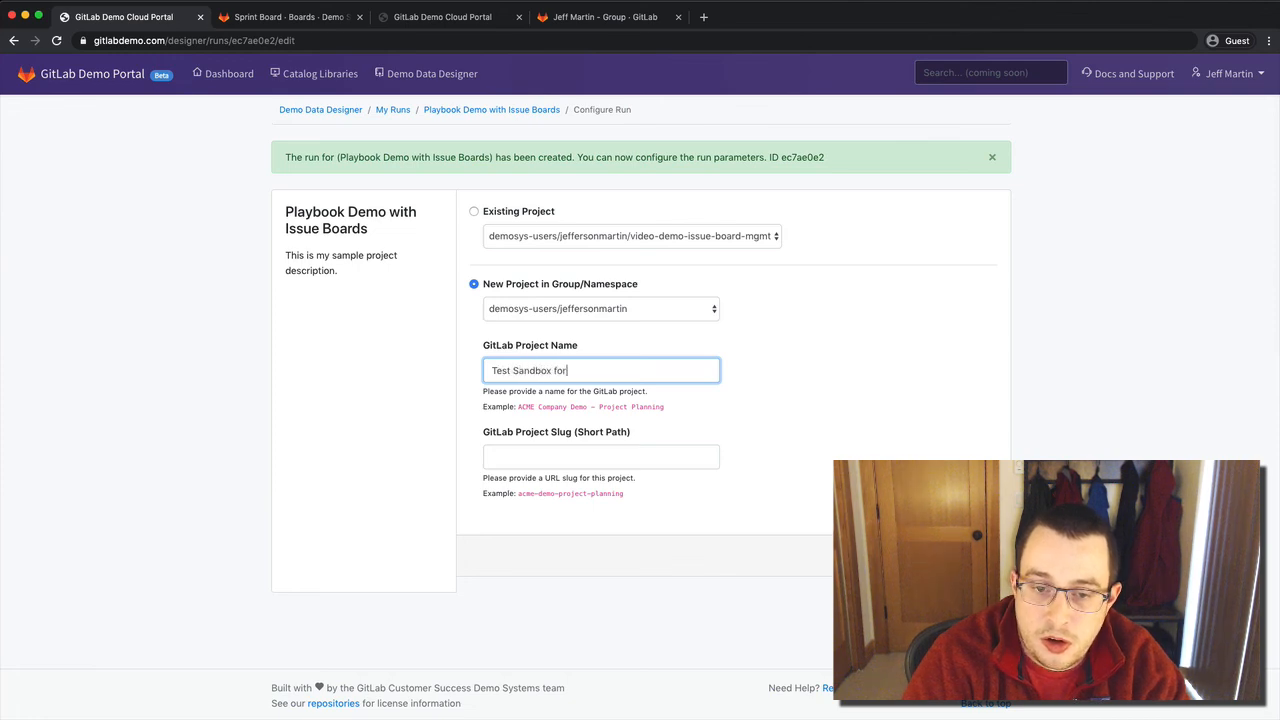
pyautogui.write(' April 28')
pyautogui.press('Tab')
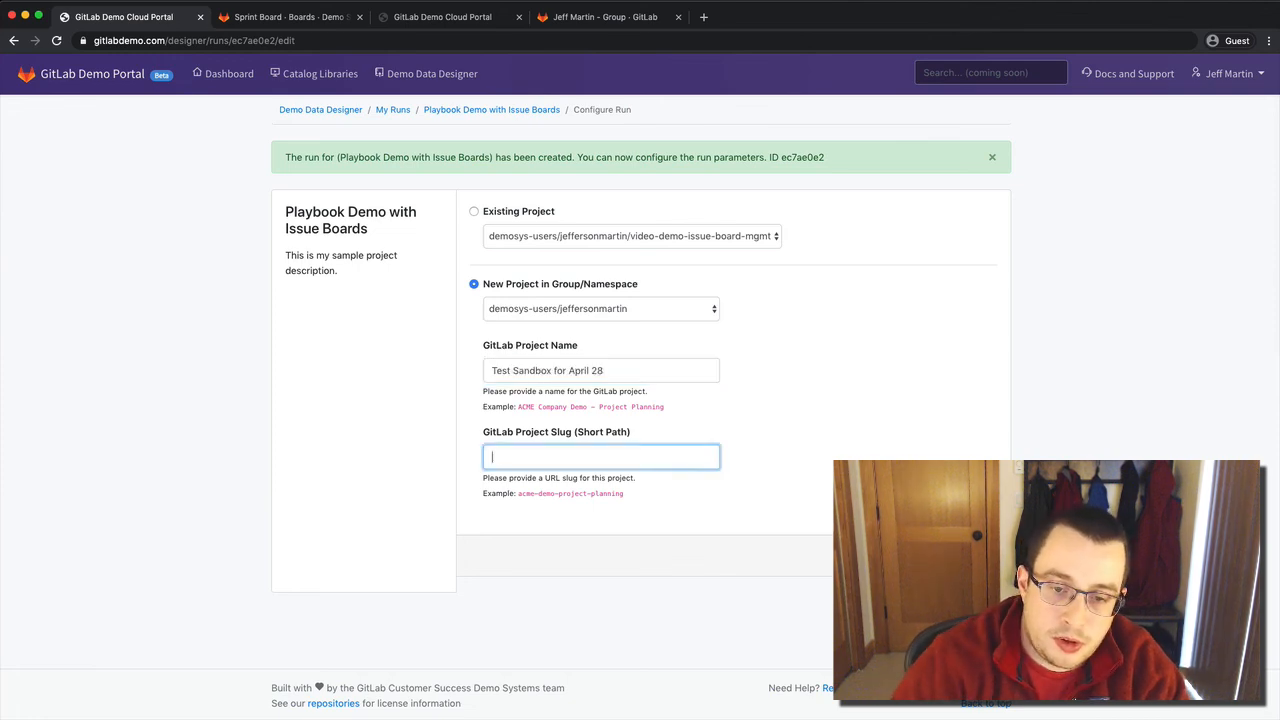
pyautogui.write('test-sandbox-apr28')
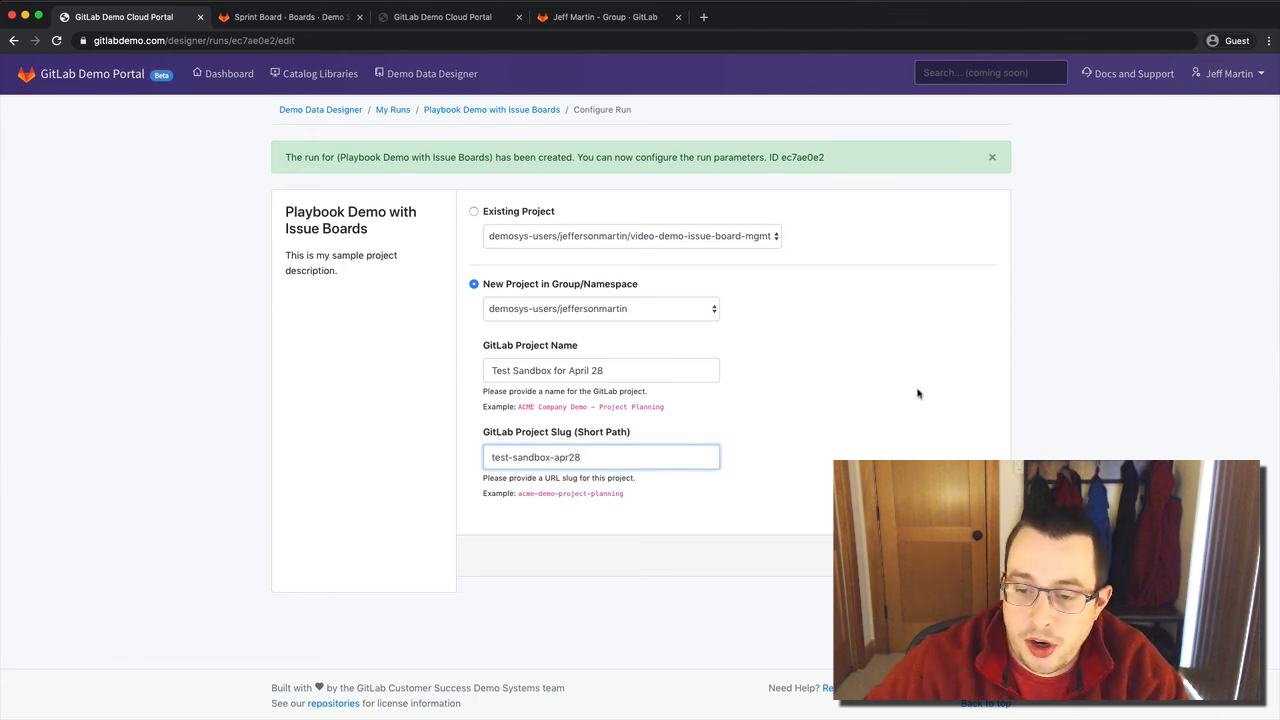
pyautogui.click(943, 555)
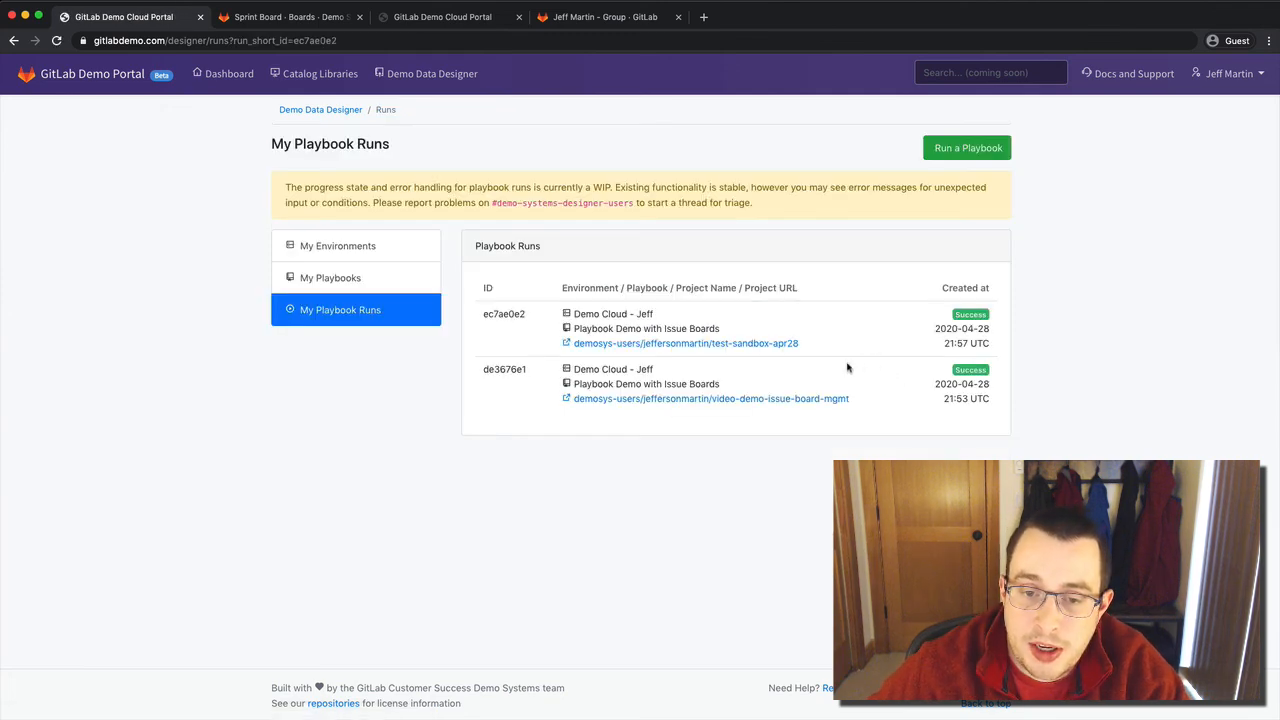
# - Check the issue list of the generated test-sandbox-apr28 project and reload the personal GitLab group's project list
pyautogui.click(766, 344)
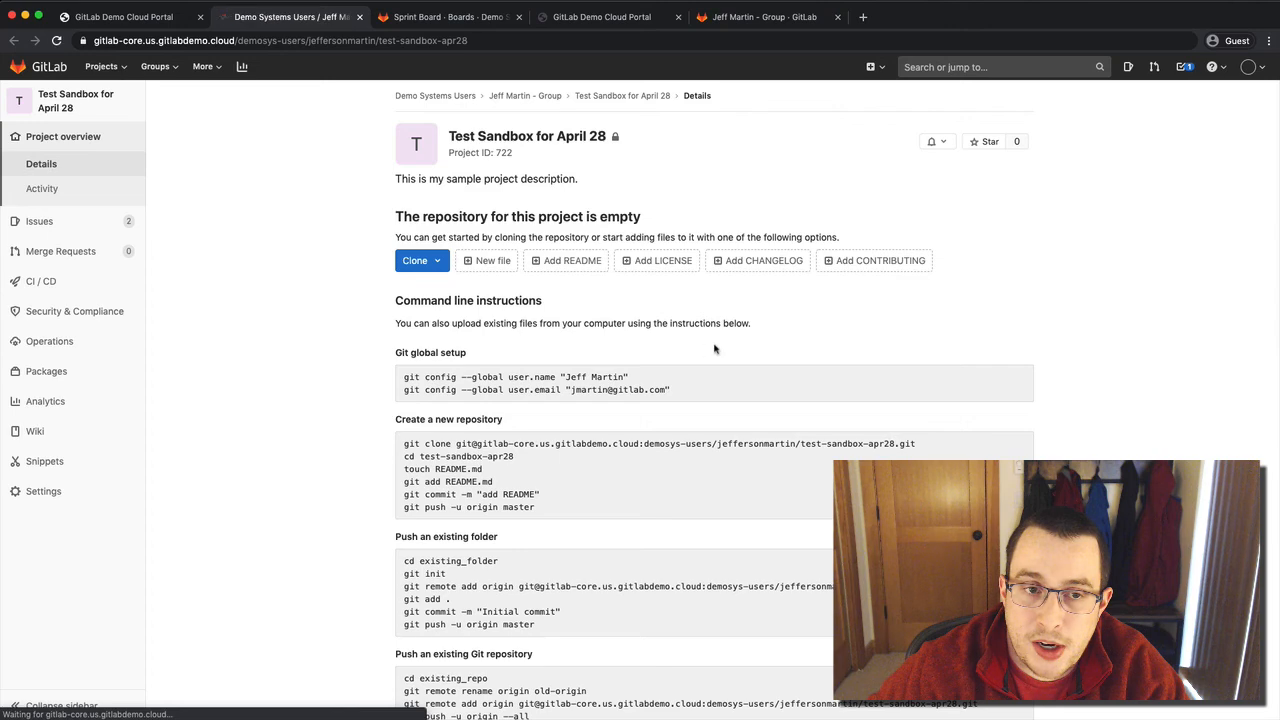
pyautogui.click(39, 221)
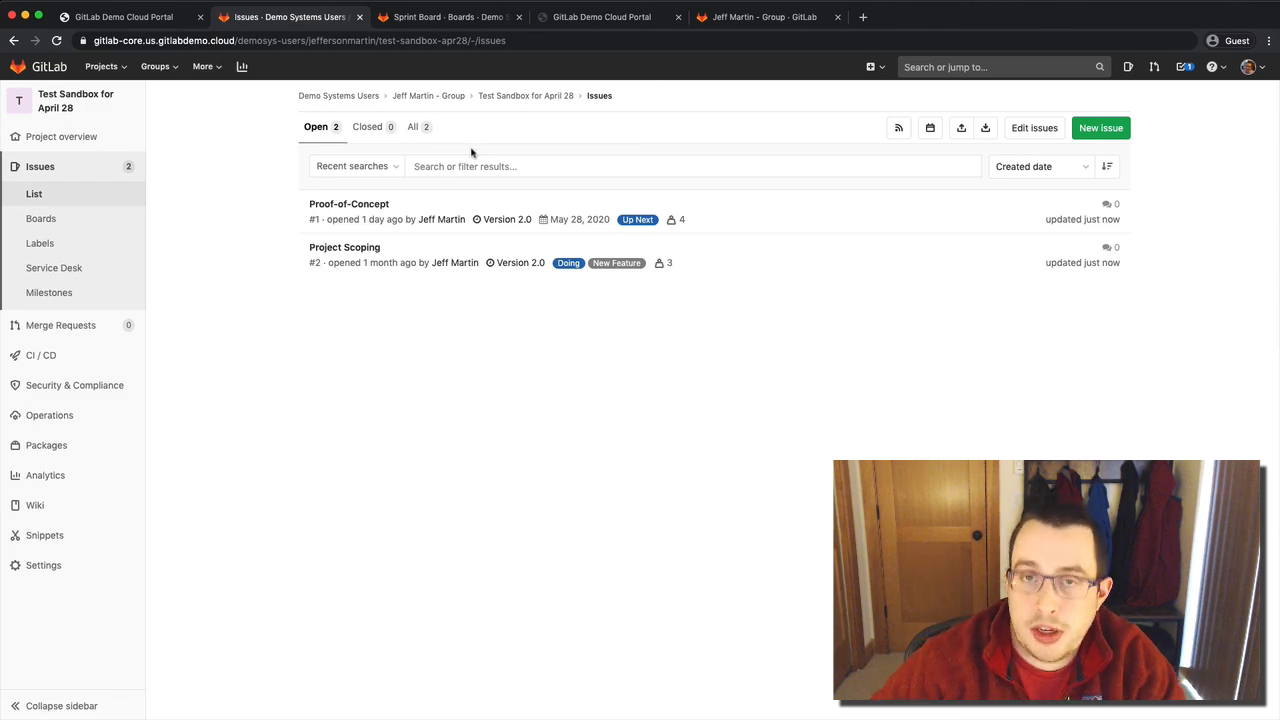
pyautogui.click(592, 18)
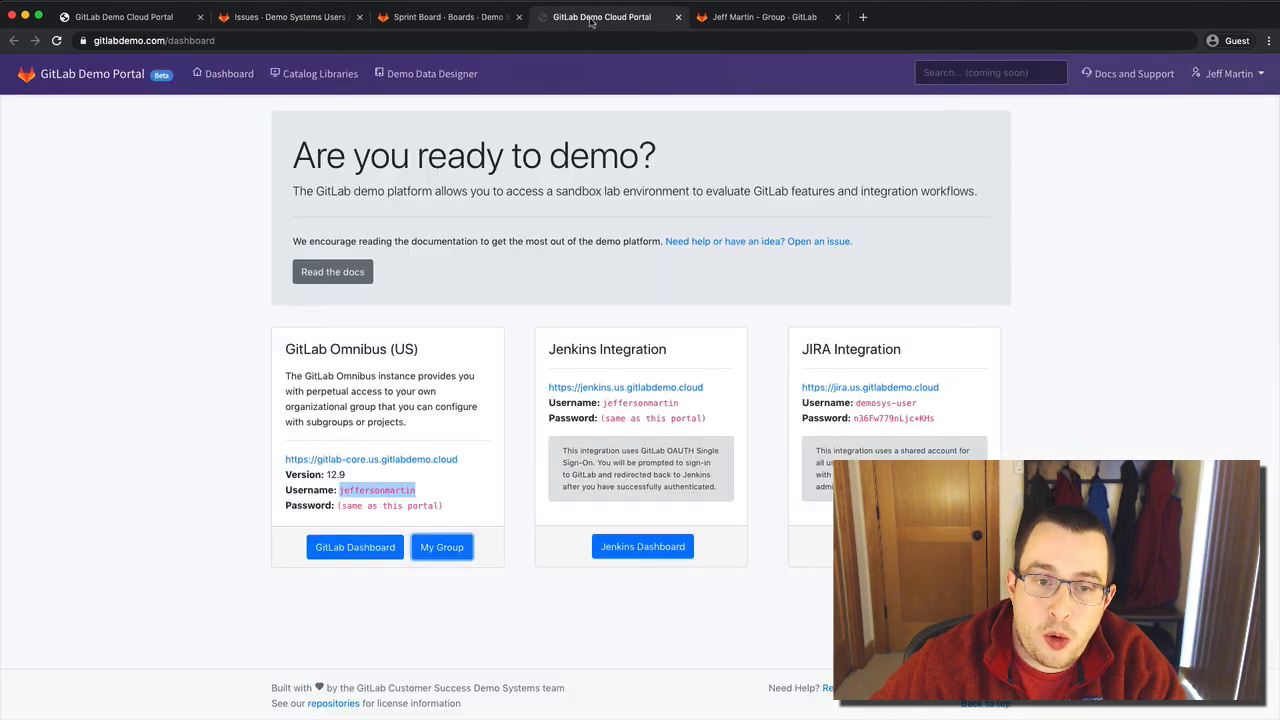
pyautogui.click(737, 20)
pyautogui.press('super+r')
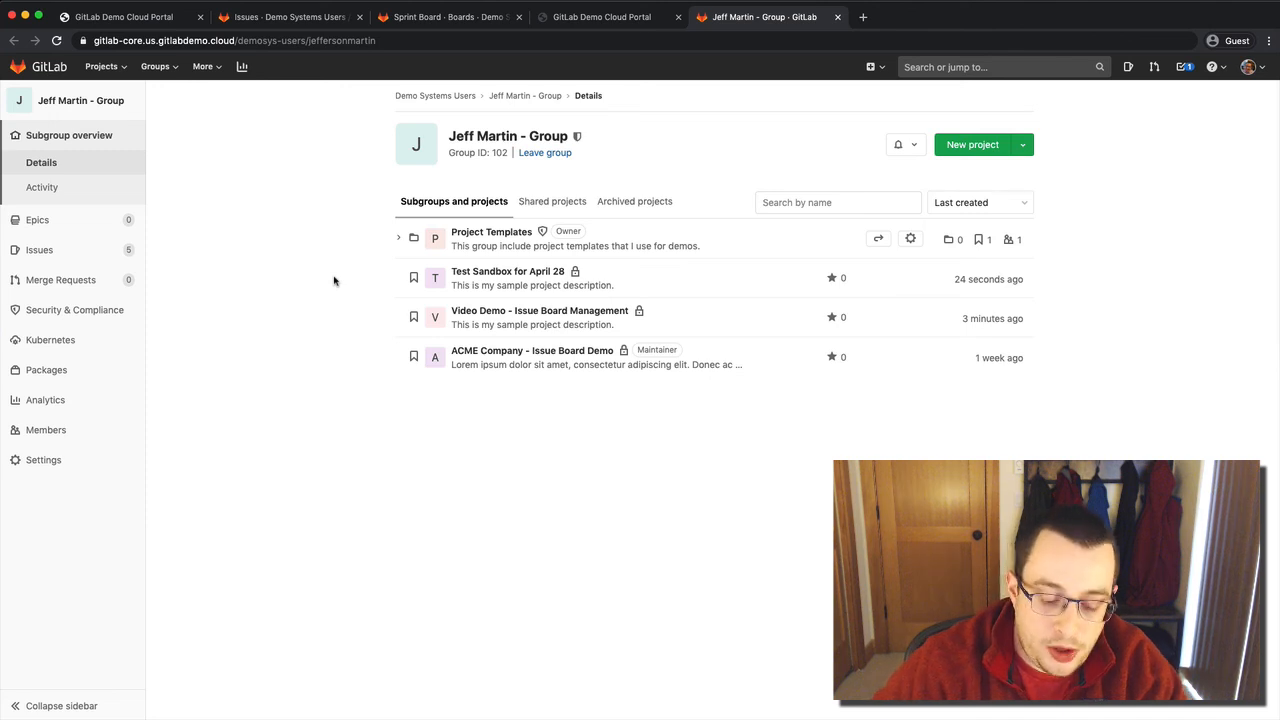
# - Open docs.gitlab.com in a new browser tab and review the project and group endpoints on the API resources page
pyautogui.press('super+t')
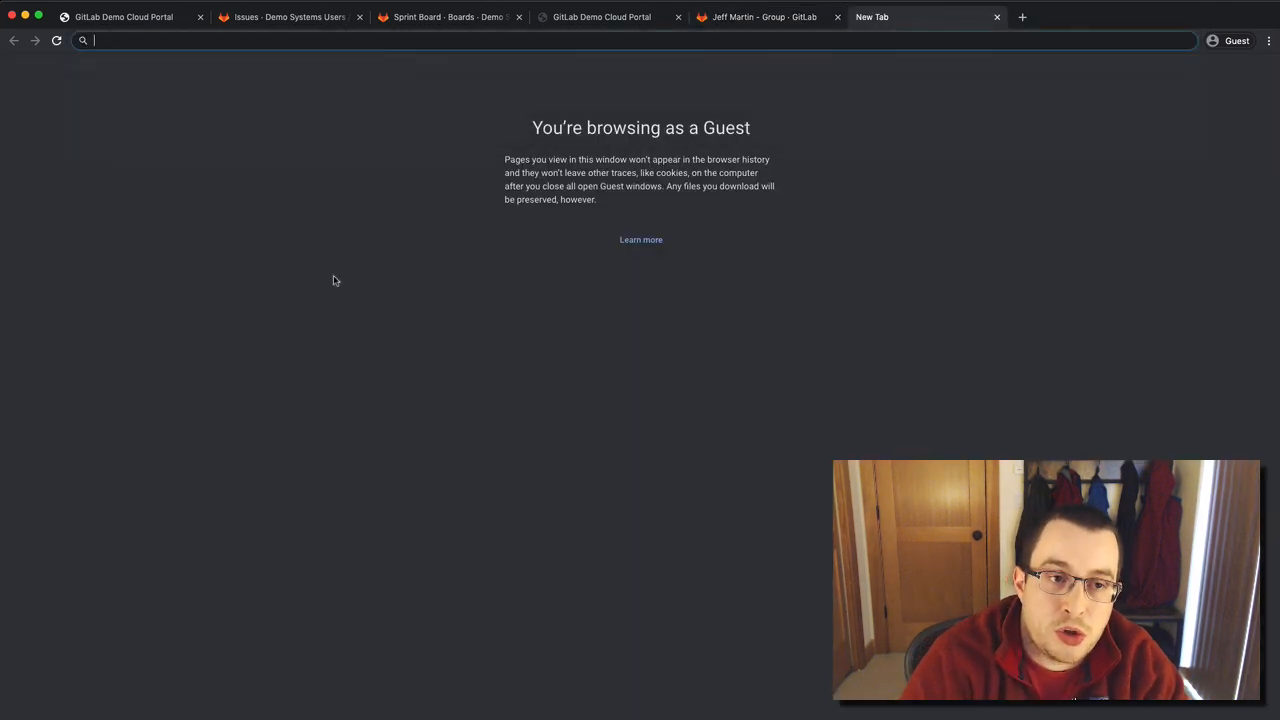
pyautogui.write('docs.gitlab.com')
pyautogui.press('Return')
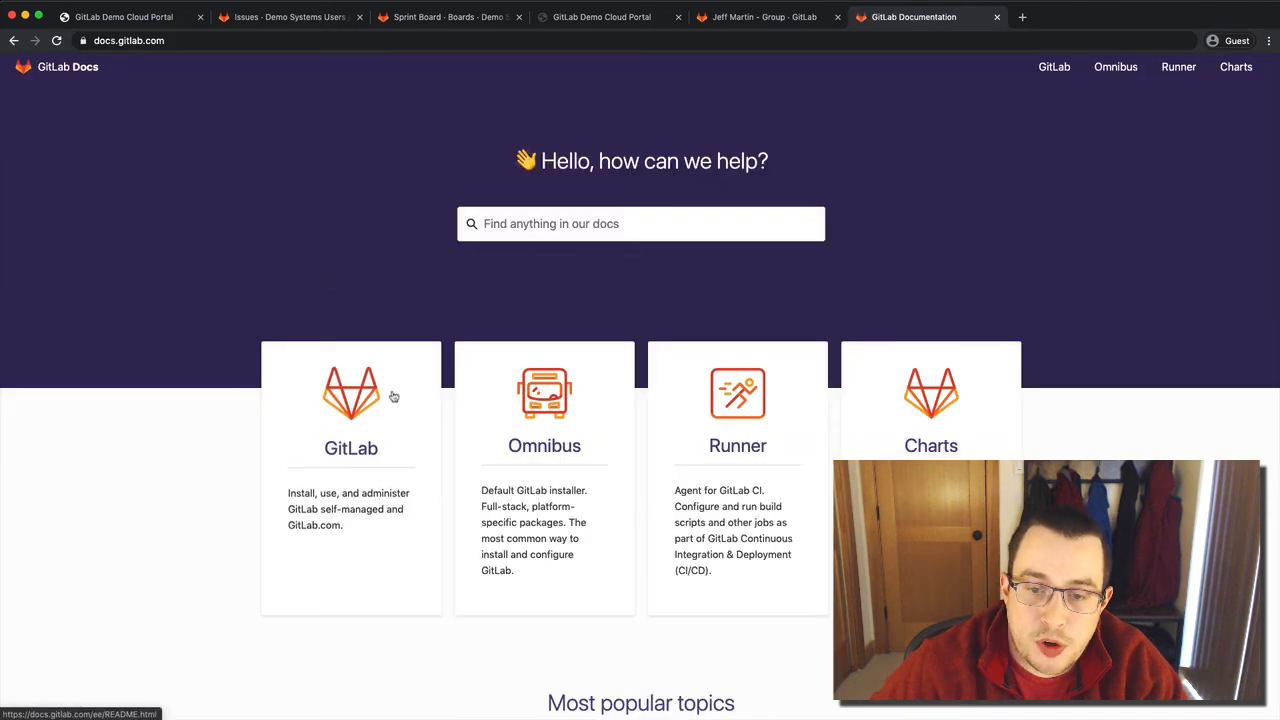
pyautogui.click(521, 295)
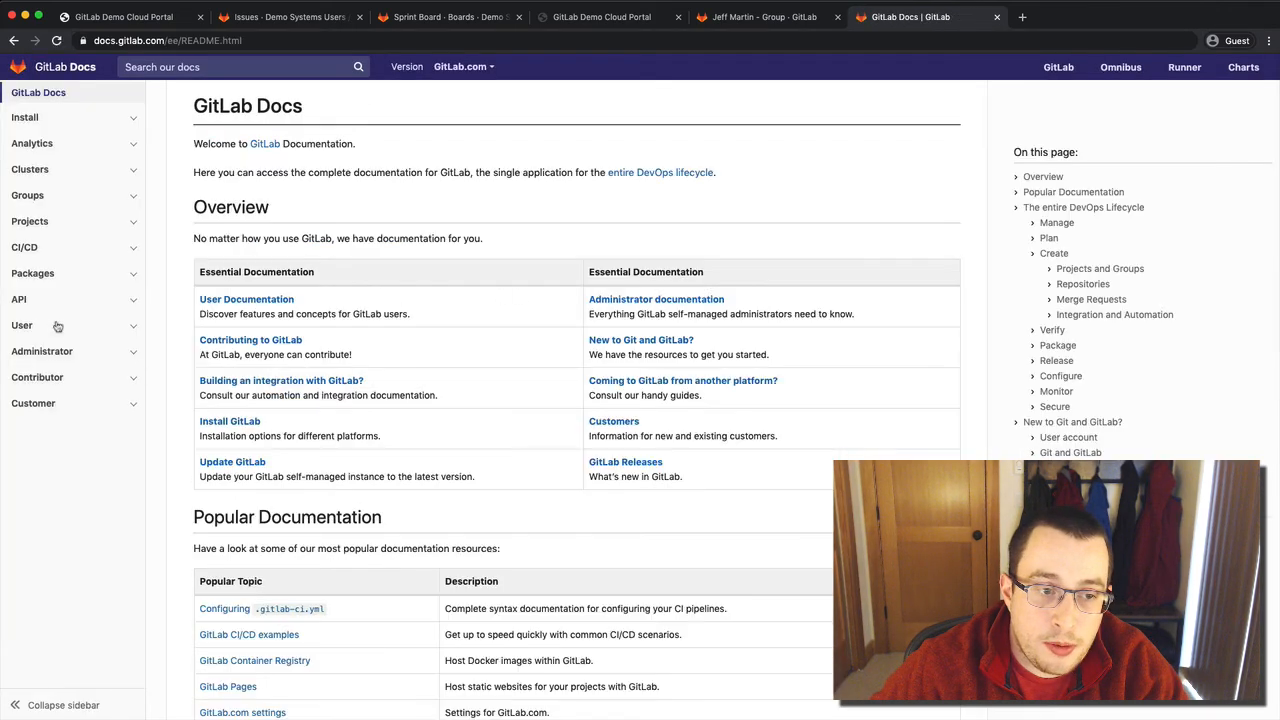
pyautogui.click(42, 303)
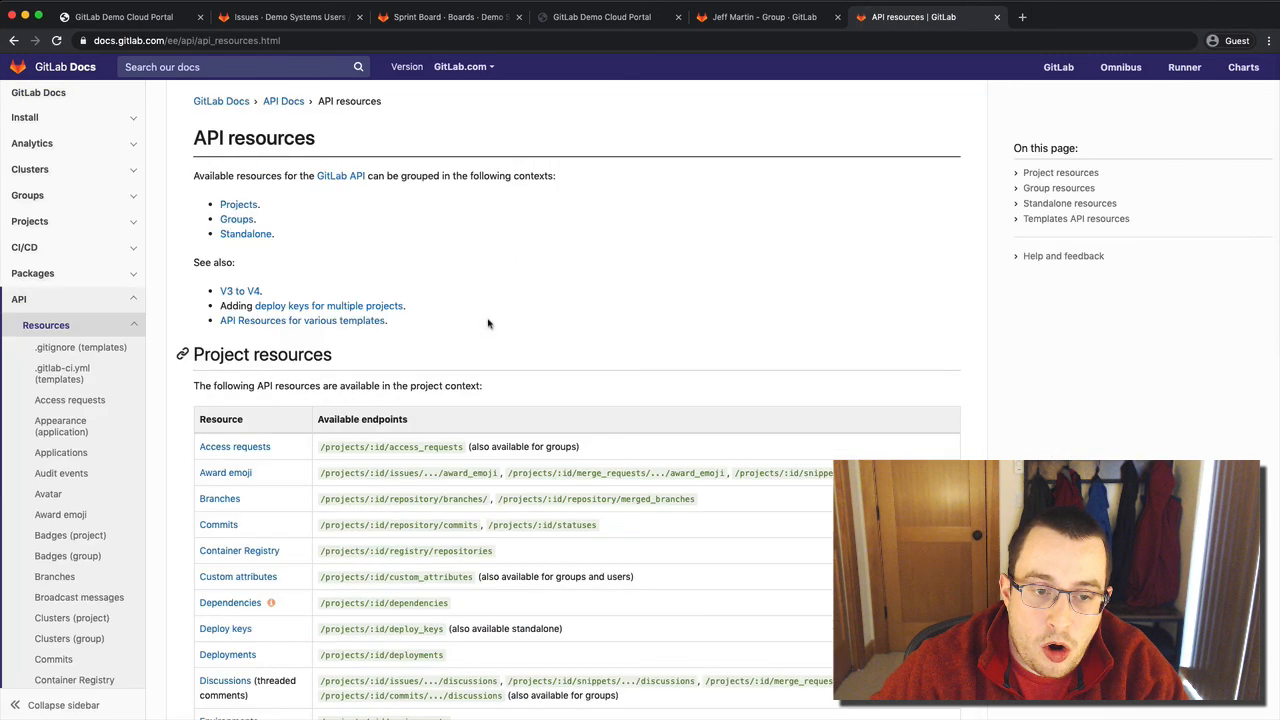
pyautogui.scroll(-10, 488, 323)
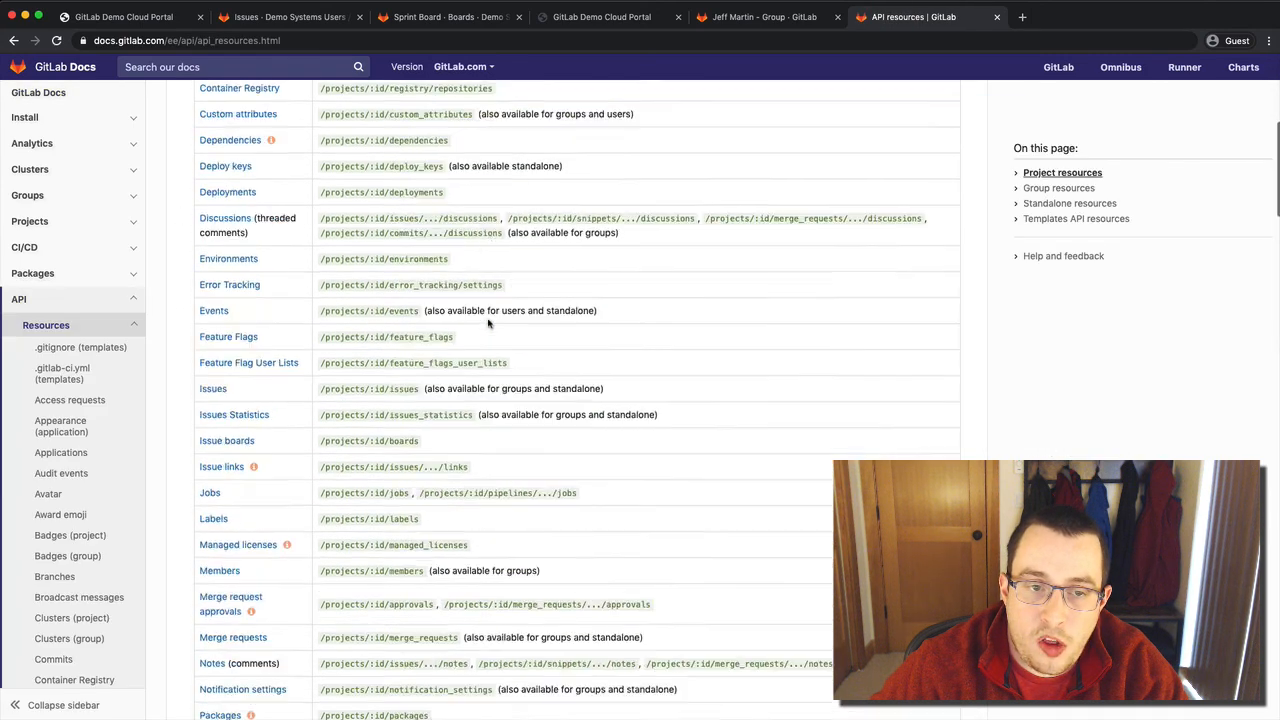
pyautogui.scroll(-10, 488, 323)
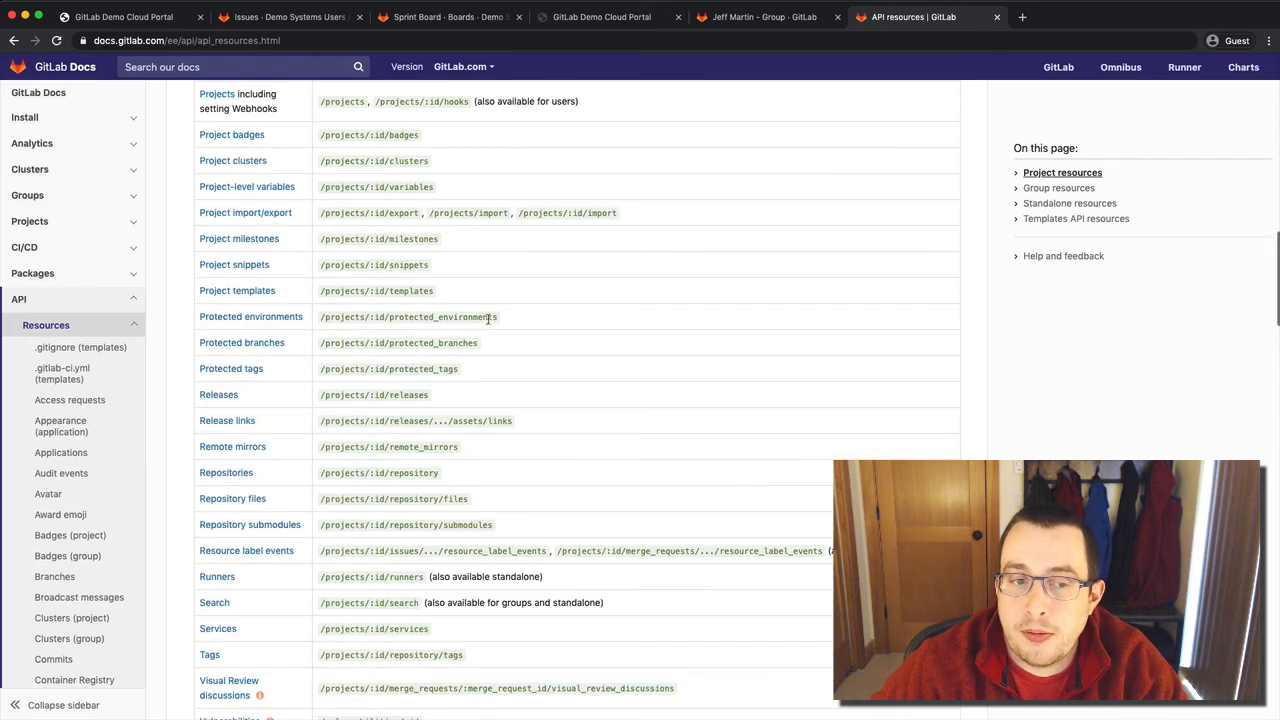
pyautogui.scroll(-5, 488, 318)
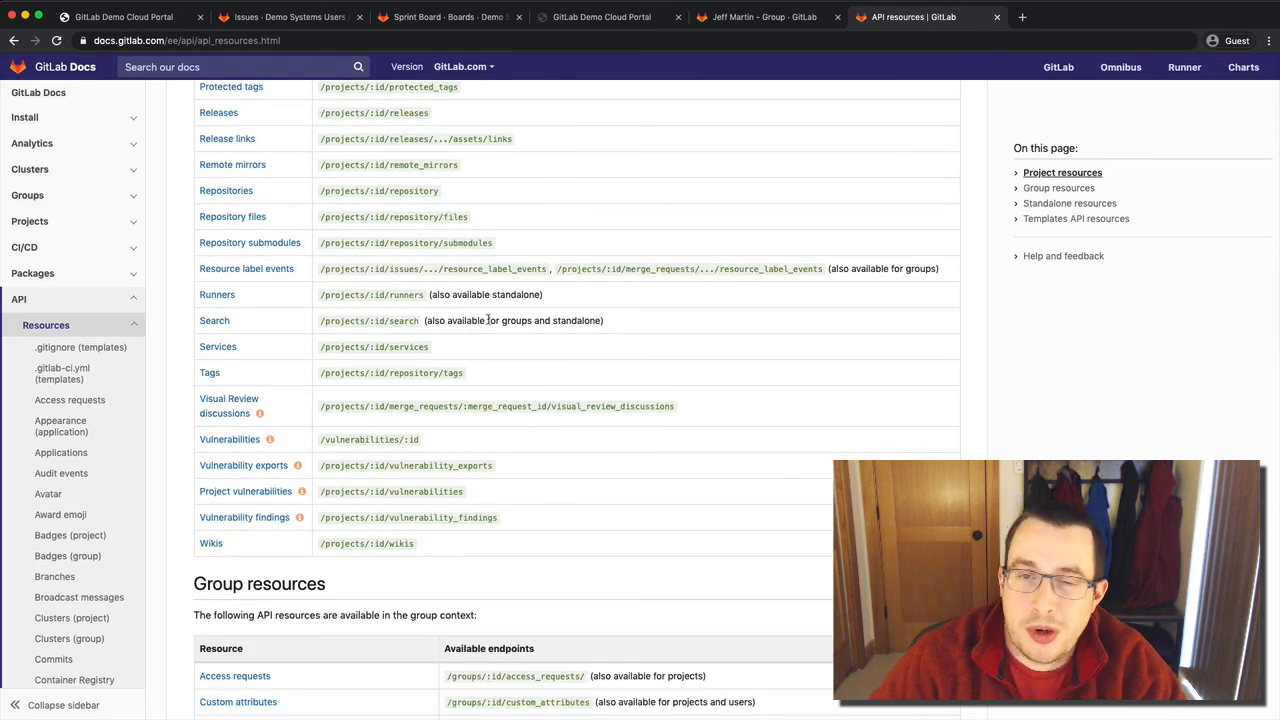
pyautogui.scroll(-10, 488, 320)
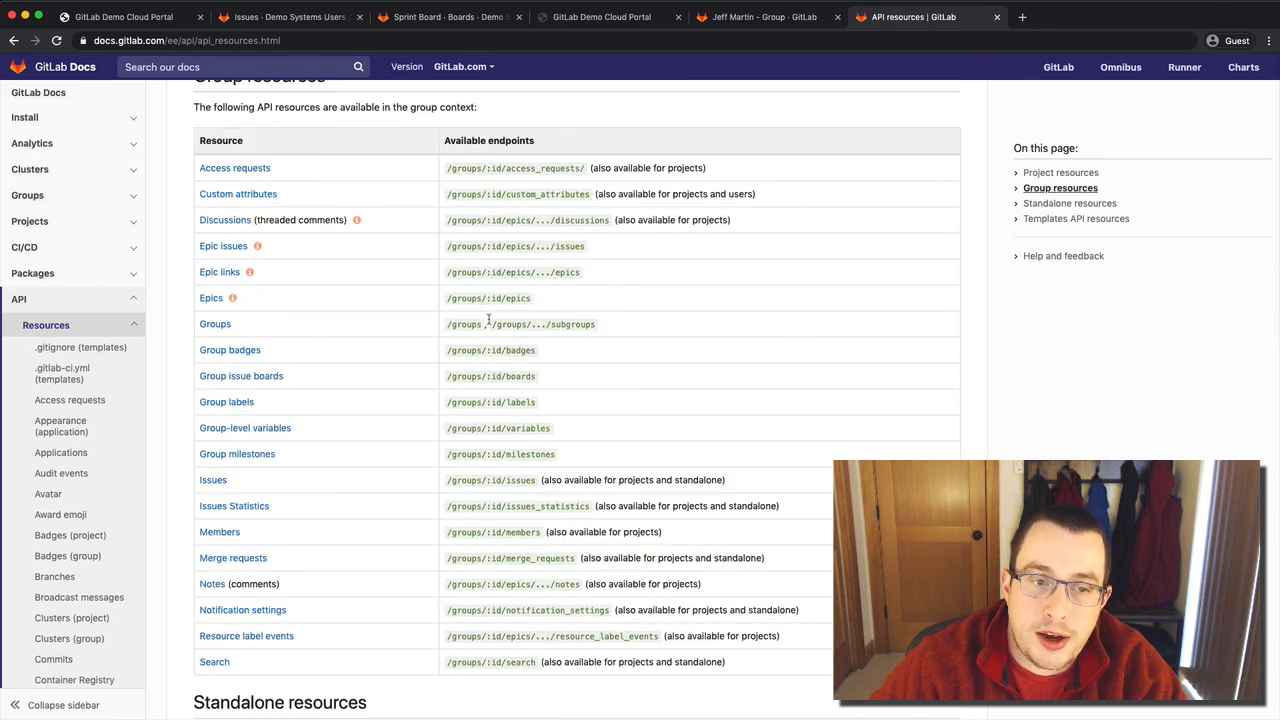
pyautogui.scroll(1, 488, 320)
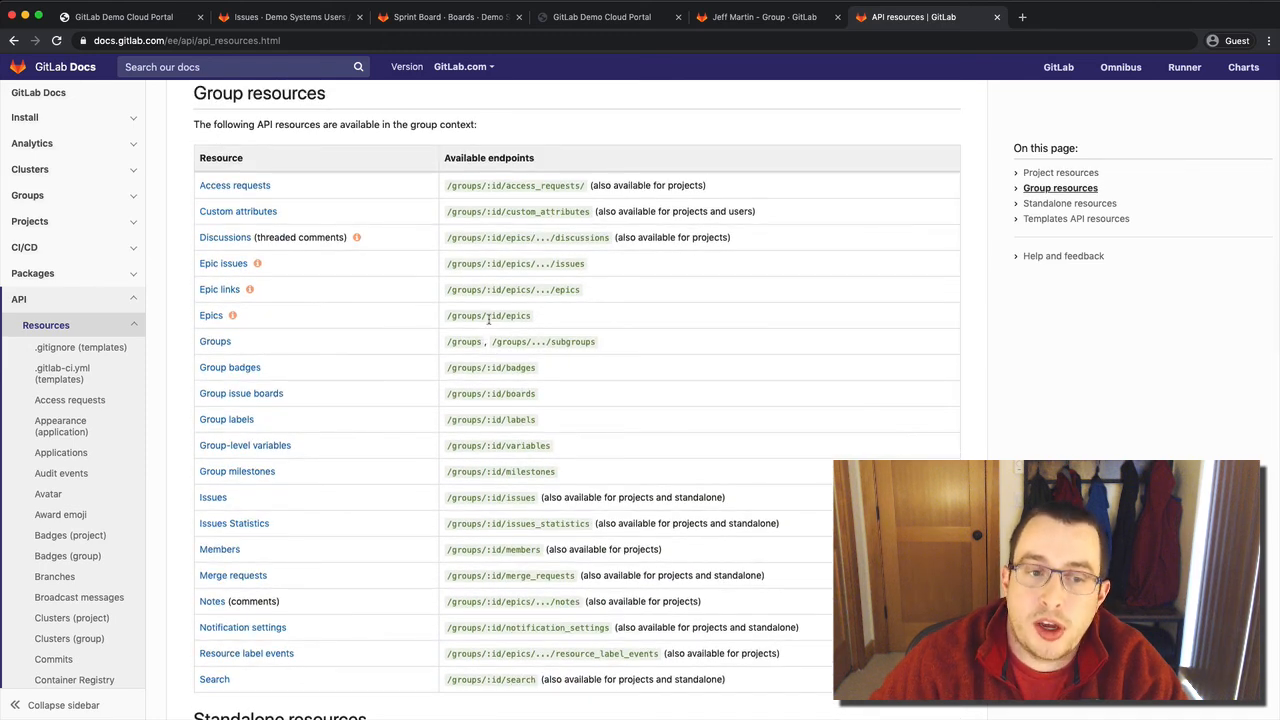